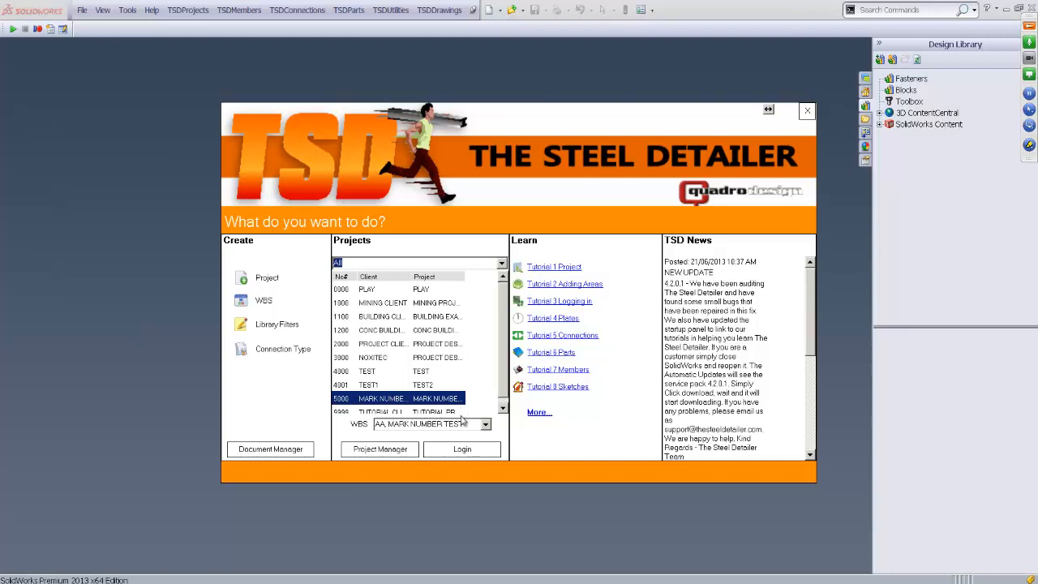
Log in to the MARK NUMBER project 5000 with WBS area AA, MARK NUMBER TEST
left_click(462, 450)
left_click(463, 451)
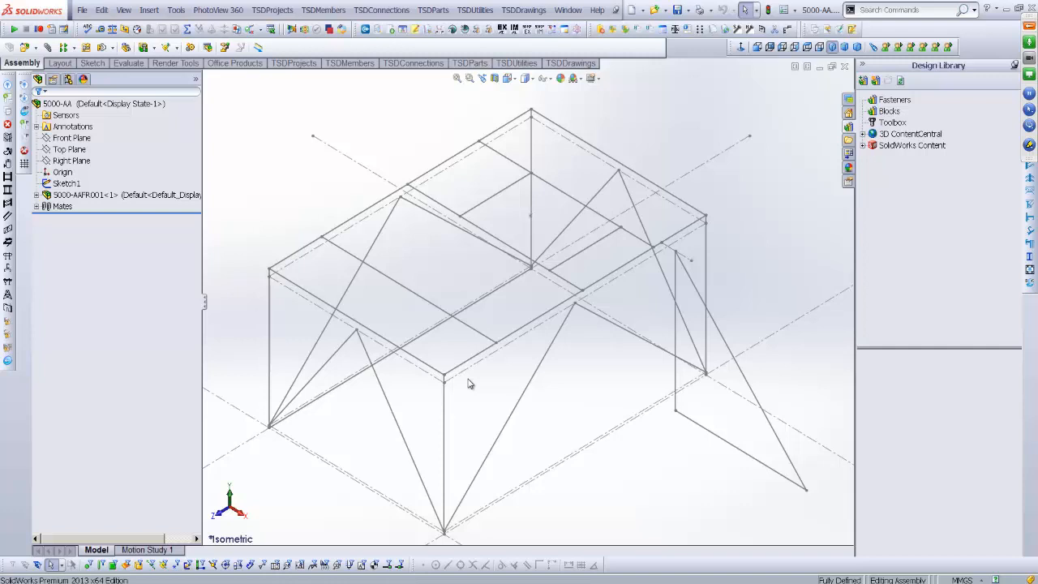
Exclude the frame component 5000-AAFR001 from the bill of materials through its component properties
key("f")
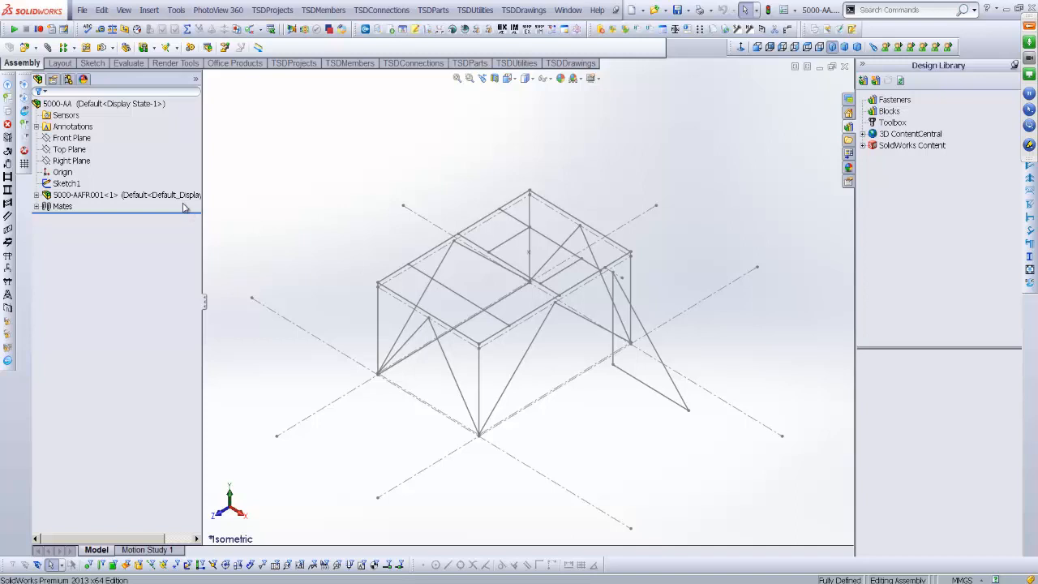
right_click(111, 199)
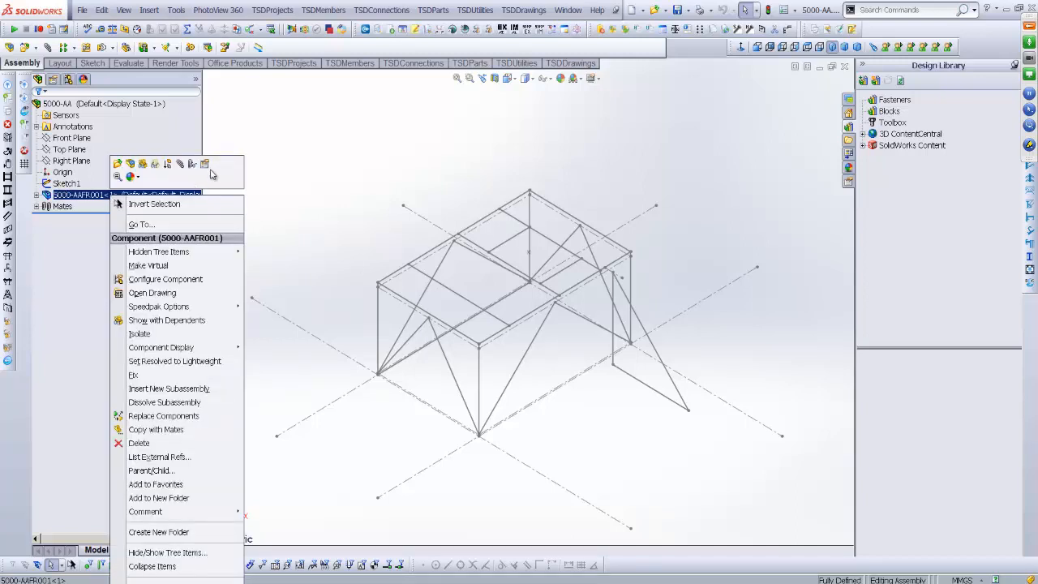
left_click(206, 167)
left_click(522, 498)
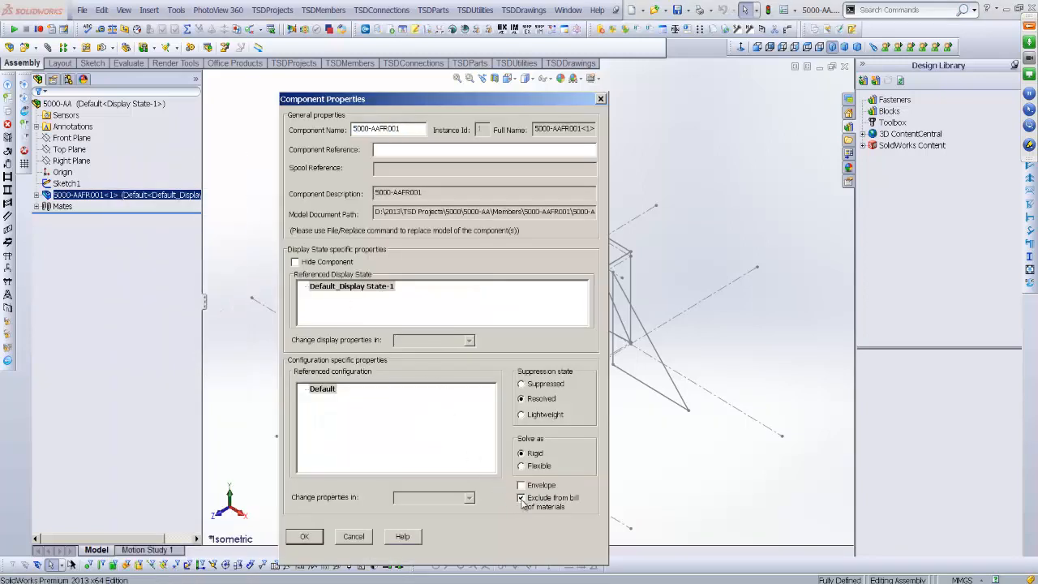
left_click(304, 536)
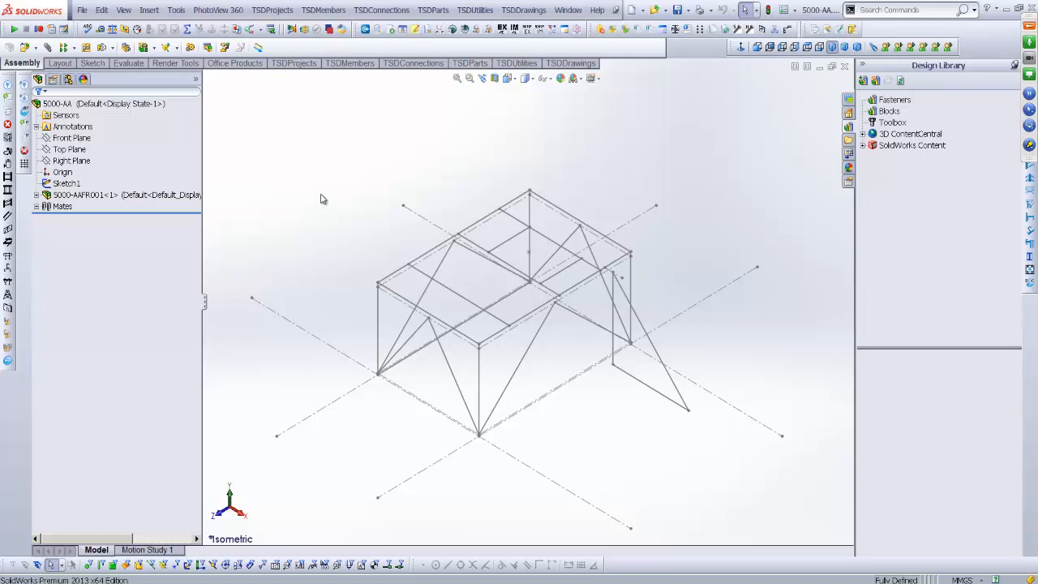
Insert separate TSD structural columns on the two vertical sketch lines at the left and front corners of the frame
left_click(328, 9)
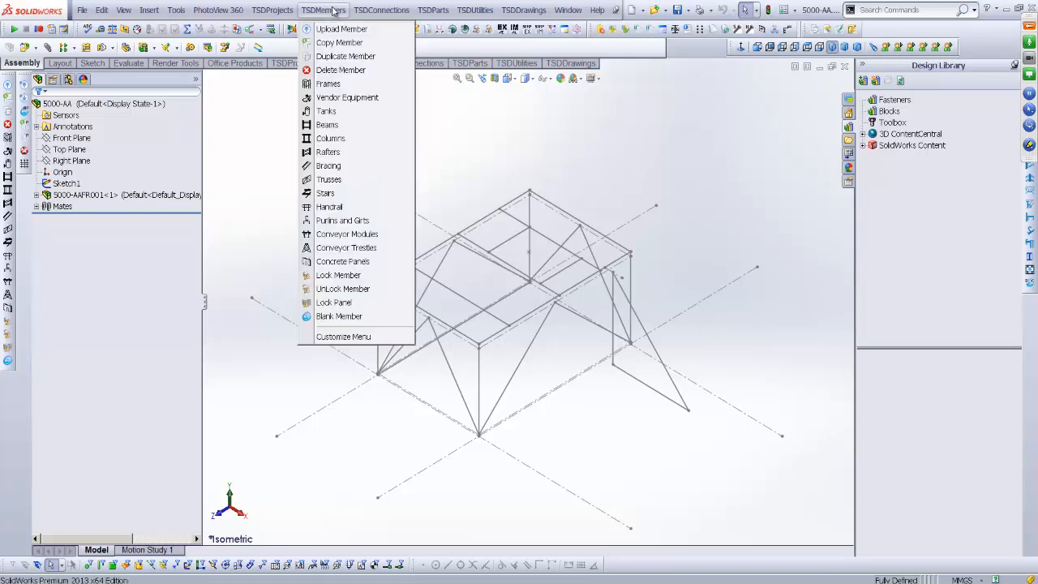
left_click(334, 138)
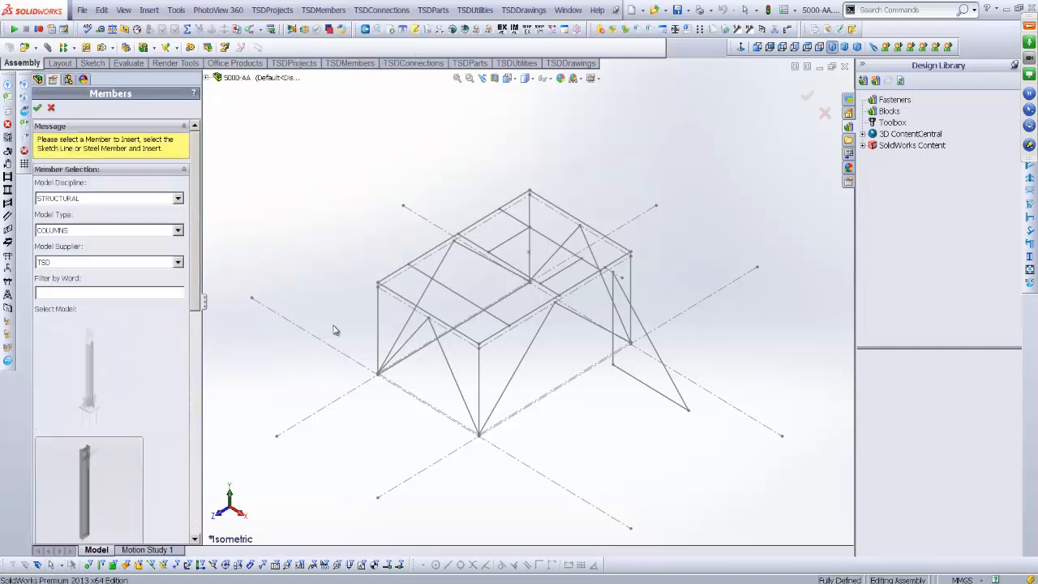
left_click(378, 312)
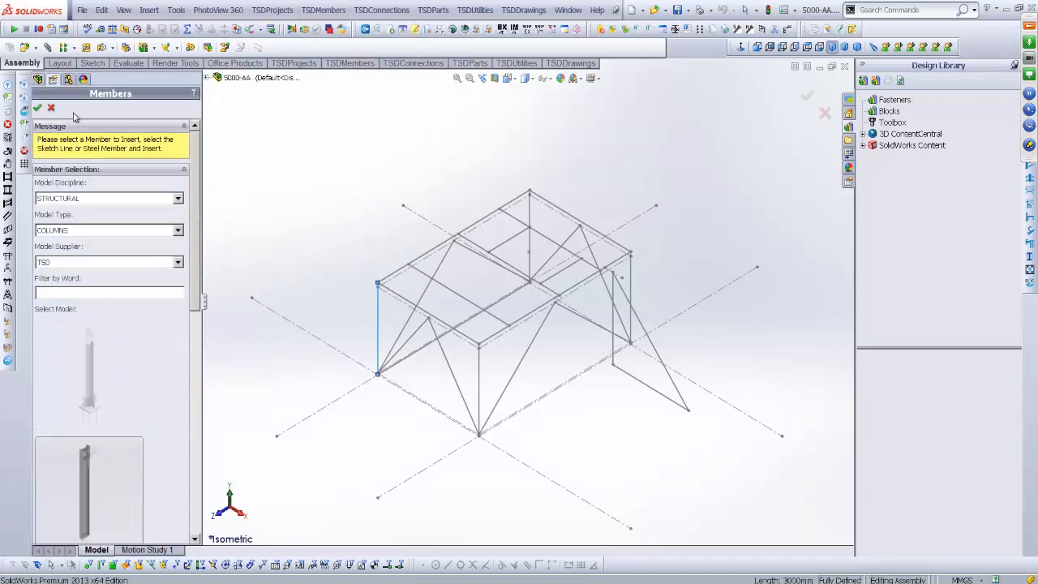
left_click(38, 108)
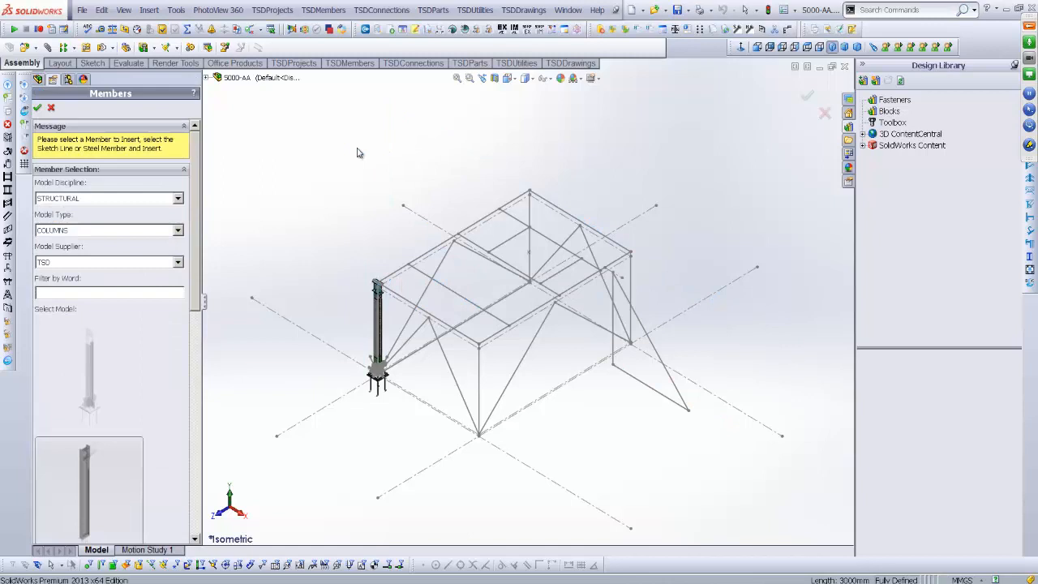
left_click(480, 379)
left_click(37, 108)
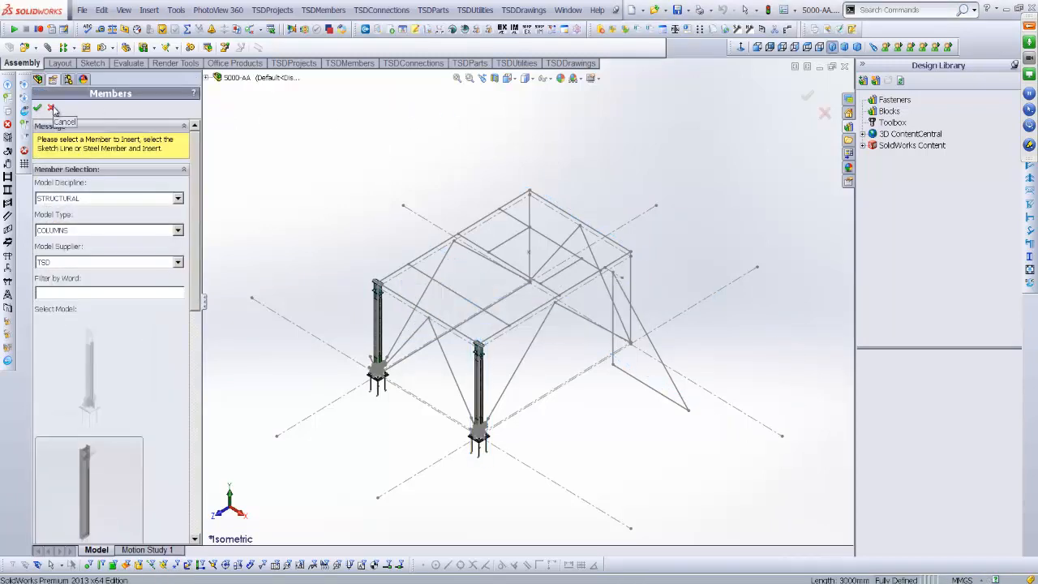
left_click(52, 108)
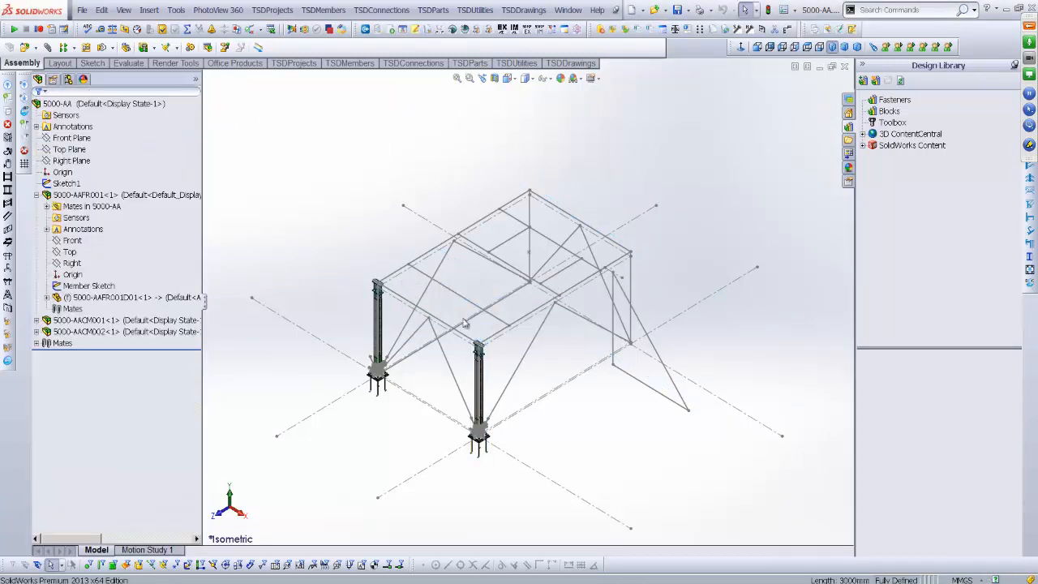
Duplicate the left corner column onto the vertical sketch segment at the frame's right corner
left_click(340, 12)
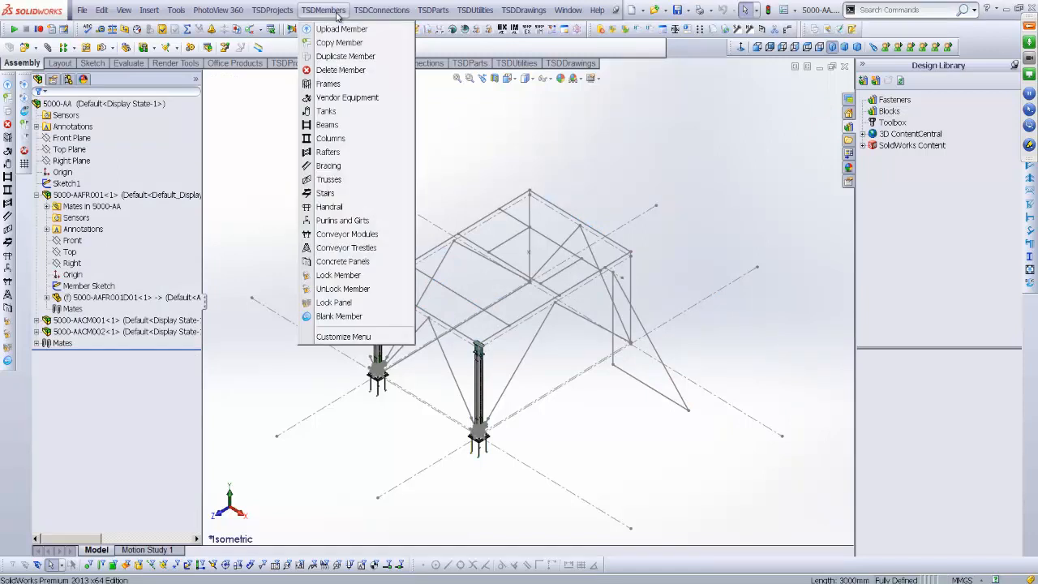
left_click(341, 56)
left_click(378, 321)
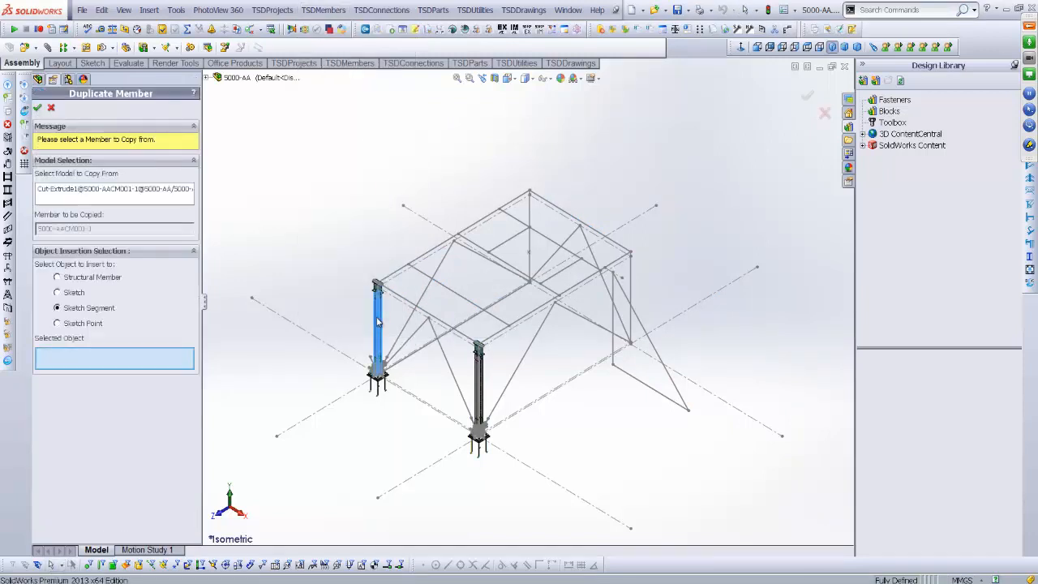
left_click(630, 272)
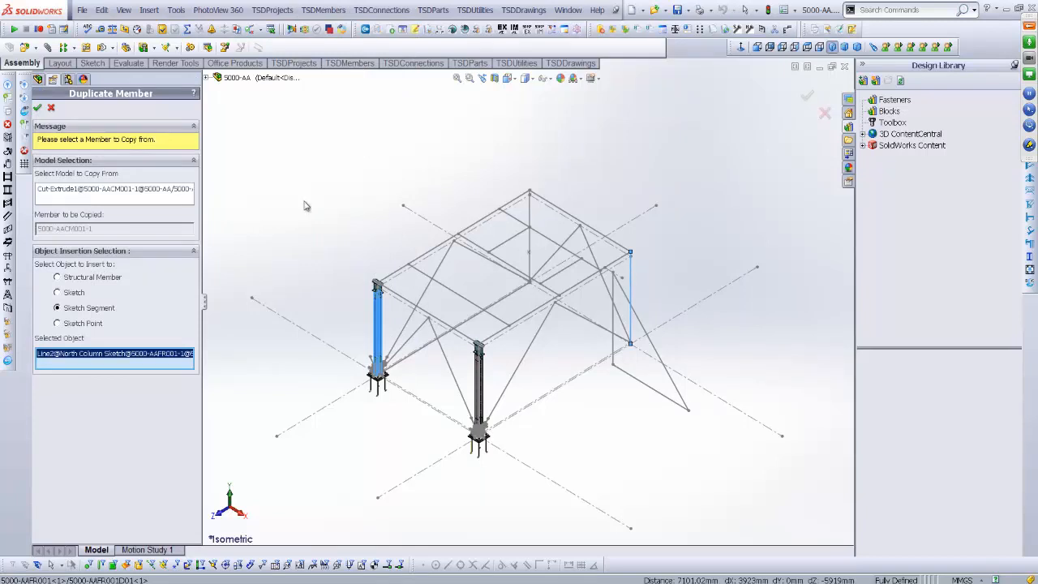
left_click(38, 109)
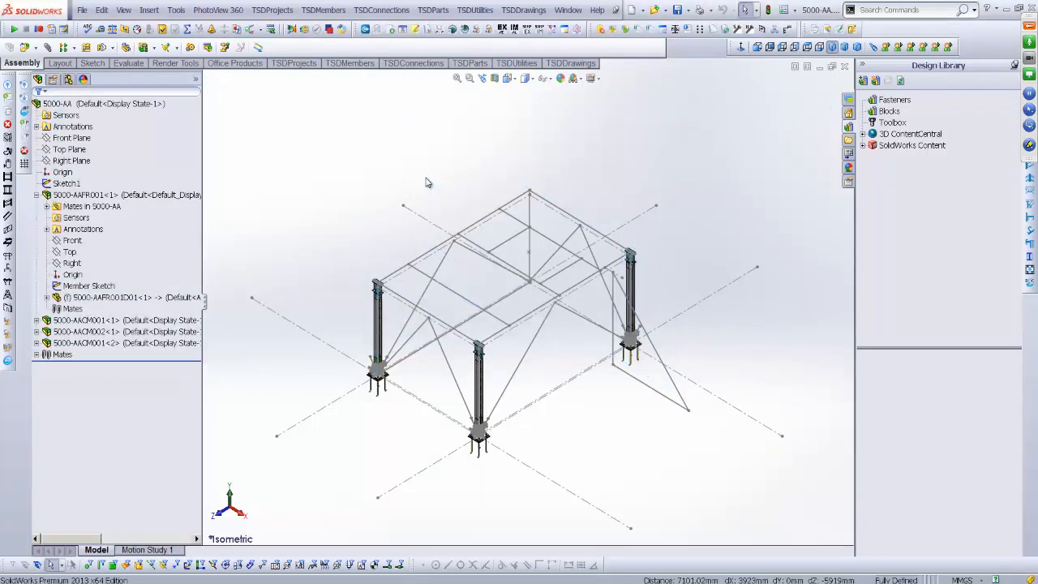
Duplicate the front corner column onto the vertical sketch segment at the frame's back corner
left_click(324, 10)
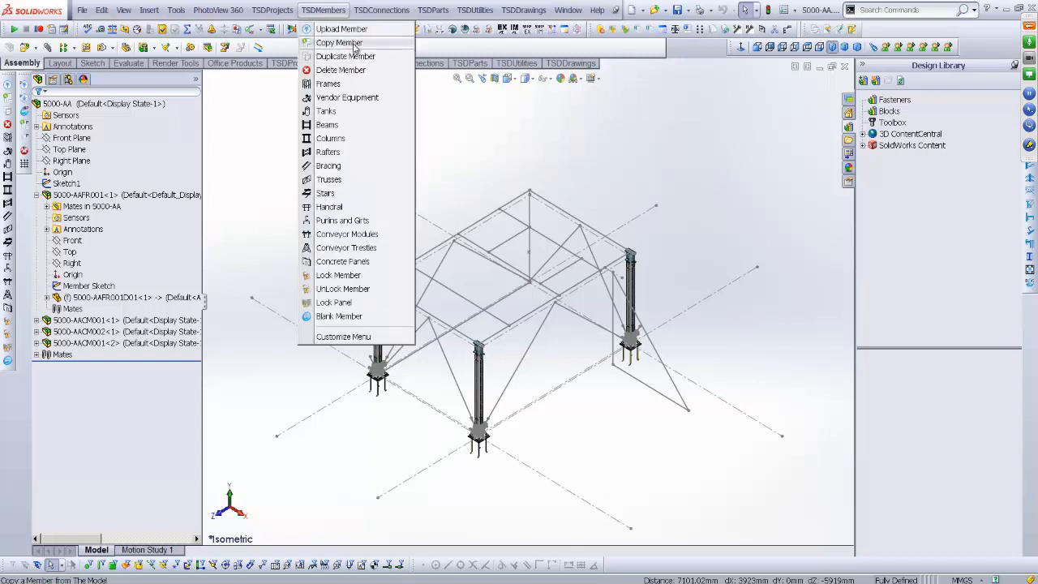
left_click(347, 56)
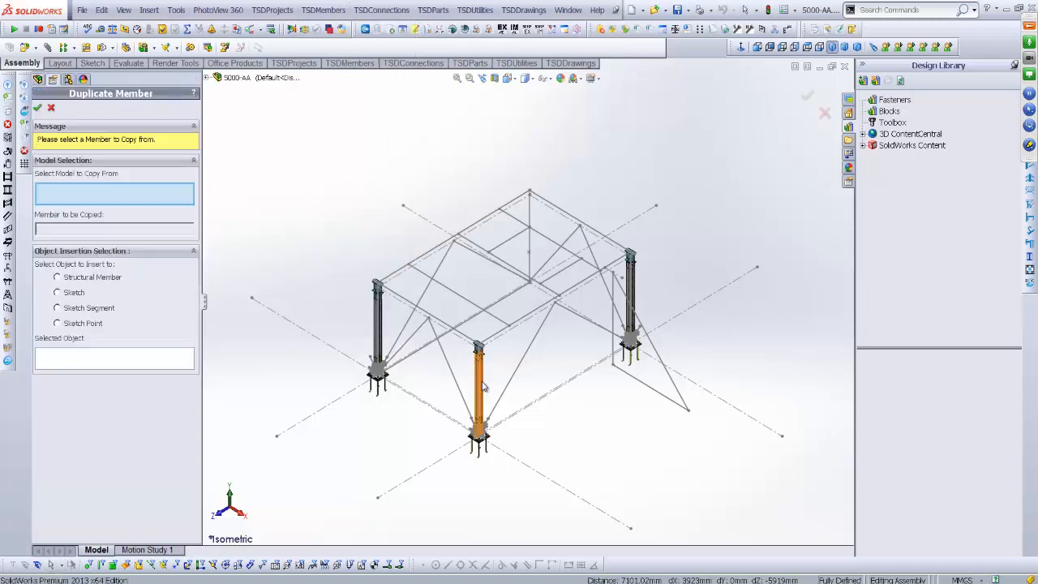
left_click(480, 389)
left_click(529, 217)
left_click(805, 95)
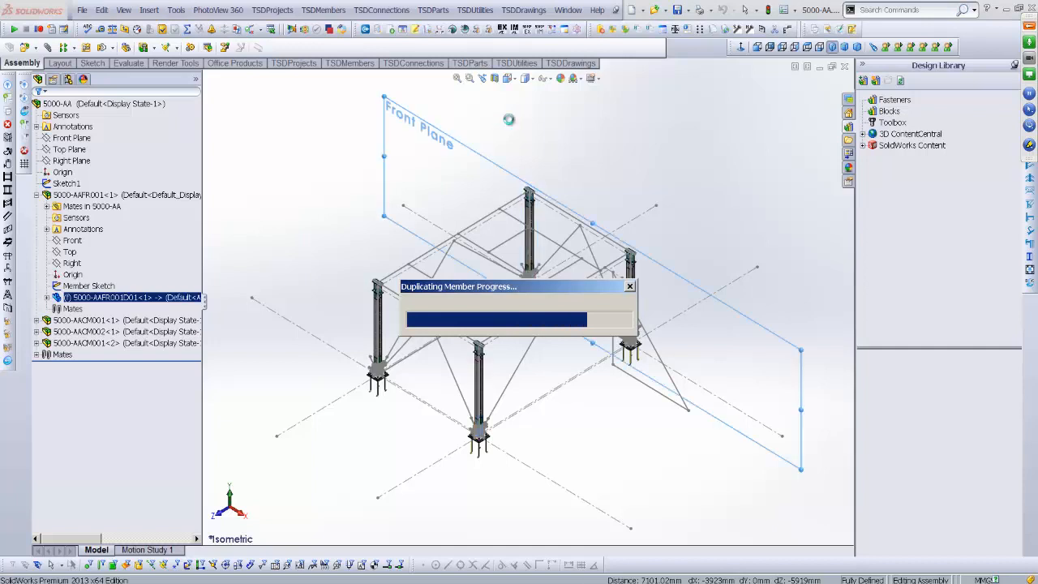
Collapse the frame component in the assembly tree and compare the instance names of the original and duplicated columns
left_click(35, 196)
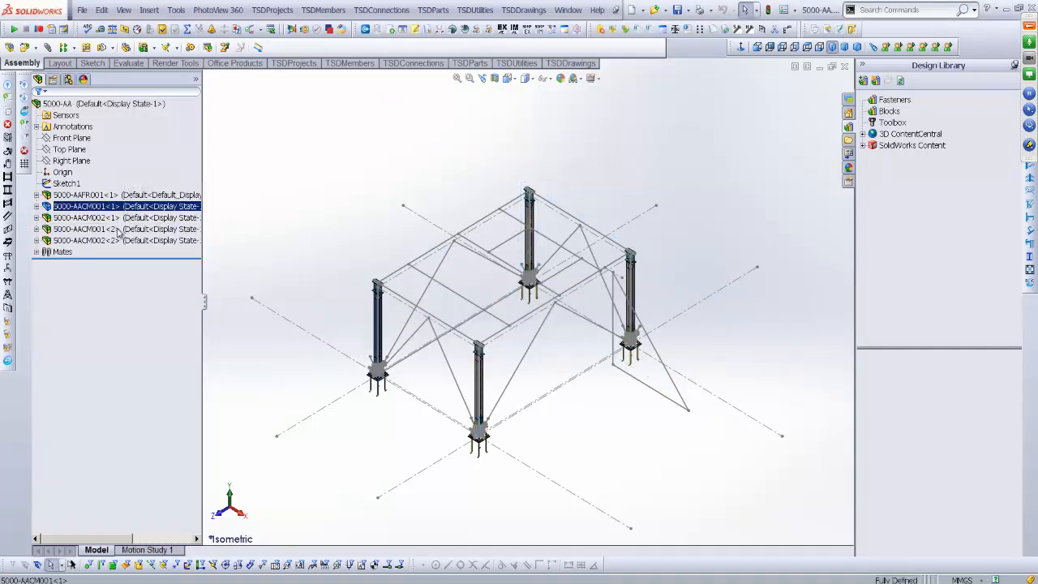
left_click(121, 228)
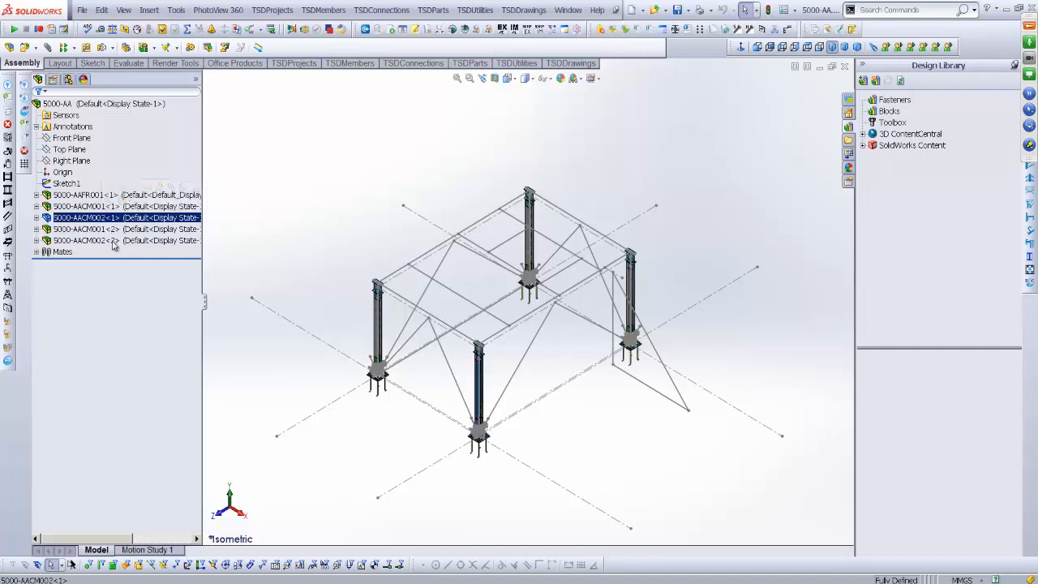
left_click(114, 241)
left_click(263, 188)
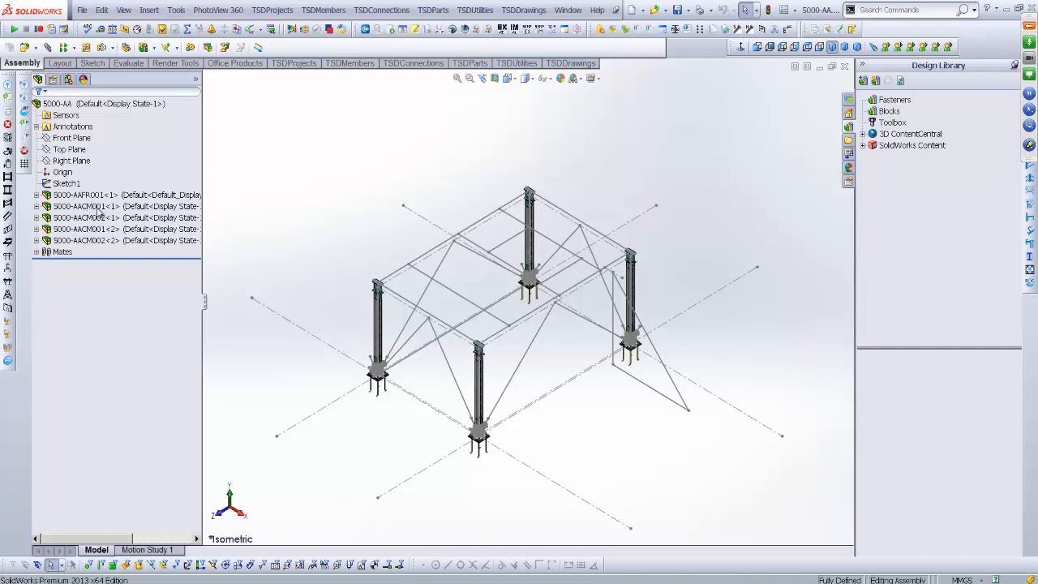
Open column 5000-AACM001 on its own and expand its SECTIONS and CONNECTIONS folders to view their contents
right_click(98, 207)
left_click(105, 177)
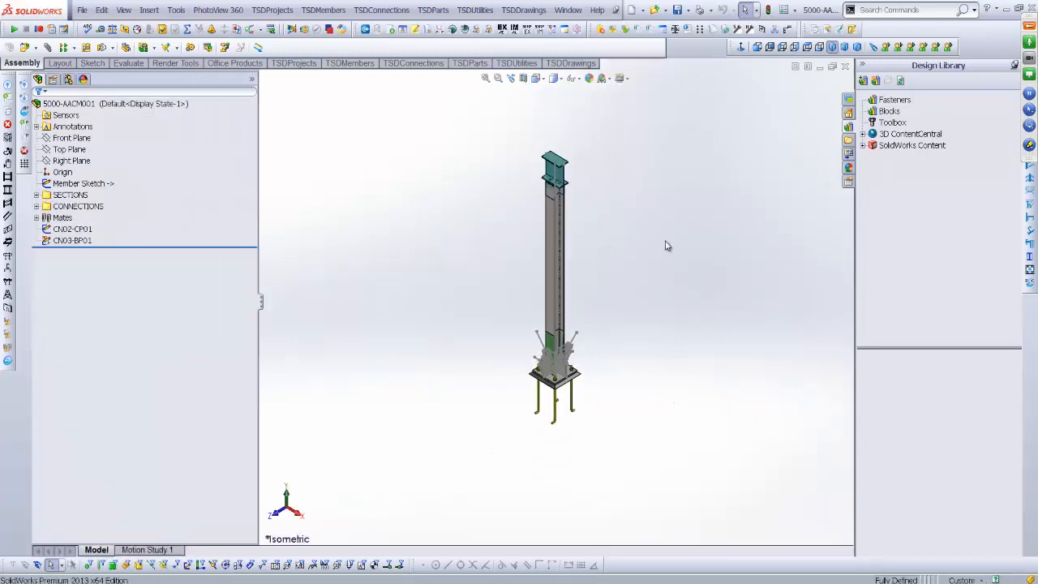
scroll(665, 245, "down", 2)
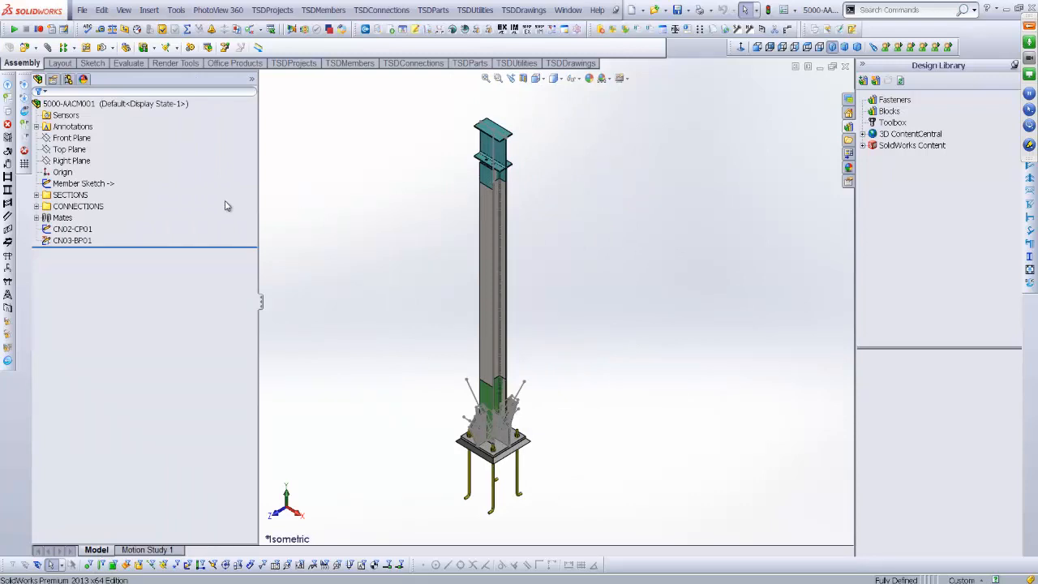
left_click(36, 195)
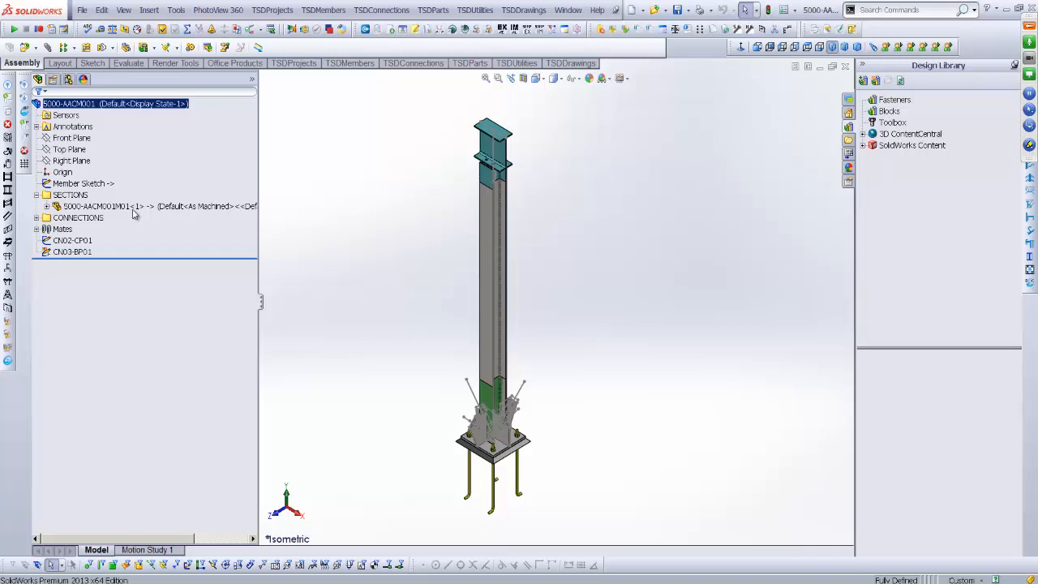
left_click(37, 217)
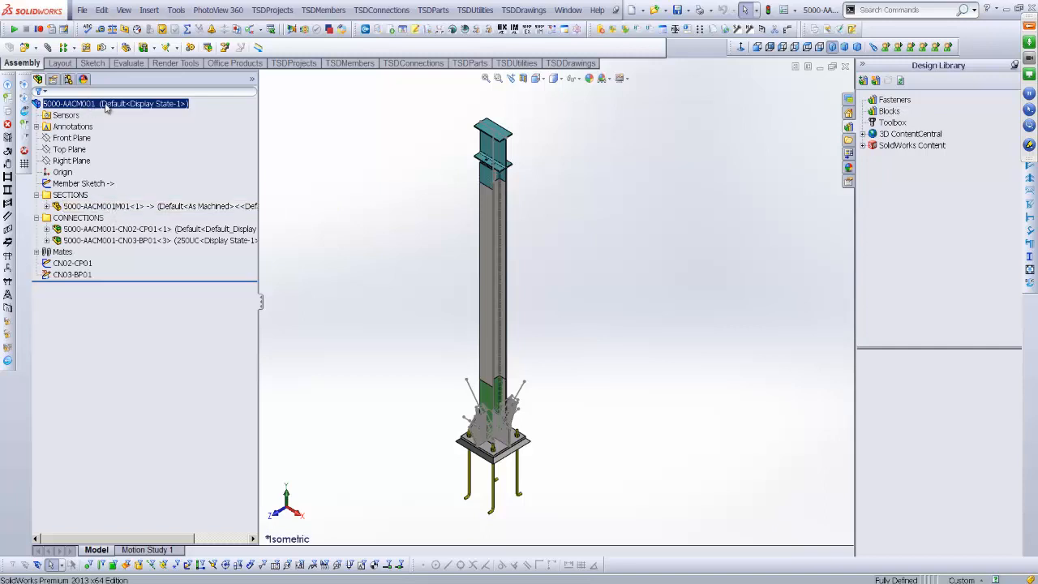
Highlight the CN02-CP01 and CN03-BP01 connections in turn, along with their matching sketches, to see where they belong on the column
left_click(136, 232)
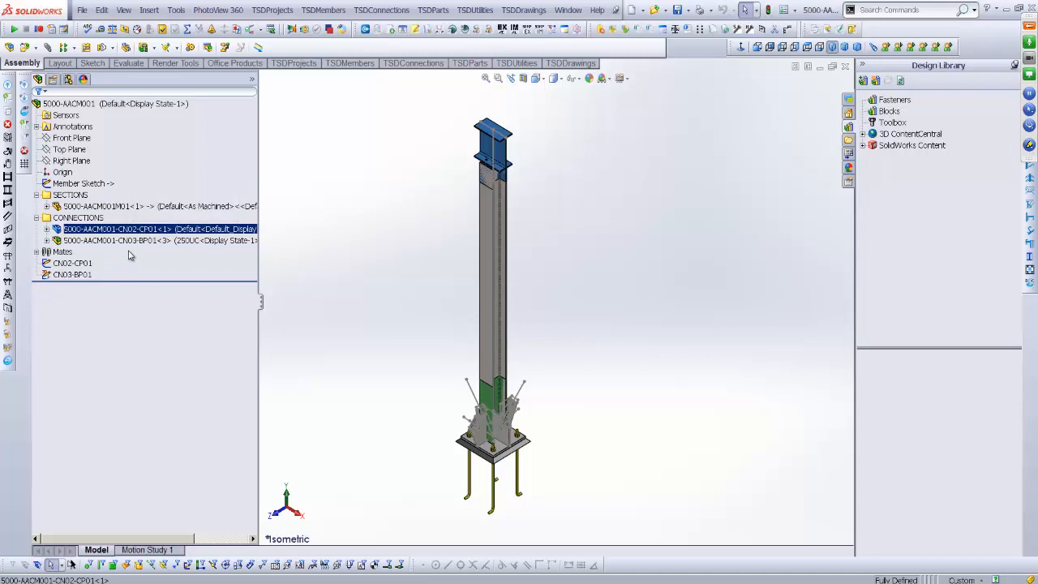
left_click(144, 241)
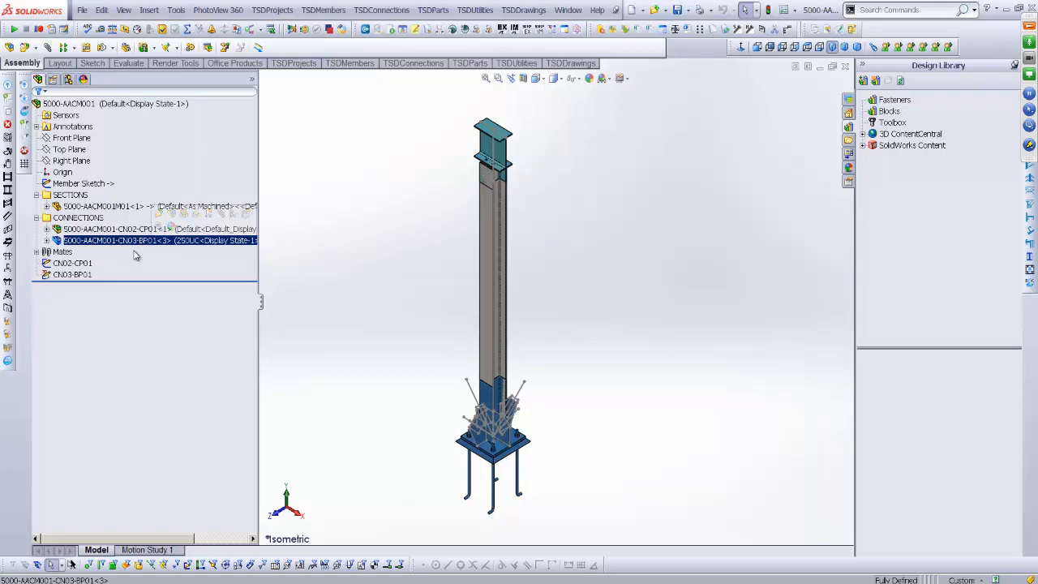
left_click(73, 263)
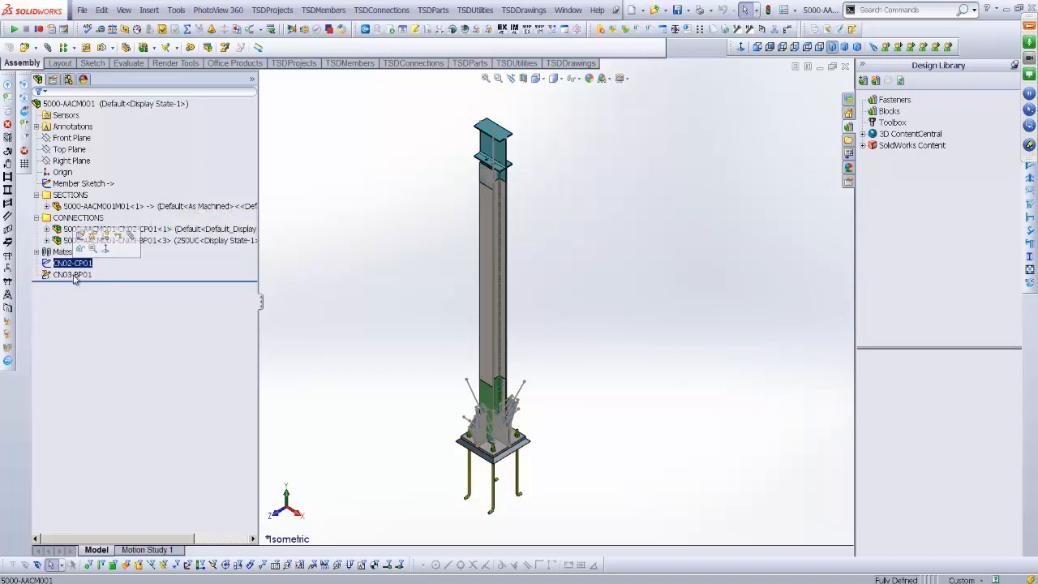
left_click(72, 274)
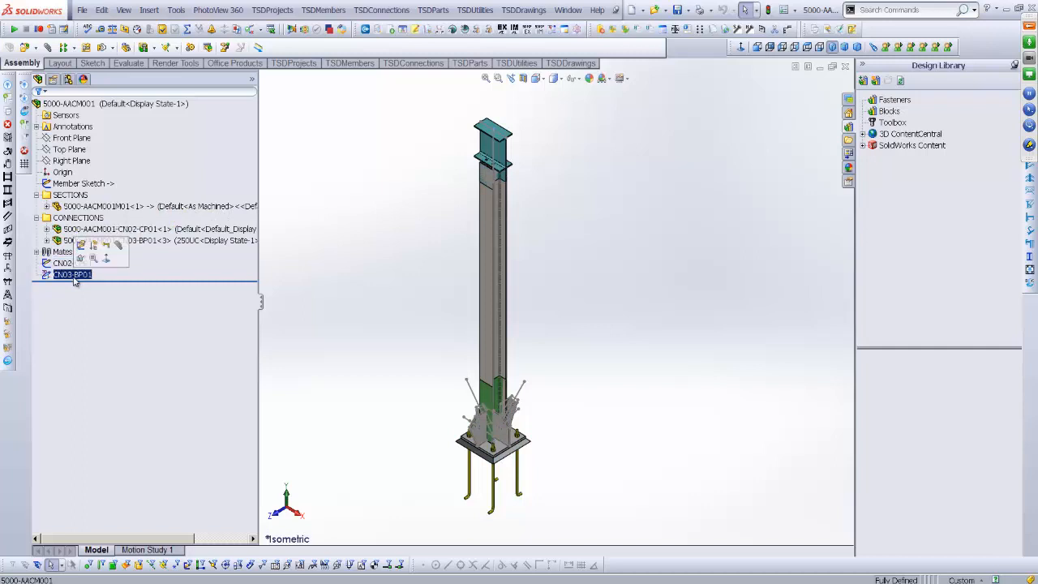
left_click(363, 285)
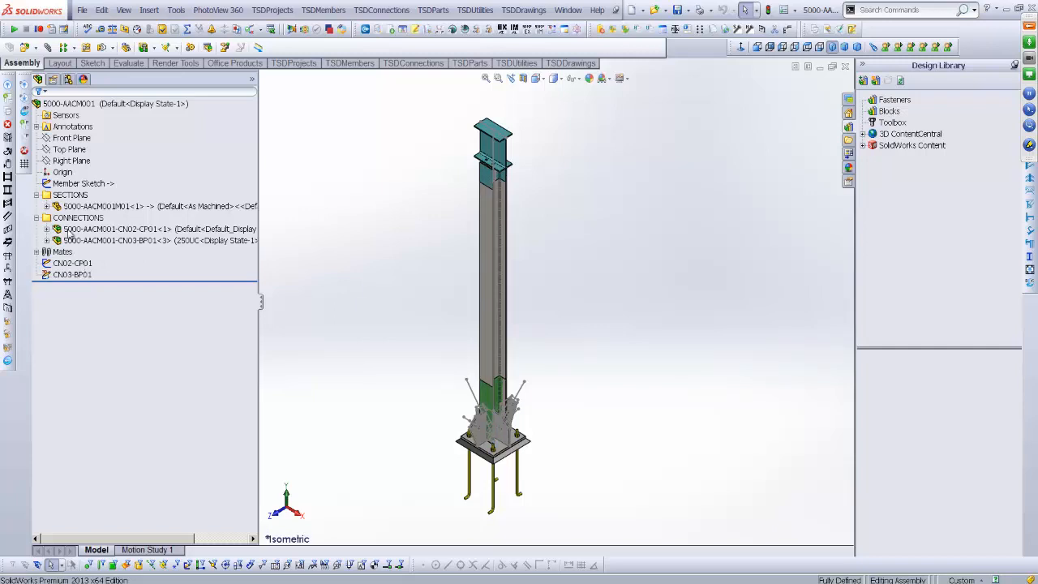
Expand connections CN02-CP01 and CN03-BP01 to inspect their dummy parts and the base connection's plates
left_click(47, 228)
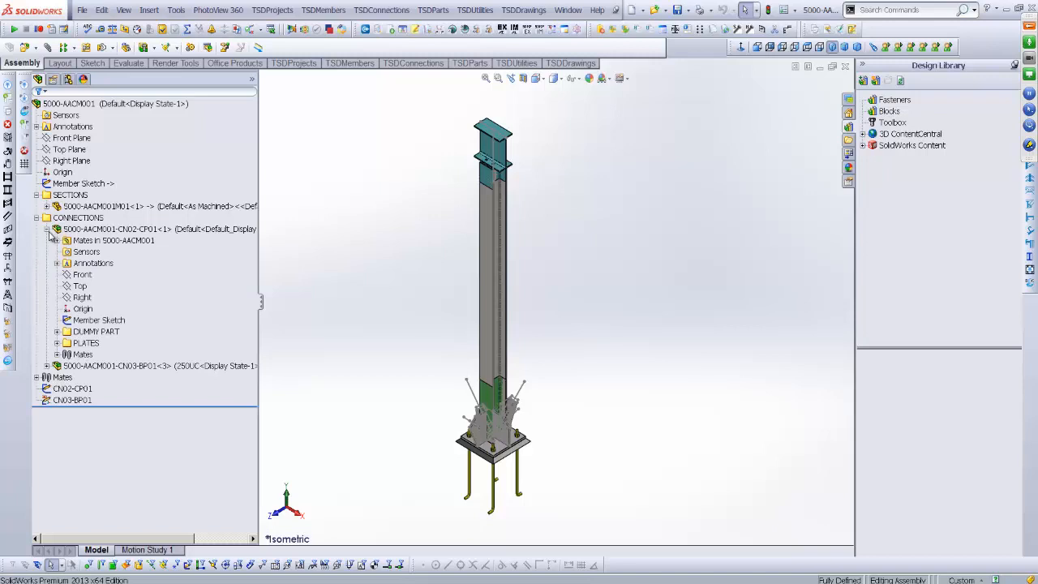
left_click(56, 331)
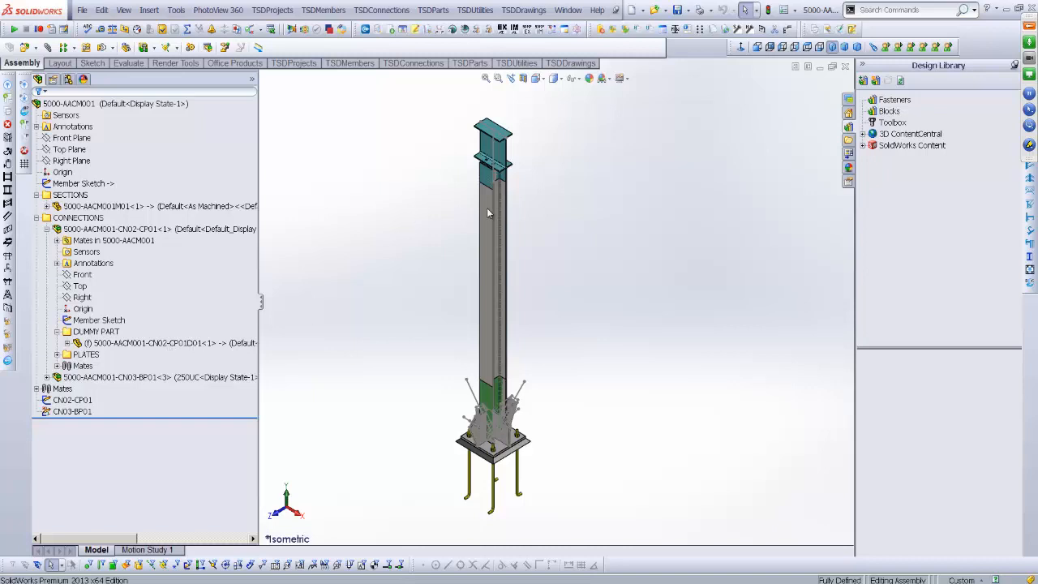
left_click(47, 378)
scroll(130, 369, "down", 3)
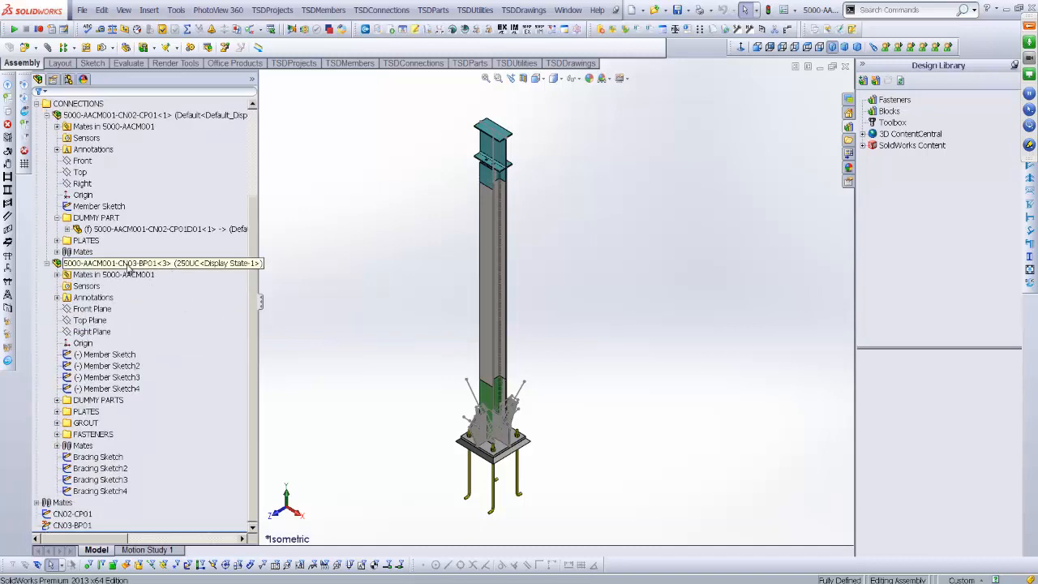
left_click(57, 400)
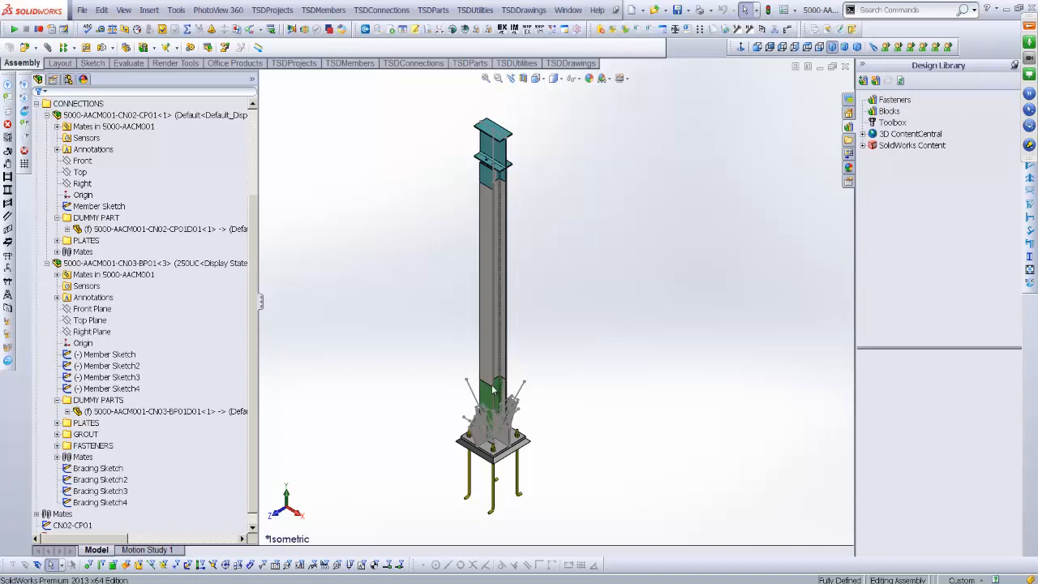
left_click(57, 424)
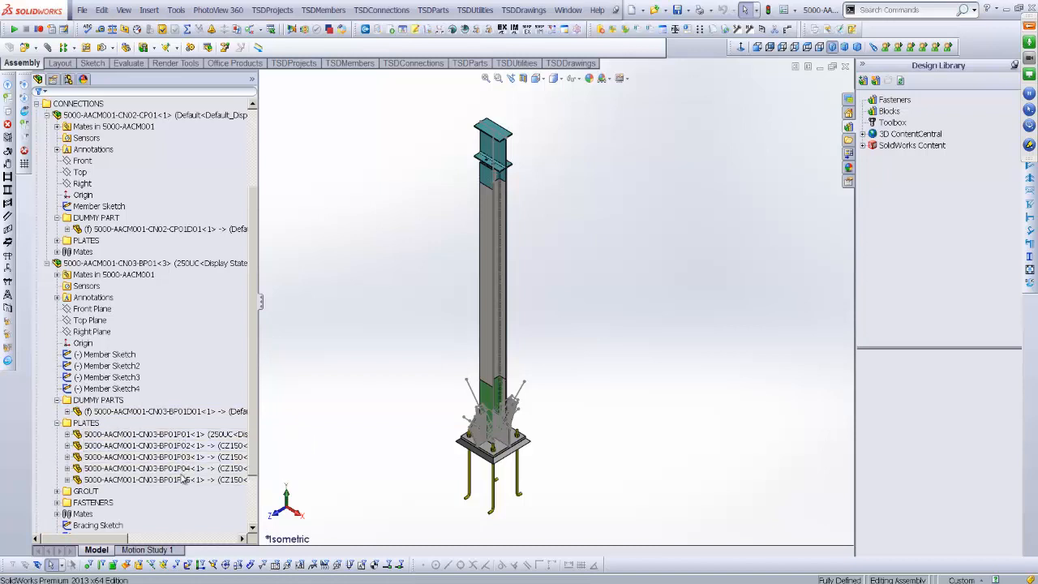
Expand the GROUT and FASTENERS folders of connection CN03-BP01 to inspect the grout part and the M20 bolts, washers and nuts
left_click(57, 492)
scroll(98, 486, "down", 2)
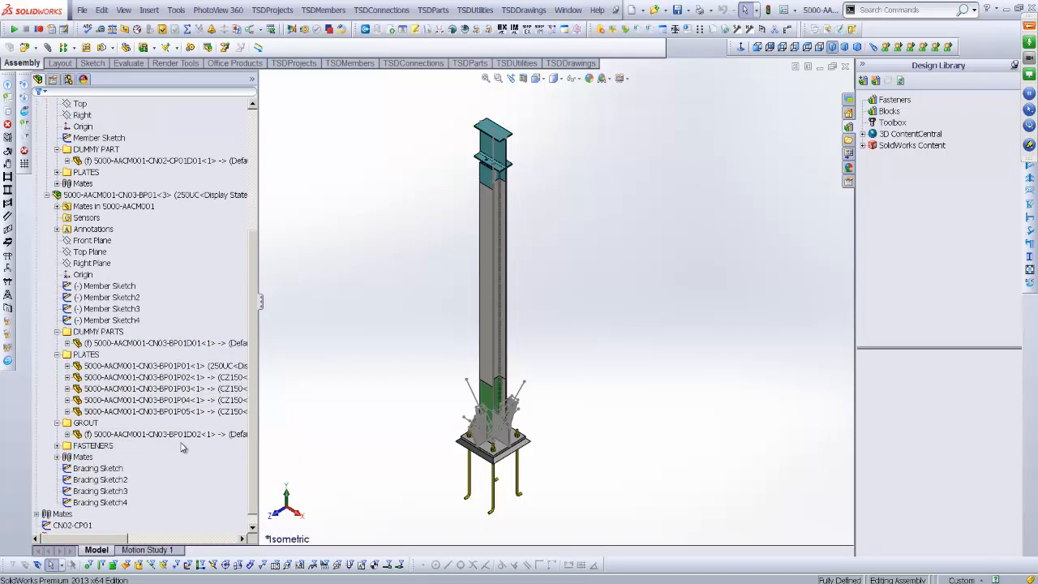
left_click(57, 445)
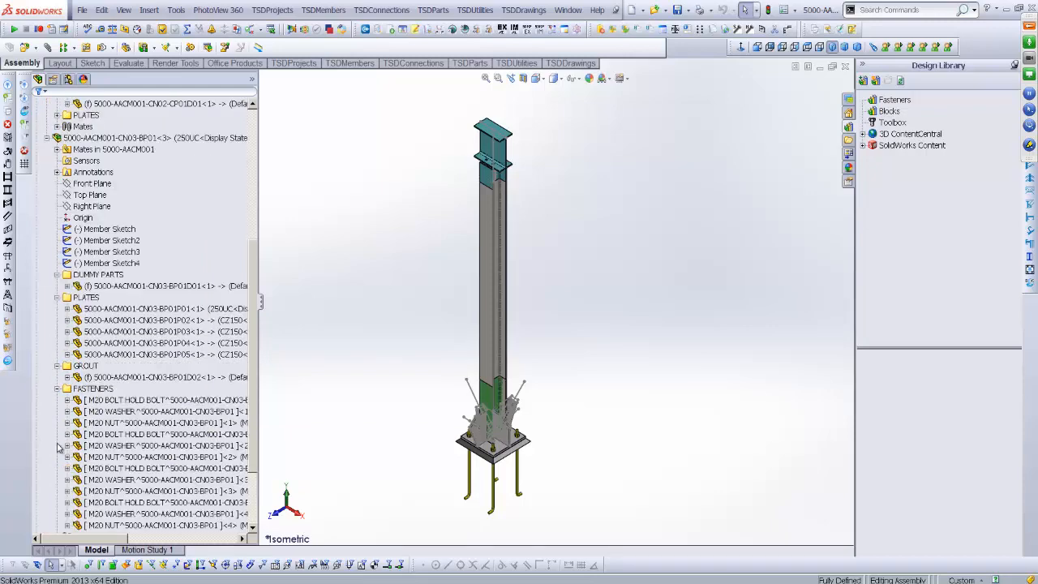
scroll(60, 440, "down", 2)
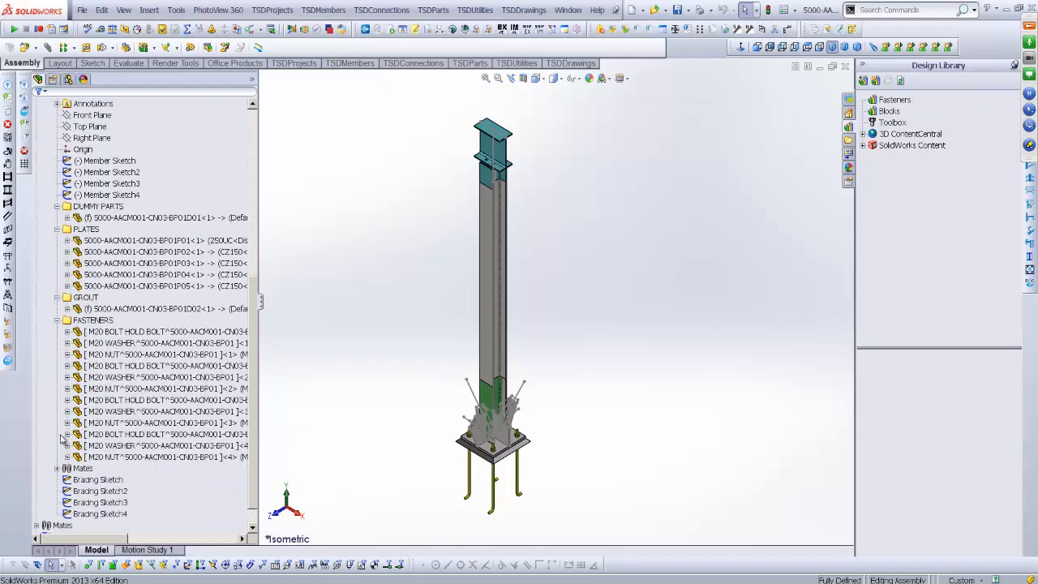
Collapse the FASTENERS and DUMMY PARTS folders of connection CN03-BP01, keeping its PLATES folder expanded
left_click(58, 323)
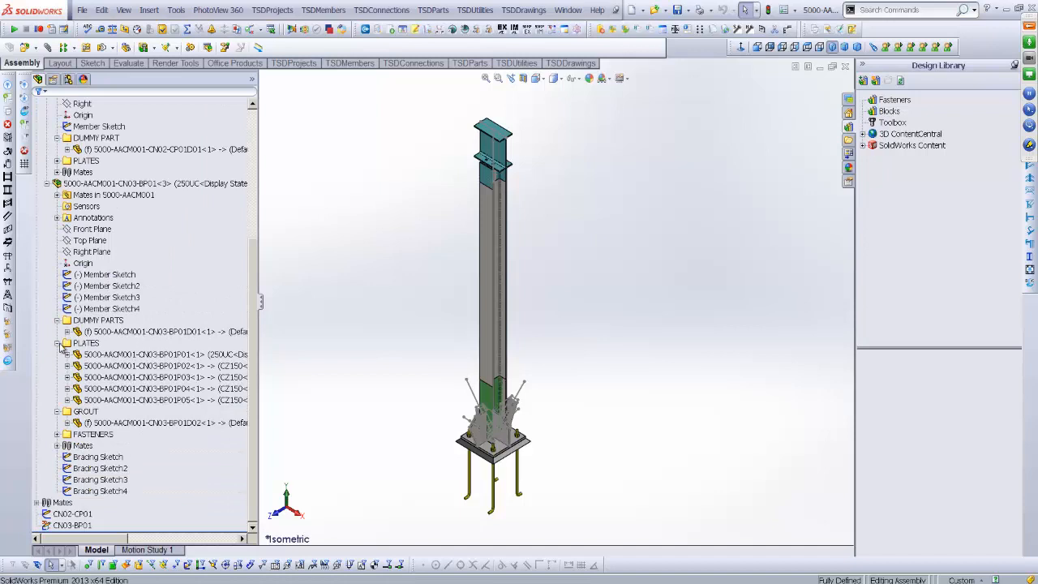
left_click(57, 343)
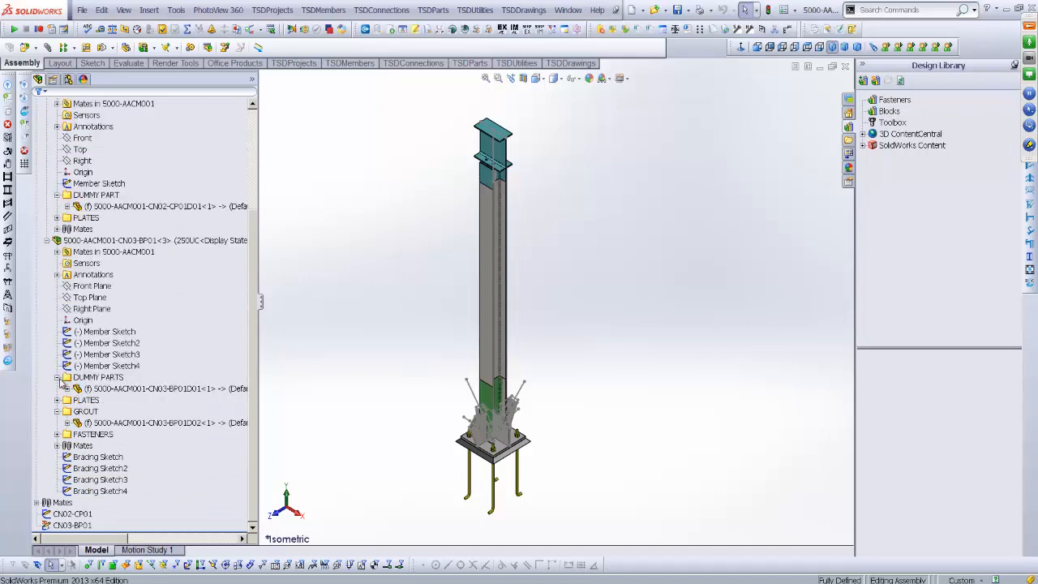
left_click(58, 377)
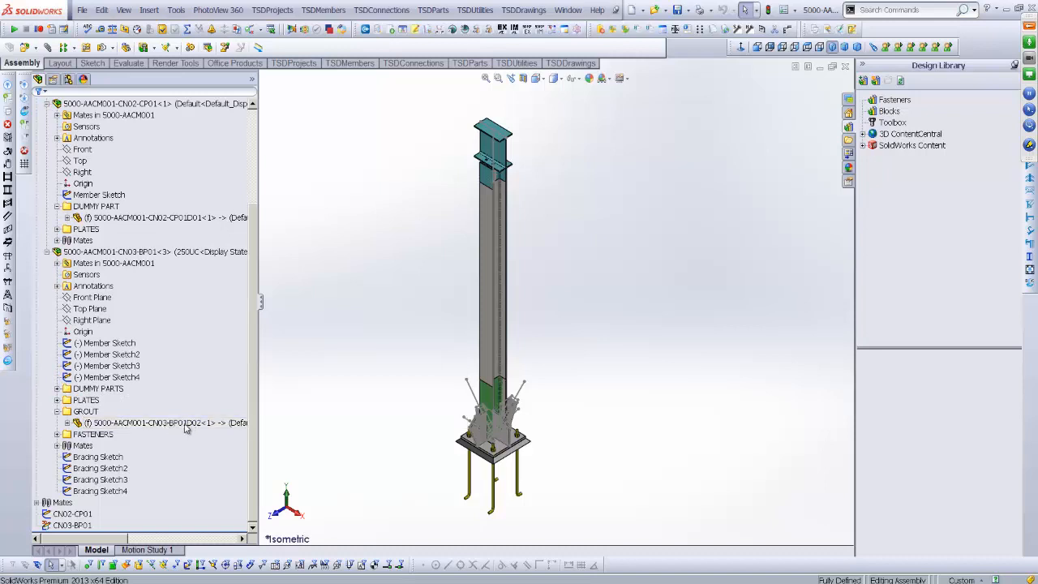
left_click(57, 400)
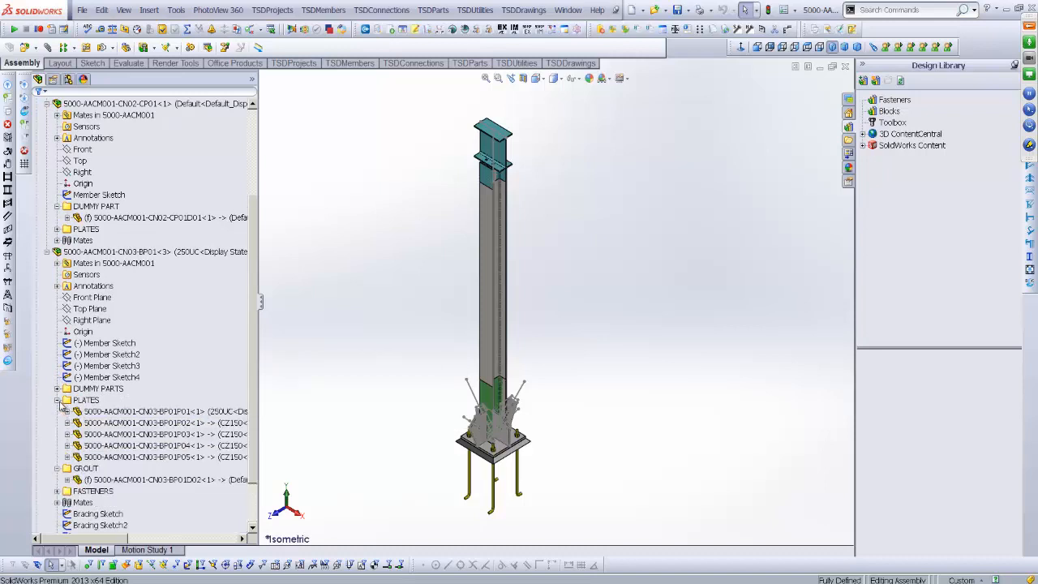
Select base connection plates BP01P01 to BP01P05 in turn, and look up the Insert Plate command among the connection commands
left_click(193, 413)
key("Down")
key("Down")
key("Down")
key("Down")
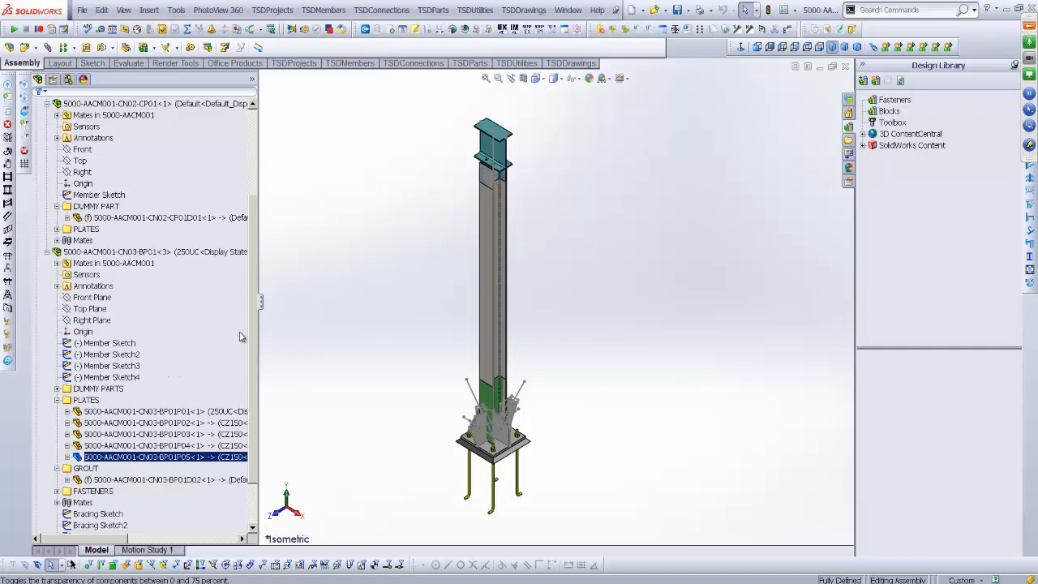
left_click(375, 10)
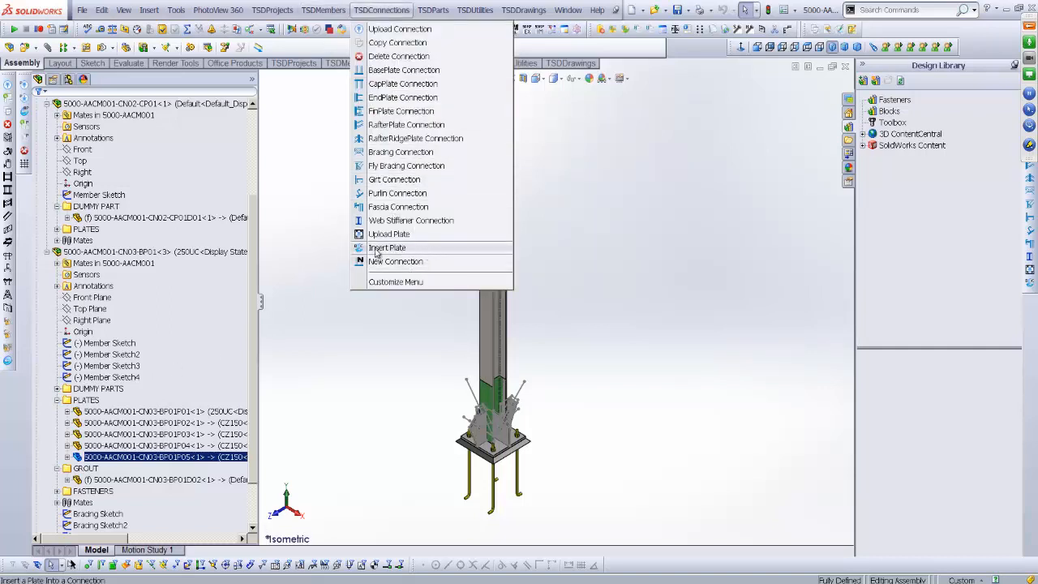
left_click(324, 277)
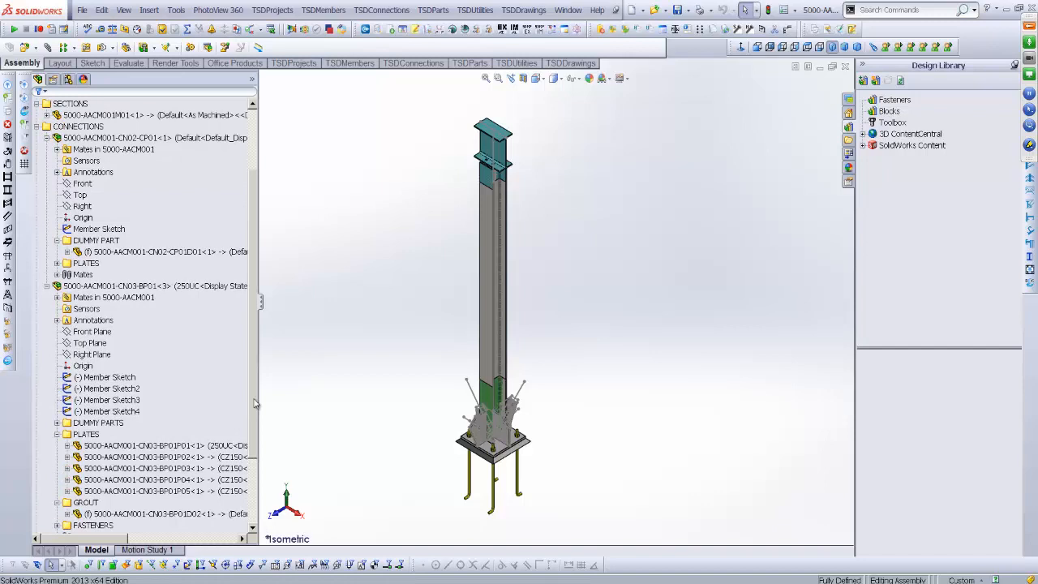
Collapse the CONNECTIONS and SECTIONS folders of column 5000-AACM001
left_click_drag(254, 403, 257, 354)
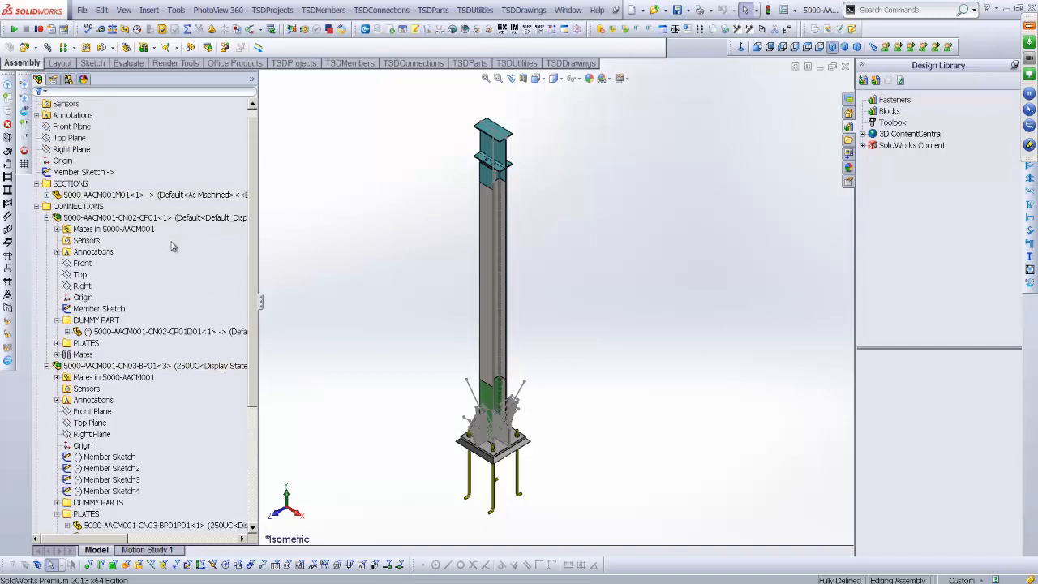
scroll(146, 204, "up", 1)
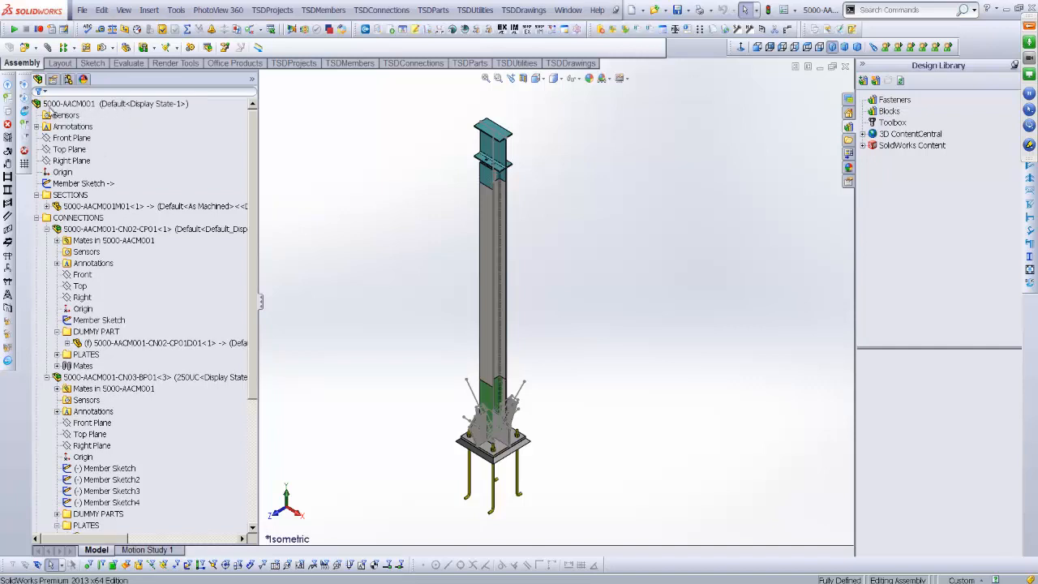
left_click(37, 218)
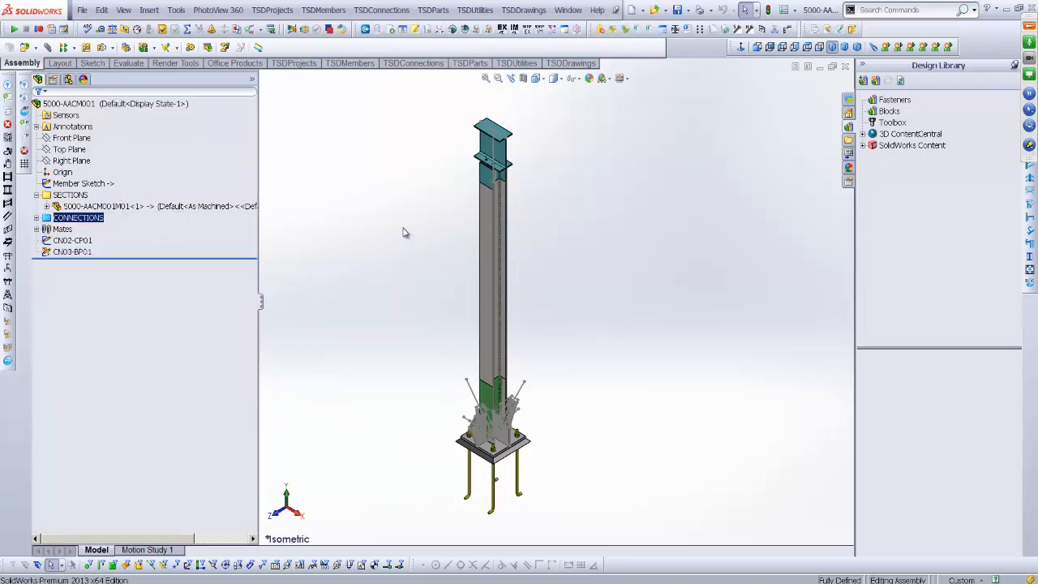
left_click(36, 195)
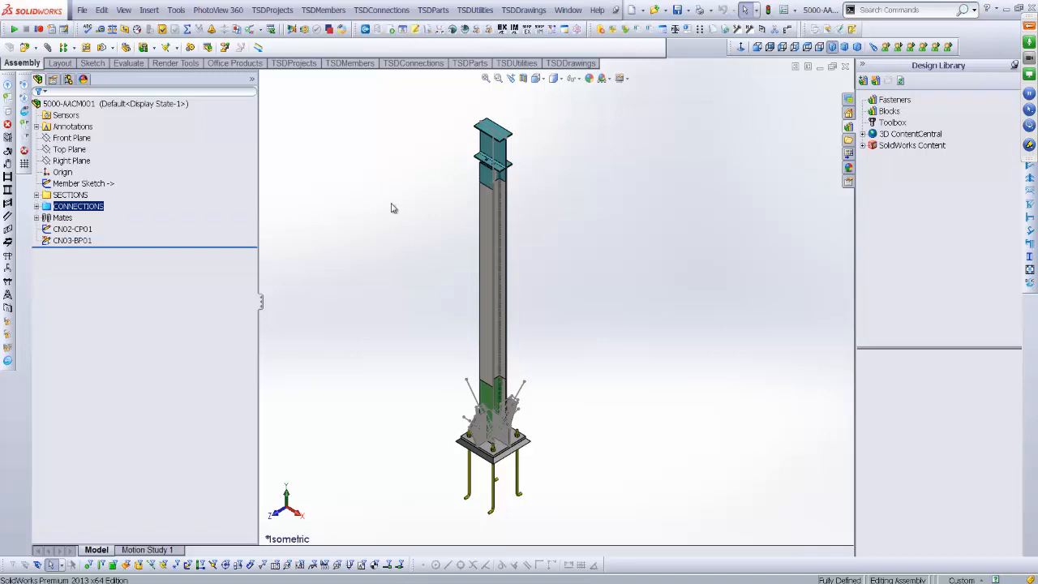
Open the drawing of column 5000-AACM001 and examine the project titles and drawing number in its title block
right_click(387, 159)
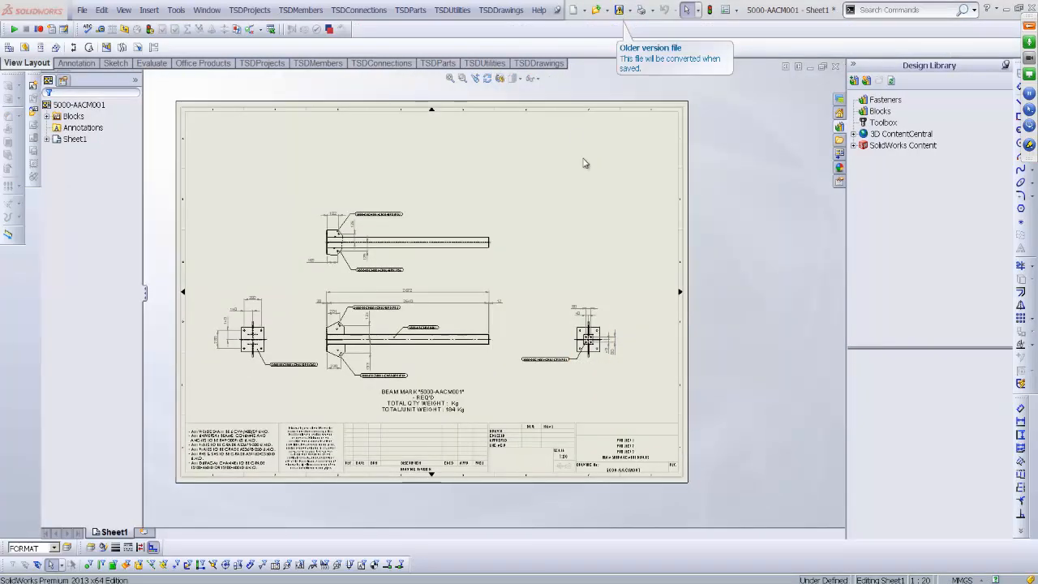
middle_click_drag(647, 435, 684, 419)
scroll(685, 424, "down", 10)
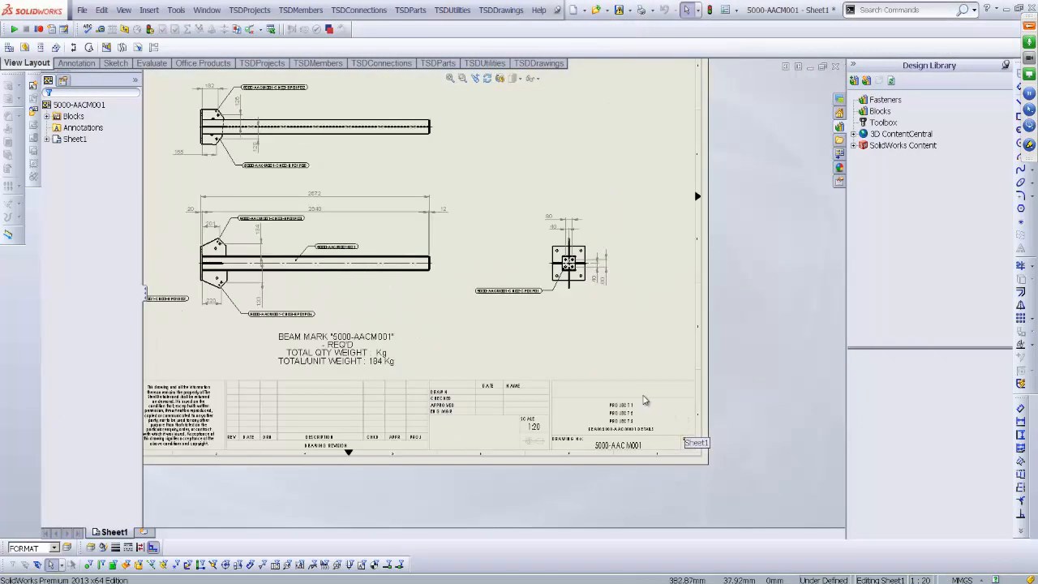
scroll(570, 367, "down", 2)
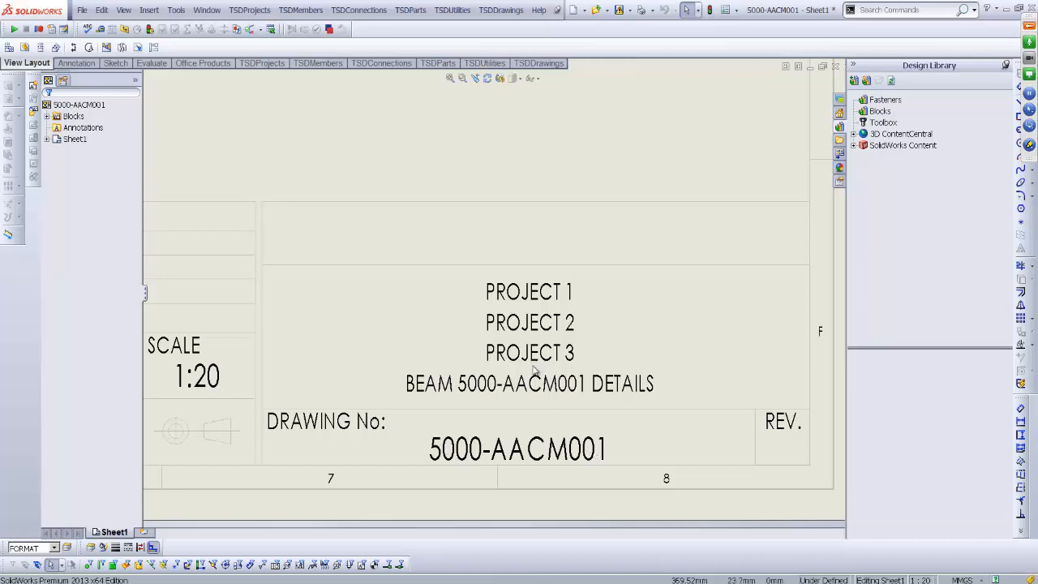
Examine the part number labels on the column elevation and the beam mark note beneath it
scroll(534, 371, "up", 3)
mouse_move(440, 236)
middle_mouse_down()
mouse_move(702, 373)
mouse_move(779, 401)
middle_mouse_up()
mouse_move(376, 278)
middle_mouse_down()
mouse_move(478, 278)
mouse_move(564, 300)
middle_mouse_up()
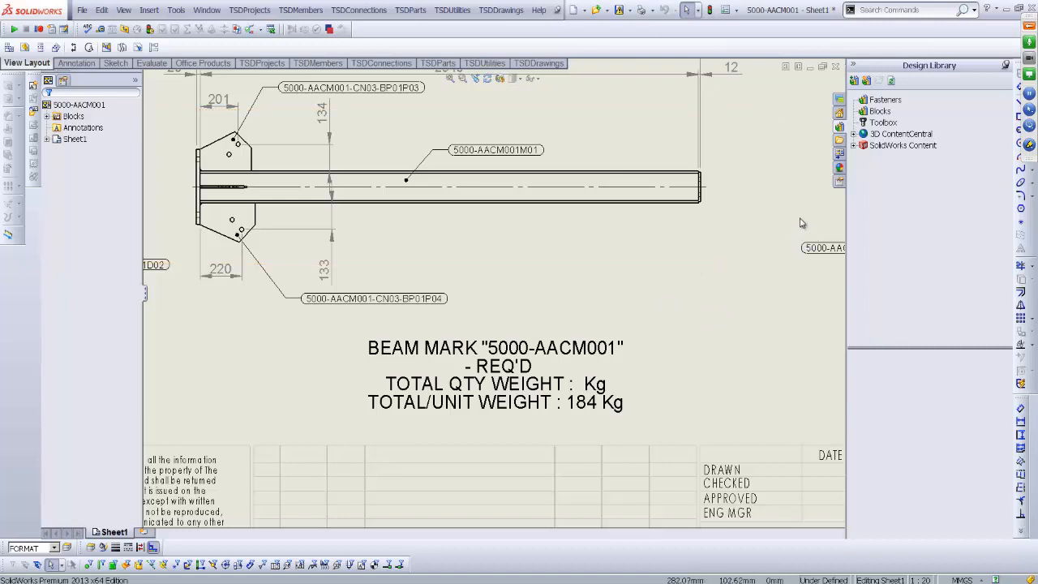
Check the existing mark note in the Blocks library folder and start adding the drawing's beam mark note to the library
left_click(879, 111)
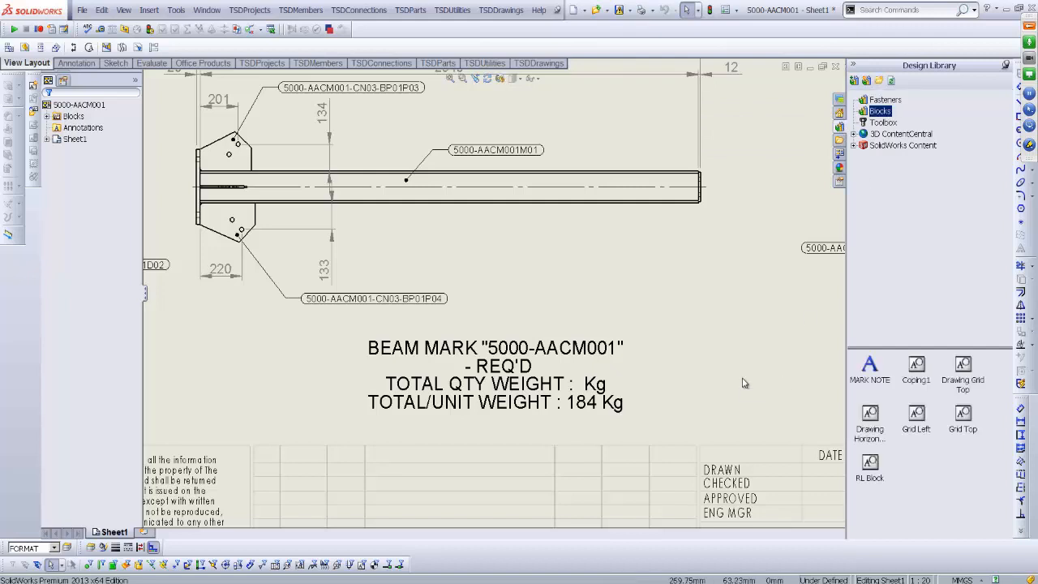
left_click(515, 365)
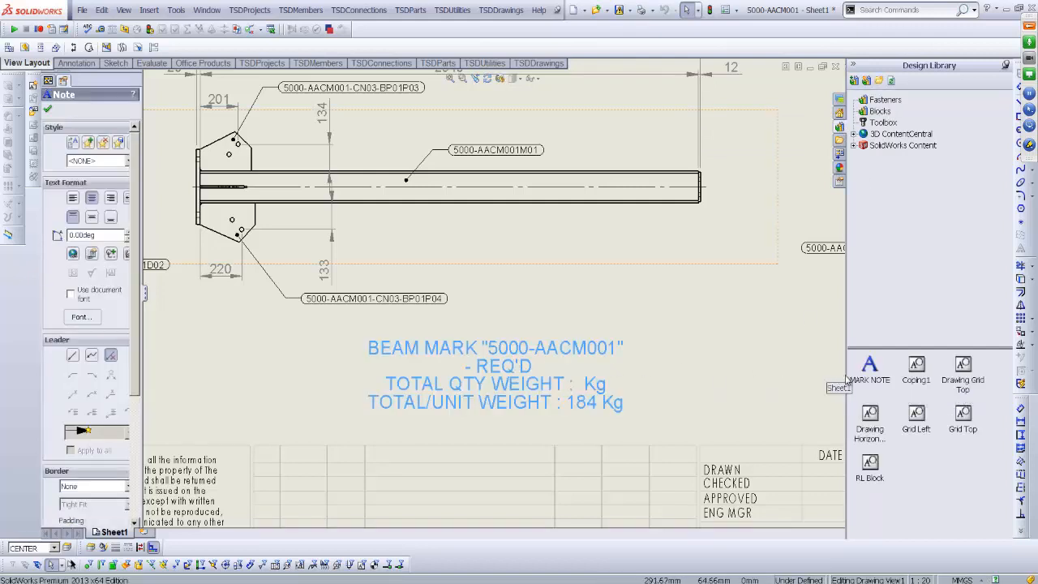
mouse_move(870, 373)
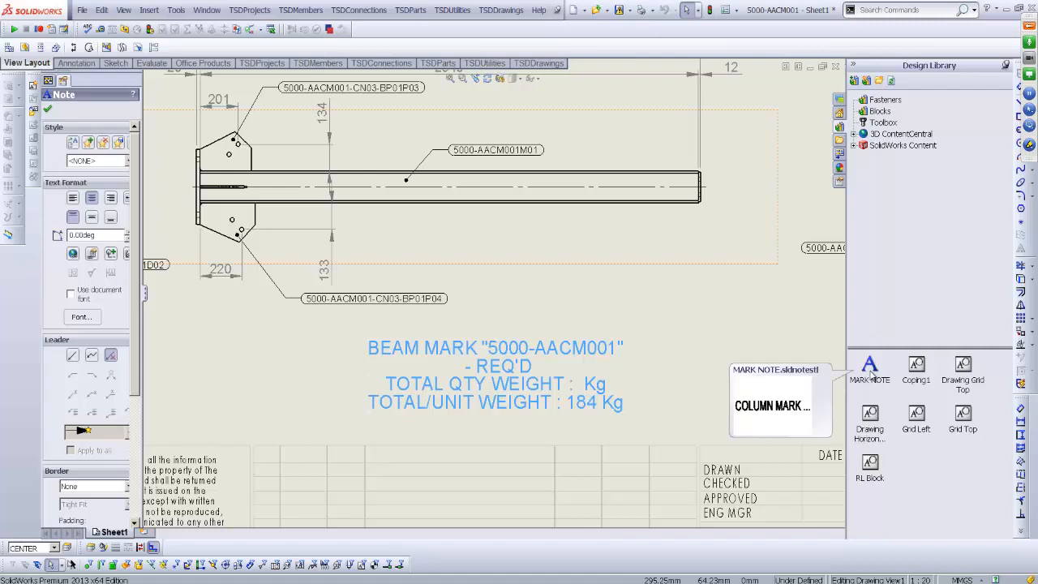
right_click(496, 353)
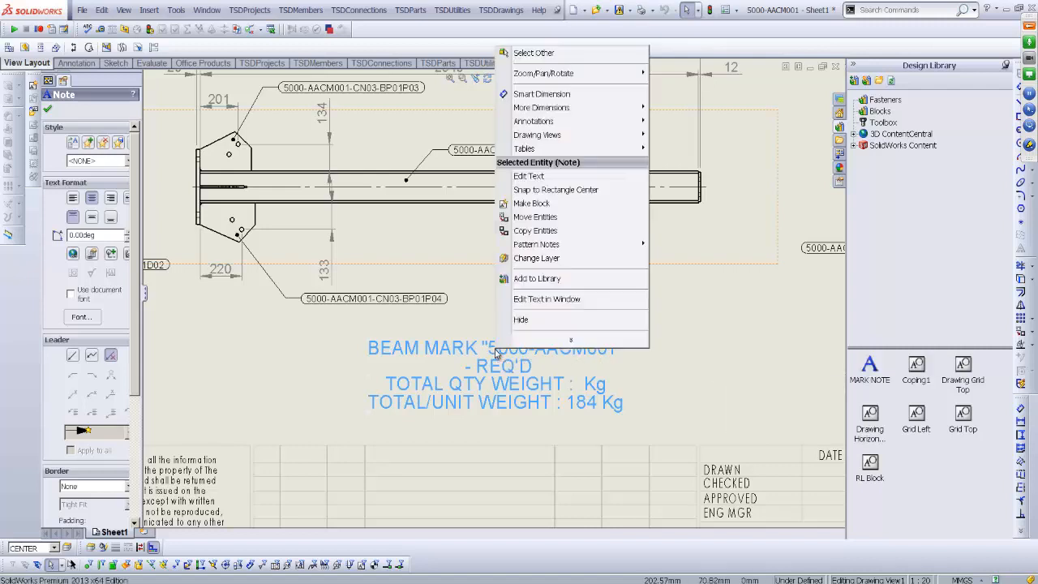
left_click(538, 278)
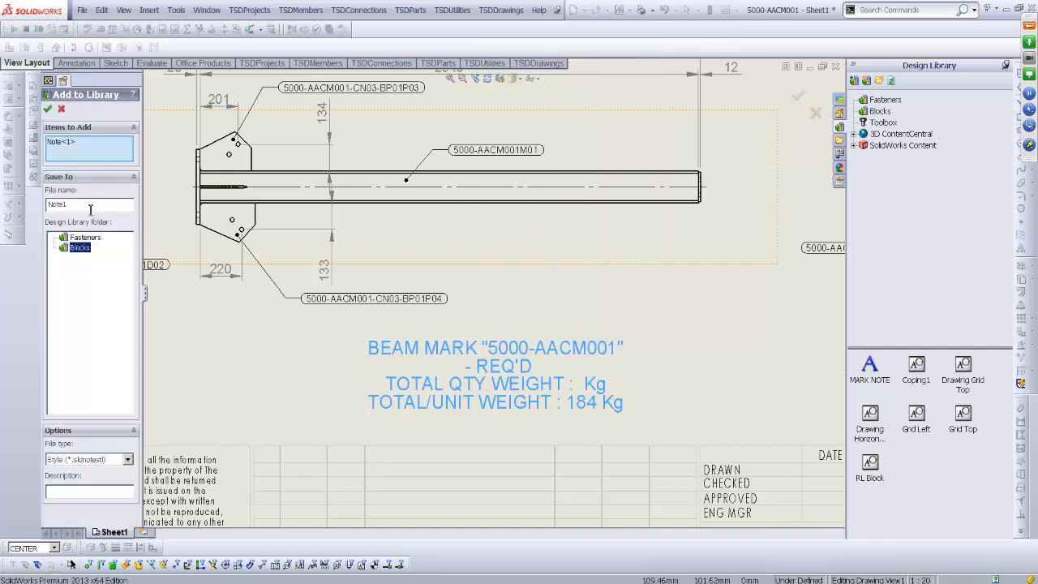
Save the note to the Blocks folder with DEFAULT TSD MARK NOTE as both file name and description
left_click_drag(90, 209, 42, 207)
type("DEFAULT TSD MARK NOTE")
left_click_drag(133, 206, 14, 217)
key("ctrl+c")
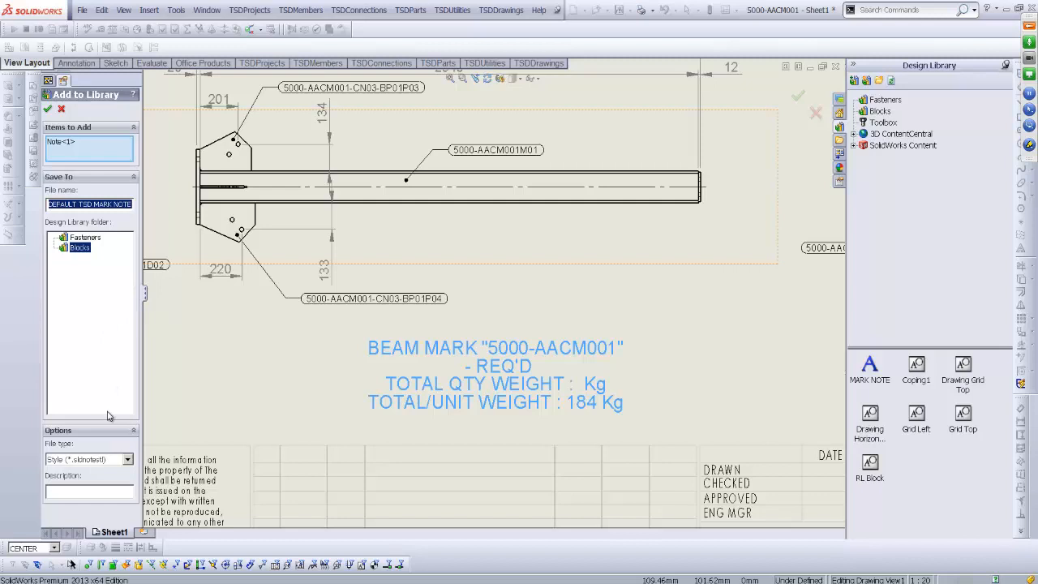
left_click(75, 491)
key("ctrl+v")
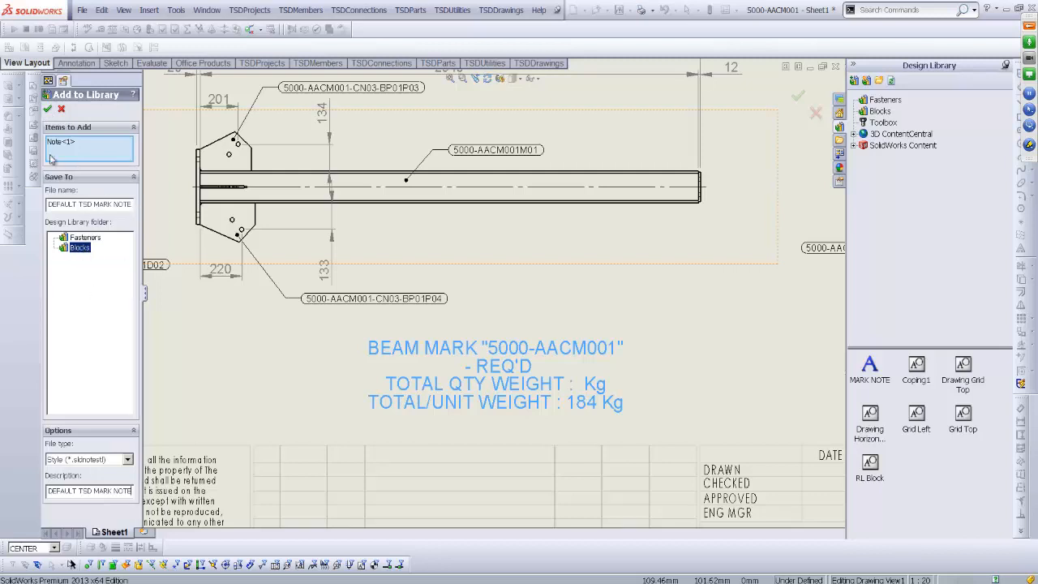
left_click(48, 108)
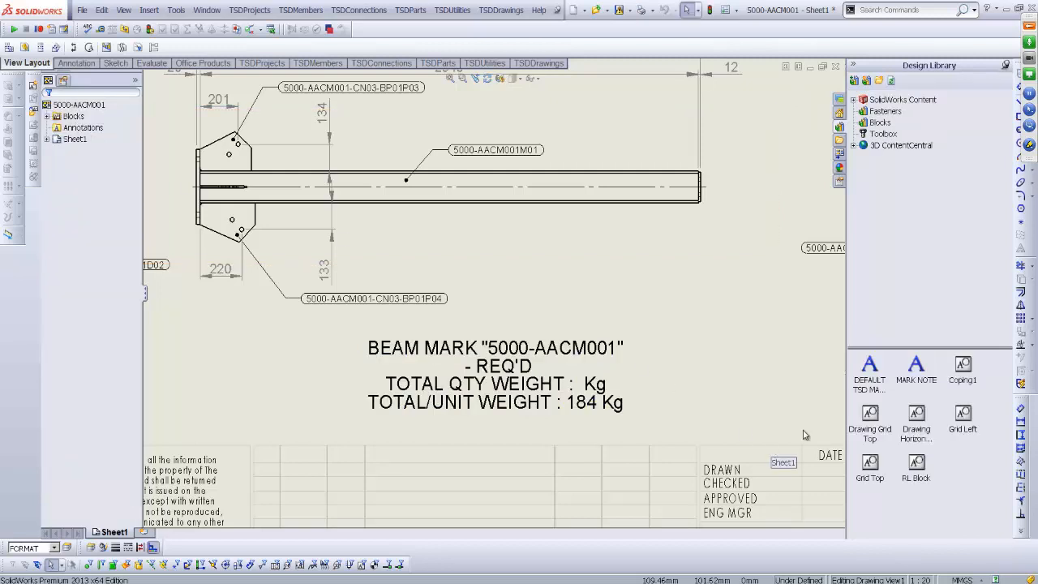
mouse_move(873, 387)
mouse_move(919, 370)
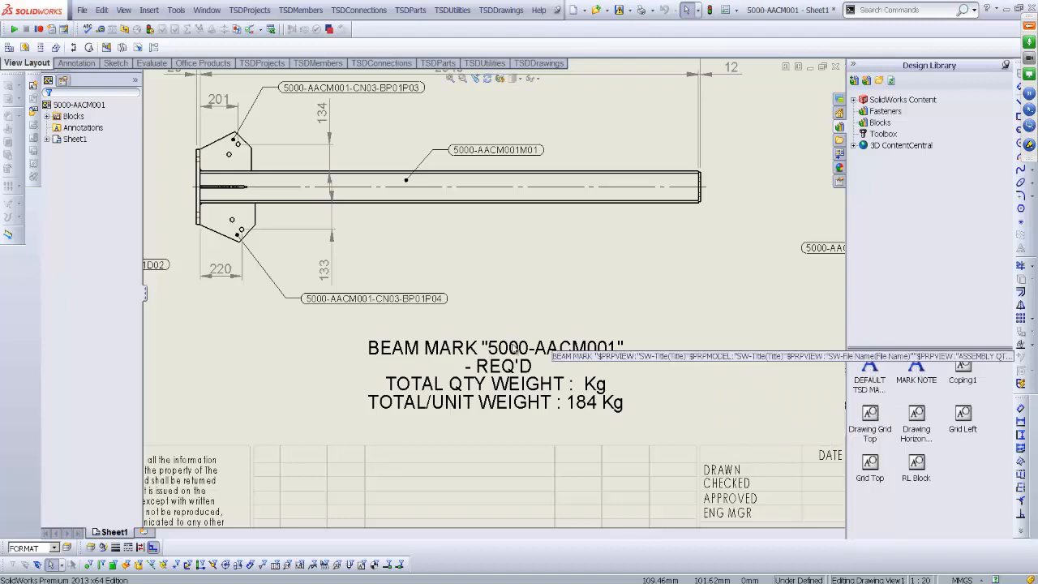
Review the whole drawing sheet, including the column views with their dimensions and part number labels
left_click(627, 306)
scroll(625, 306, "up", 6)
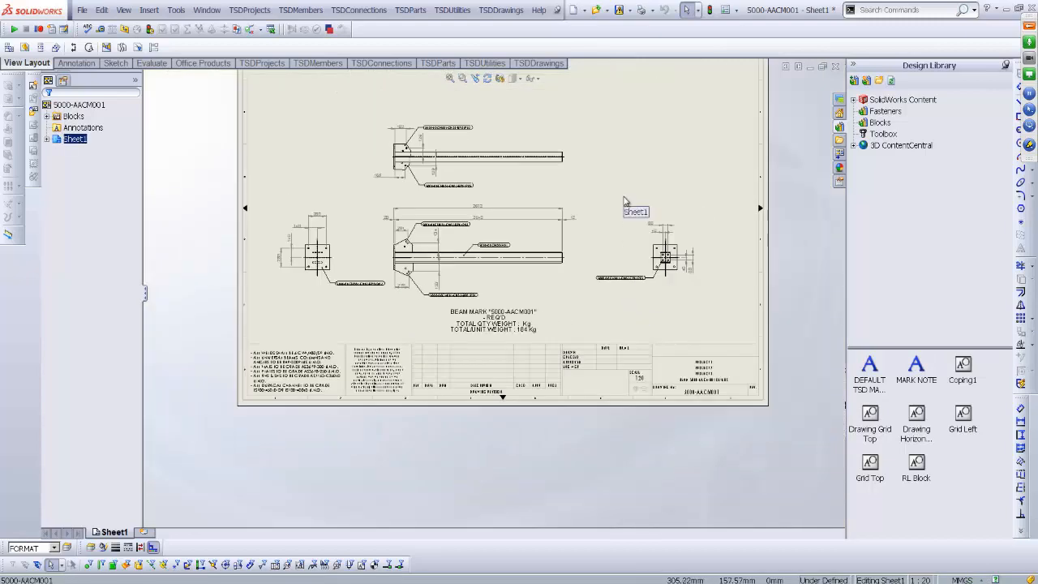
mouse_move(625, 201)
middle_mouse_down()
mouse_move(632, 262)
mouse_move(609, 292)
middle_mouse_up()
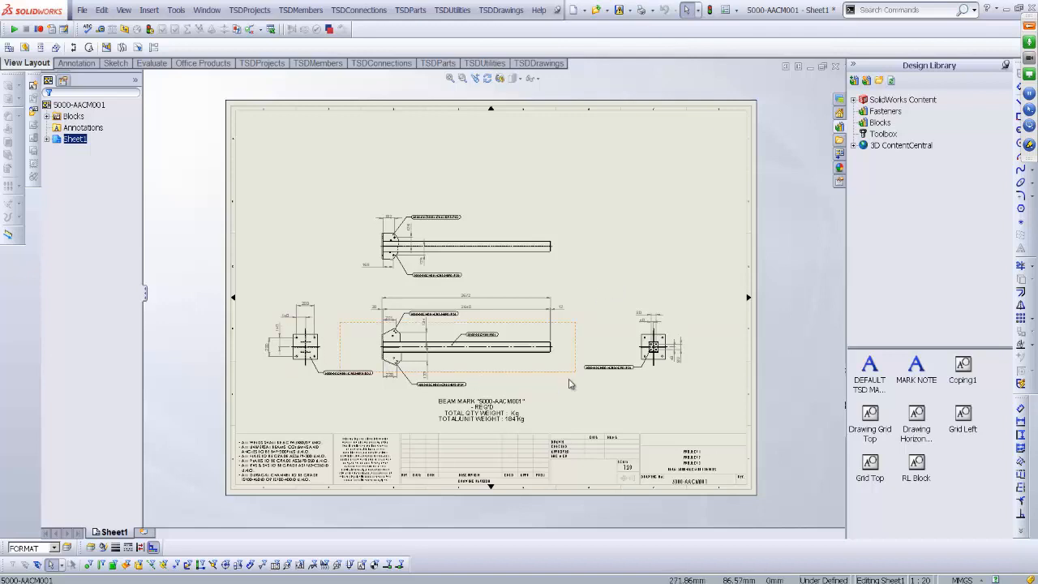
scroll(487, 390, "down", 2)
scroll(285, 379, "down", 2)
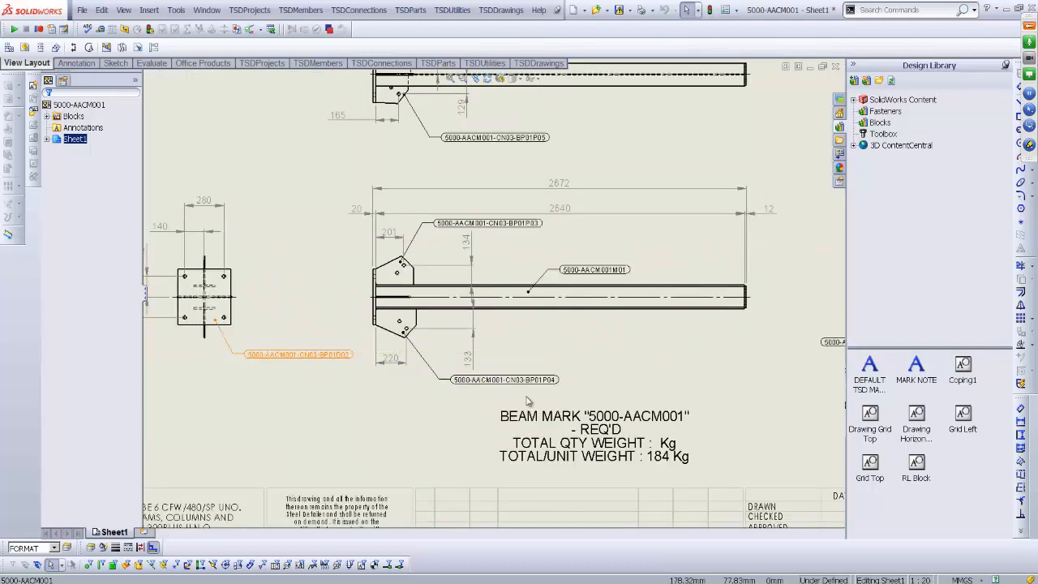
middle_click_drag(649, 377, 531, 405)
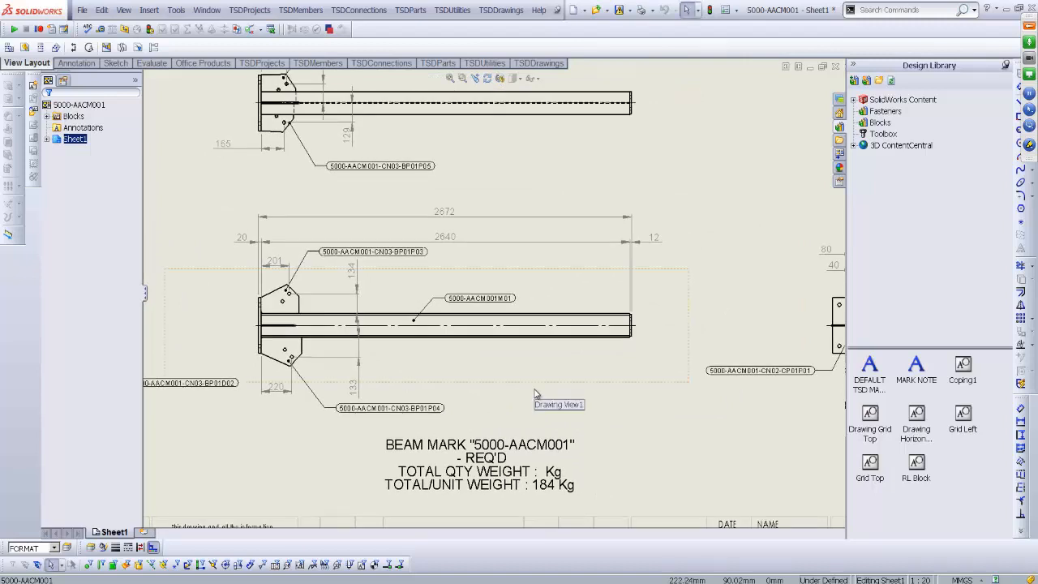
key("f")
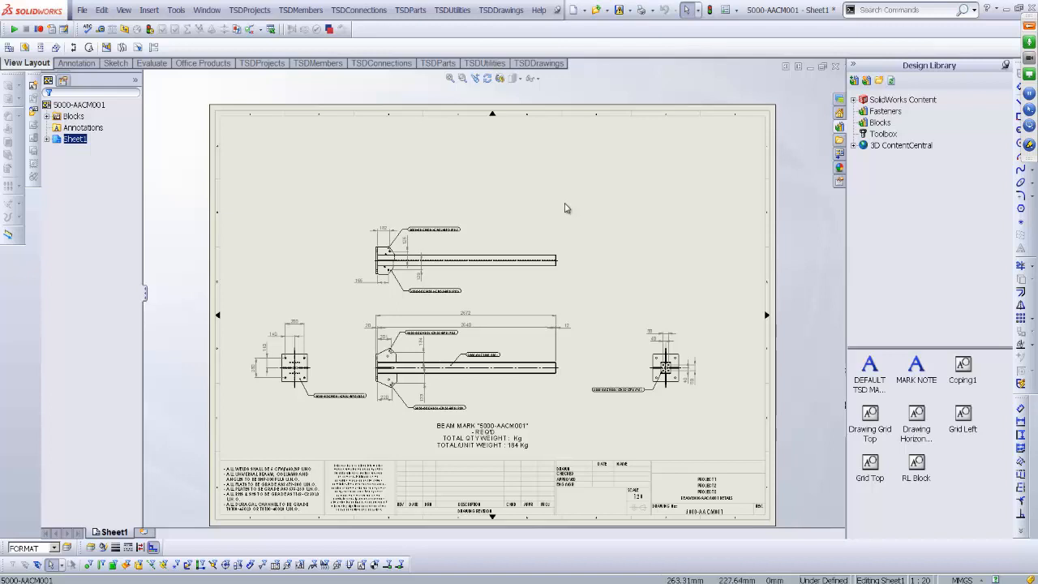
middle_click_drag(563, 205, 564, 185)
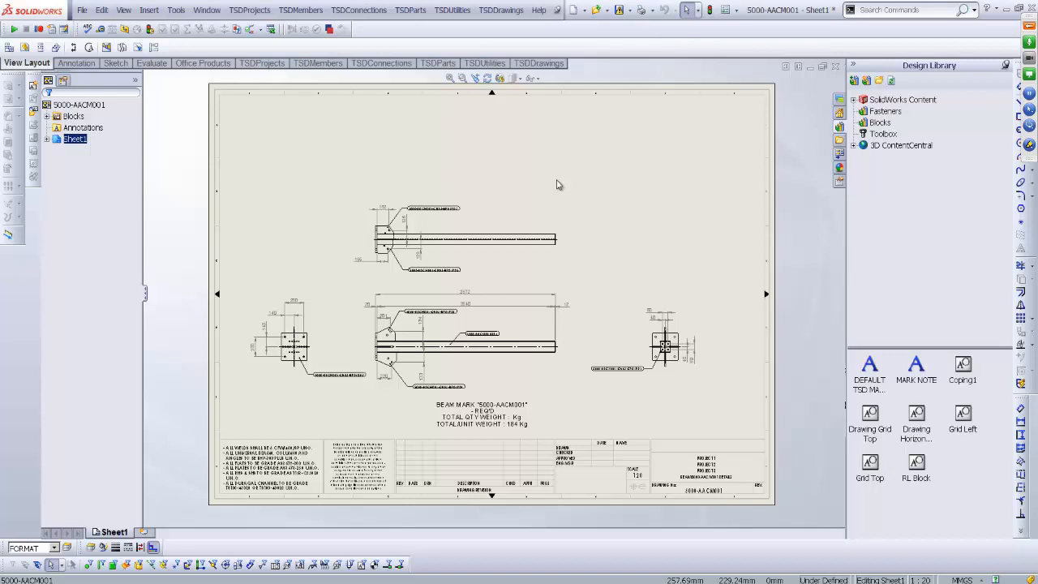
Close the column drawing and open the drawing of the column's main section, 5000-AACM001M01, from the 5000-AACM001 assembly
left_click(835, 68)
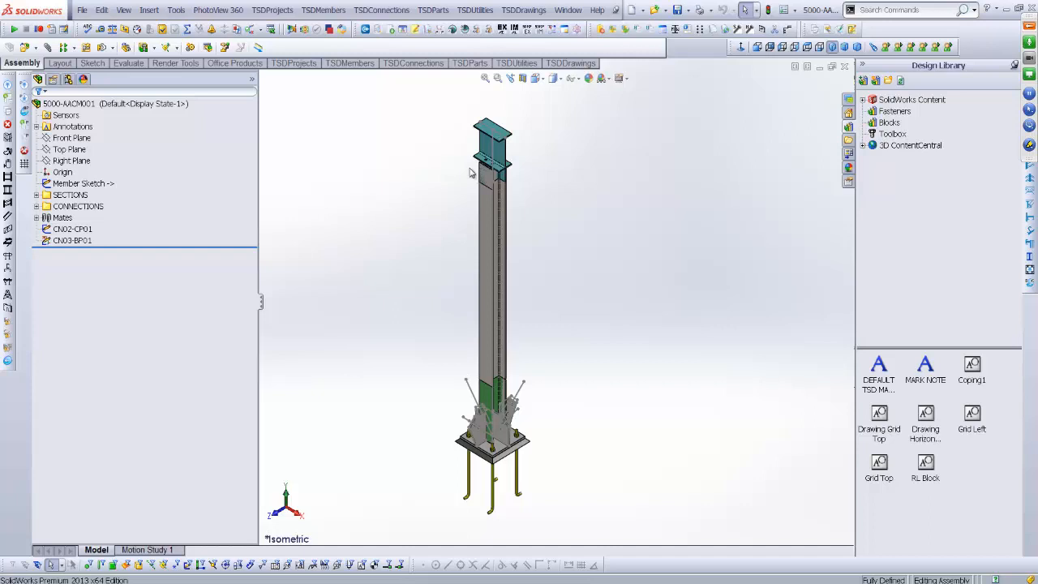
right_click(484, 223)
left_click(456, 214)
scroll(451, 211, "down", 3)
left_click(505, 227)
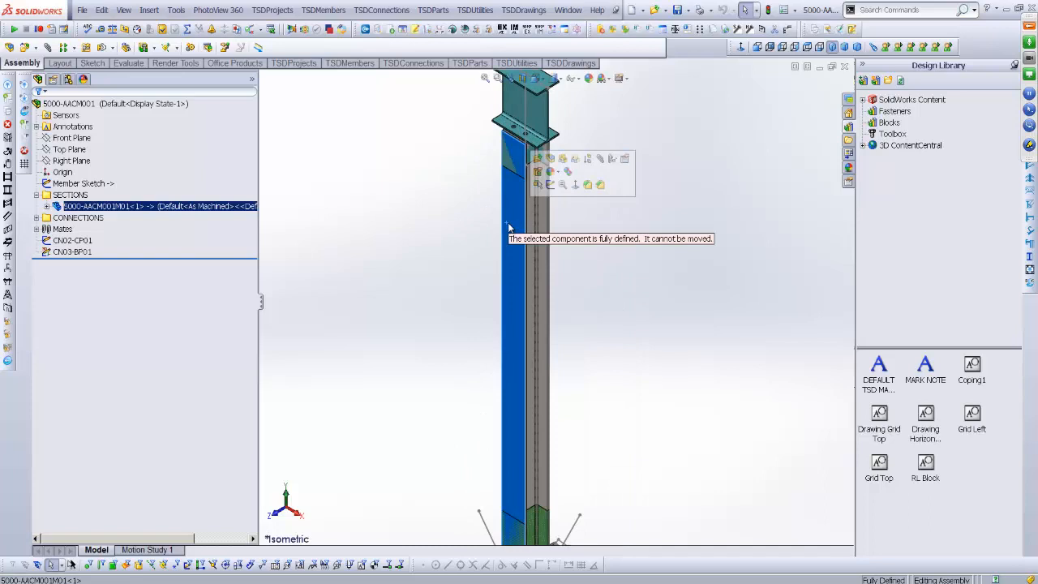
right_click(510, 229)
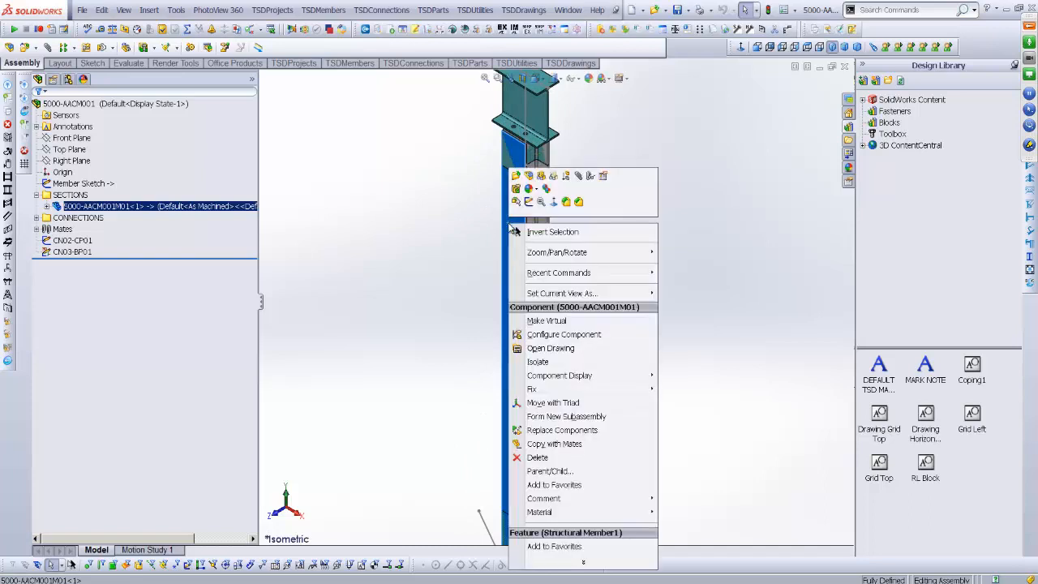
left_click(551, 350)
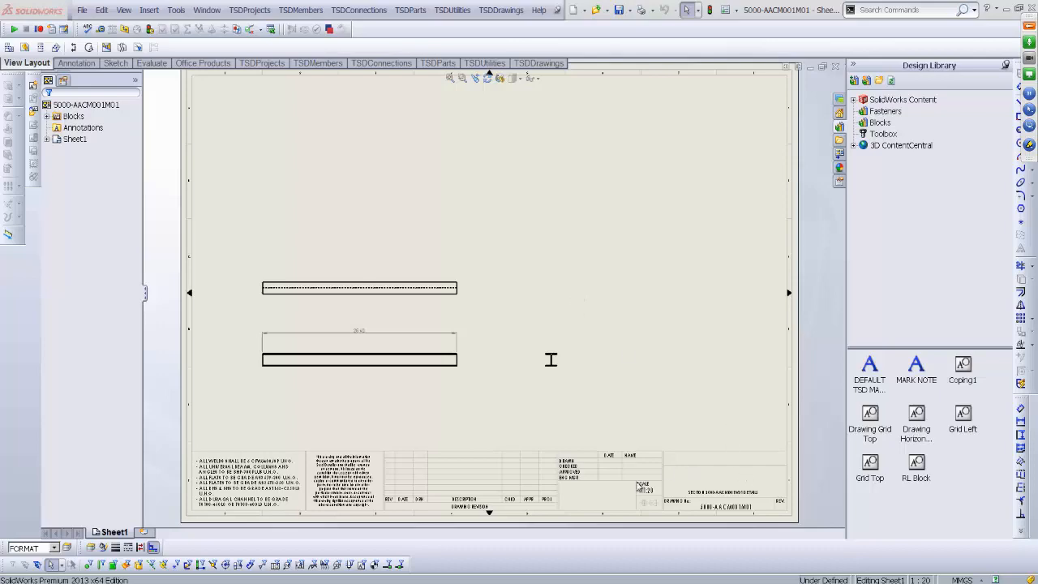
Examine the drawing number and title in the section drawing's title block, and return to the full sheet
scroll(756, 501, "down", 3)
scroll(579, 397, "down", 4)
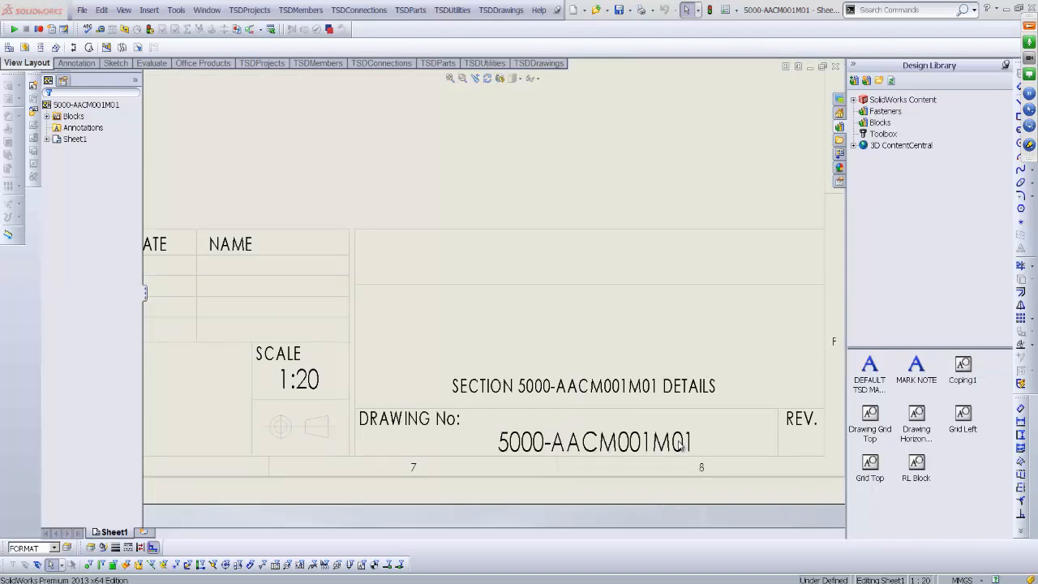
left_click(449, 79)
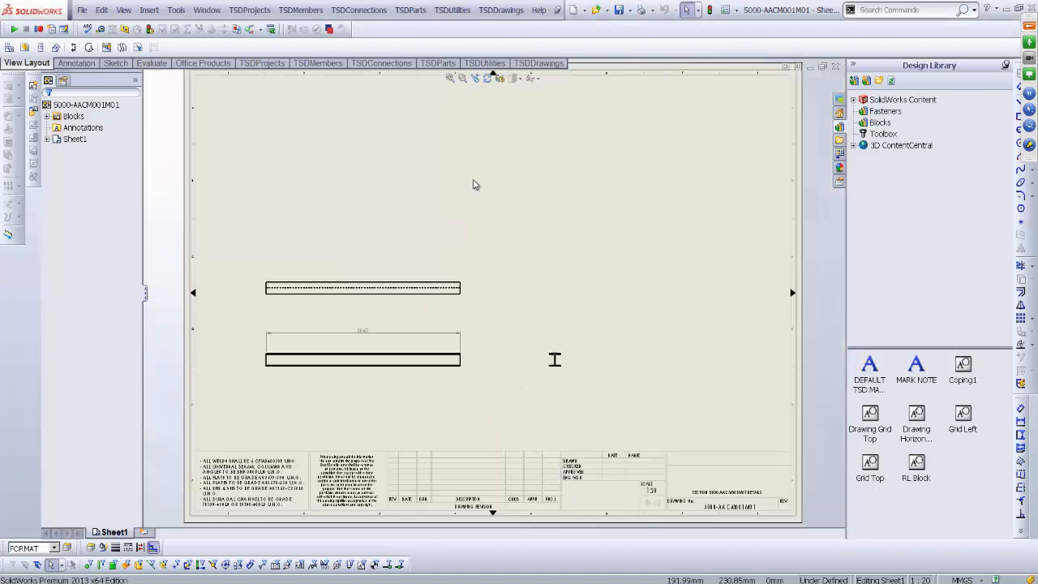
Close the section drawing with all modified documents saved, and close the column model to return to the 5000-AA assembly
left_click(835, 67)
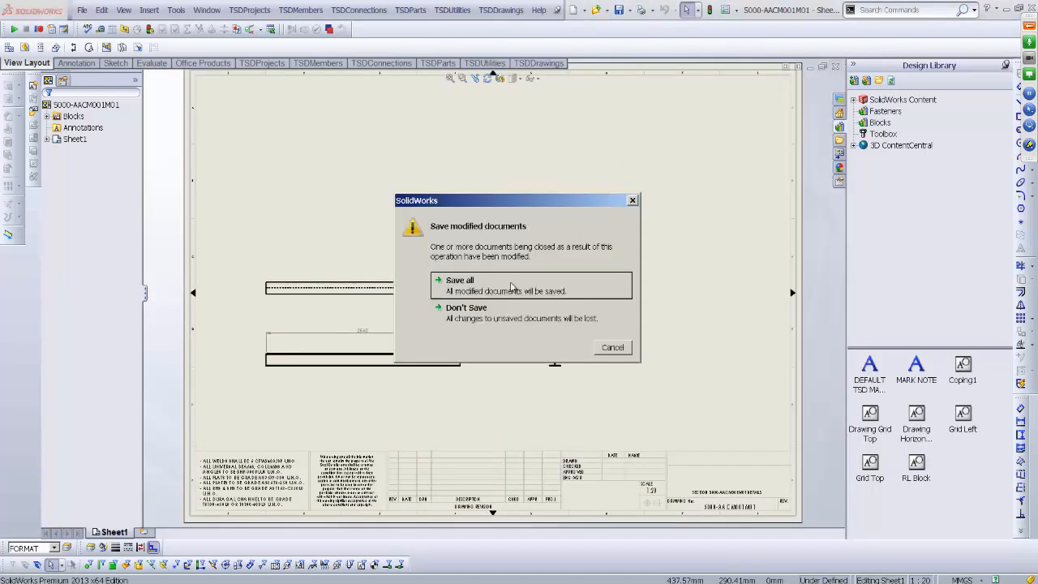
left_click(514, 289)
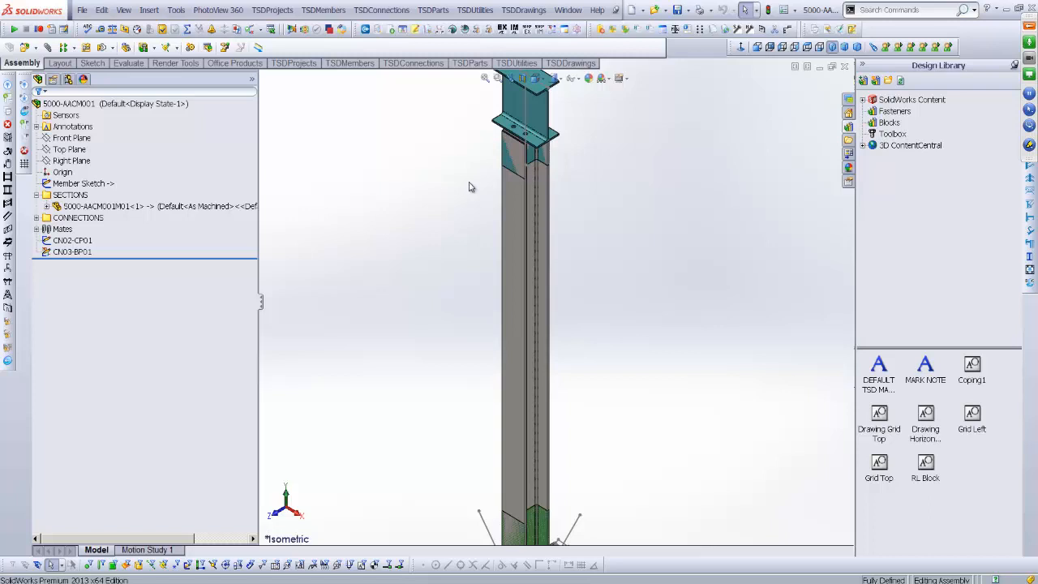
scroll(474, 185, "up", 5)
scroll(495, 371, "down", 2)
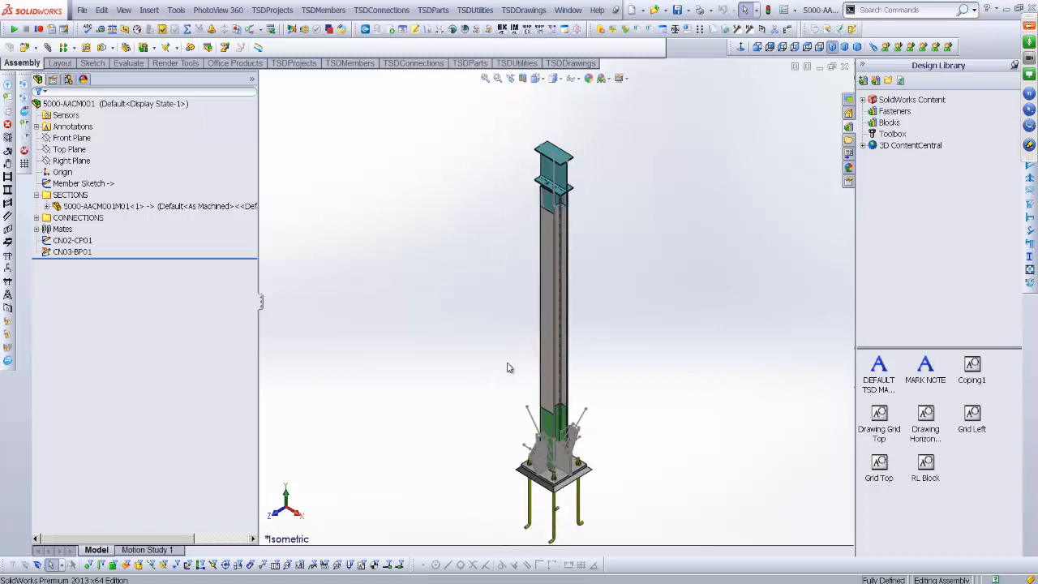
left_click(844, 65)
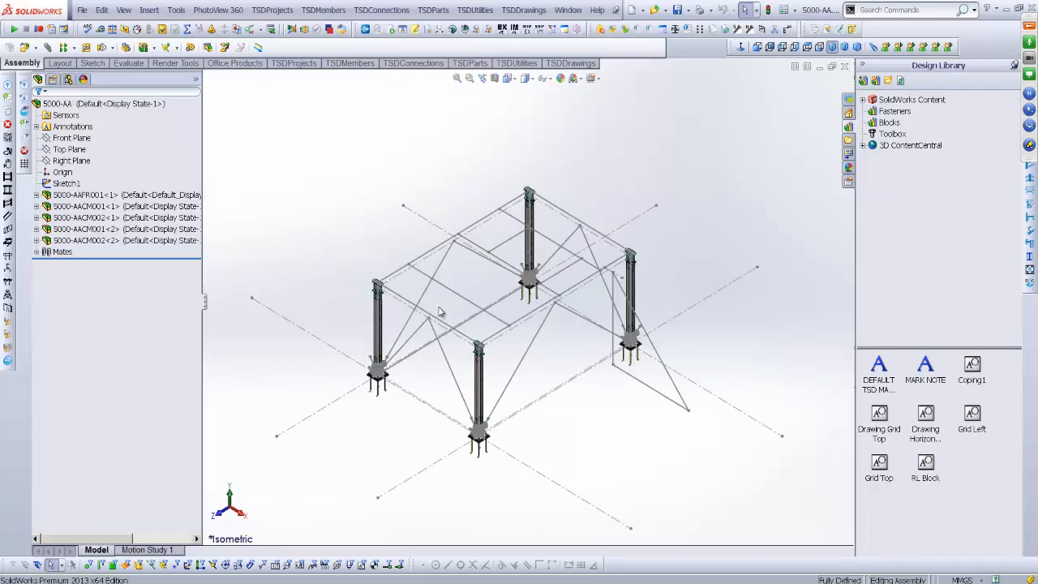
Lock column member 5000-AACM001, choosing its base plate connection 5000-AACM001-CN03-BP01-3 as the one whose bolts are shown
scroll(451, 319, "down", 1)
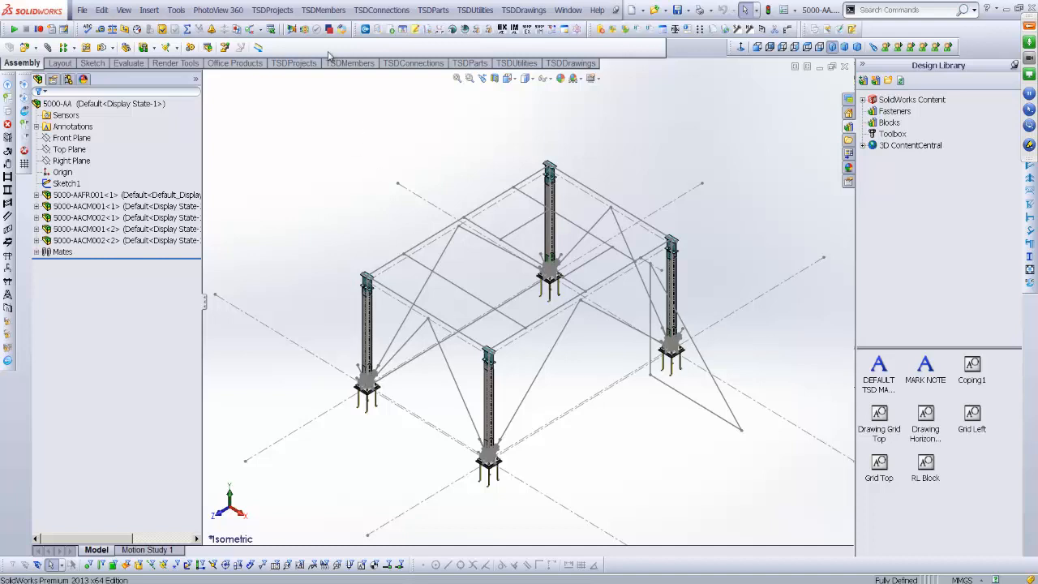
left_click(325, 11)
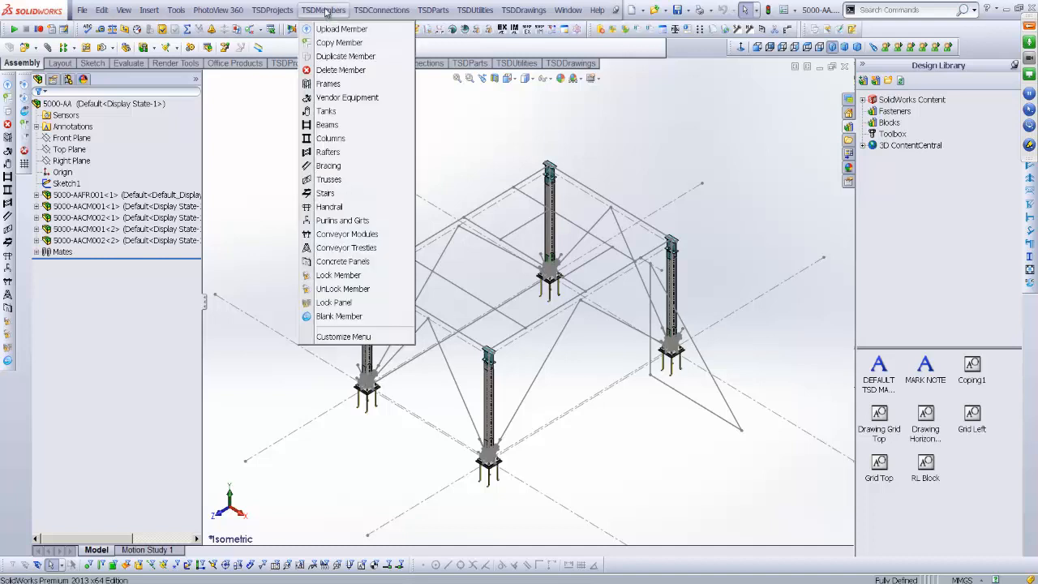
left_click(344, 277)
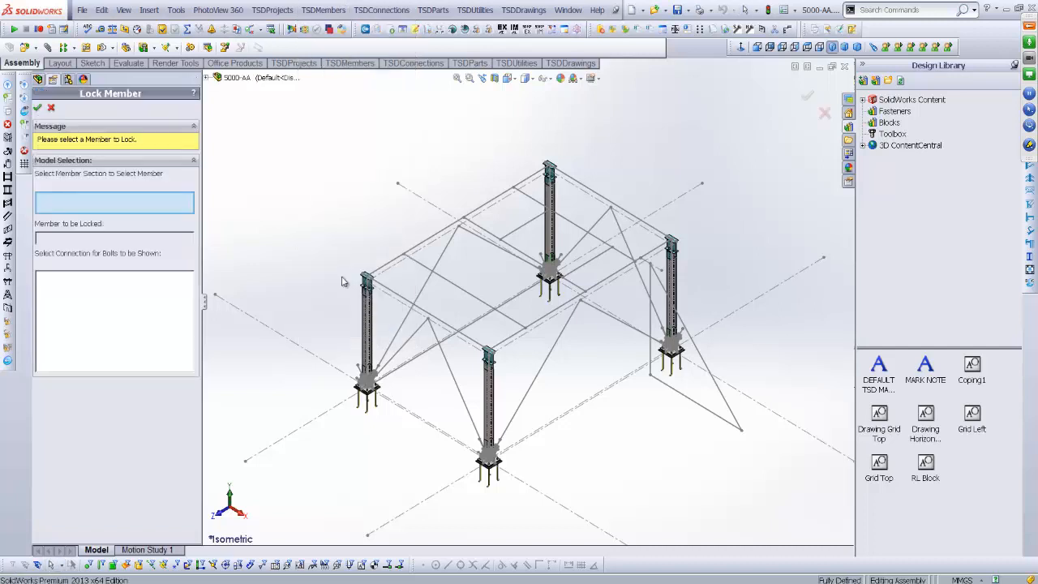
left_click(367, 322)
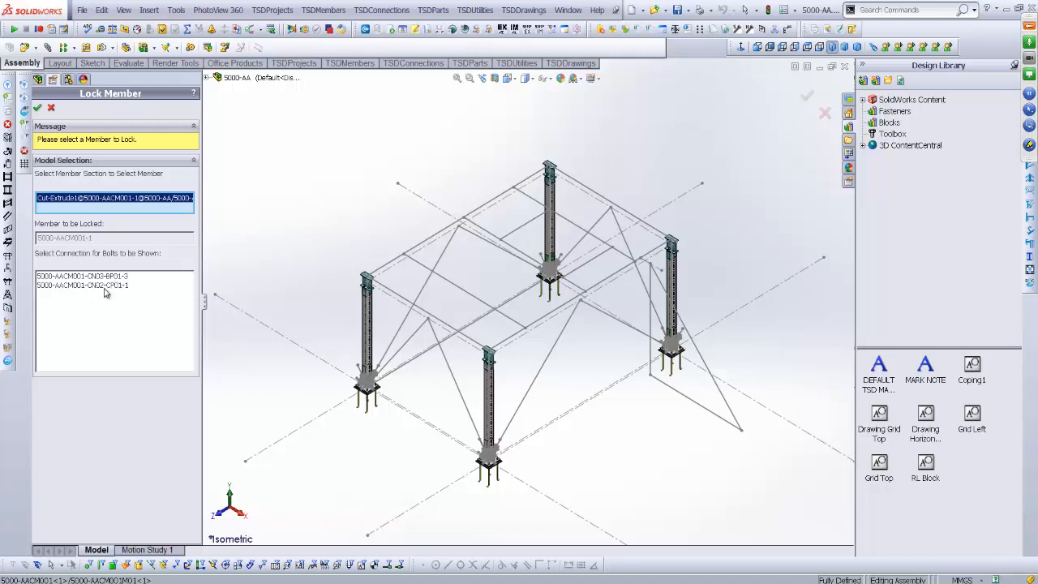
left_click(129, 278)
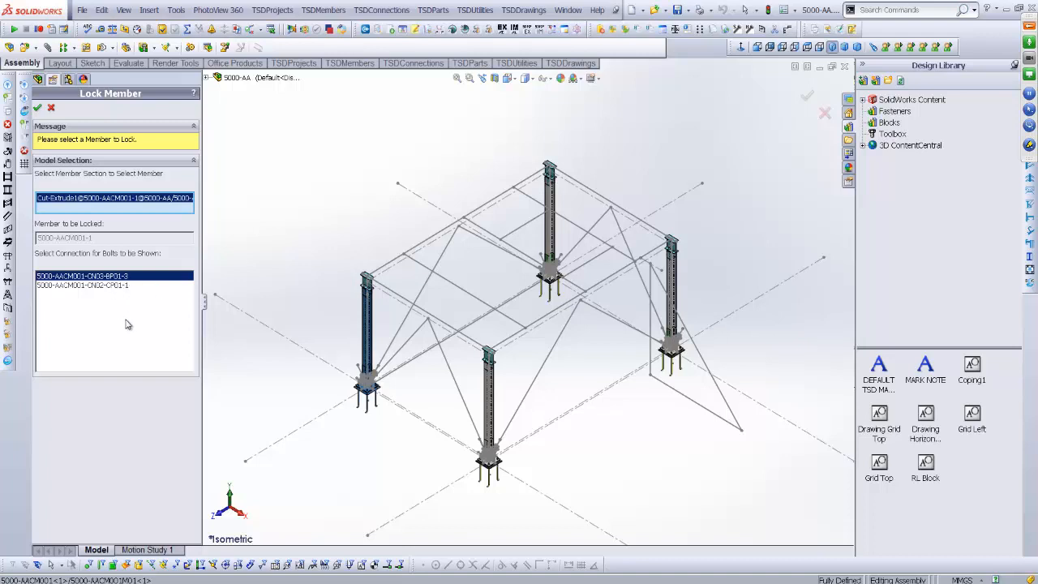
left_click(37, 107)
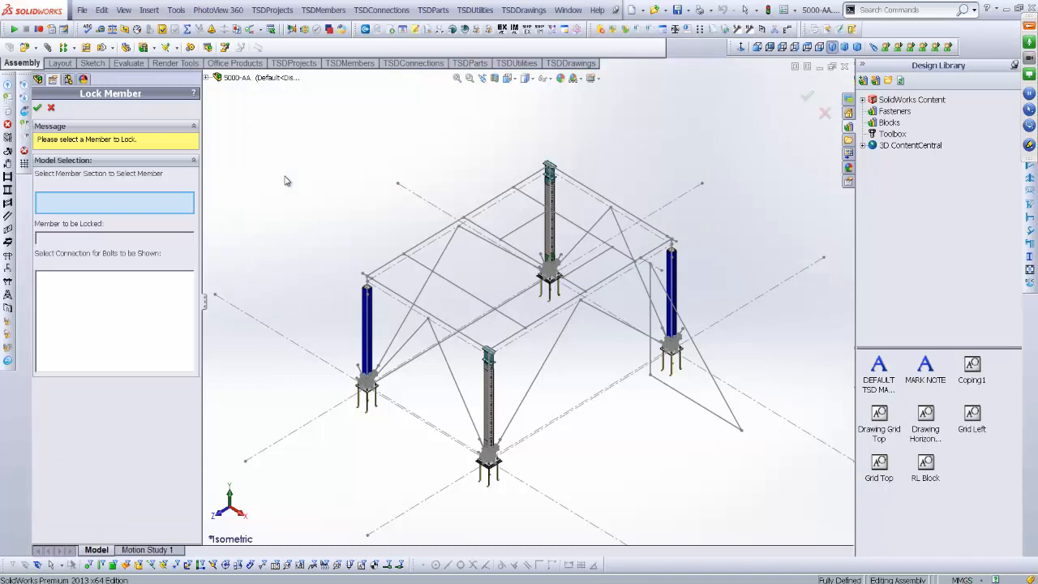
left_click(50, 107)
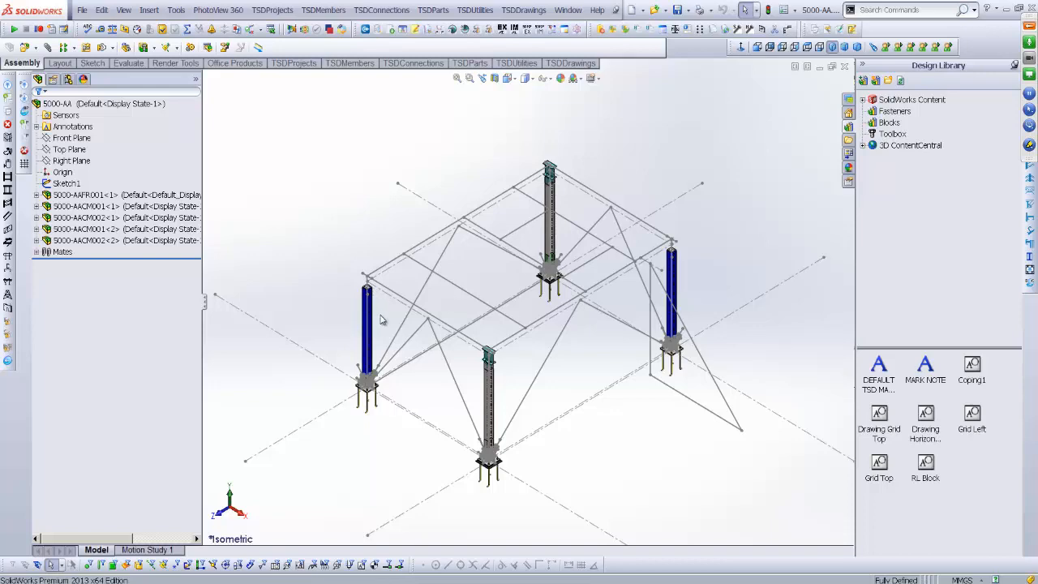
Inspect the top of the locked blue column and open its 5000-AACM001 assembly from 5000-AA
scroll(391, 322, "down", 10)
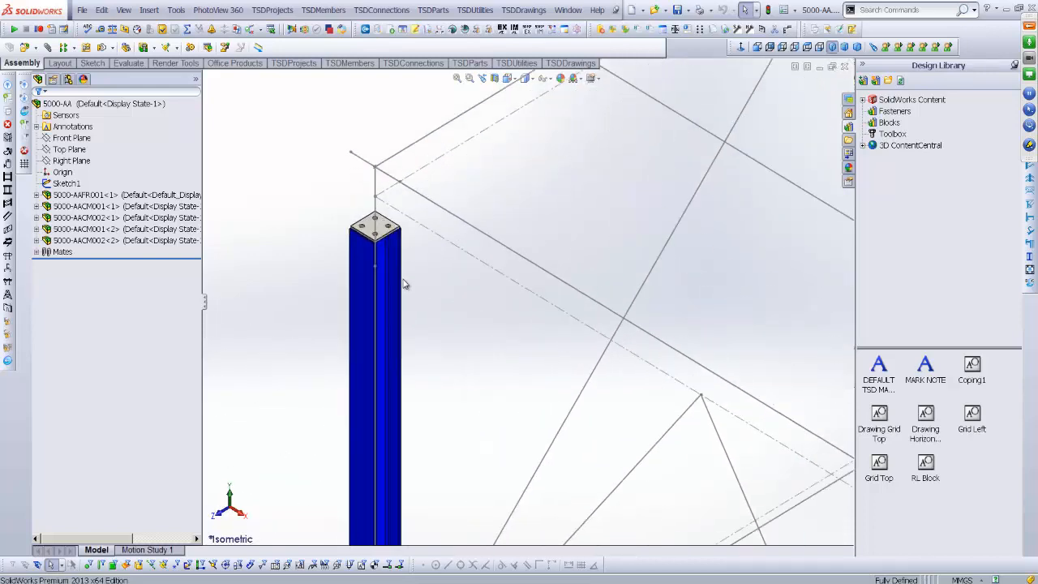
left_click(402, 283)
right_click(130, 206)
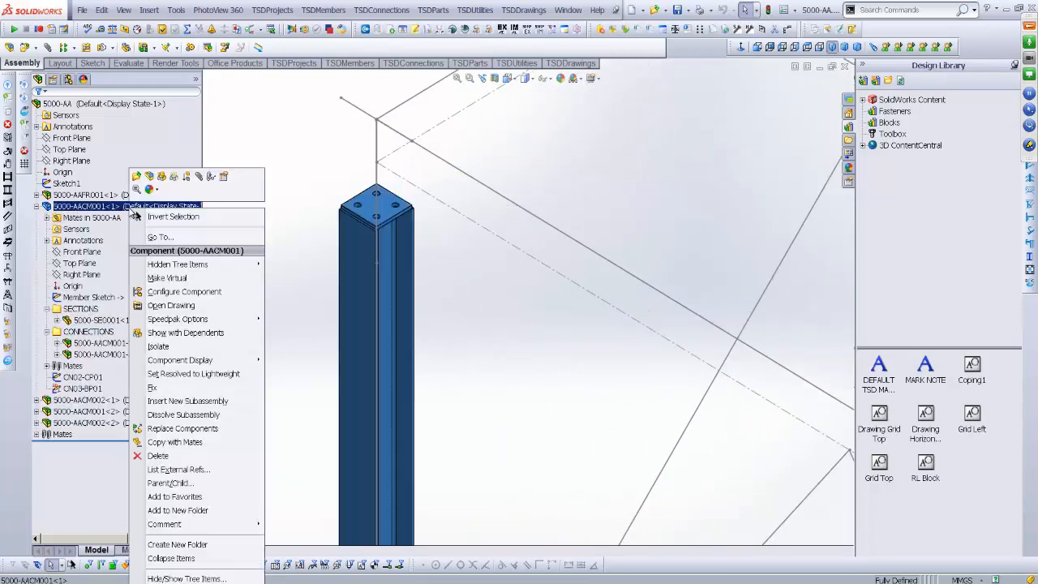
left_click(137, 177)
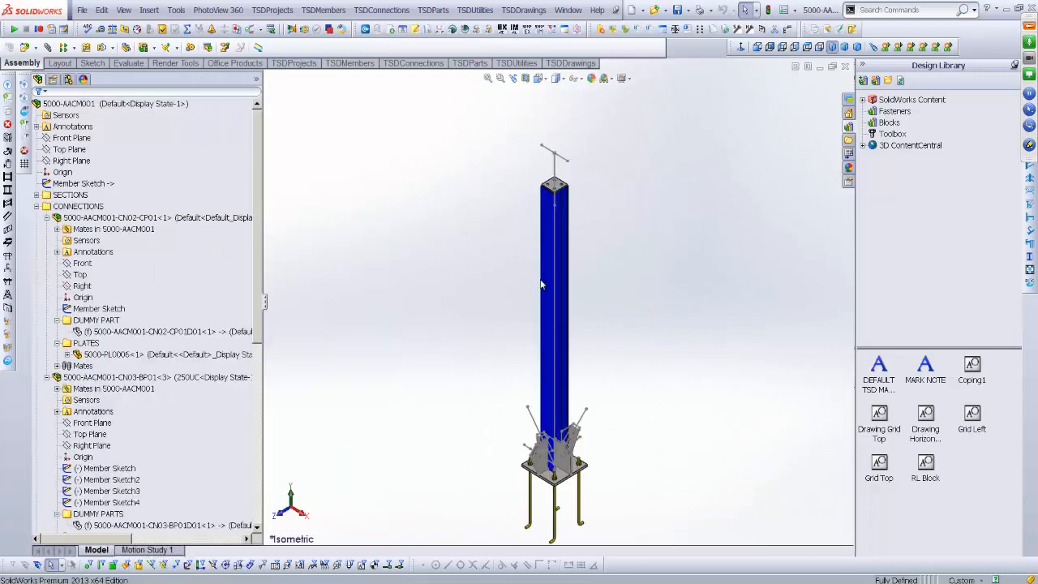
Examine the part numbers of the locked column's section and its base plate connection's plates in the model tree
scroll(715, 379, "down", 1)
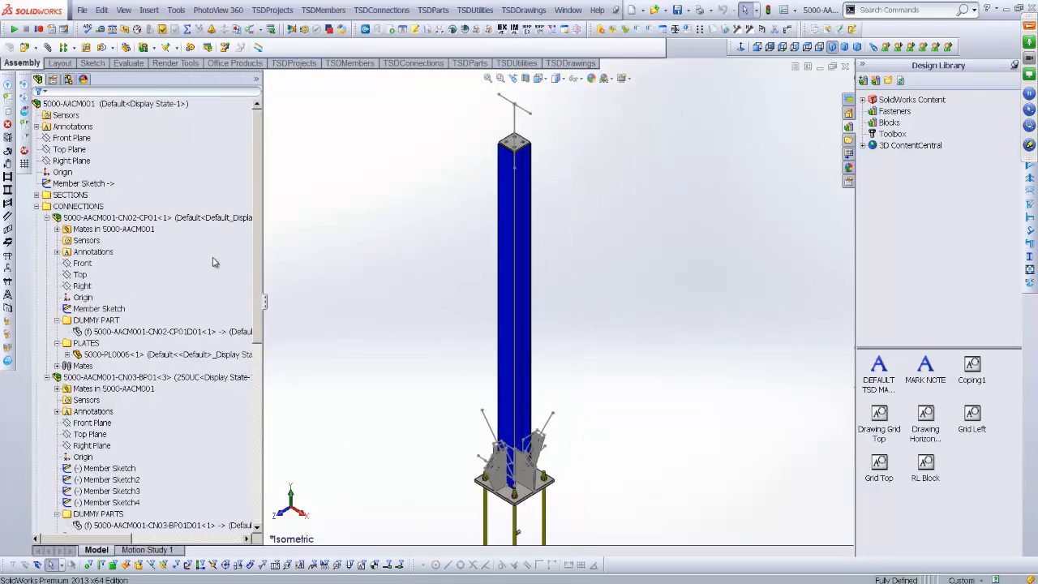
left_click(47, 217)
left_click(36, 195)
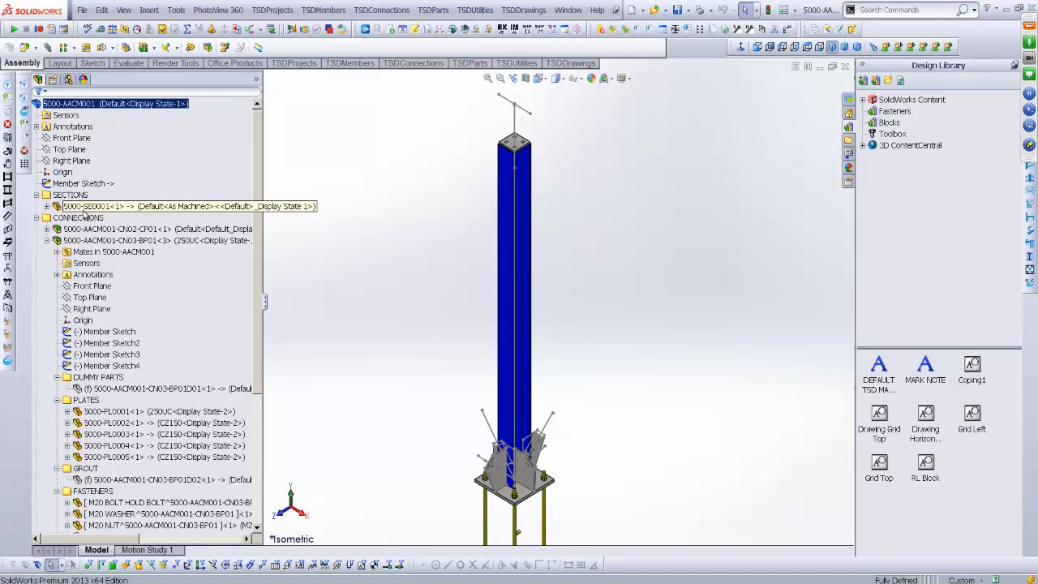
left_click(128, 210)
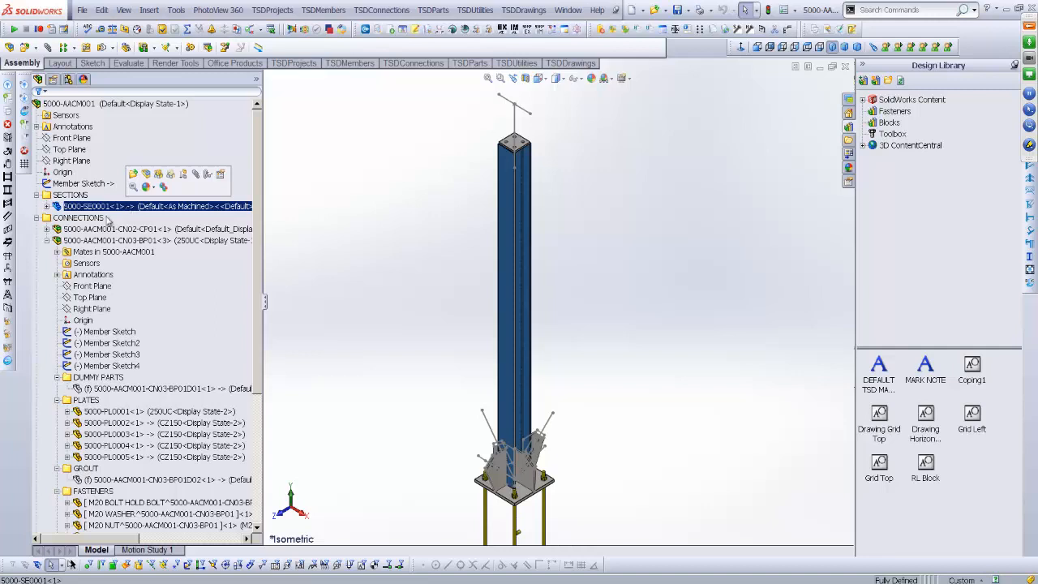
left_click(141, 413)
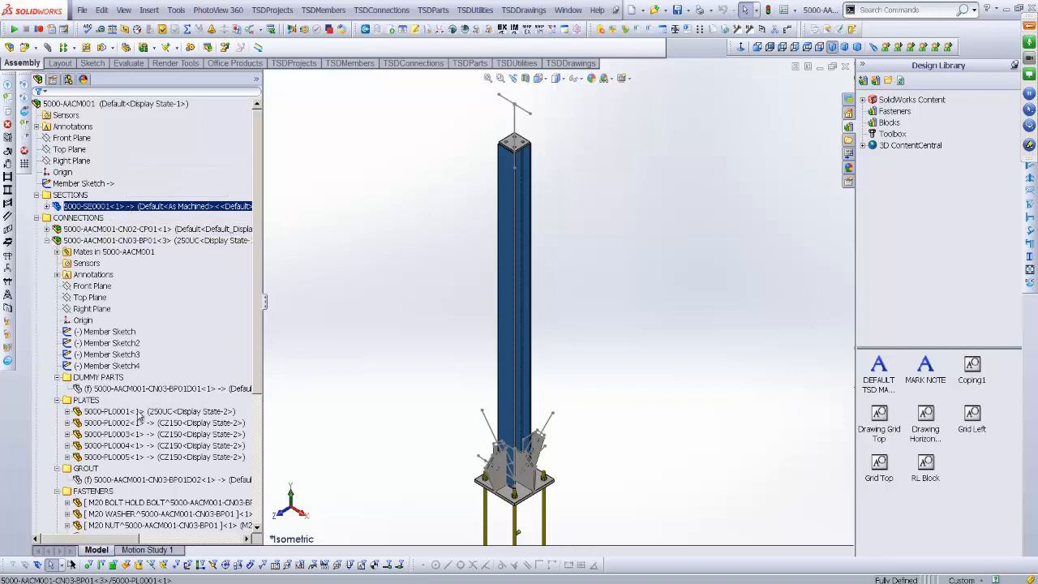
left_click(140, 423)
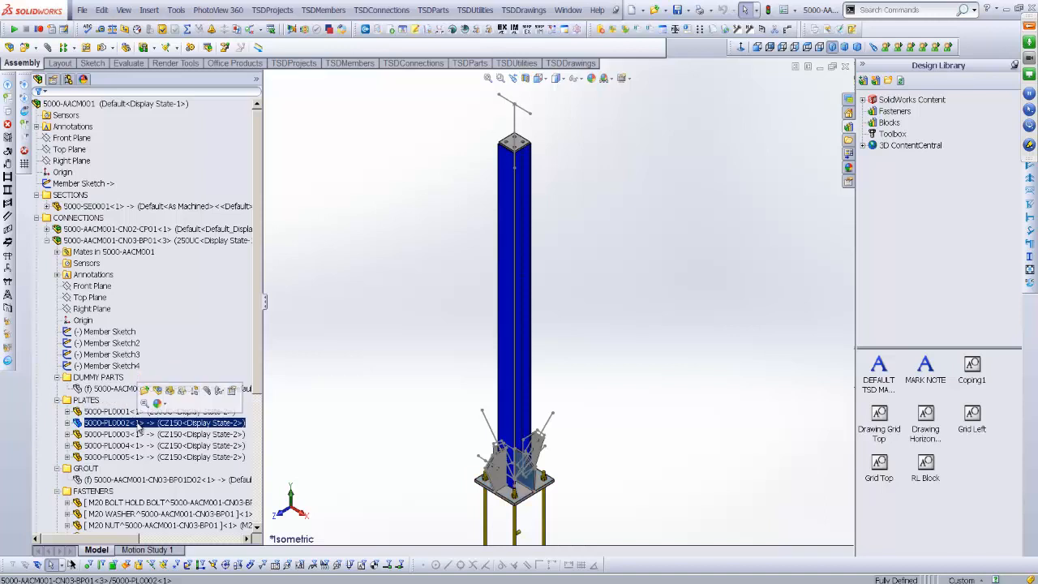
left_click(139, 434)
left_click(138, 446)
left_click(138, 458)
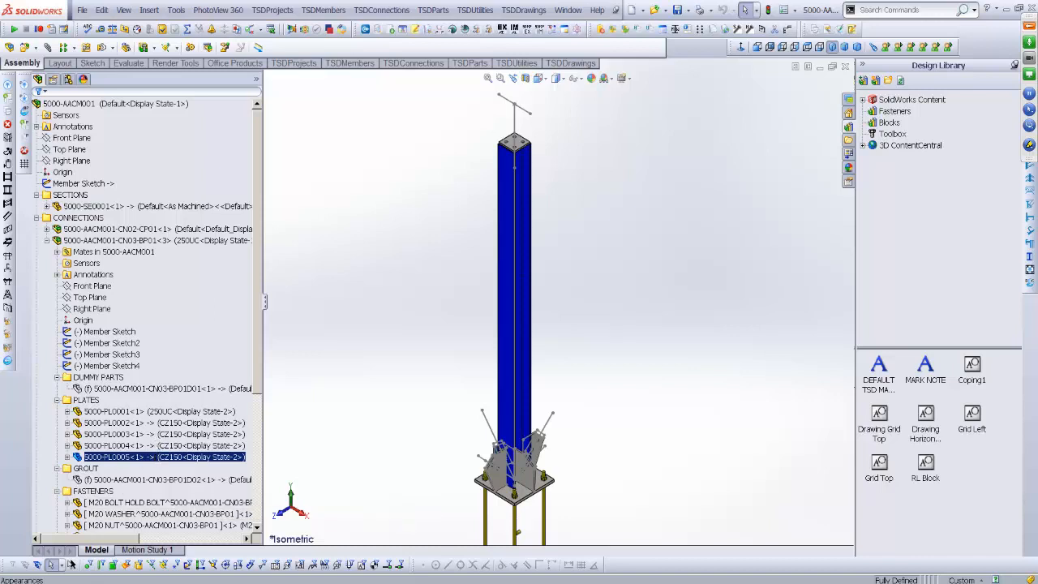
Switch to Windows Explorer and view the Members folder of 5000-AA within the 5000 project
left_click(92, 570)
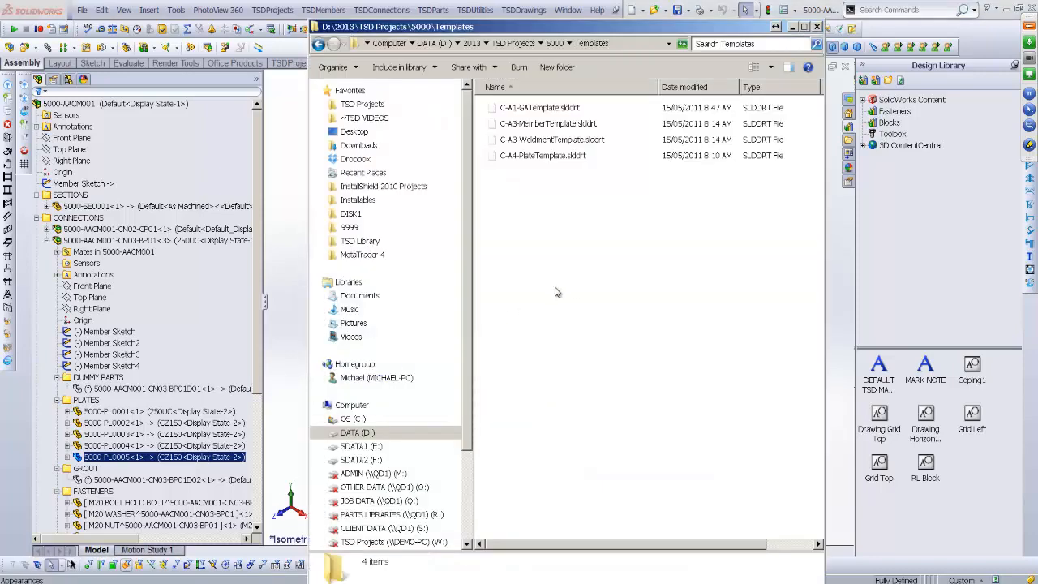
left_click(555, 44)
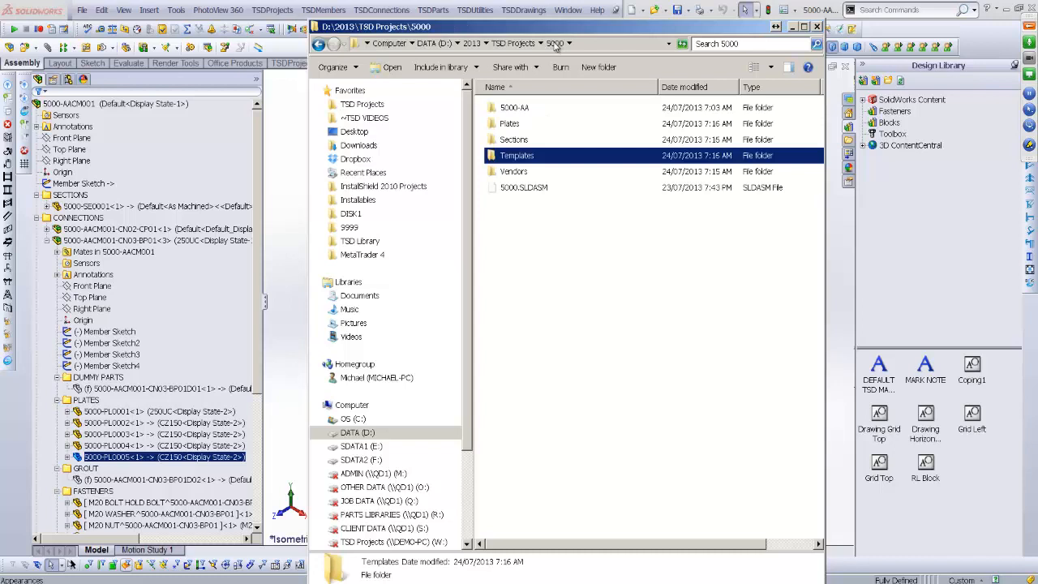
double_click(528, 110)
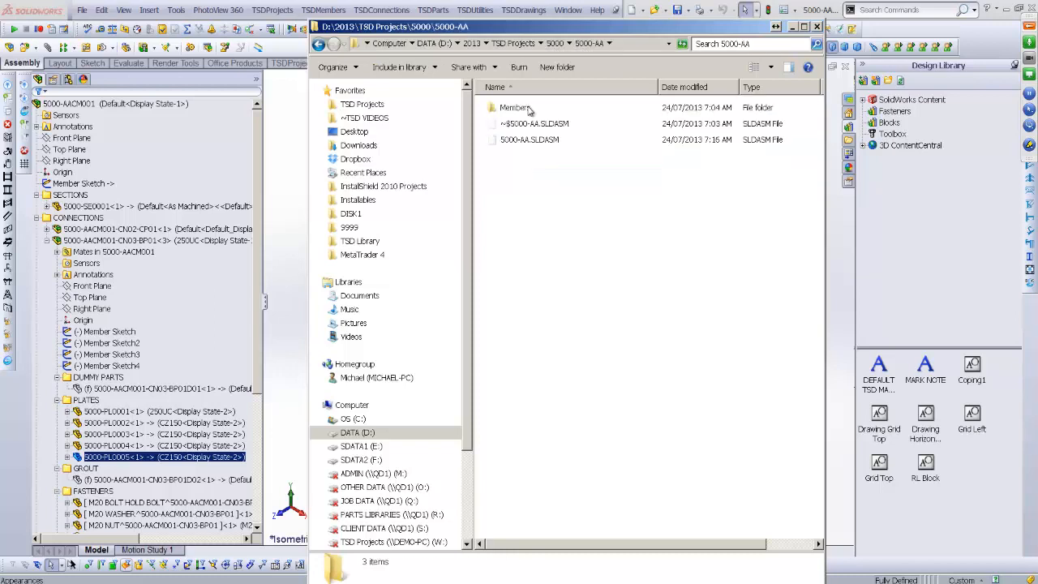
double_click(528, 110)
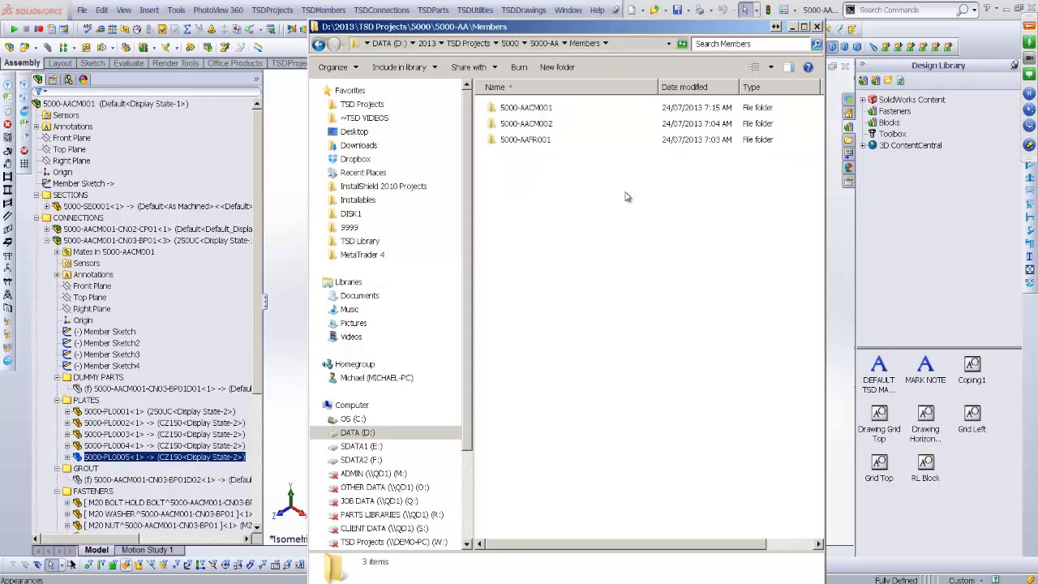
Return to the 5000 project folder and look over its Plates, Sections and Vendors folders
left_click(516, 44)
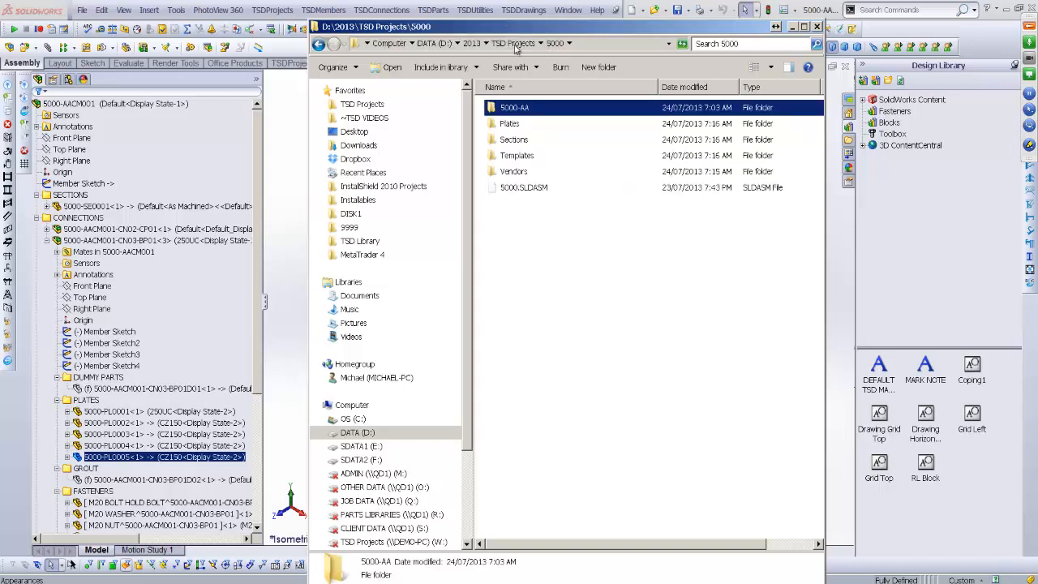
left_click(539, 126)
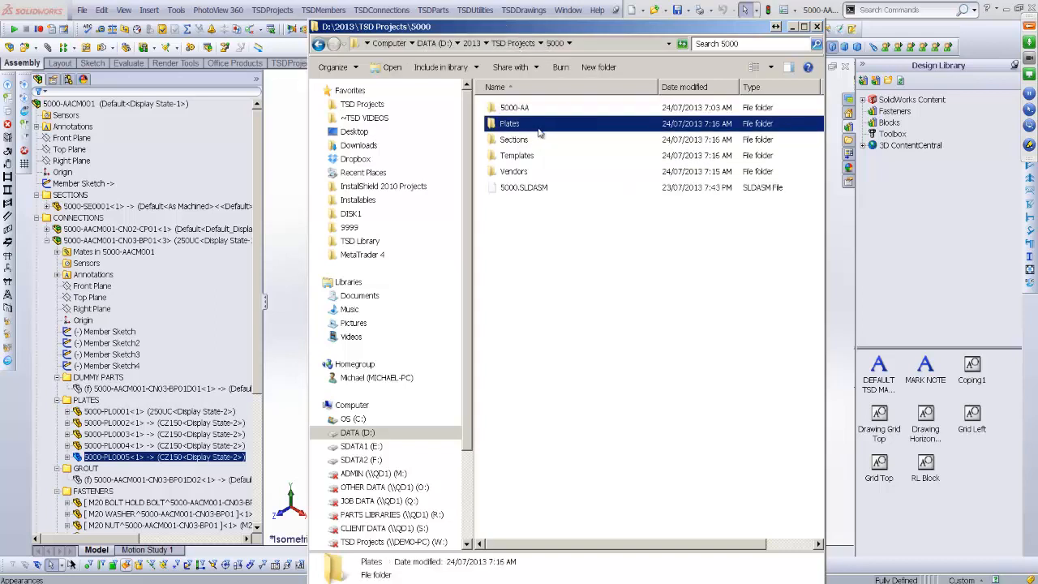
left_click(540, 141)
left_click(541, 173)
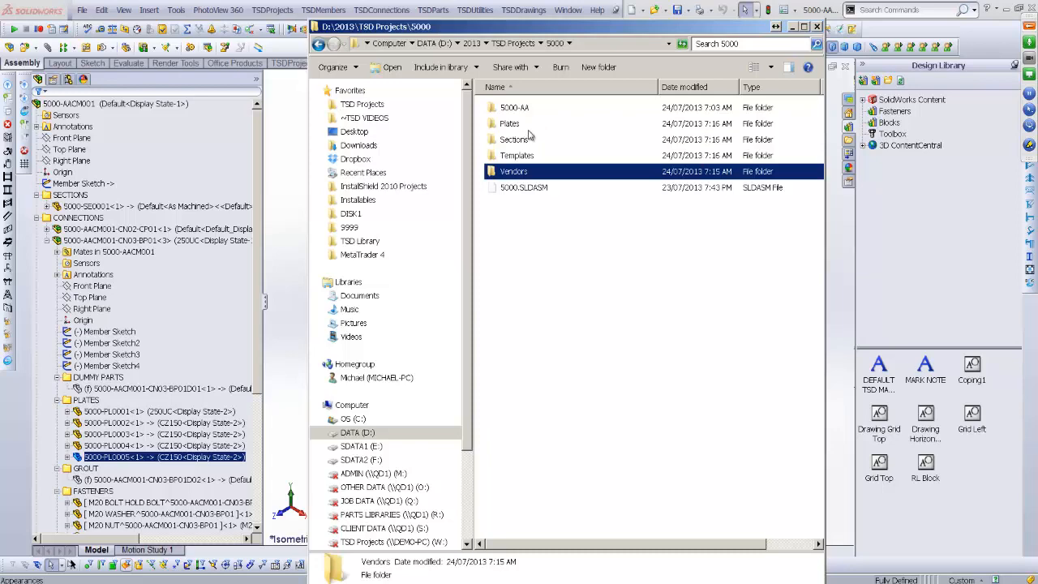
Check the part and drawing files in the project's Plates folder and in its Sections folder
left_click(533, 127)
double_click(536, 127)
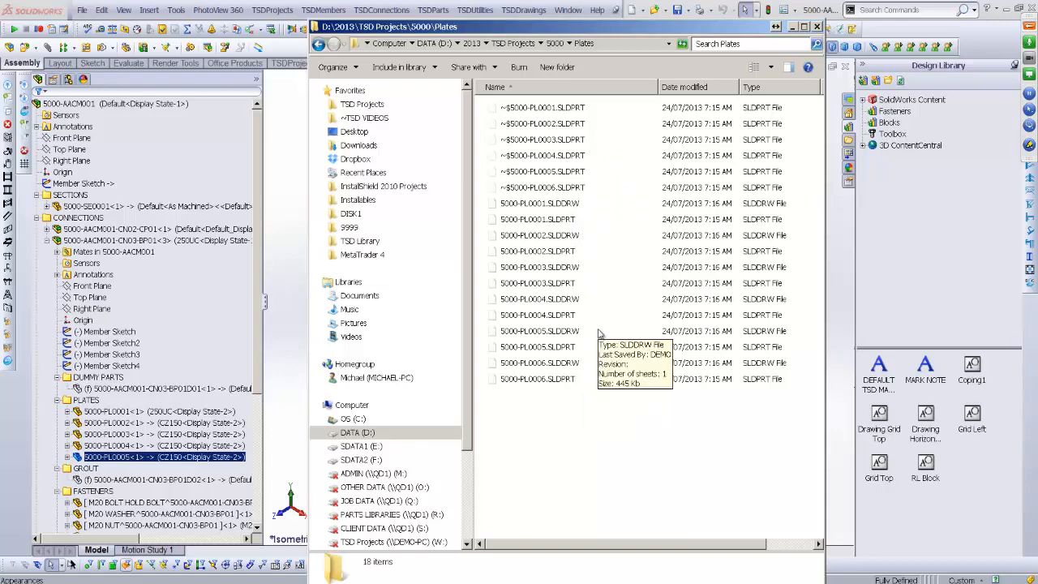
left_click(555, 45)
double_click(527, 141)
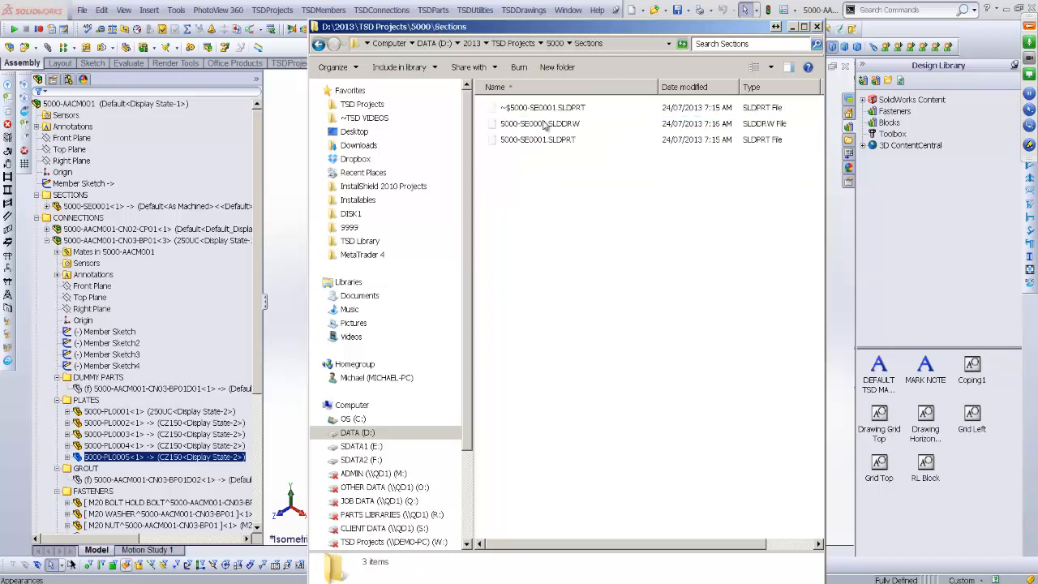
Check the contents of the Vendors and Templates folders in the 5000 project folder
left_click(557, 44)
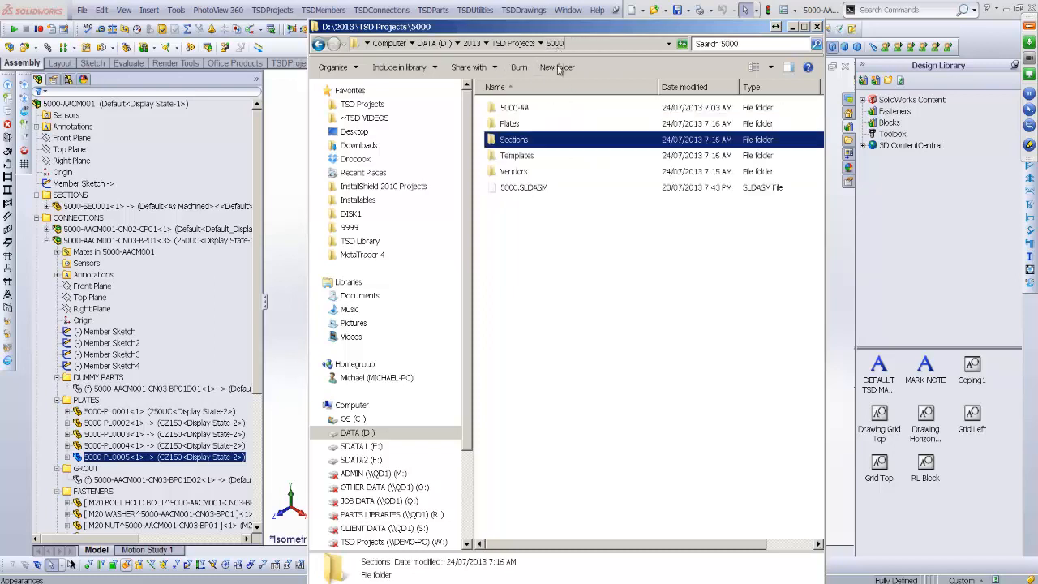
left_click(534, 173)
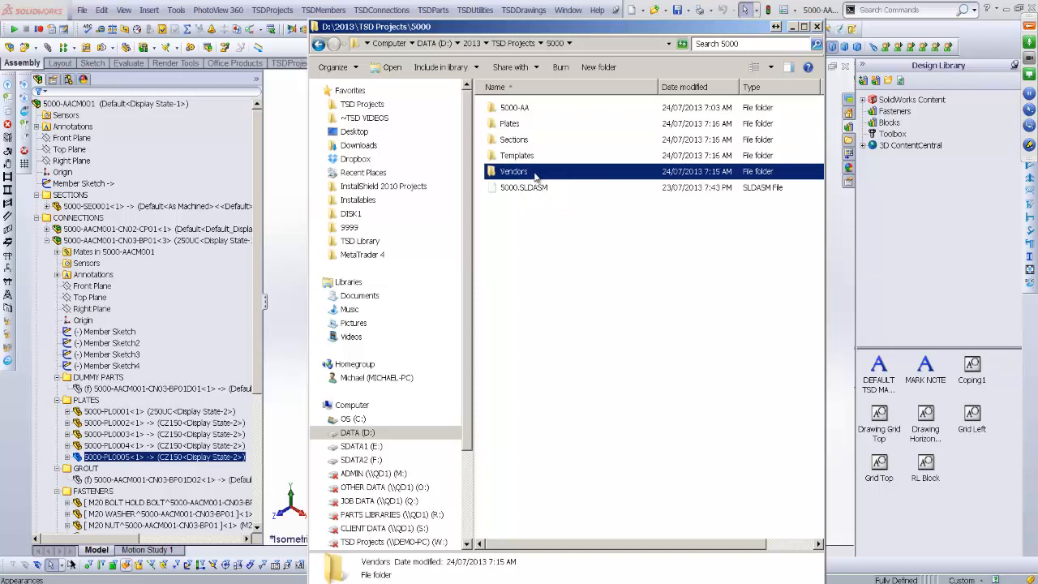
double_click(579, 173)
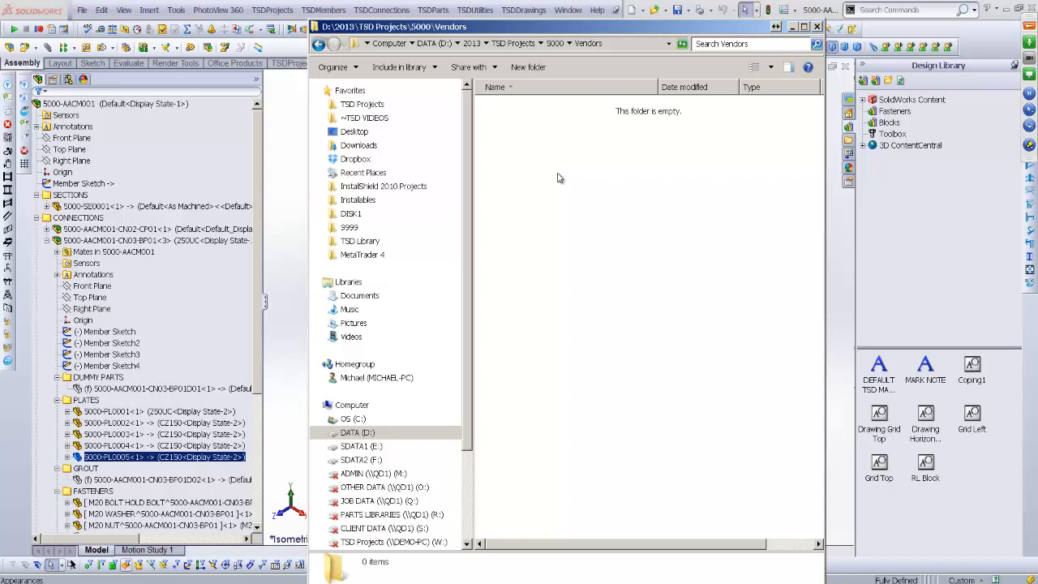
left_click(552, 45)
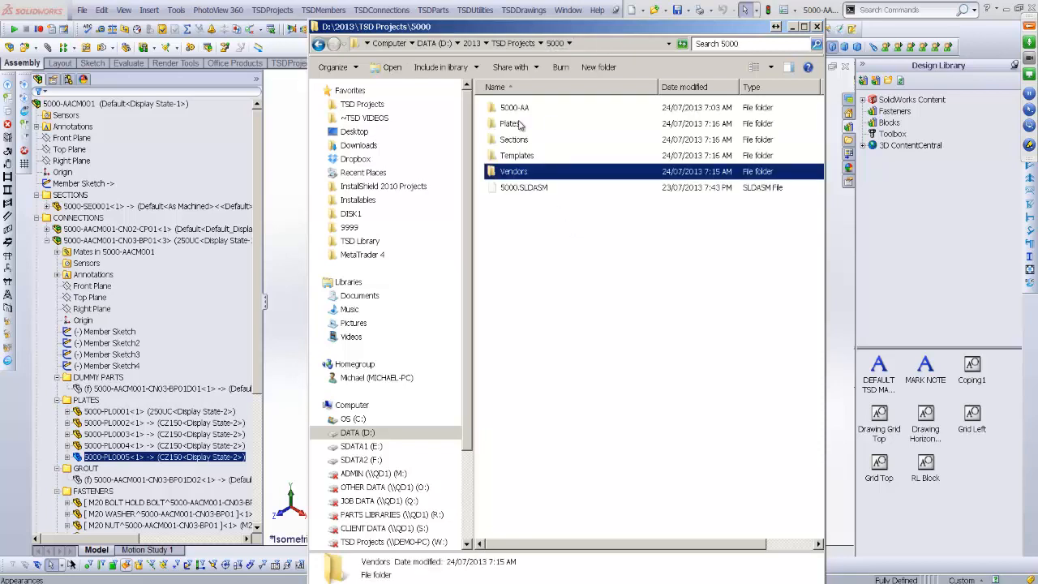
left_click(534, 162)
double_click(534, 160)
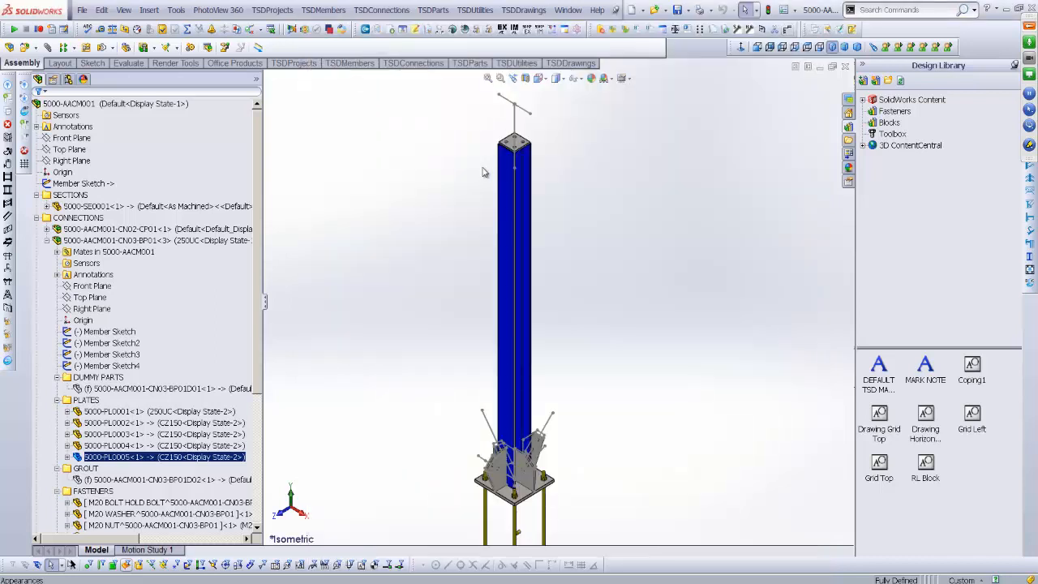
Switch back to SolidWorks and open the drawing of column assembly 5000-AACM001
left_click(793, 26)
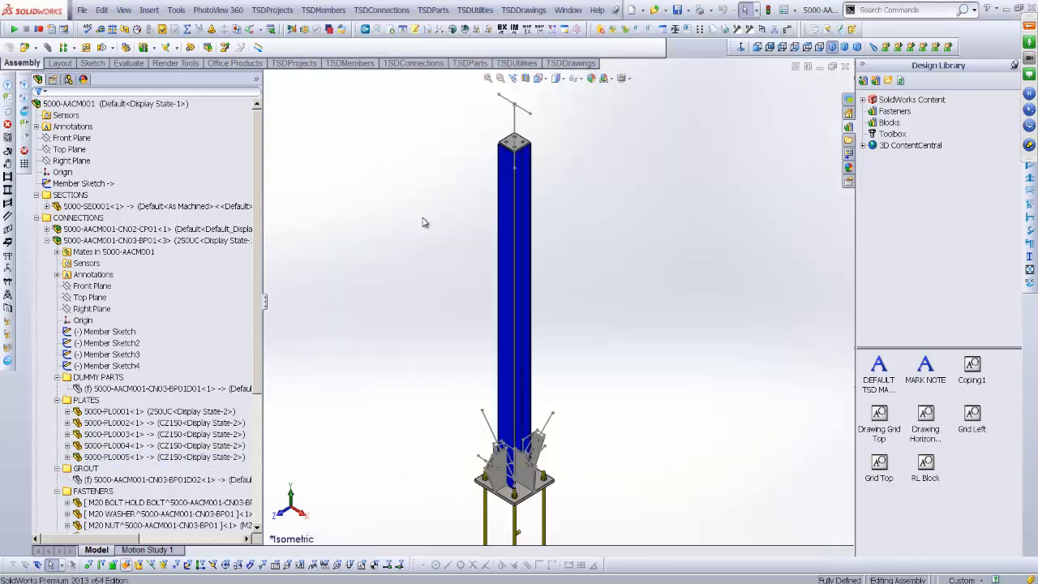
right_click(398, 205)
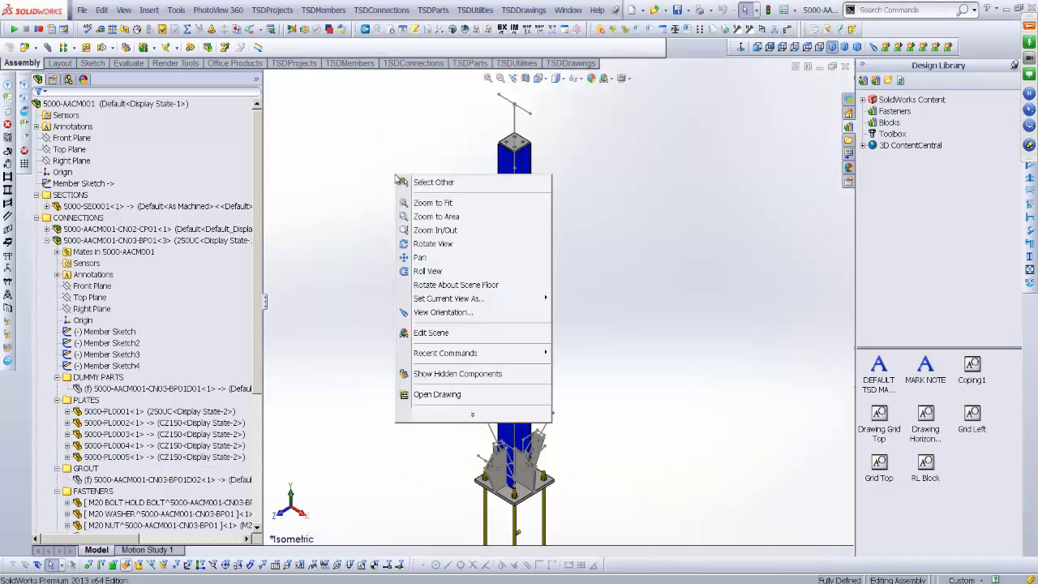
left_click(442, 396)
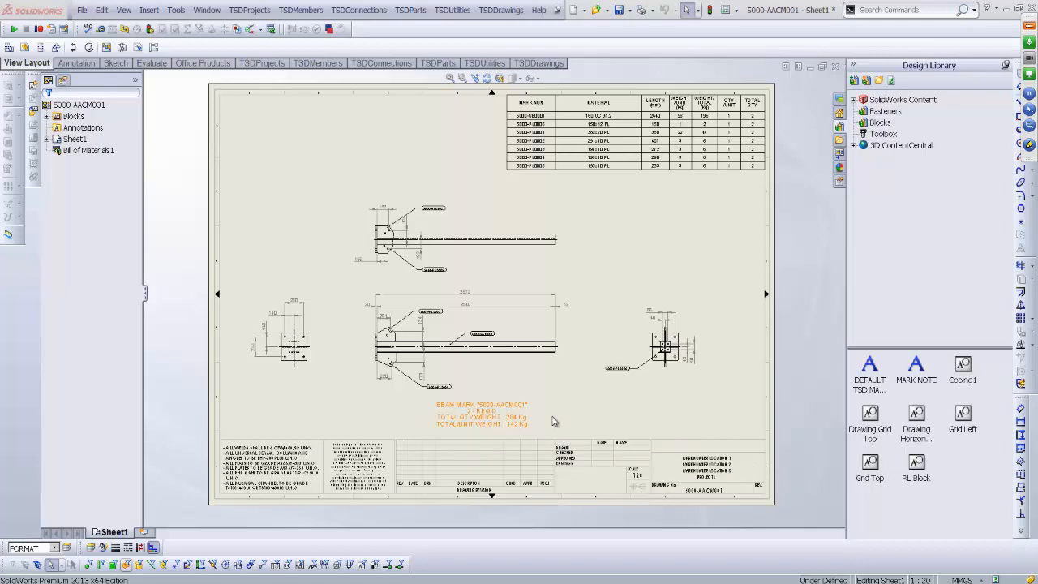
Examine the mark numbers in the drawing's bill of materials, the part balloons and the beam mark note
scroll(730, 114, "down", 3)
middle_click_drag(571, 143, 564, 213)
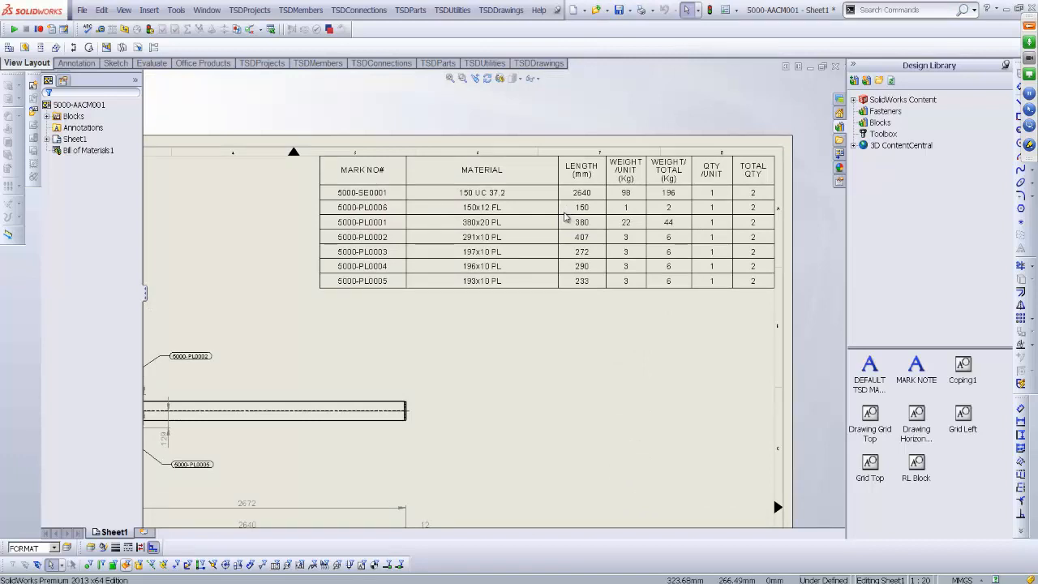
scroll(556, 348, "up", 3)
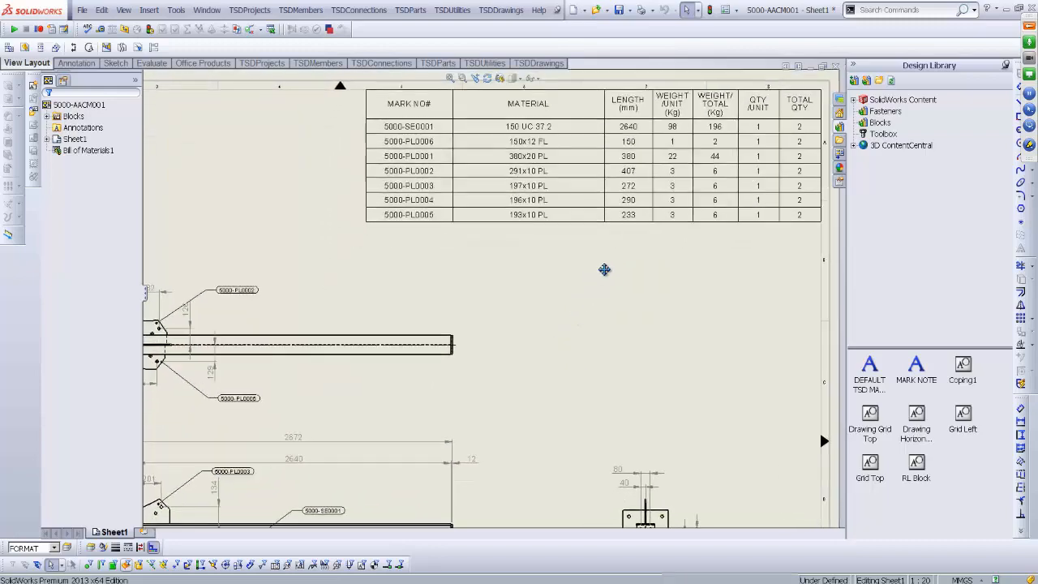
scroll(605, 273, "up", 5)
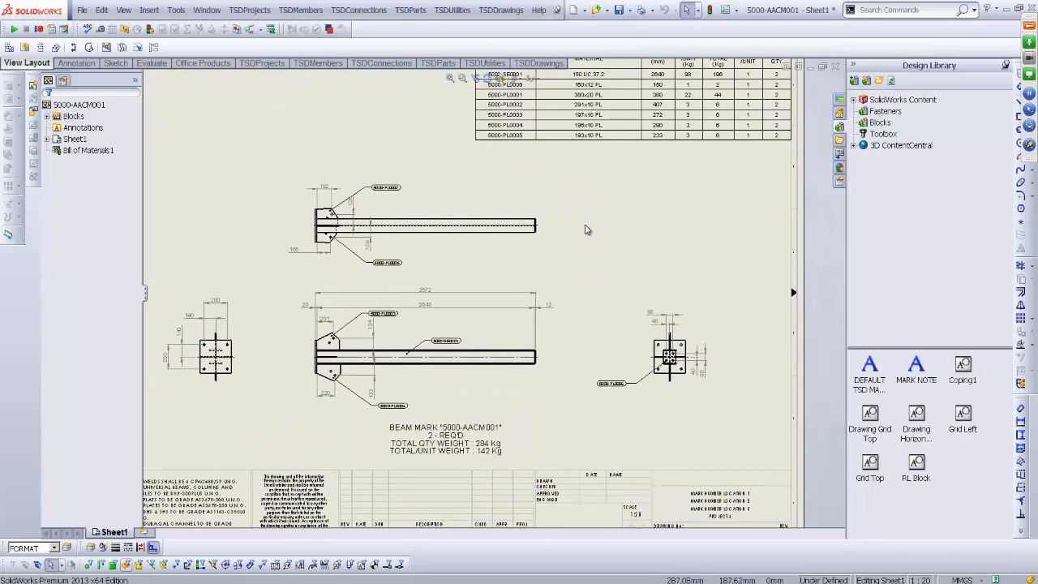
mouse_move(592, 222)
middle_mouse_down()
mouse_move(616, 215)
mouse_move(606, 236)
middle_mouse_up()
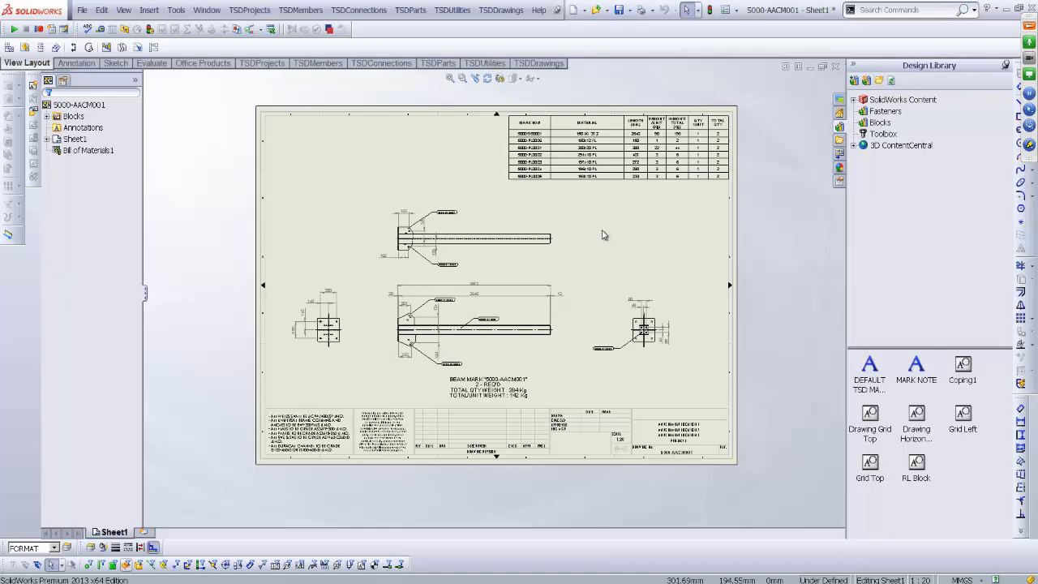
scroll(580, 410, "down", 1)
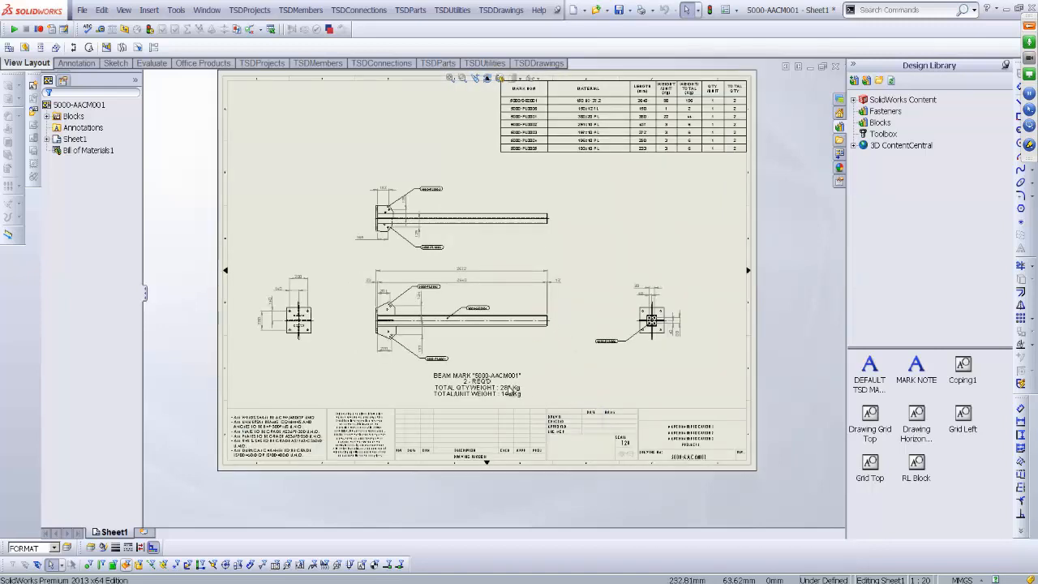
left_click(489, 388)
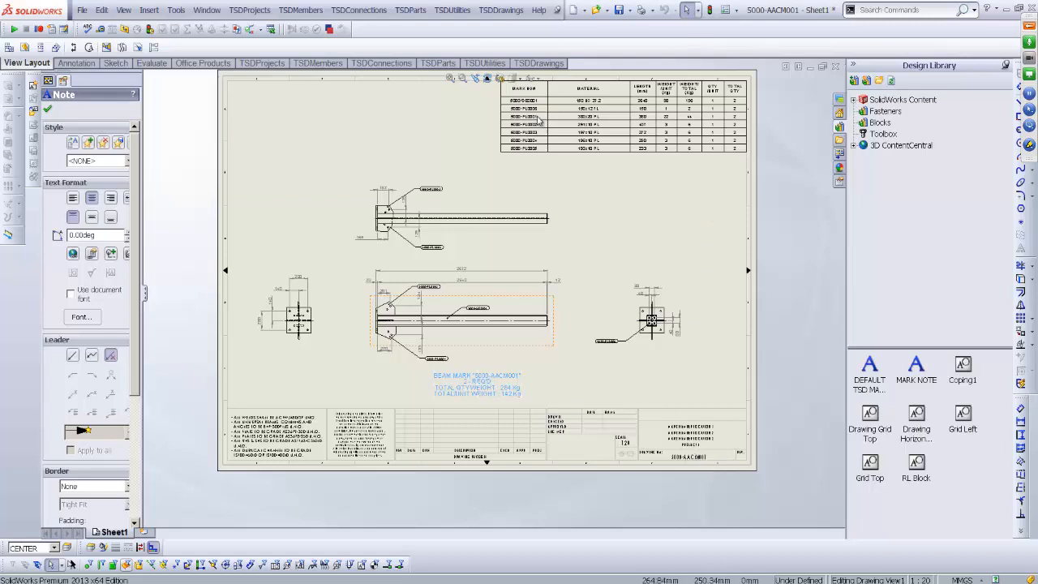
scroll(529, 132, "down", 4)
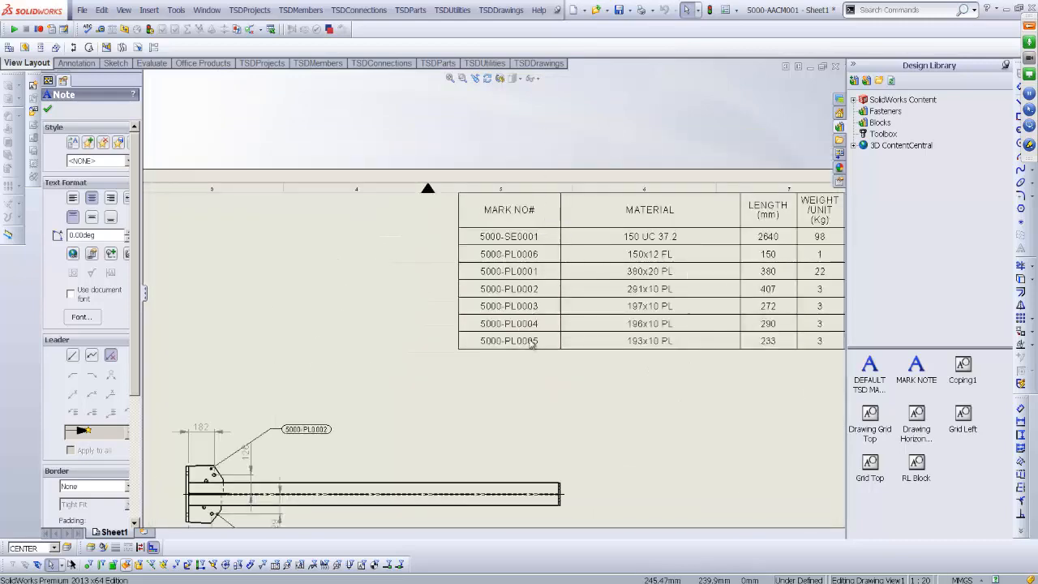
left_click(450, 78)
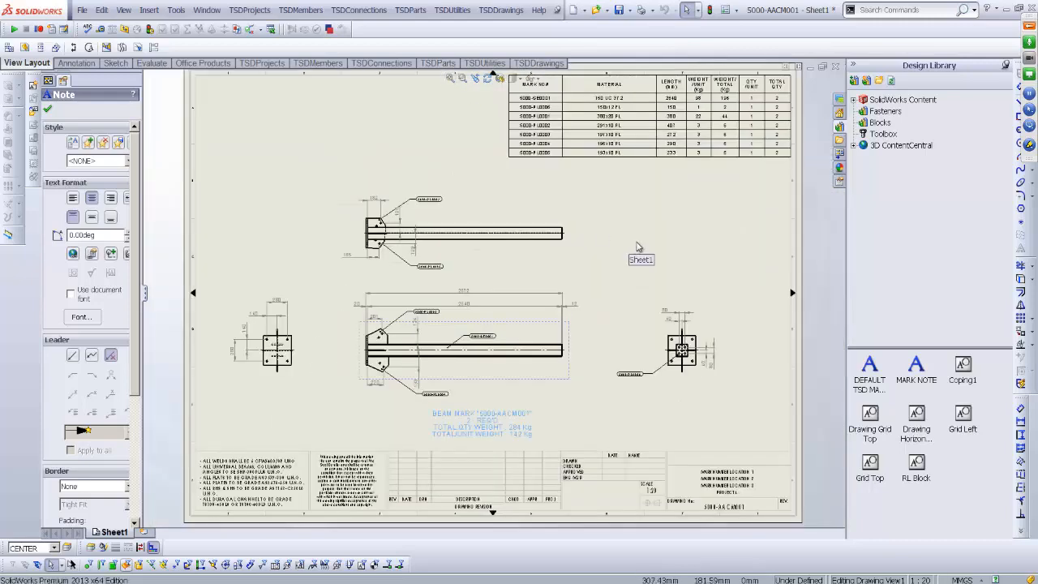
Deselect the beam mark note and close the column drawing, saving all modified documents
left_click(638, 247)
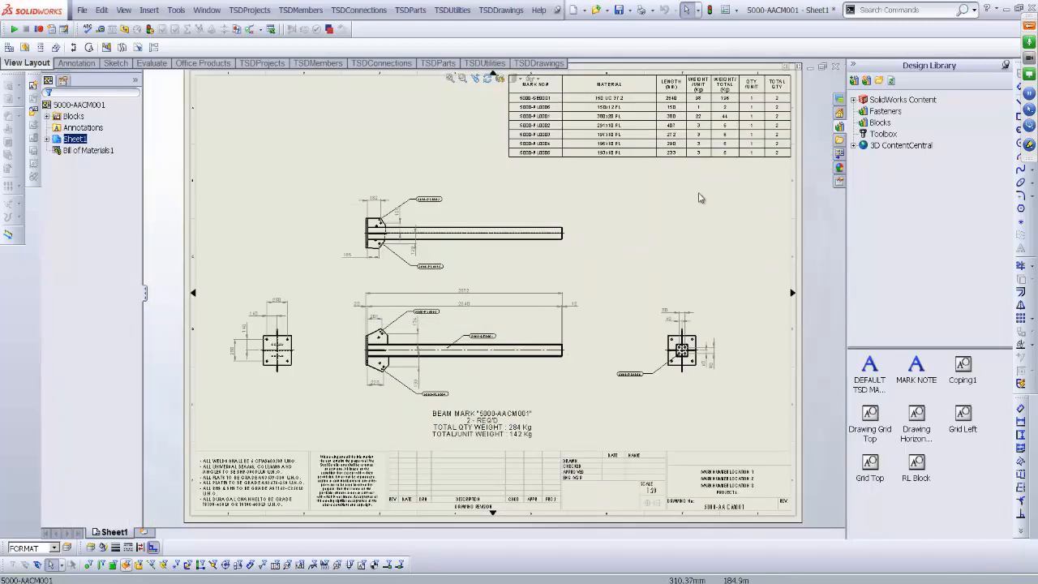
left_click(834, 66)
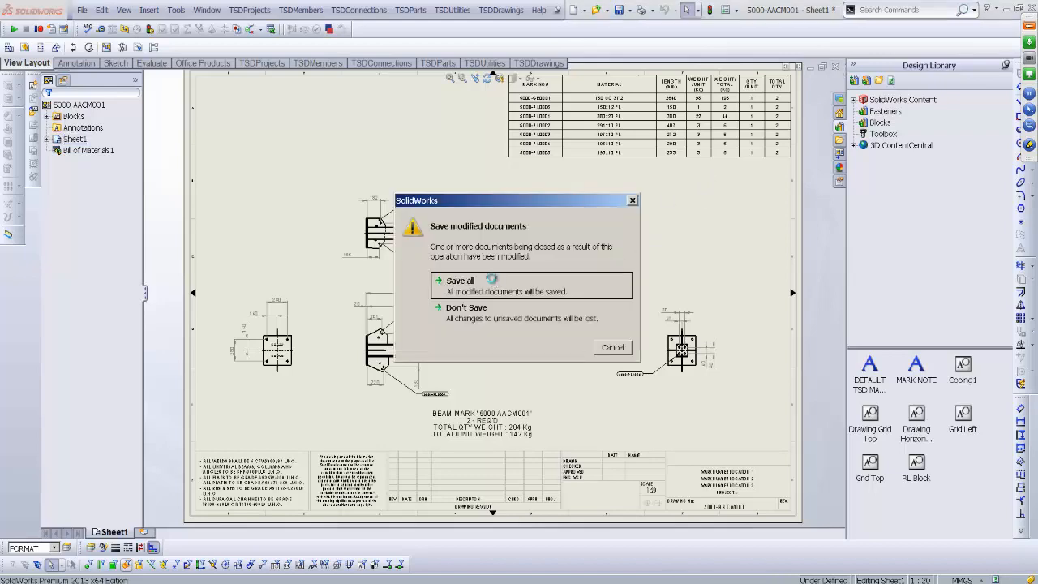
left_click(494, 281)
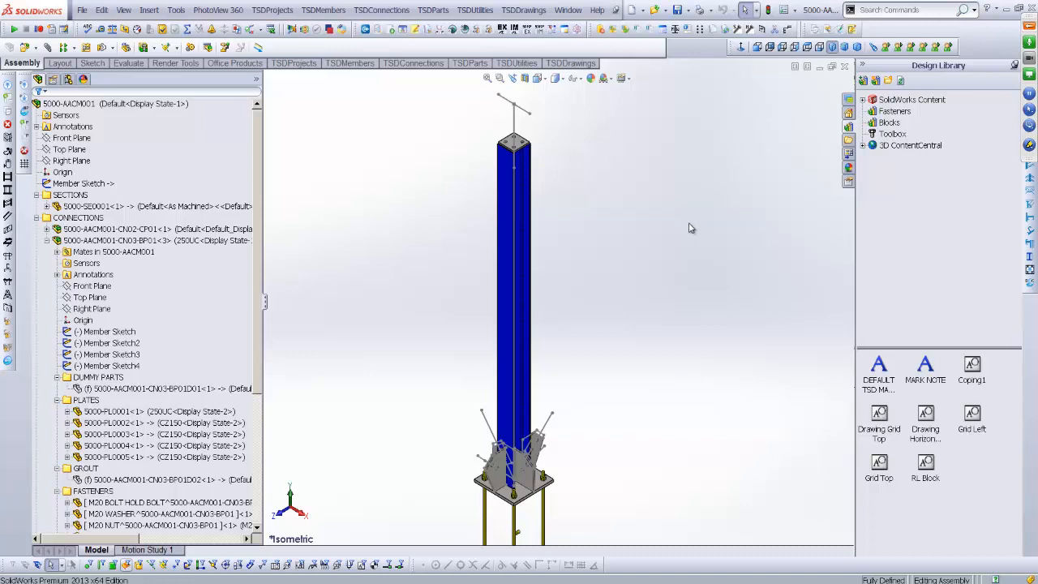
Review the custom file properties of column assembly 5000-AACM001, leaving them without changes
left_click(82, 10)
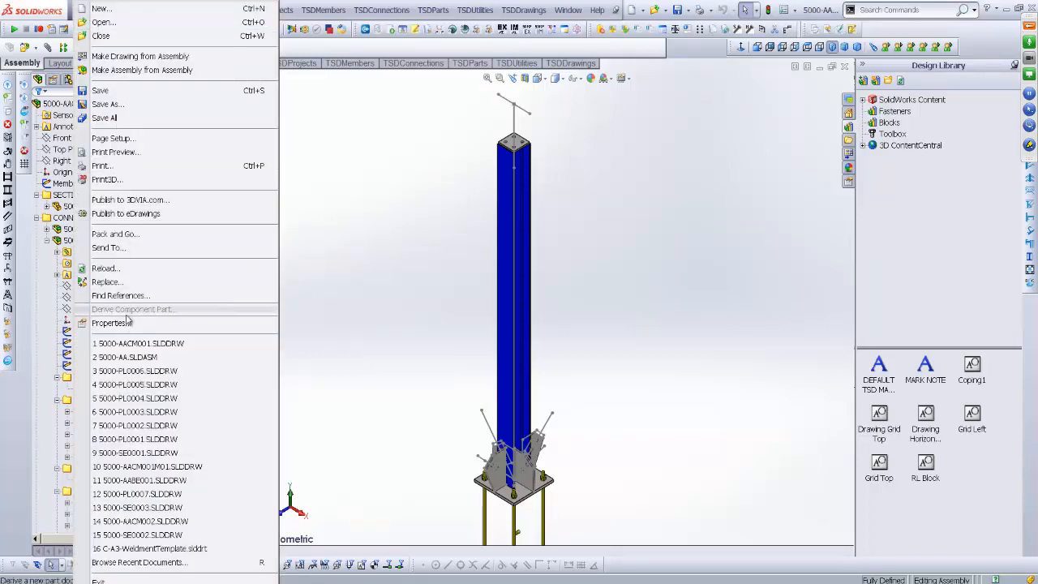
left_click(219, 323)
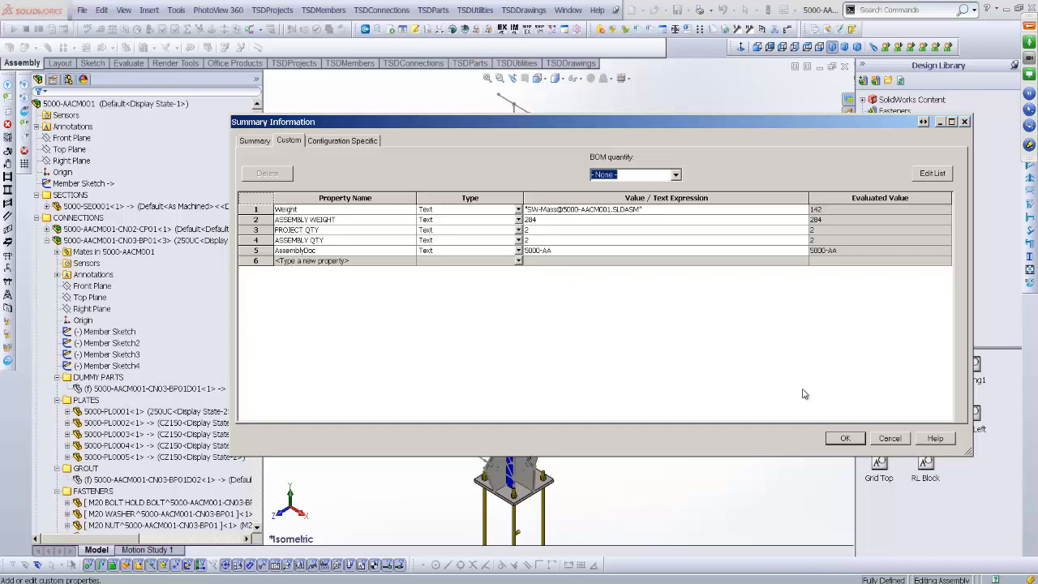
left_click(889, 439)
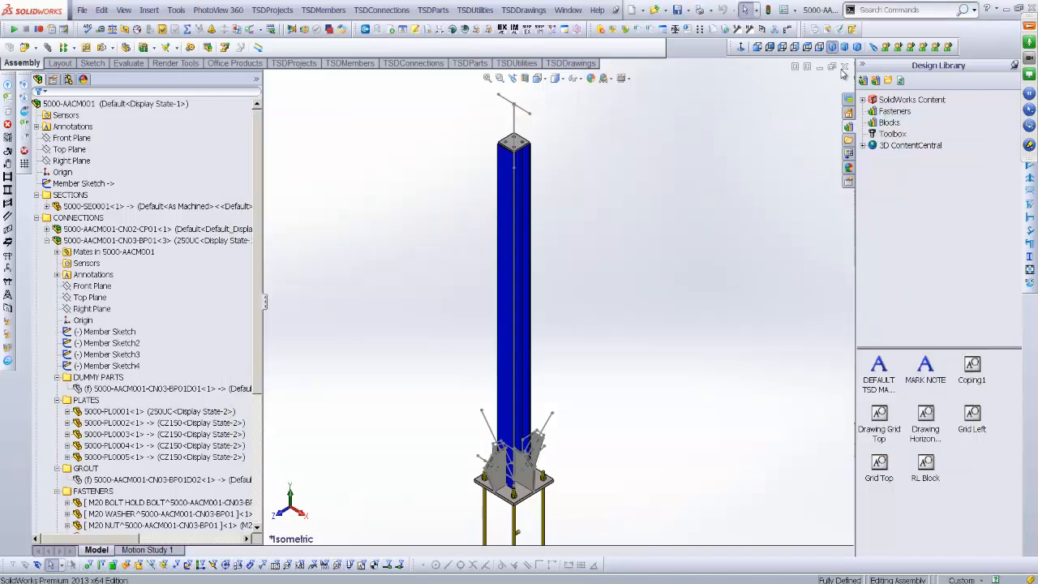
Close the column assembly to return to 5000-AA and collapse the first 5000-AACM001 in the model tree
left_click(845, 67)
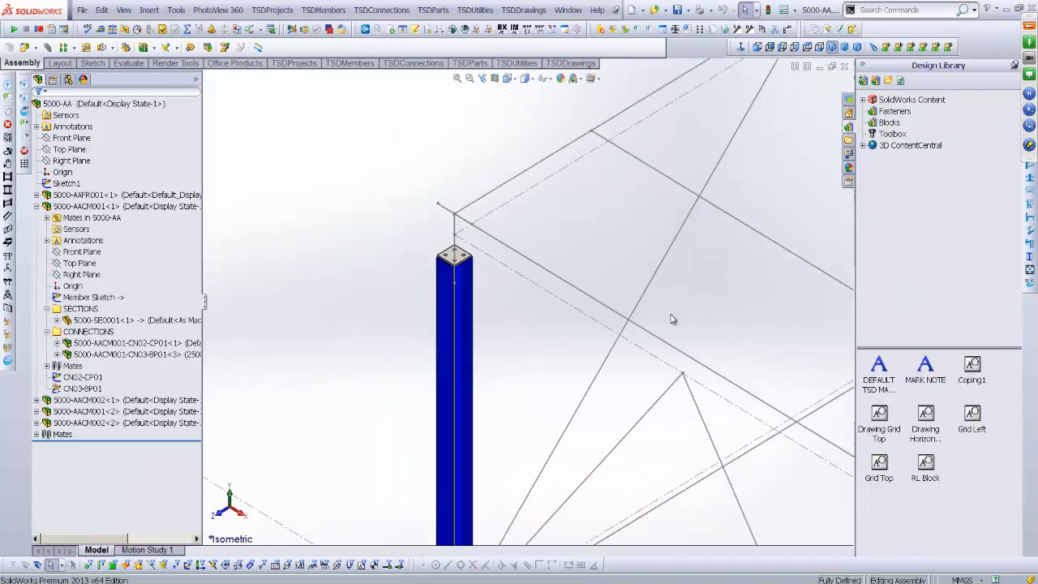
scroll(671, 319, "up", 5)
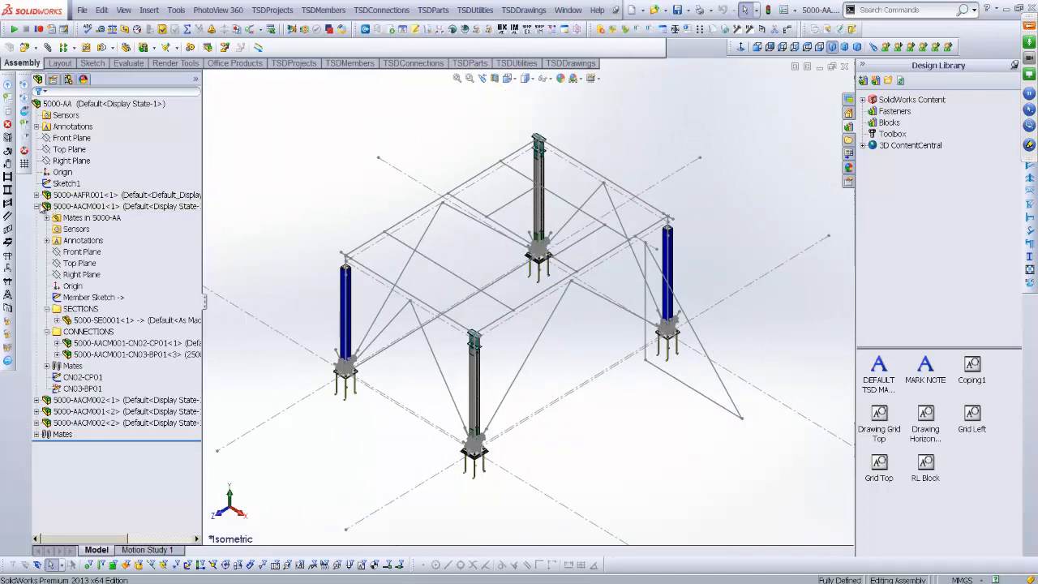
left_click(37, 206)
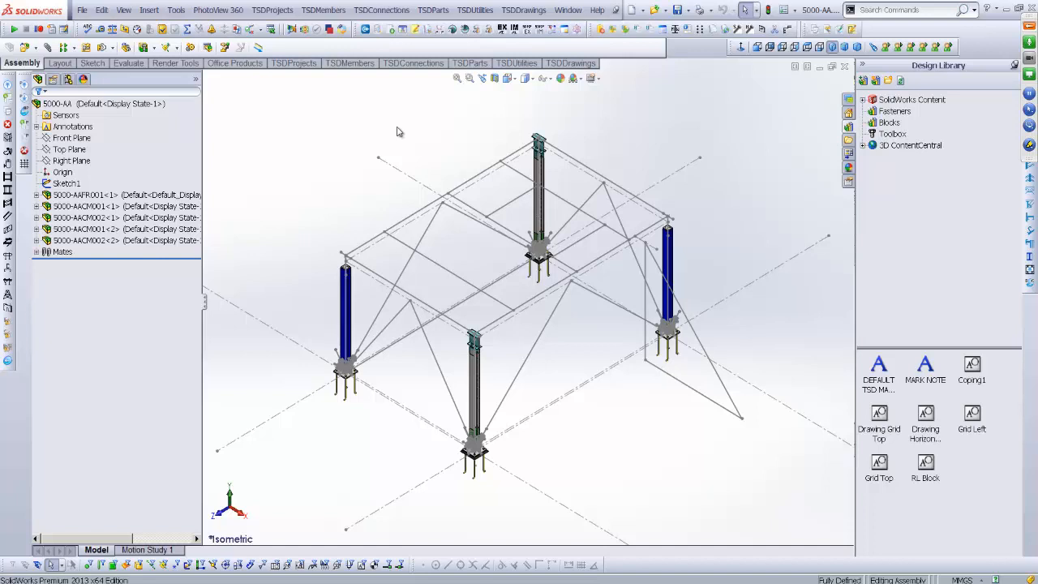
Start Modify Model Custom Properties and get the weldment member assembly models for the MARK field
left_click(476, 10)
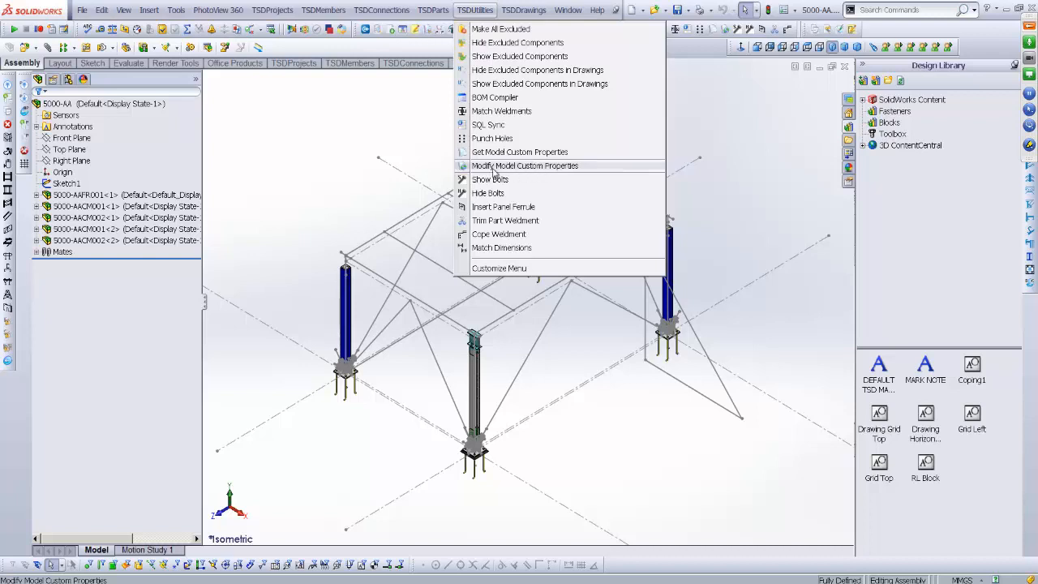
left_click(535, 167)
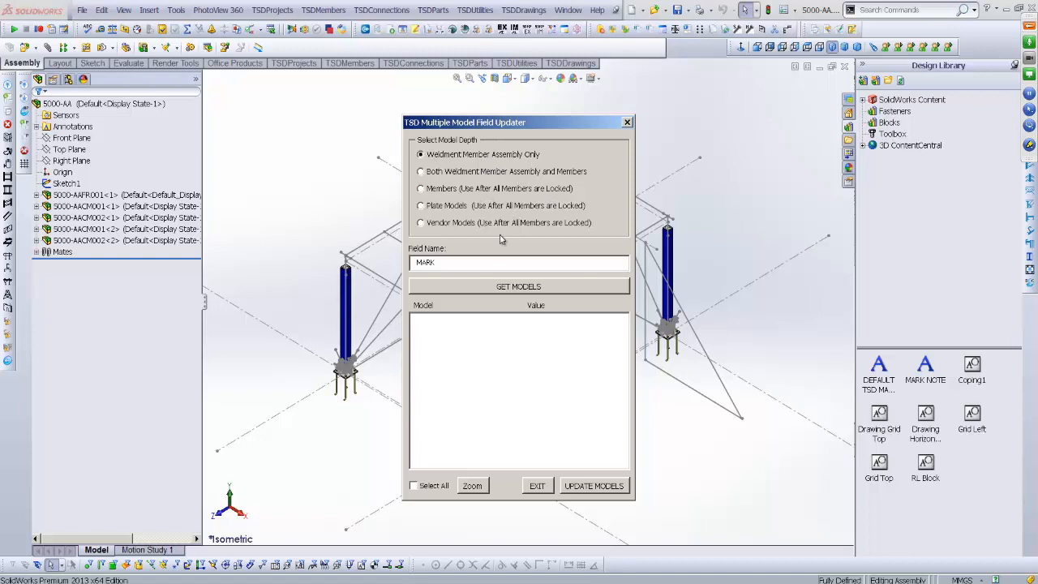
left_click(520, 287)
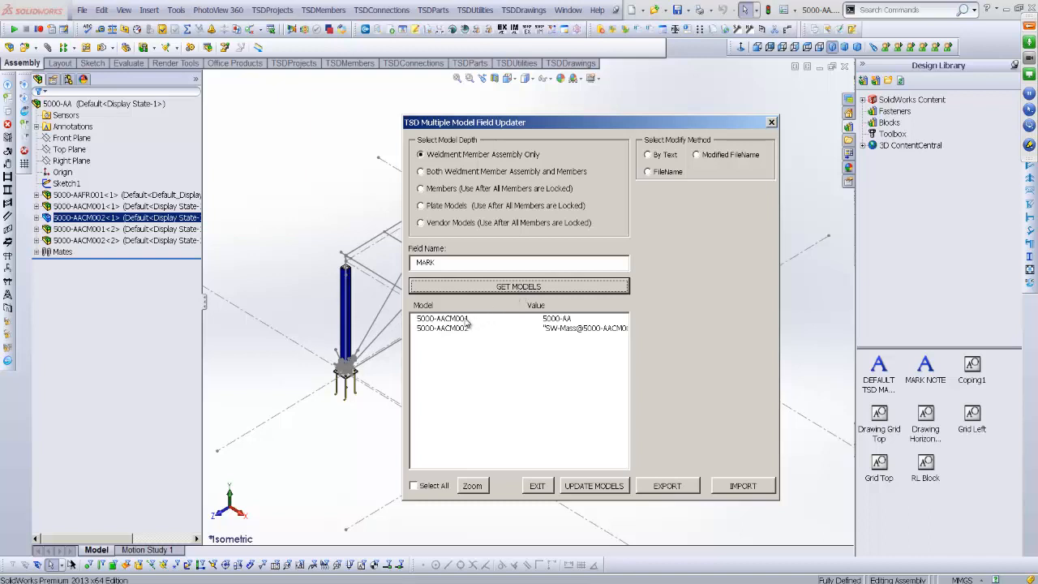
Export models 5000-AACM001 and 5000-AACM002 to an Excel file named Mark Numbers in the 5000 project folder
left_click_drag(467, 320, 468, 330)
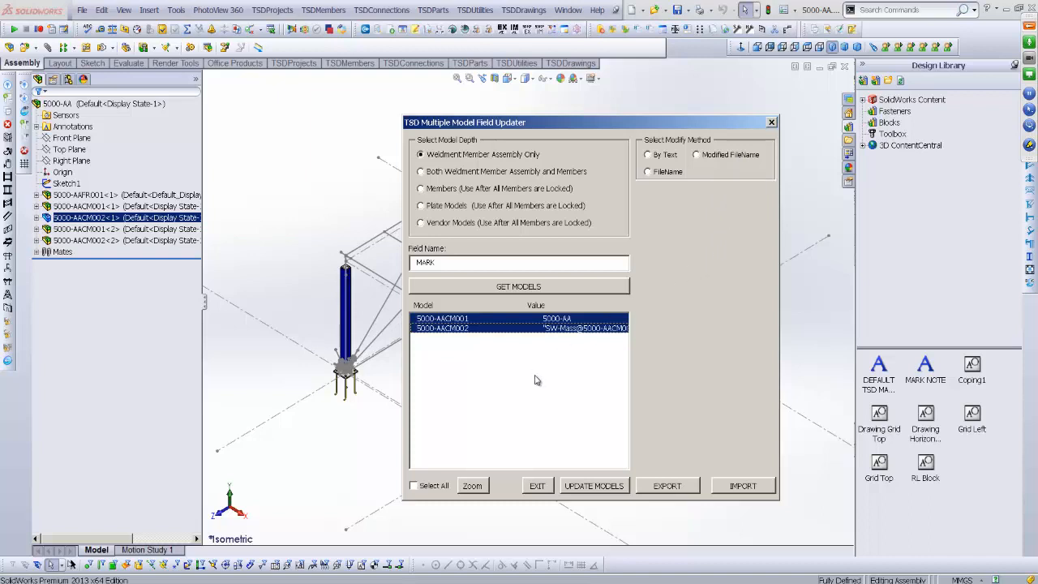
left_click(666, 486)
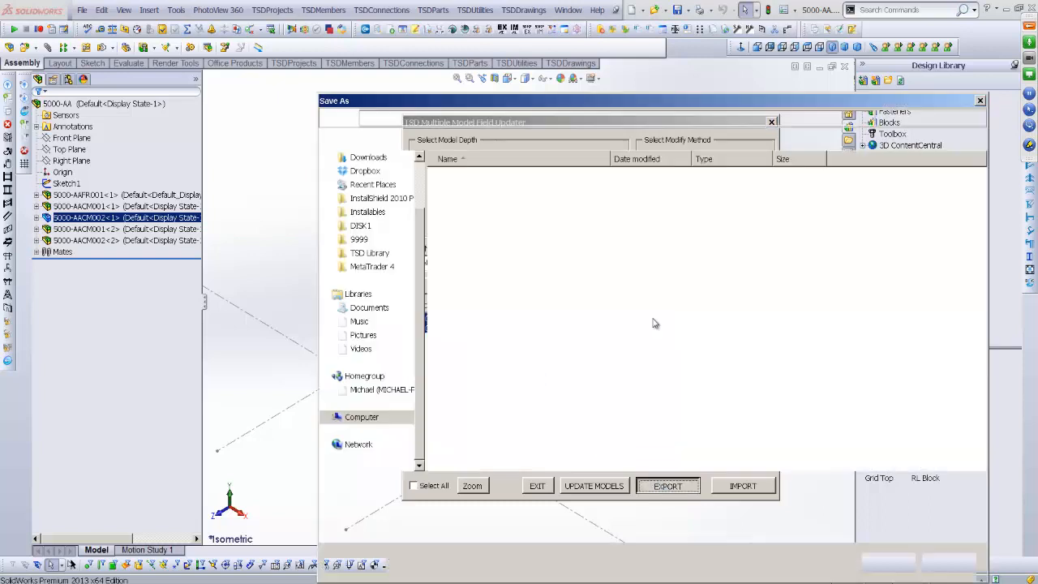
left_click(564, 118)
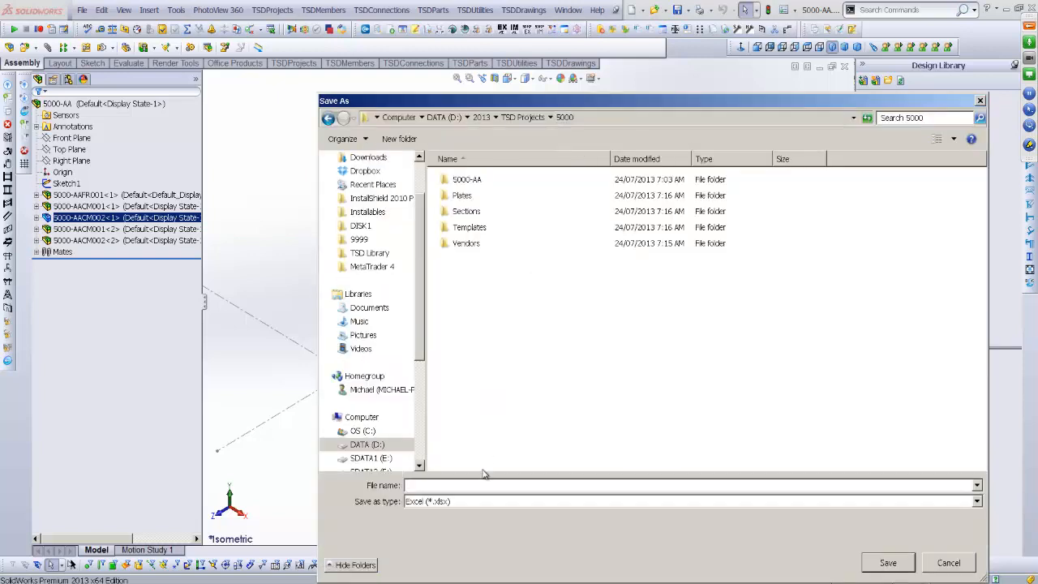
left_click(441, 484)
type("mARK")
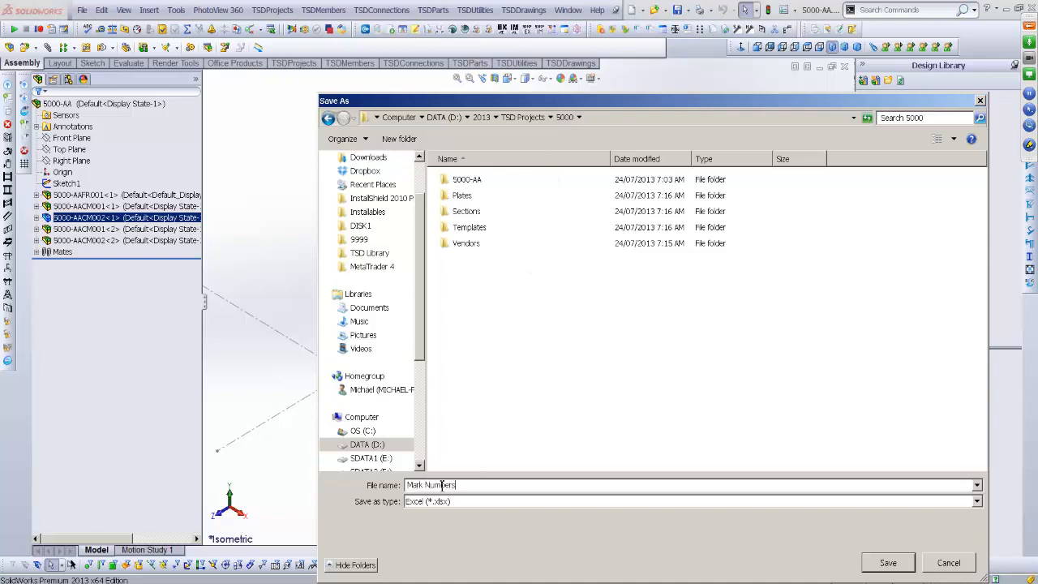
key("Return")
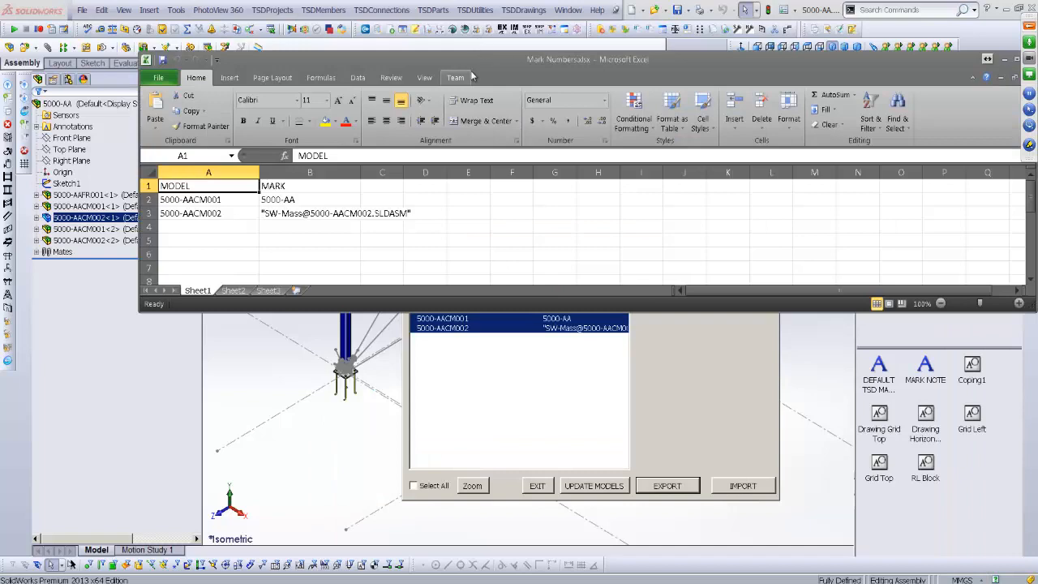
Enter mark C1 for model 5000-AACM001 and fill the series down to give 5000-AACM002 mark C2
left_click_drag(486, 67, 434, 155)
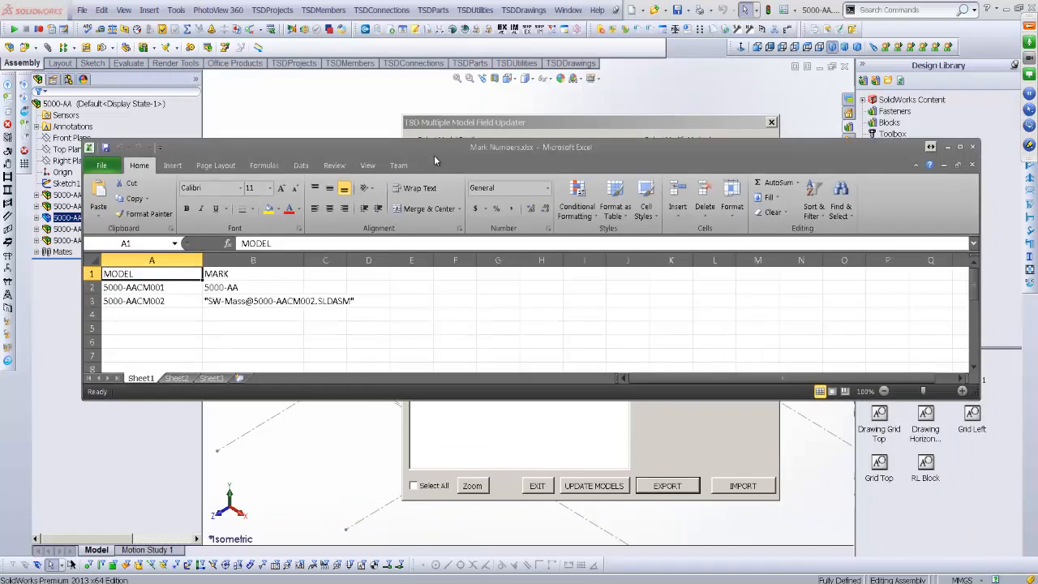
left_click(276, 298)
left_click(275, 291)
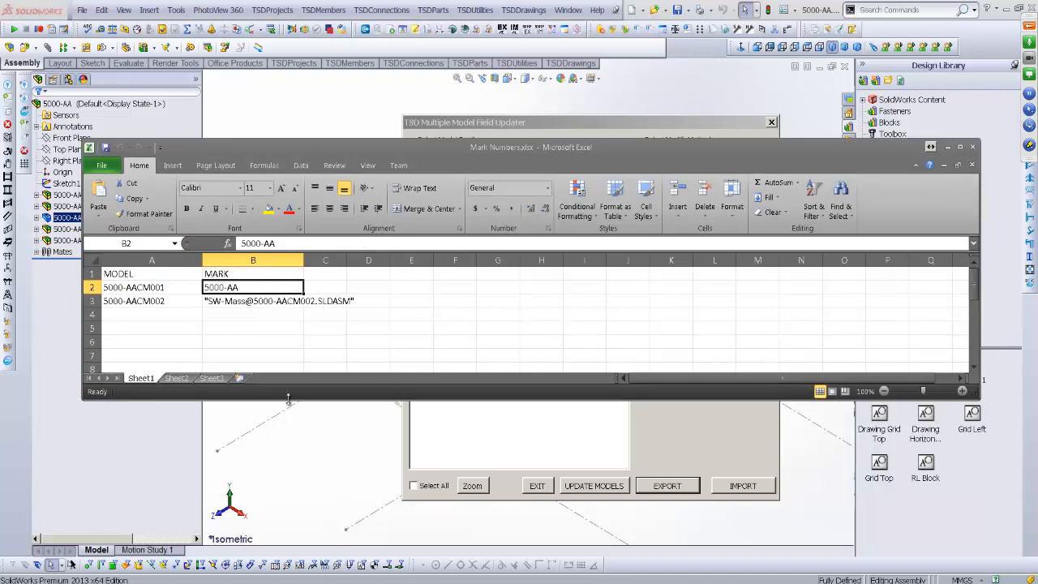
left_click_drag(290, 401, 291, 488)
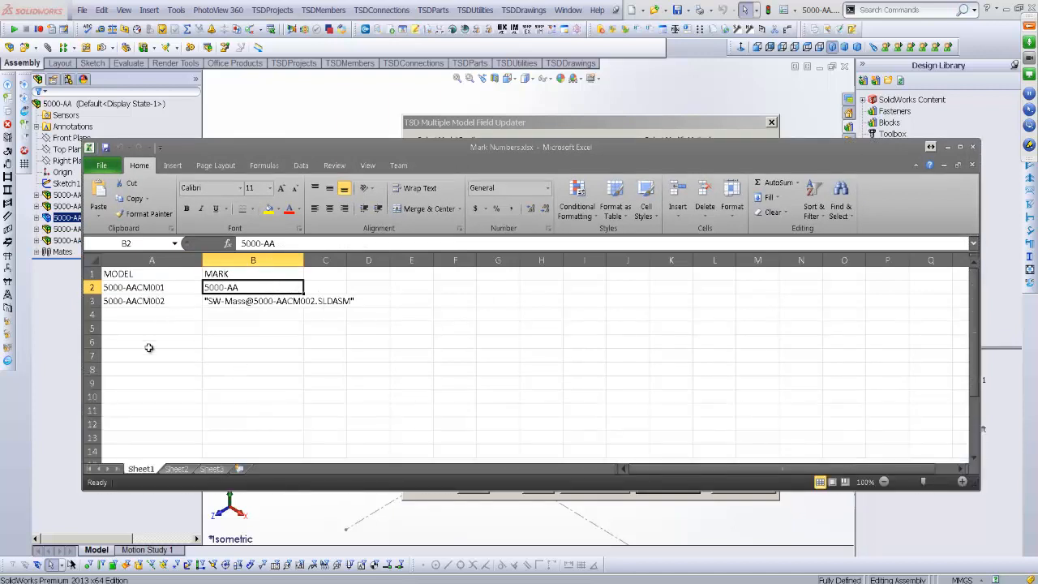
type("c")
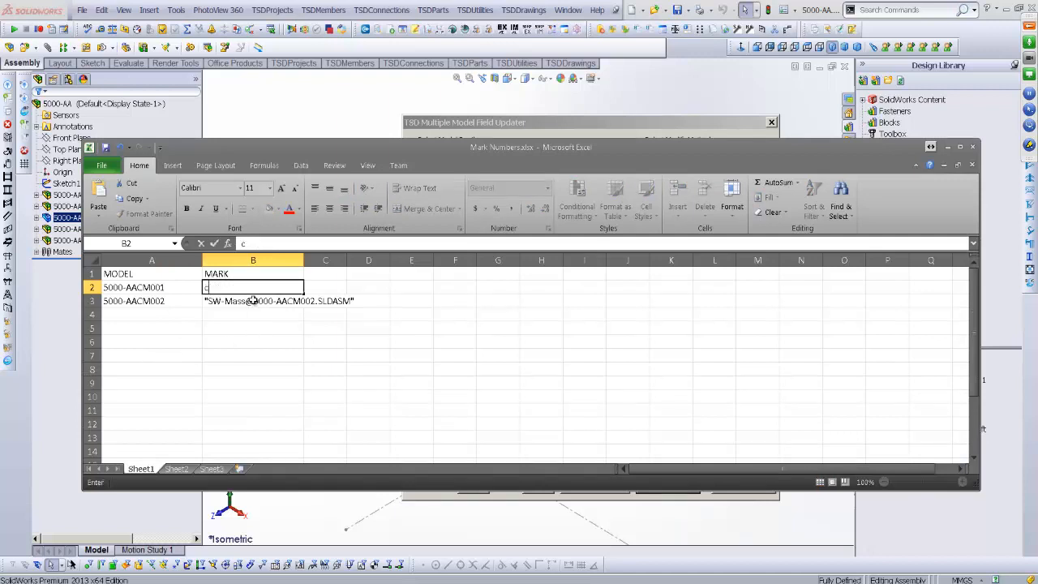
left_click(253, 301)
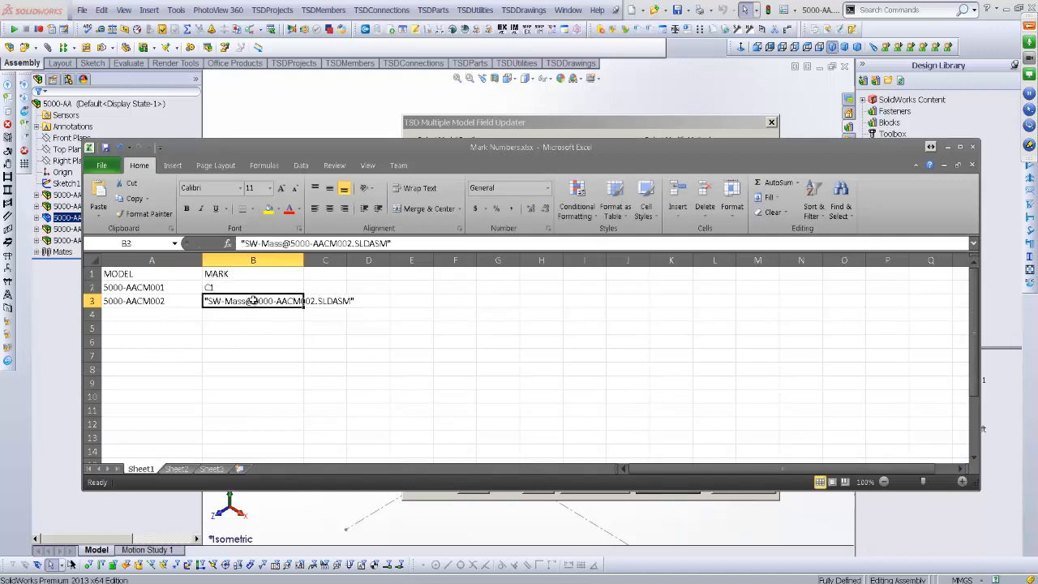
left_click(296, 289)
left_click_drag(304, 293, 307, 309)
left_click(274, 317)
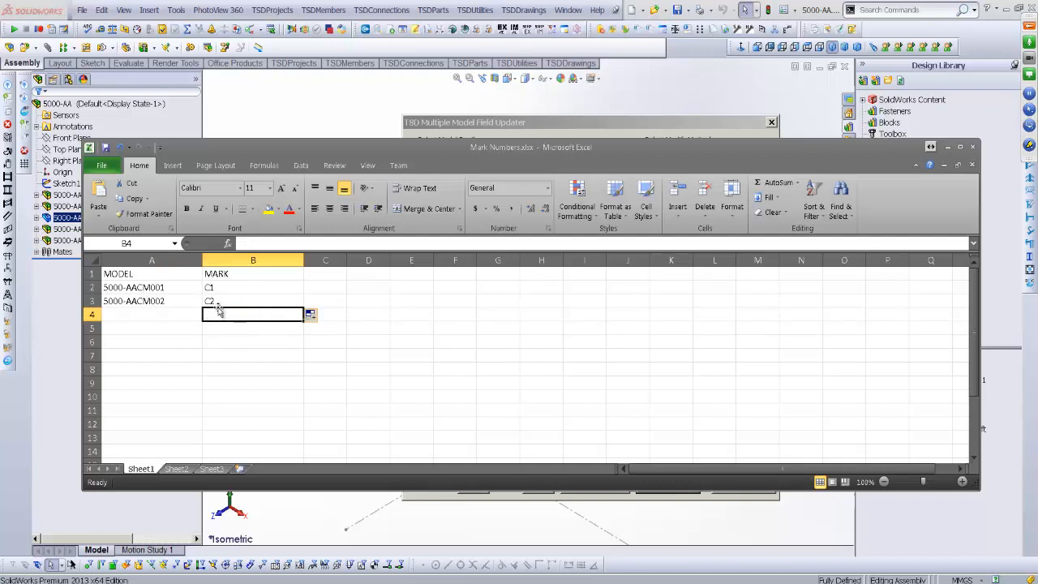
left_click(224, 326)
double_click(209, 288)
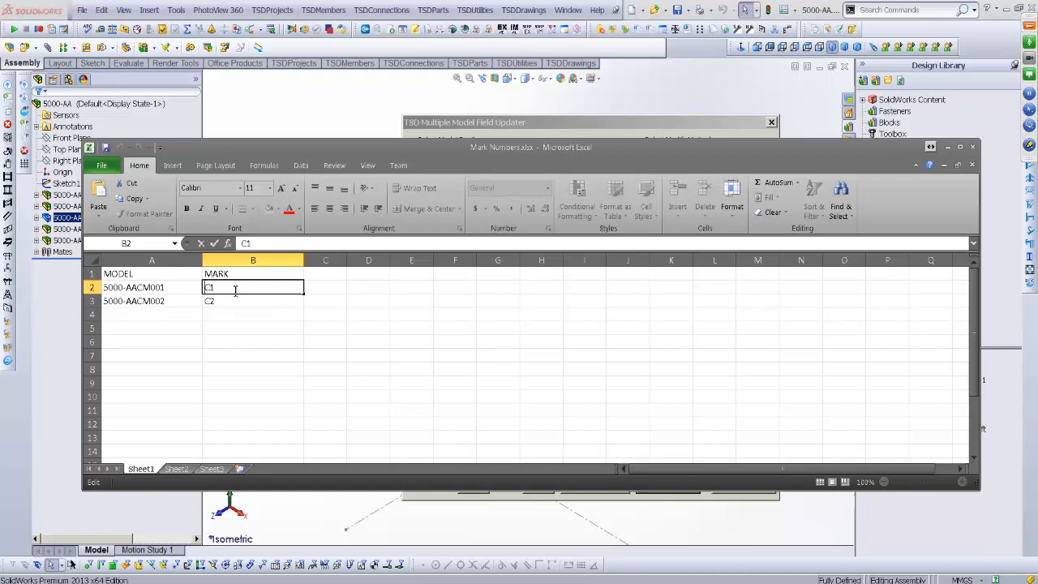
type("2312312312-")
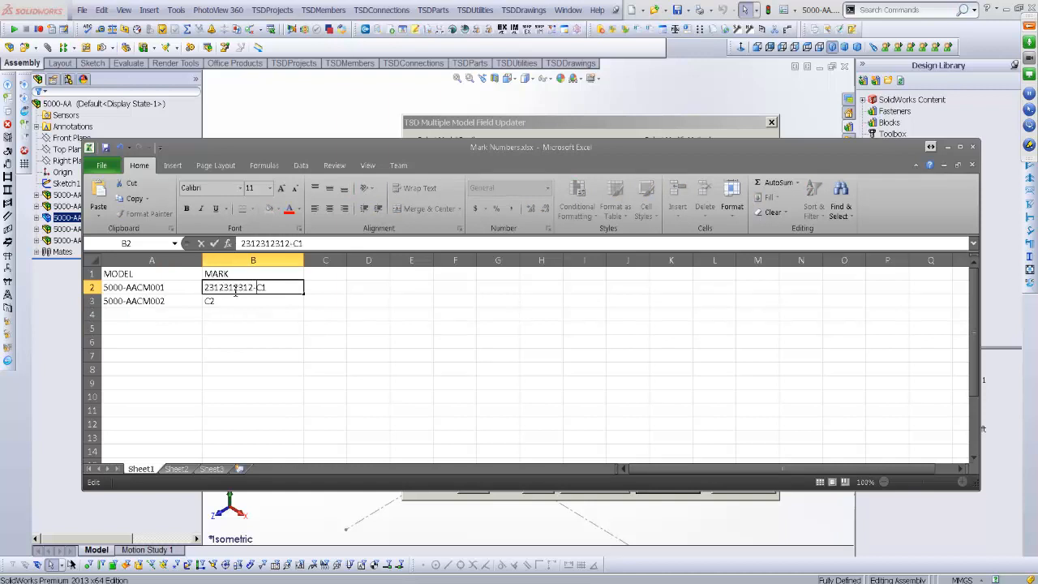
key("Return")
left_click(288, 287)
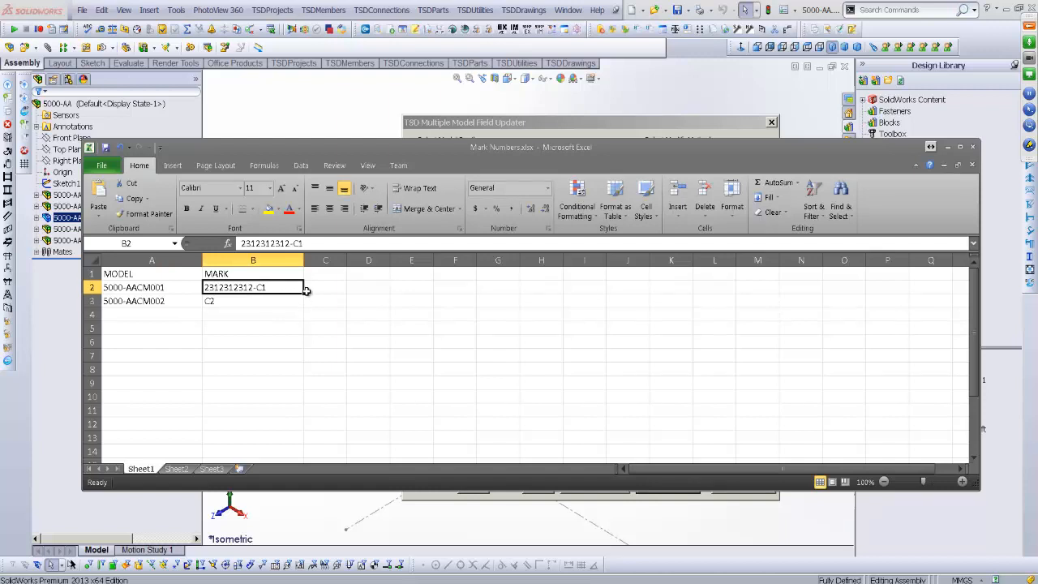
left_click_drag(305, 293, 303, 309)
left_click(275, 324)
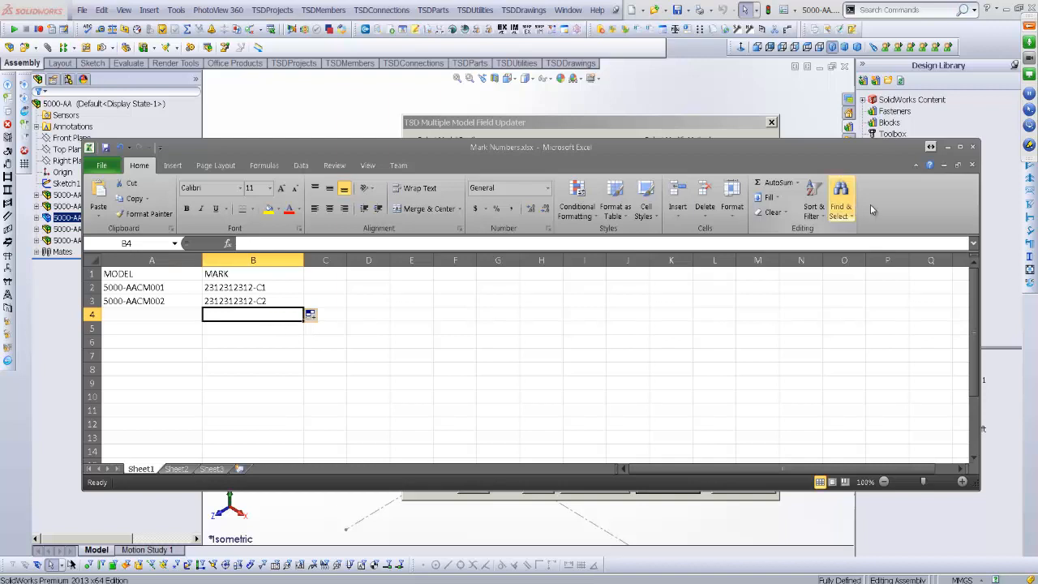
Close the Mark Numbers workbook with its changes saved, and close Book5 without saving
left_click(973, 147)
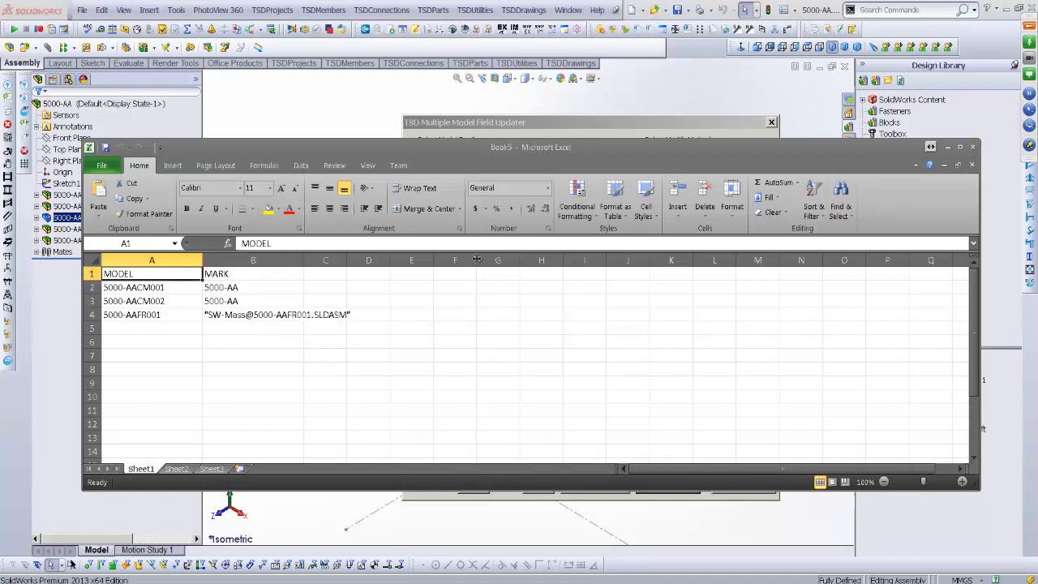
left_click(972, 147)
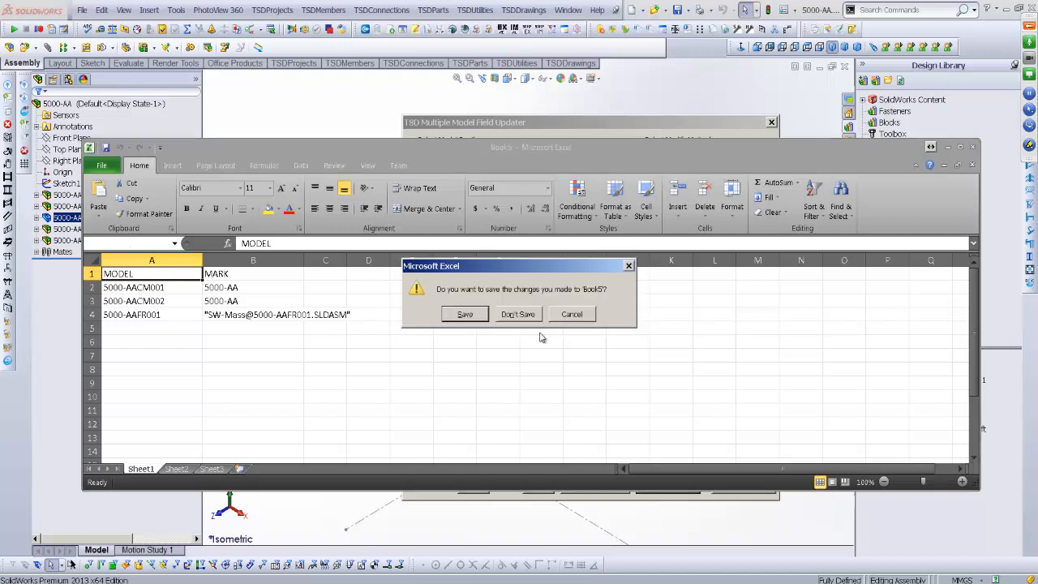
left_click(526, 315)
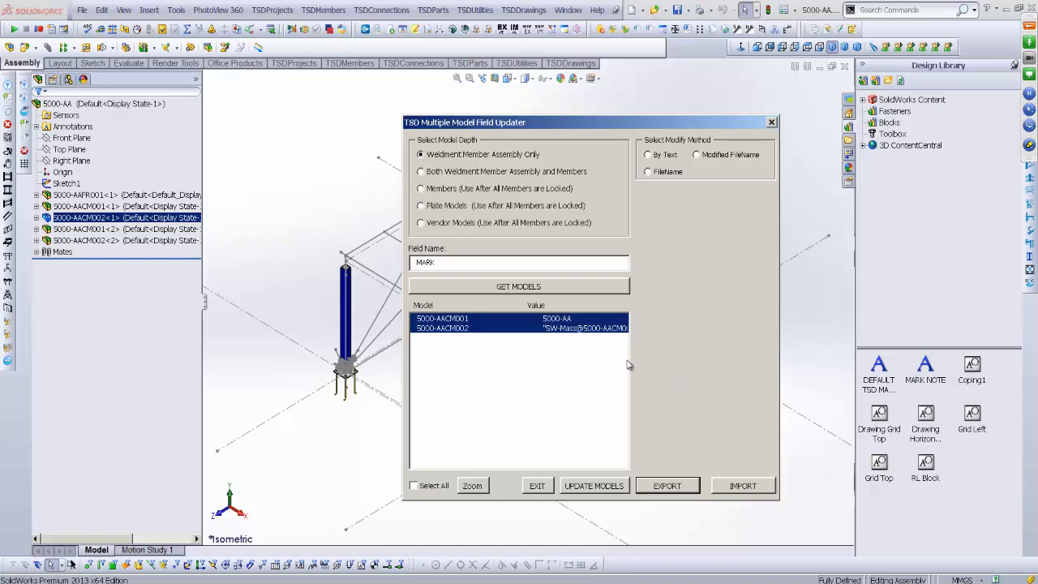
Import the Excel file Mark Numbers.xlsx from the 5000 project folder into the field updater
left_click(743, 485)
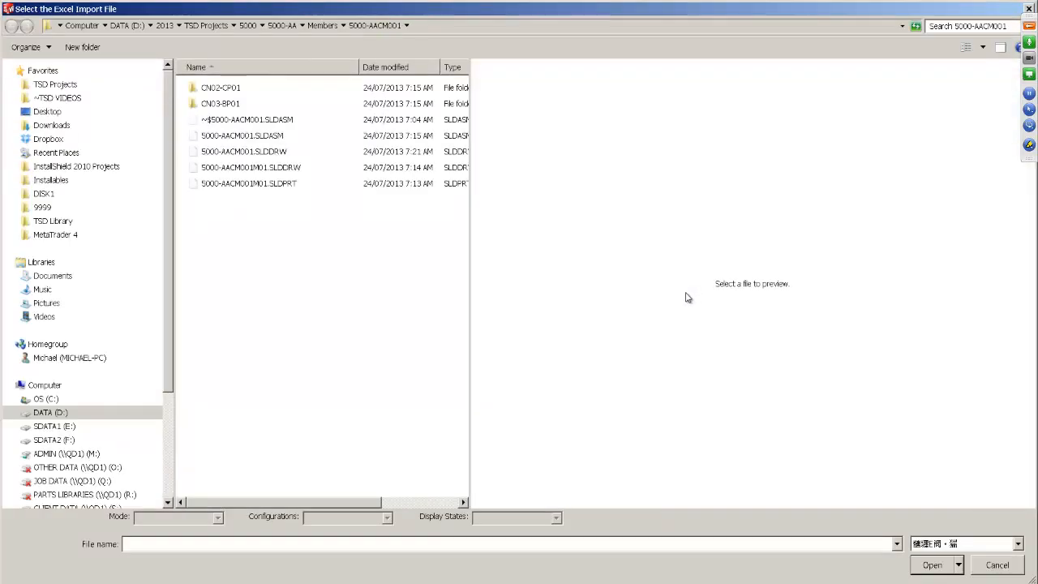
left_click(248, 25)
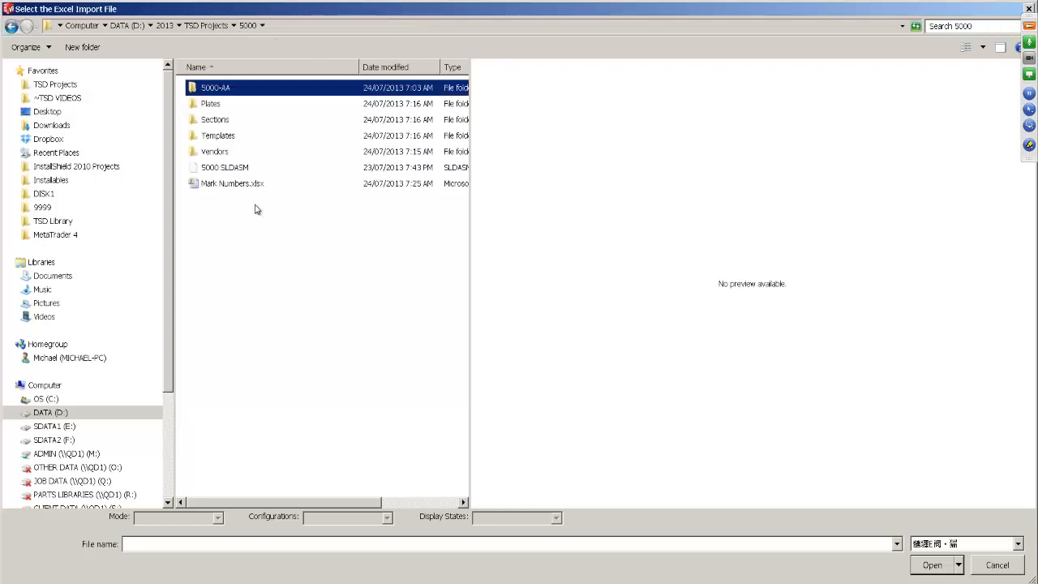
left_click(242, 184)
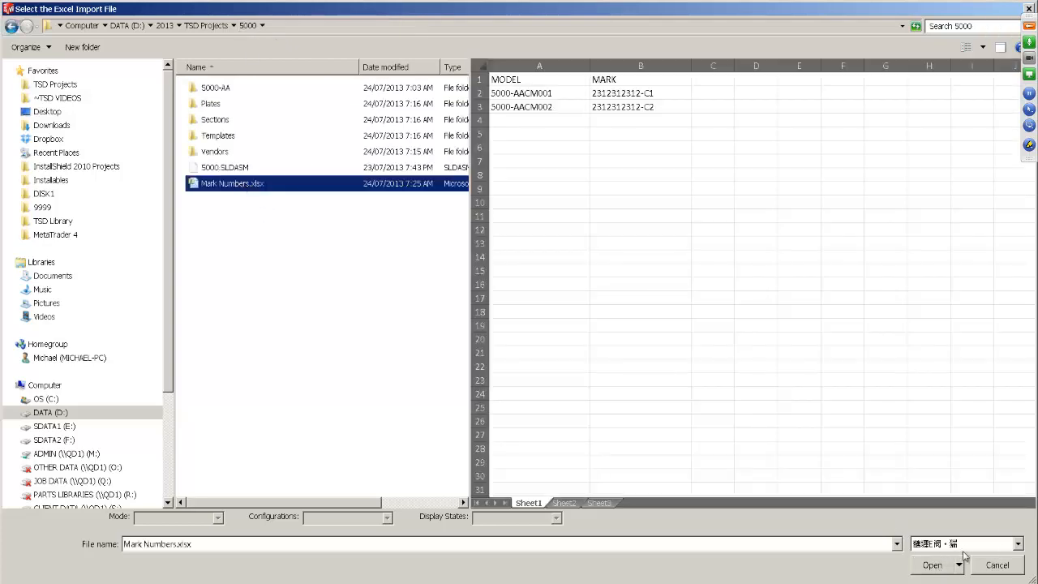
left_click(1018, 544)
left_click(951, 558)
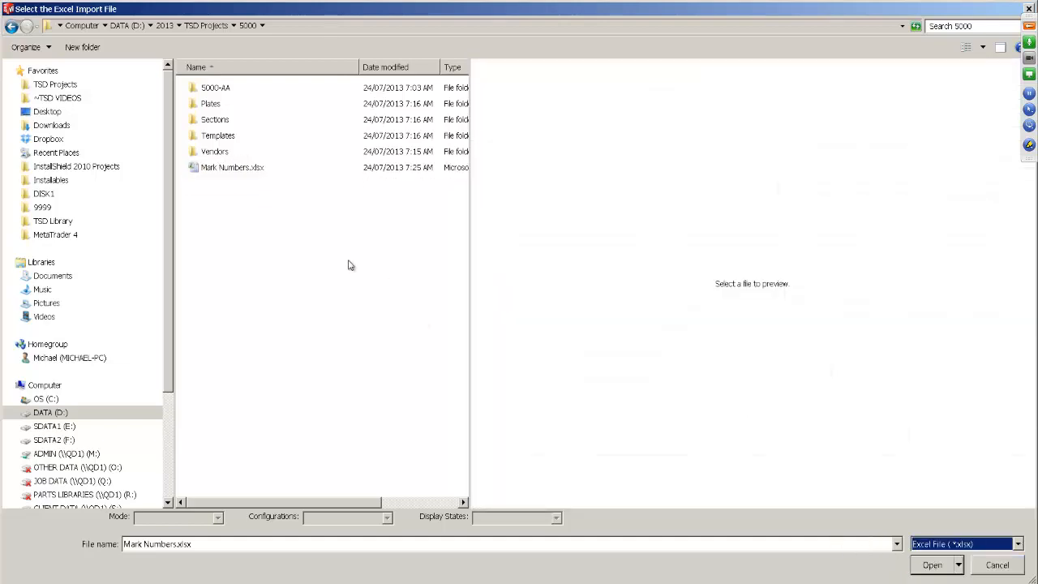
left_click(229, 168)
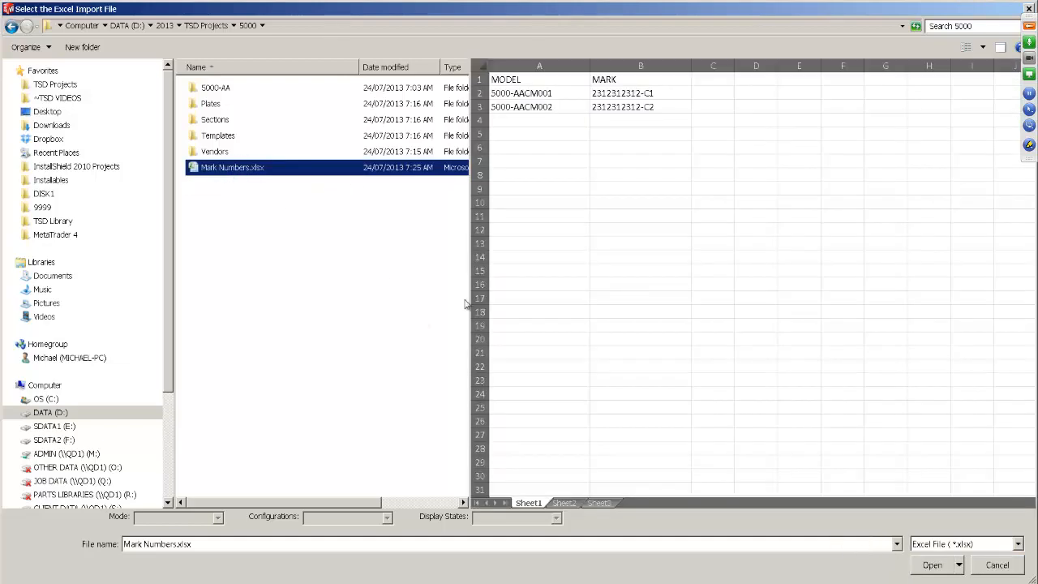
left_click(932, 564)
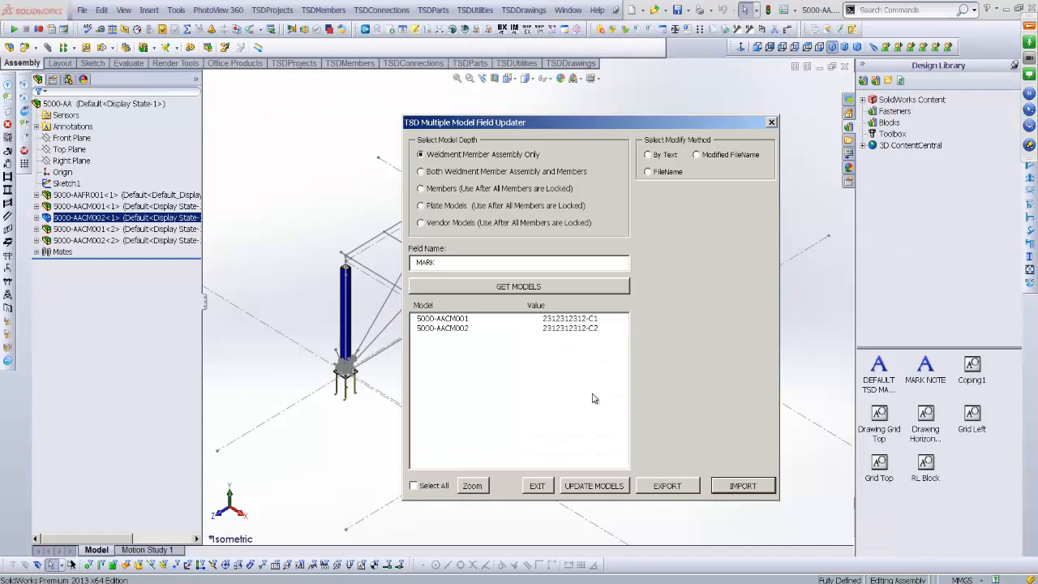
Update all listed column assembly models with the imported marks and exit the field updater
left_click(435, 485)
left_click(610, 492)
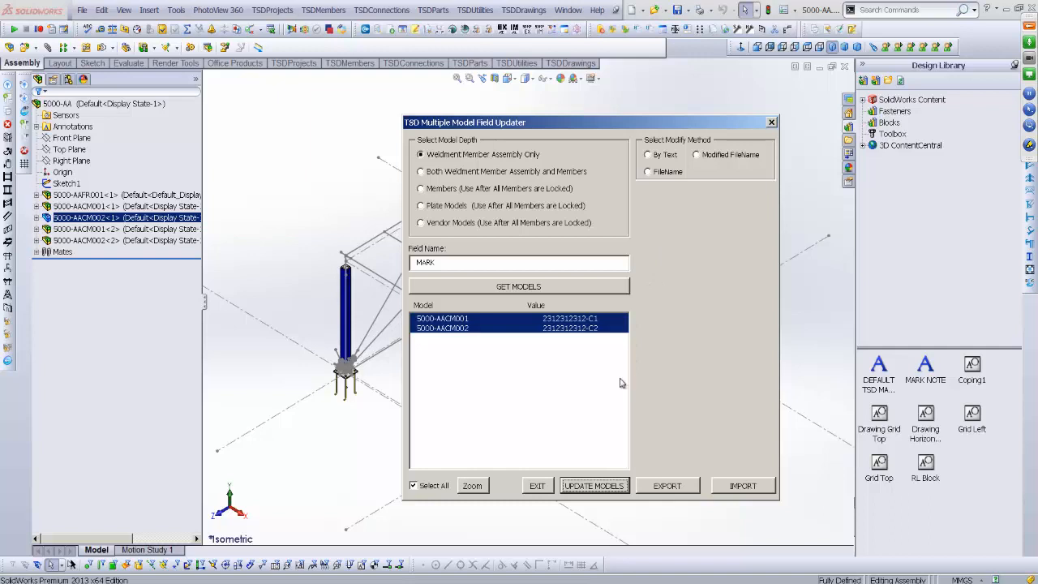
left_click(536, 485)
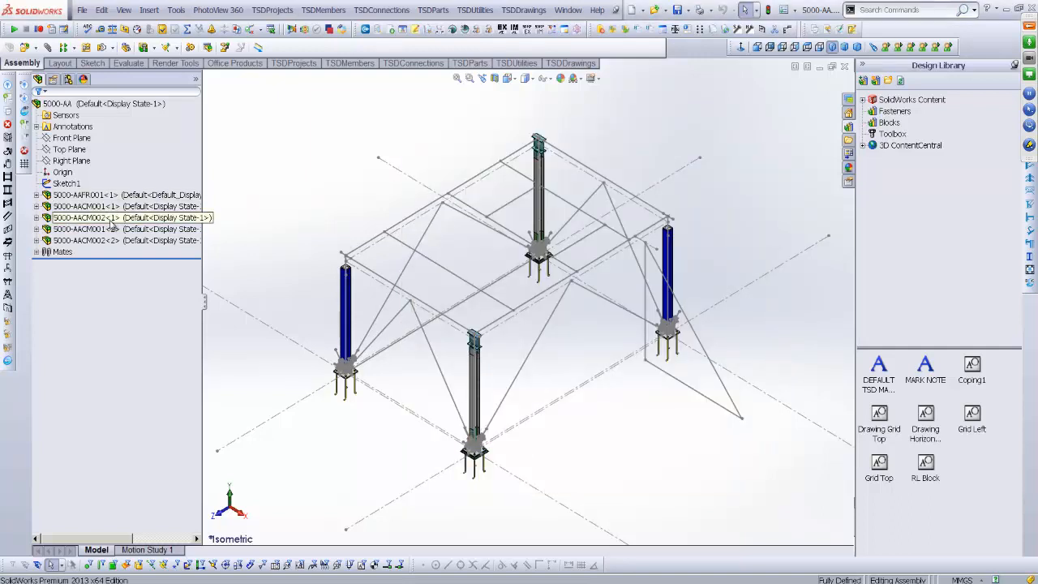
Open column assembly 5000-AACM002, check the MARK value in its custom file properties, and return to 5000-AA
right_click(112, 223)
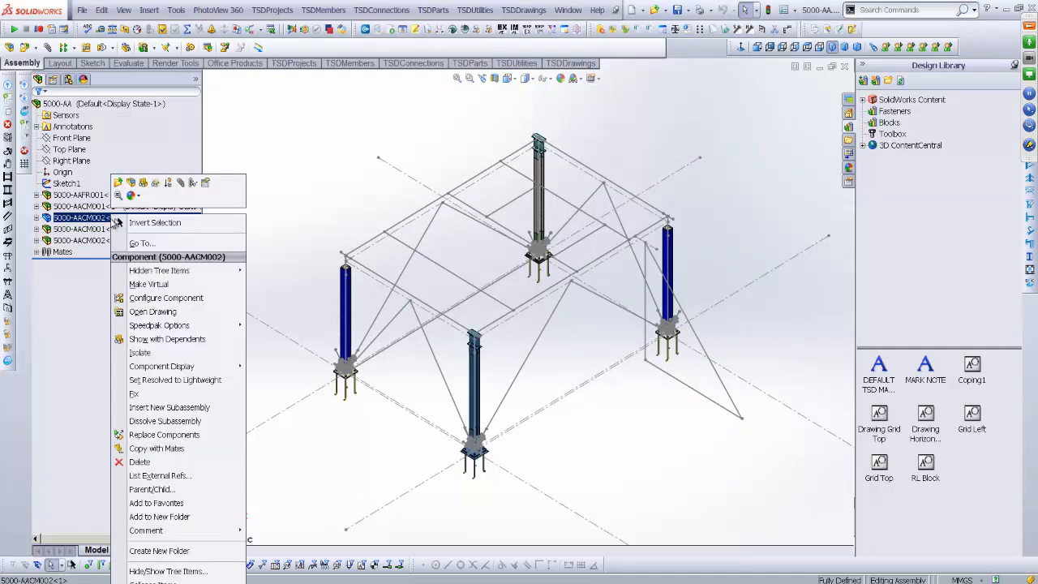
left_click(118, 182)
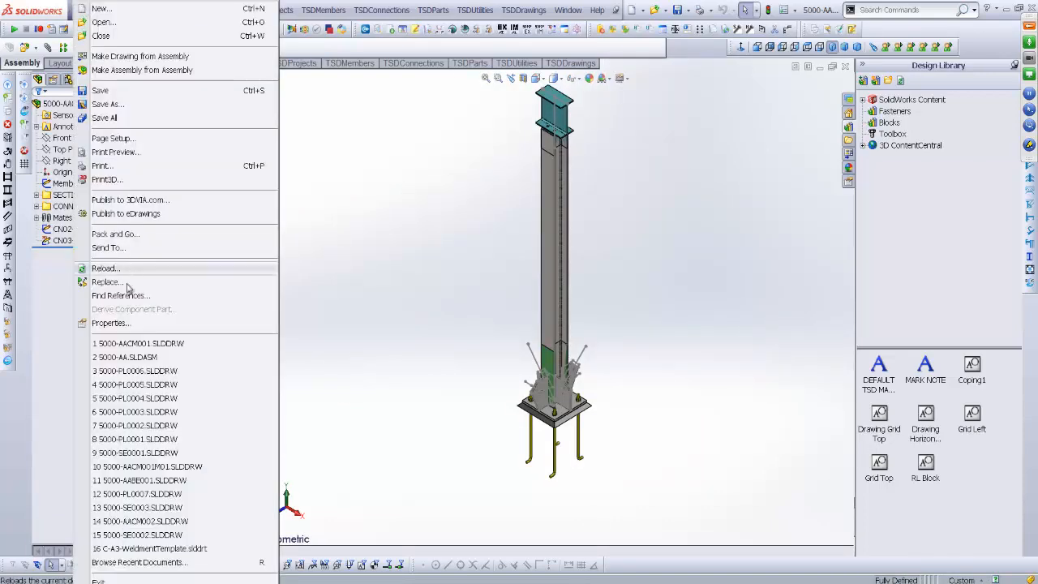
left_click(111, 323)
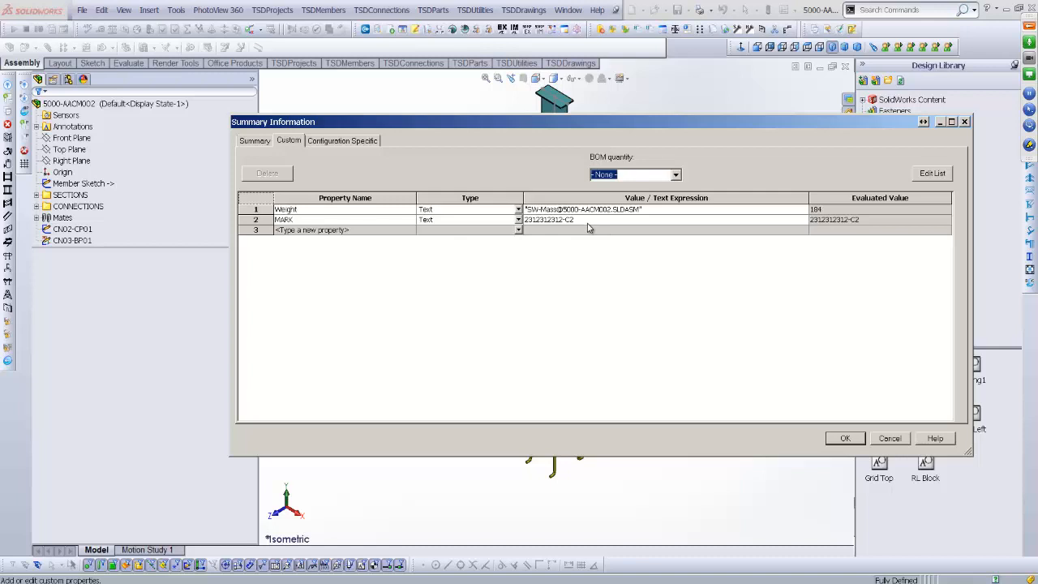
left_click(845, 438)
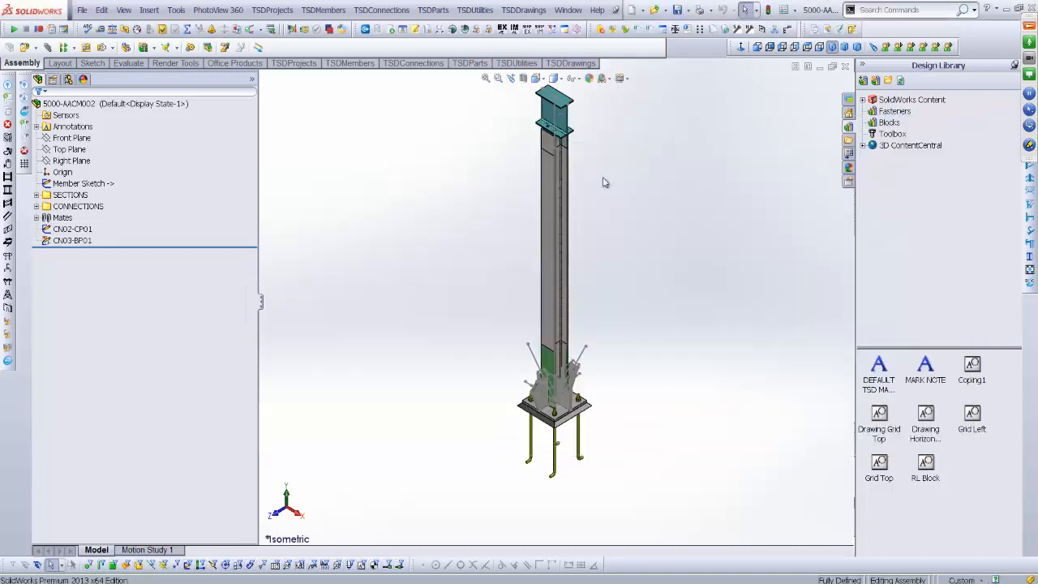
left_click(844, 66)
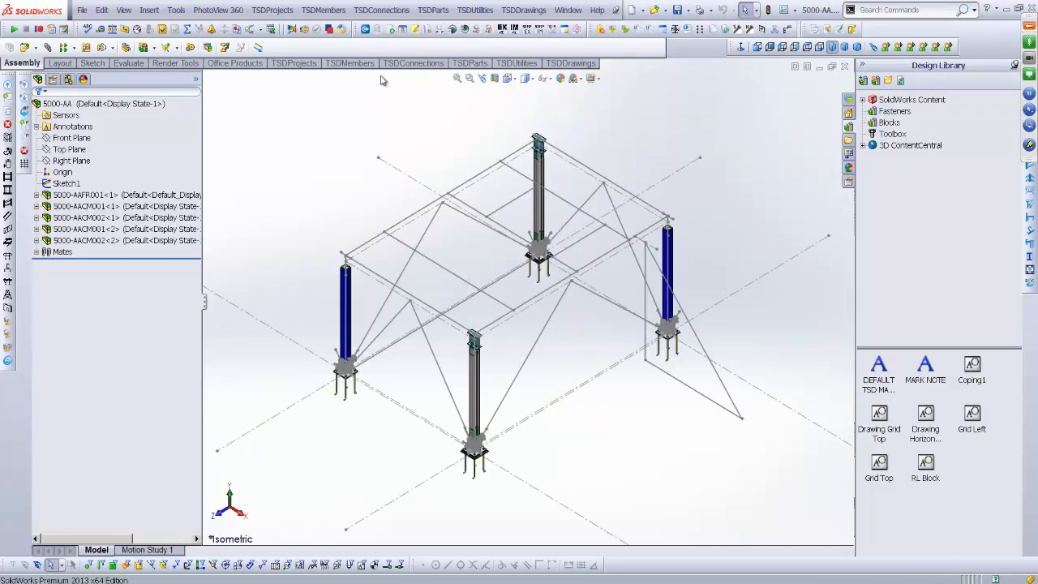
Start Modify Model Custom Properties and get the models at the Members depth for the MARK field
left_click(481, 12)
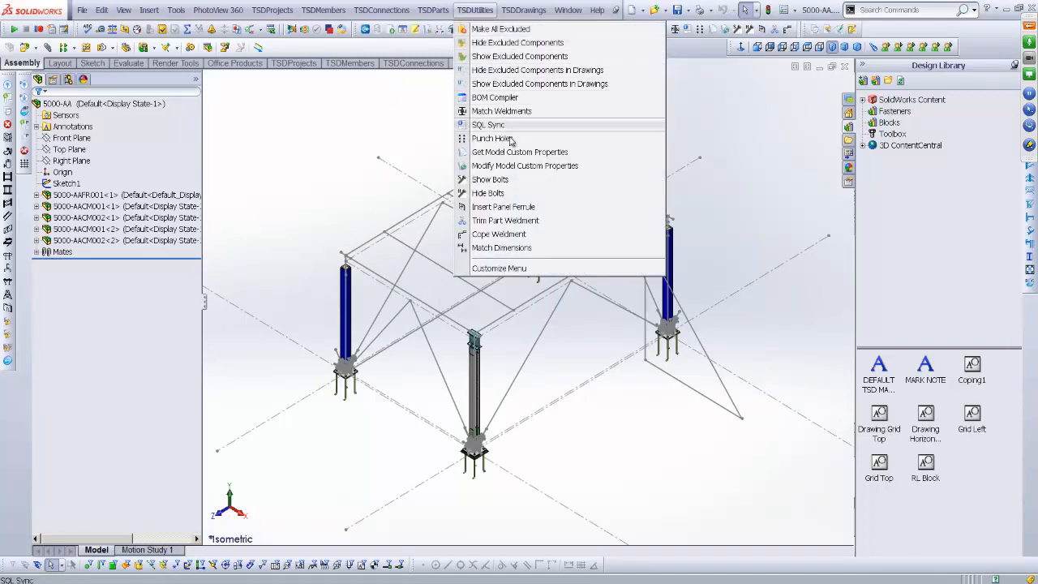
left_click(532, 167)
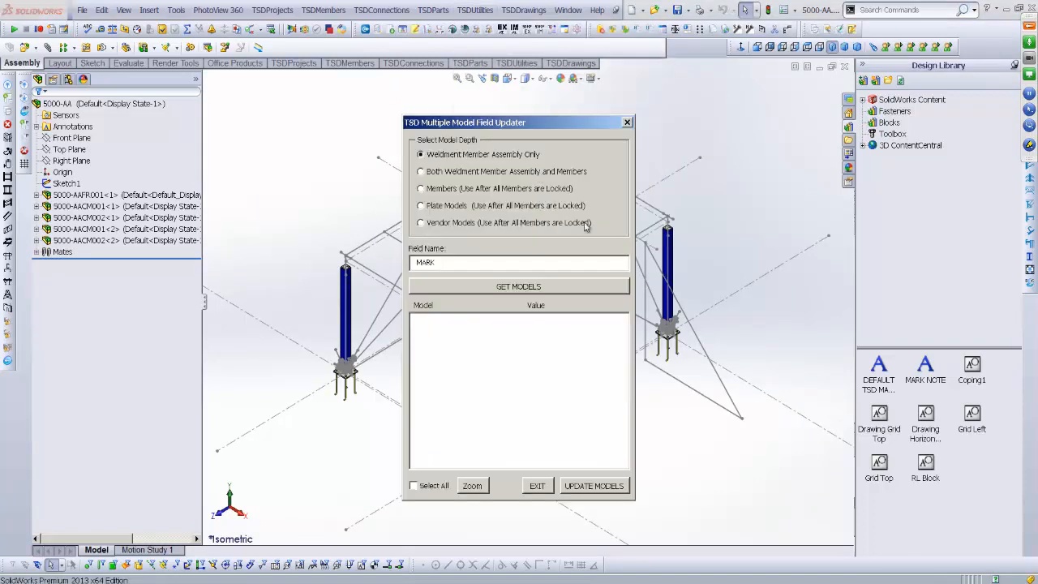
left_click(458, 187)
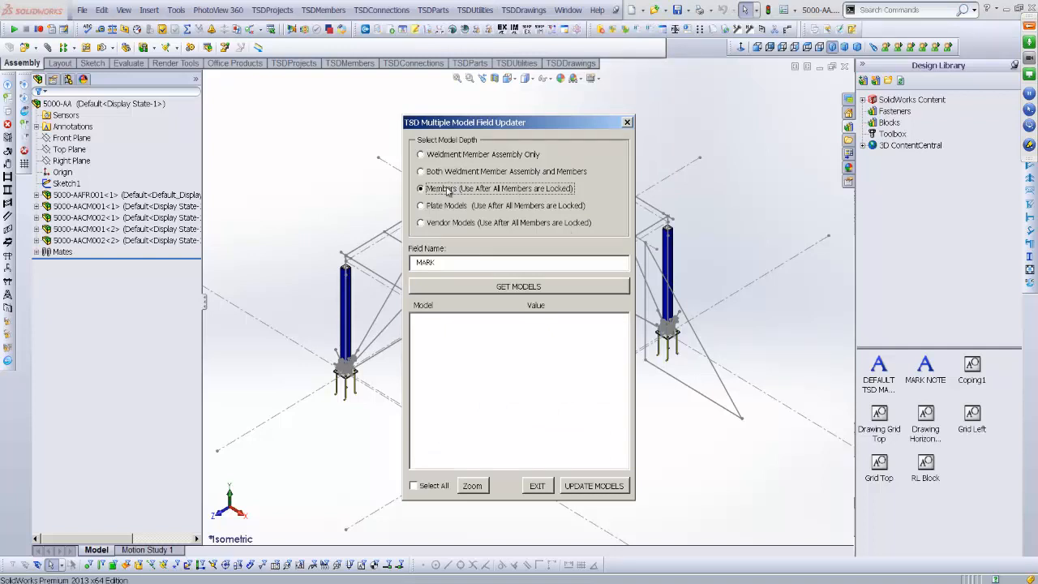
left_click(519, 290)
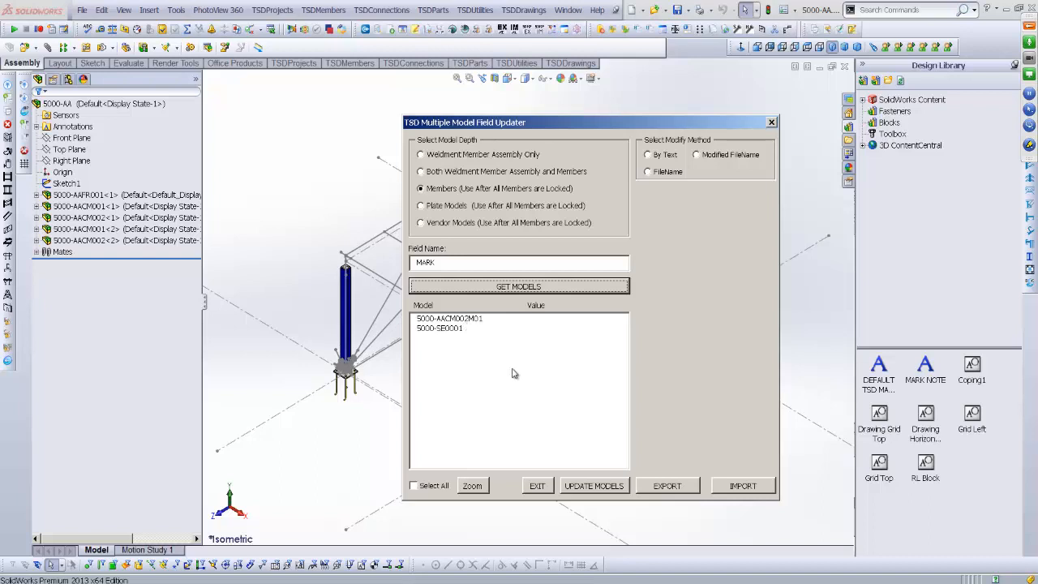
Export models 5000-AACM002M01 and 5000-SE0001 to Mark Numbers.xlsx in the 5000 folder, replacing the existing file
left_click_drag(471, 321, 471, 328)
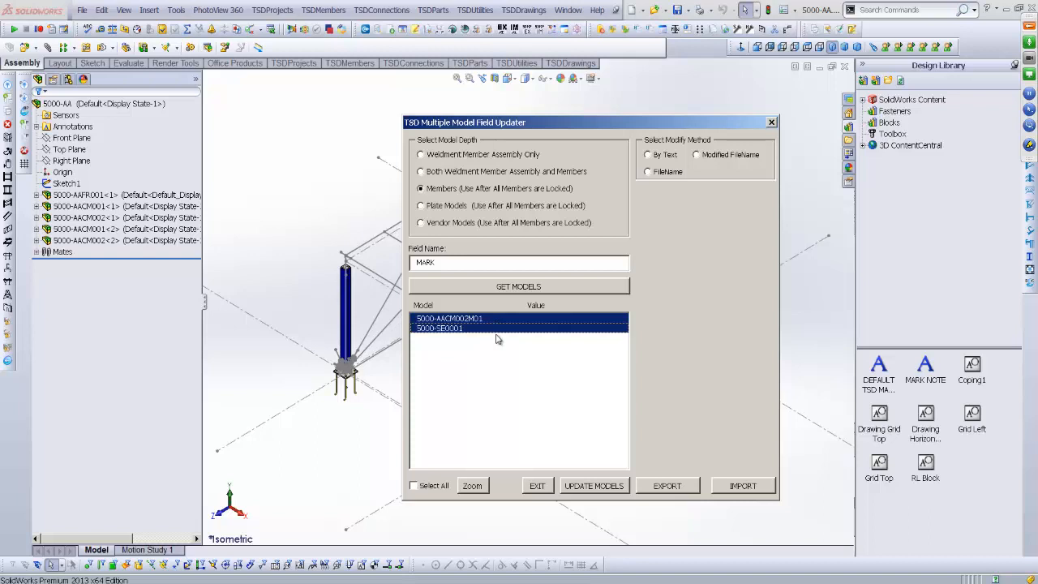
left_click(667, 486)
left_click(564, 116)
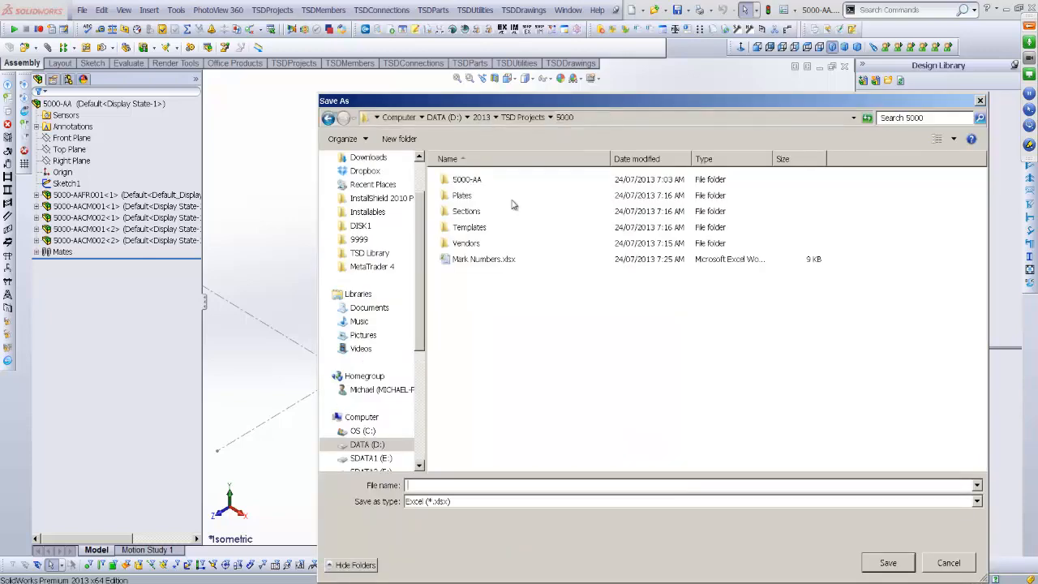
double_click(480, 260)
left_click(568, 305)
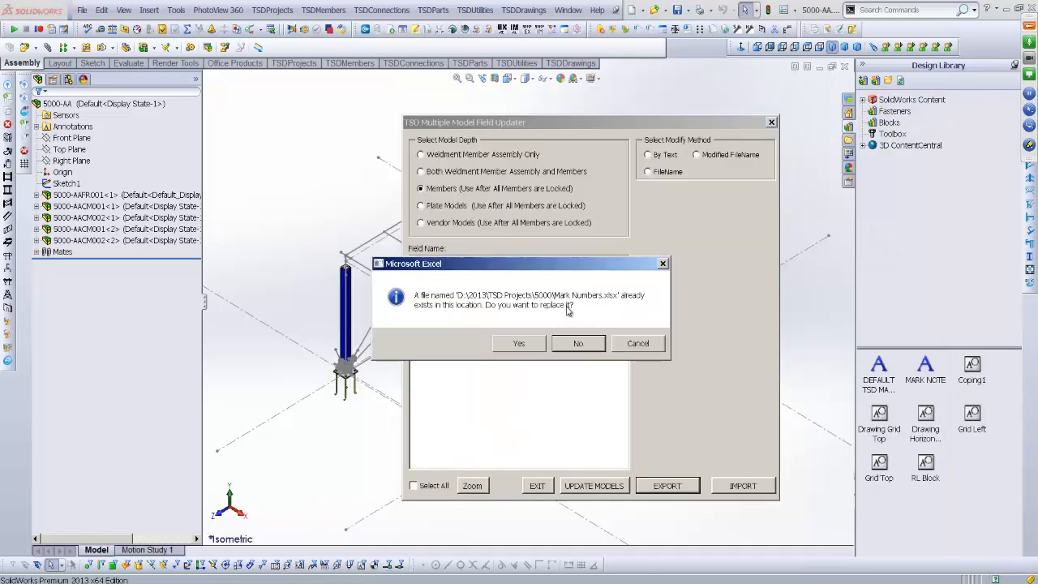
left_click(519, 345)
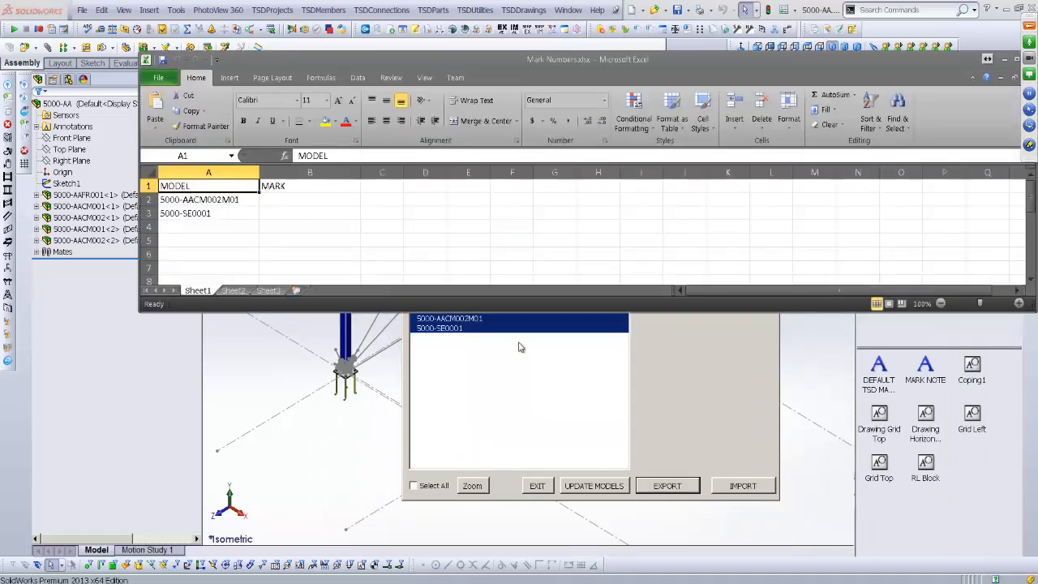
Enter 121231231-CODE1 as the MARK value for model 5000-AACM002M01 in the worksheet
left_click(286, 198)
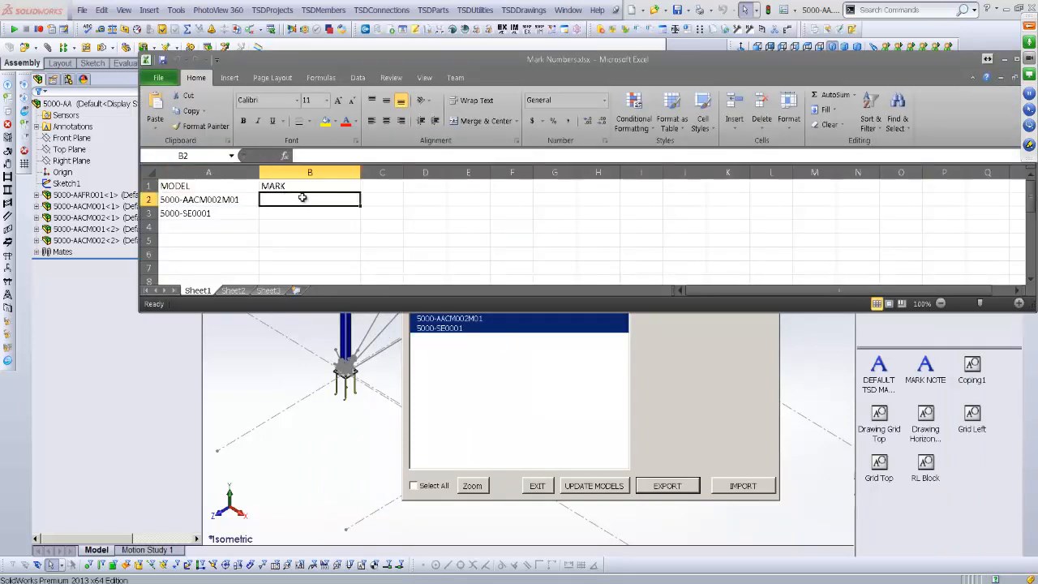
type("121231231")
key("Return")
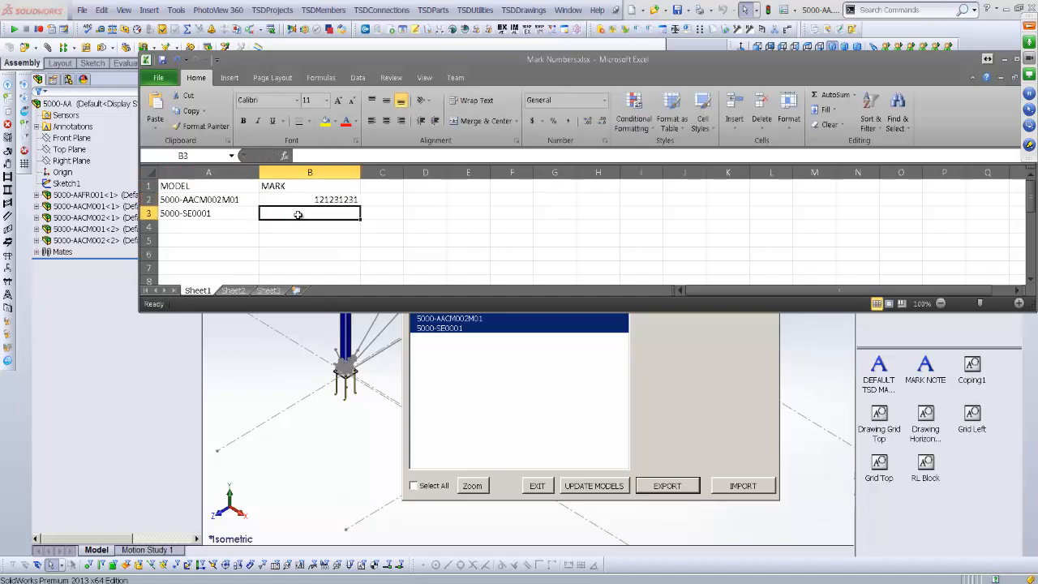
left_click(320, 200)
left_click(361, 157)
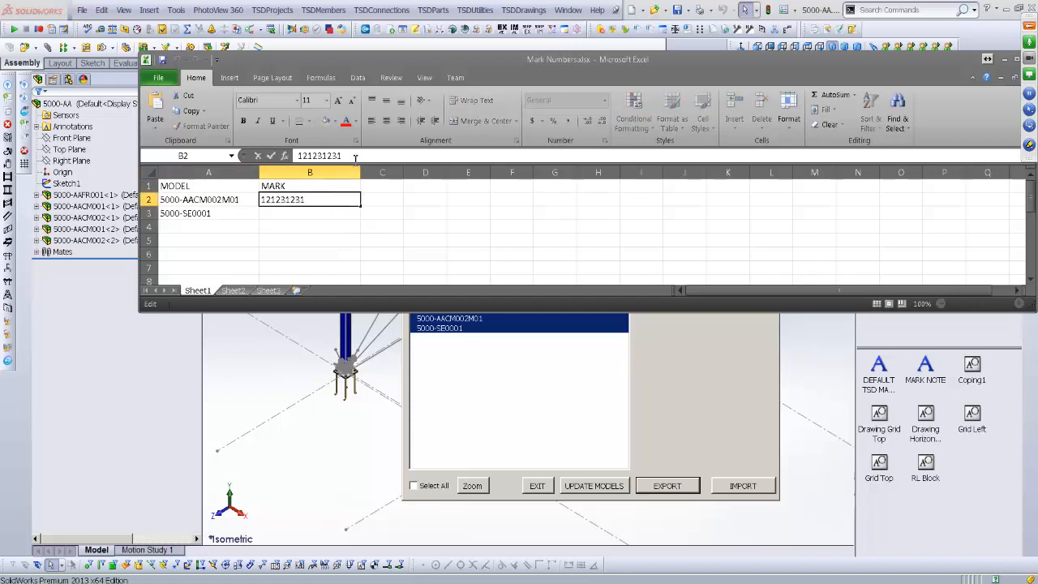
type("-")
type("P1")
key("BackSpace")
key("BackSpace")
type("CODE1")
key("Return")
Fill the MARK series down one row so that 5000-SE0001 gets 121231231-CODE2
left_click(357, 201)
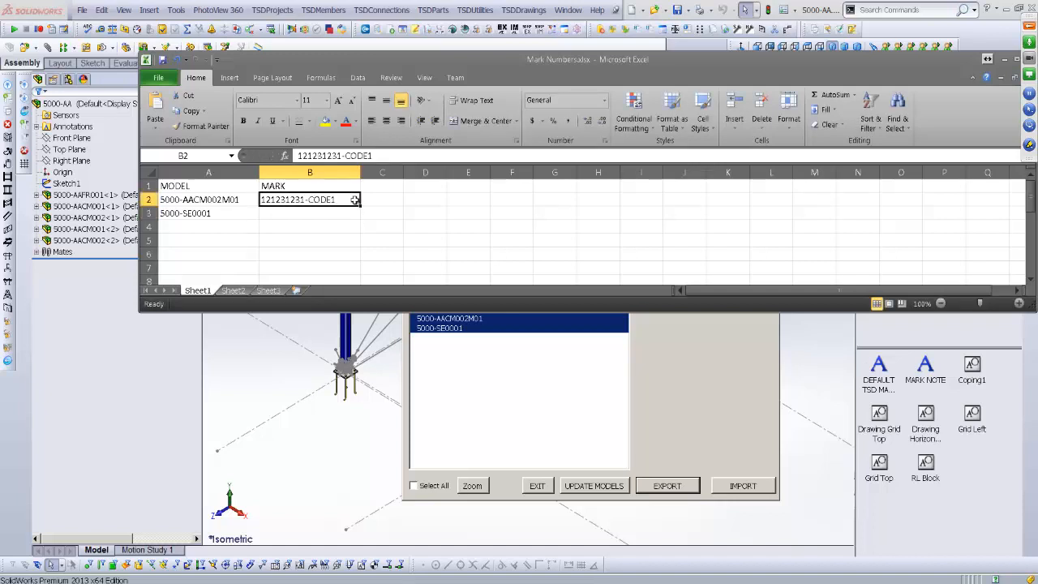
left_click_drag(360, 208, 361, 219)
left_click(327, 227)
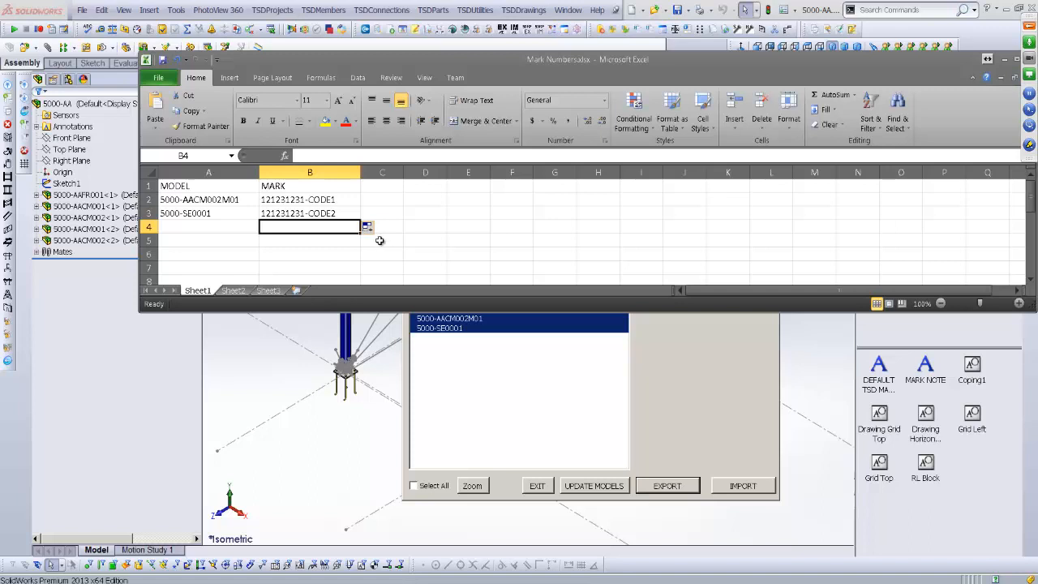
left_click(341, 200)
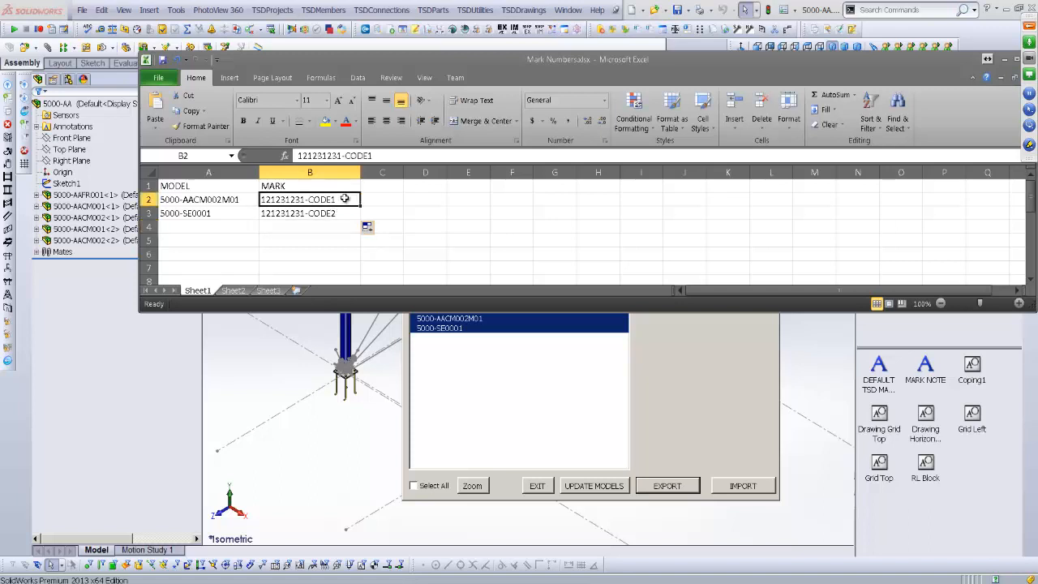
left_click(293, 212)
left_click(287, 198)
left_click(286, 217)
left_click(288, 231)
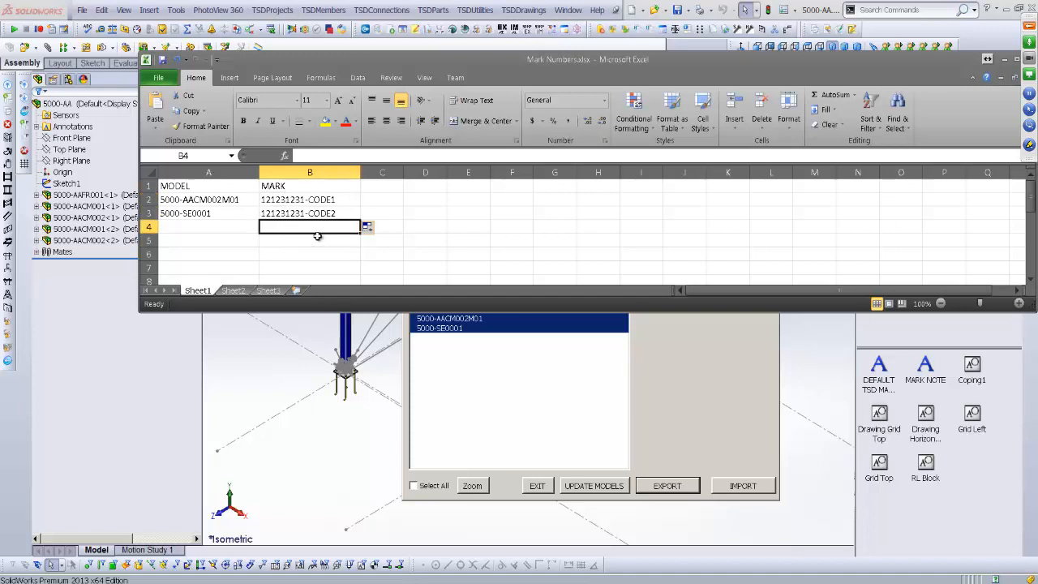
Close the Mark Numbers.xlsx workbook, saving its changes
left_click_drag(1019, 63, 953, 63)
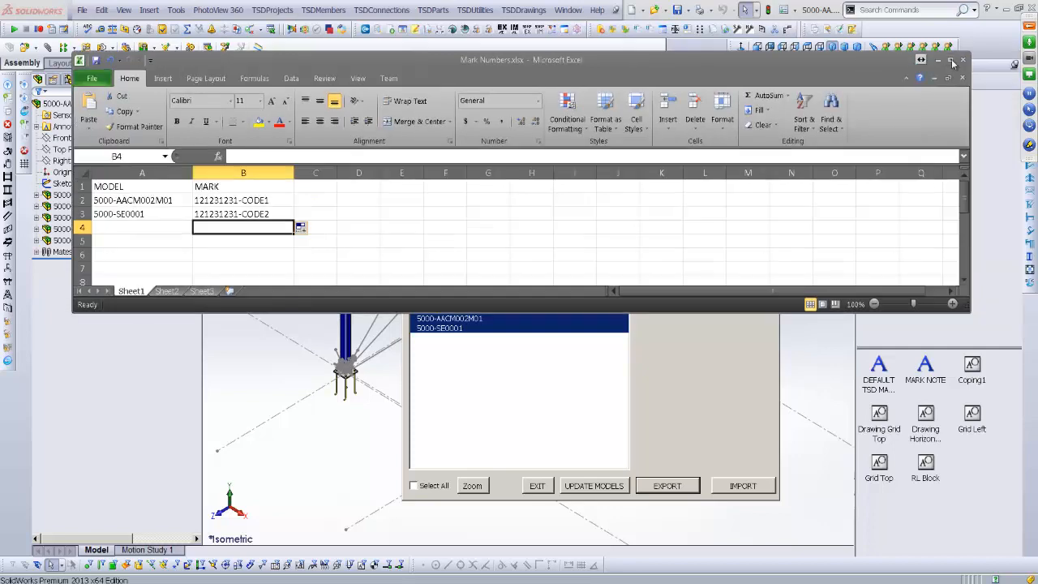
left_click(962, 61)
left_click(963, 62)
left_click(521, 315)
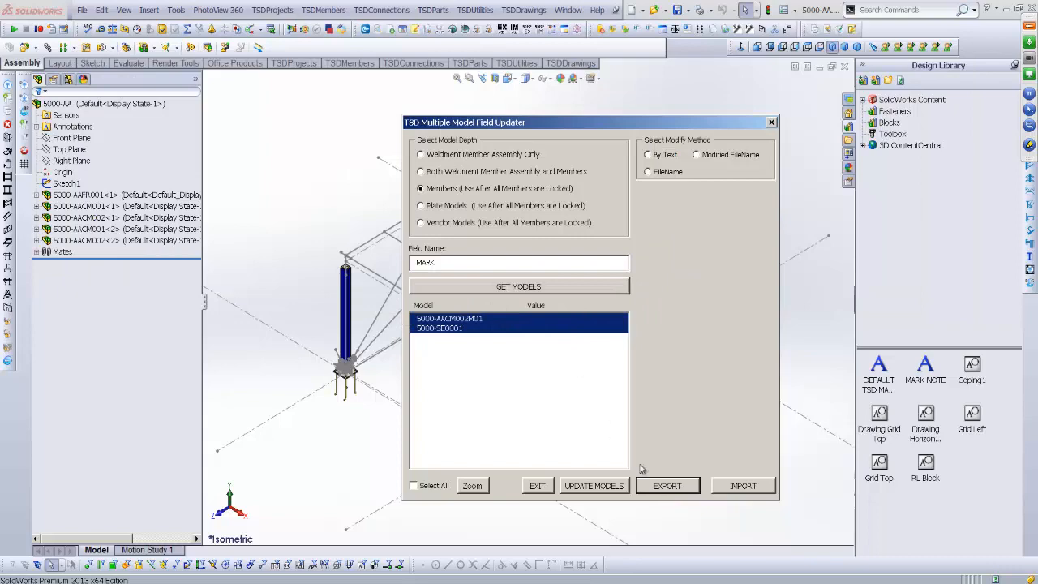
Import the member marks from Mark Numbers.xlsx in the 5000 project folder into the field updater
left_click(718, 483)
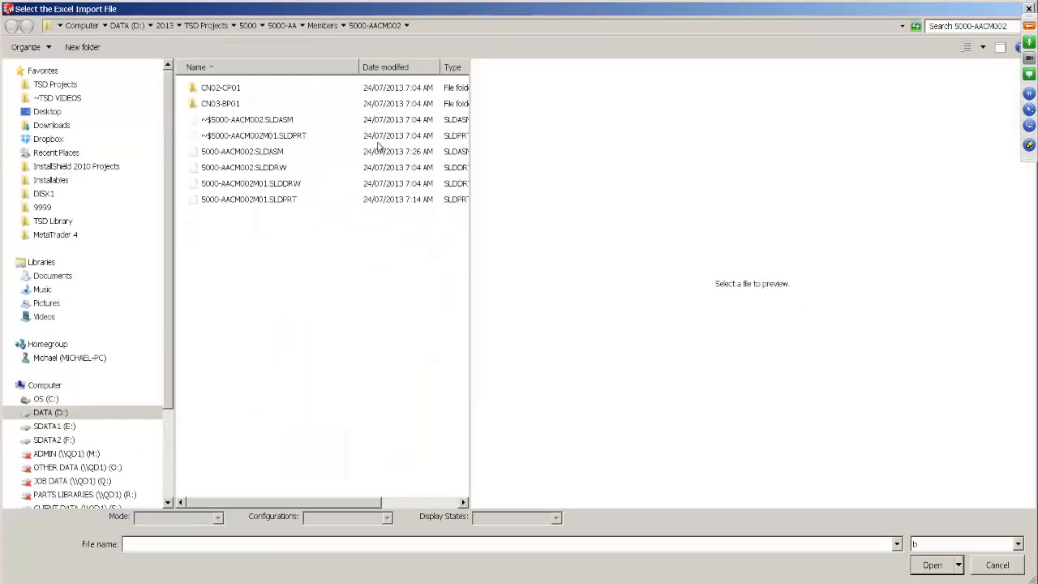
left_click(247, 25)
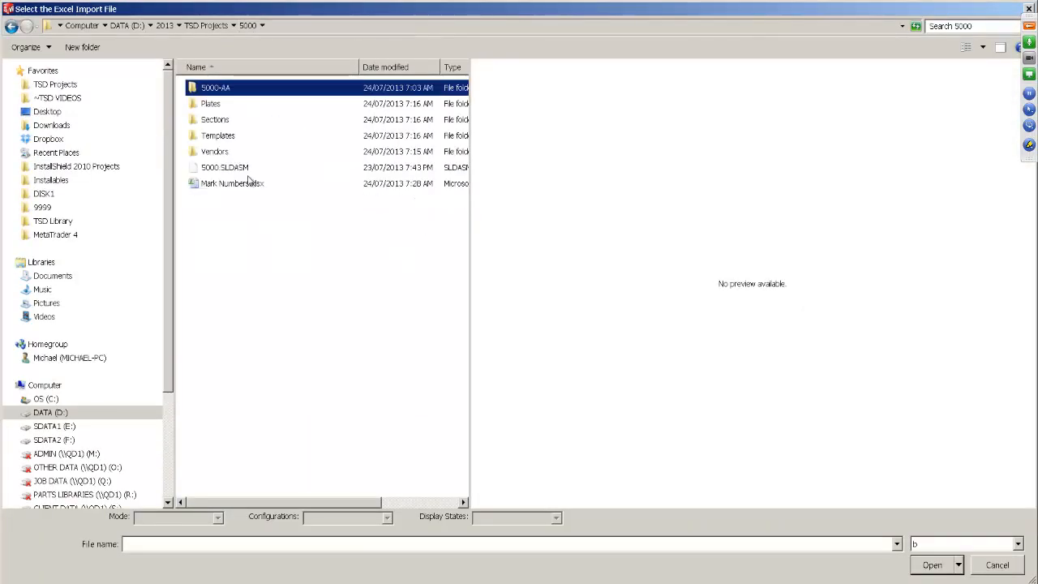
left_click(237, 183)
left_click(933, 565)
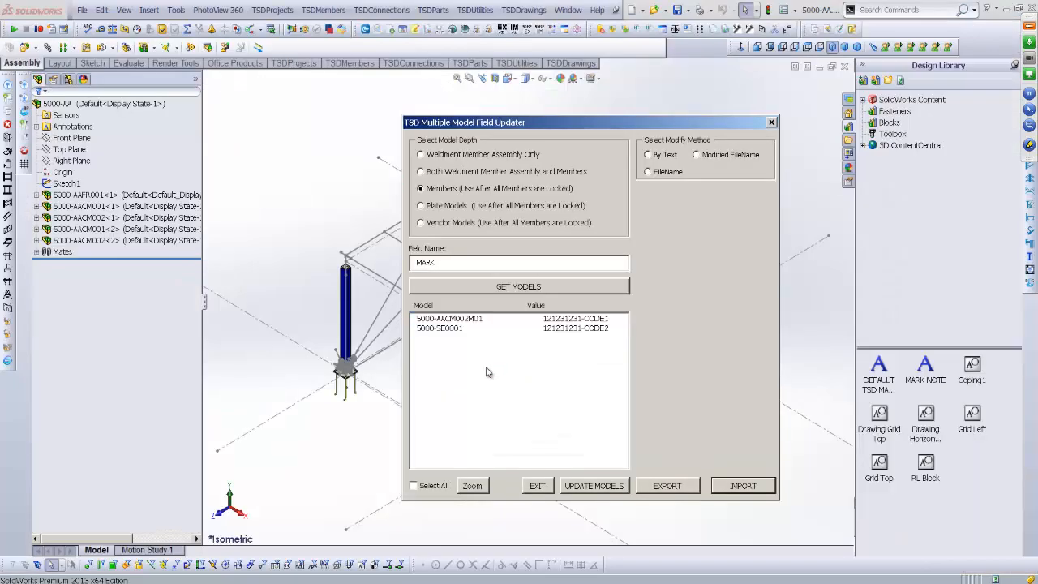
Update all listed member models with the imported marks and exit the field updater
left_click(414, 485)
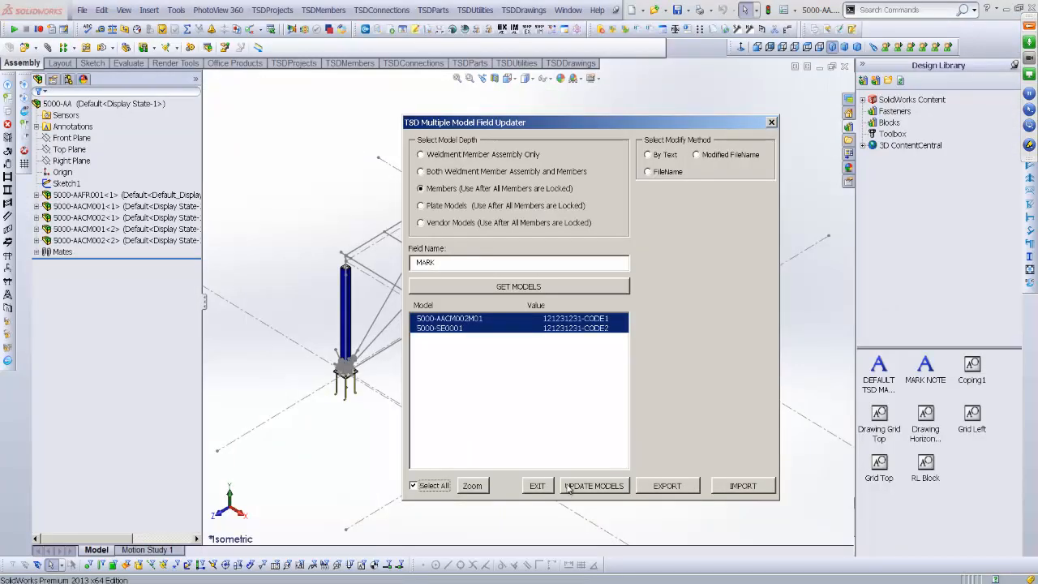
left_click(570, 487)
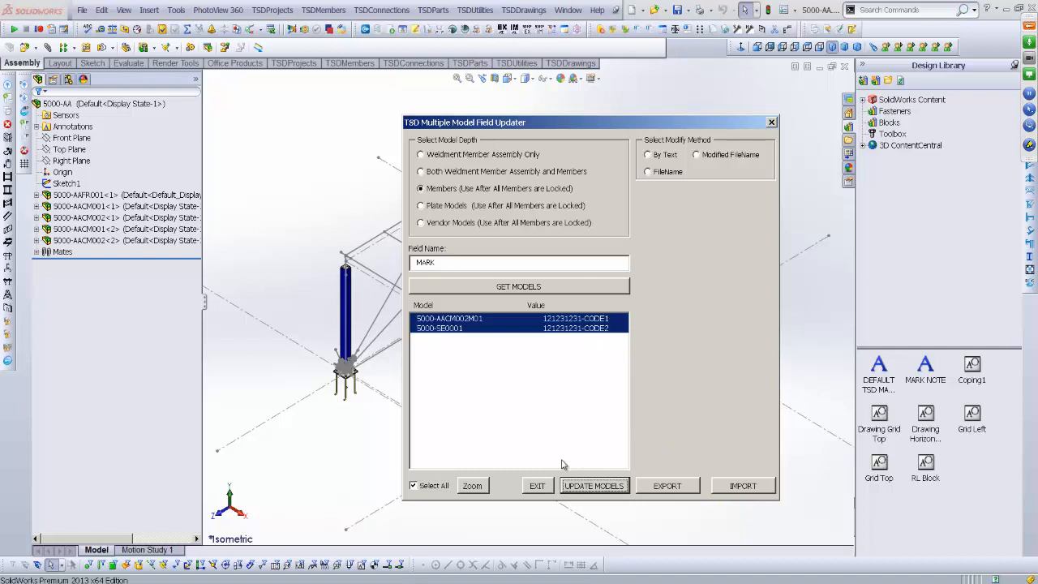
left_click(544, 486)
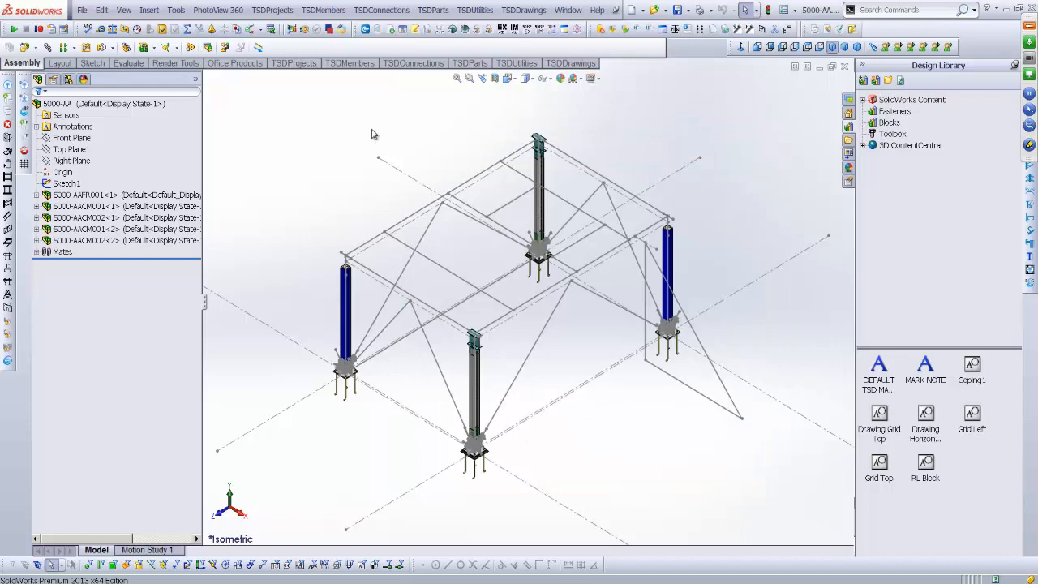
Open section part 5000-SE0001 from the blue column, check MARK in its custom file properties, and return to 5000-AA
scroll(358, 280, "down", 8)
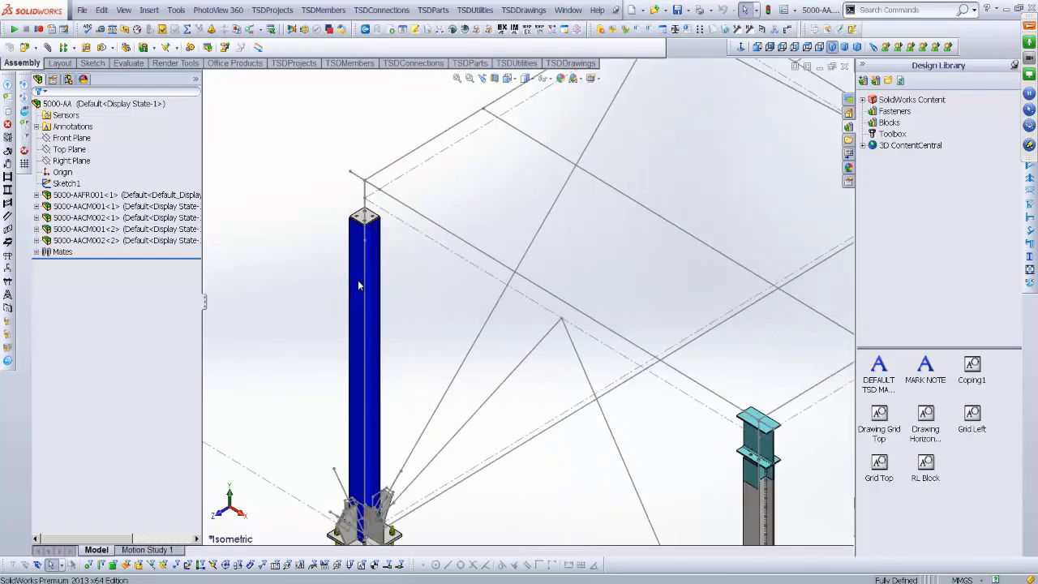
right_click(371, 272)
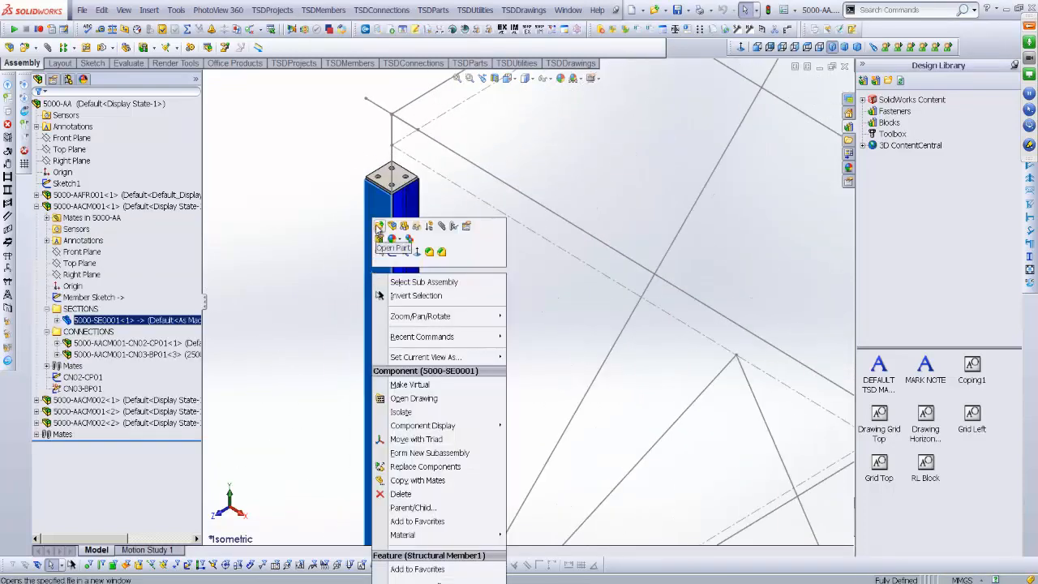
left_click(379, 229)
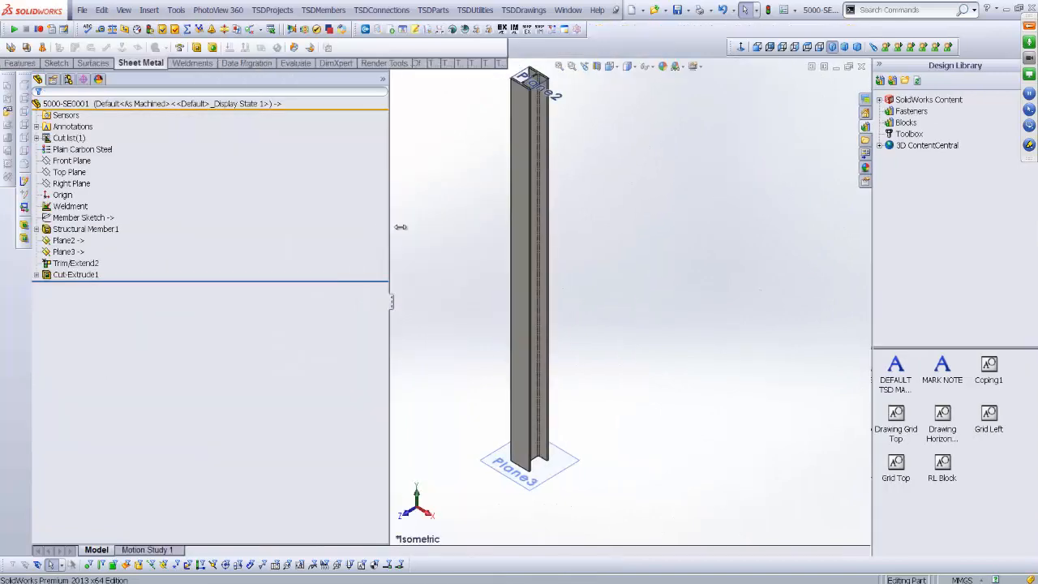
left_click(82, 10)
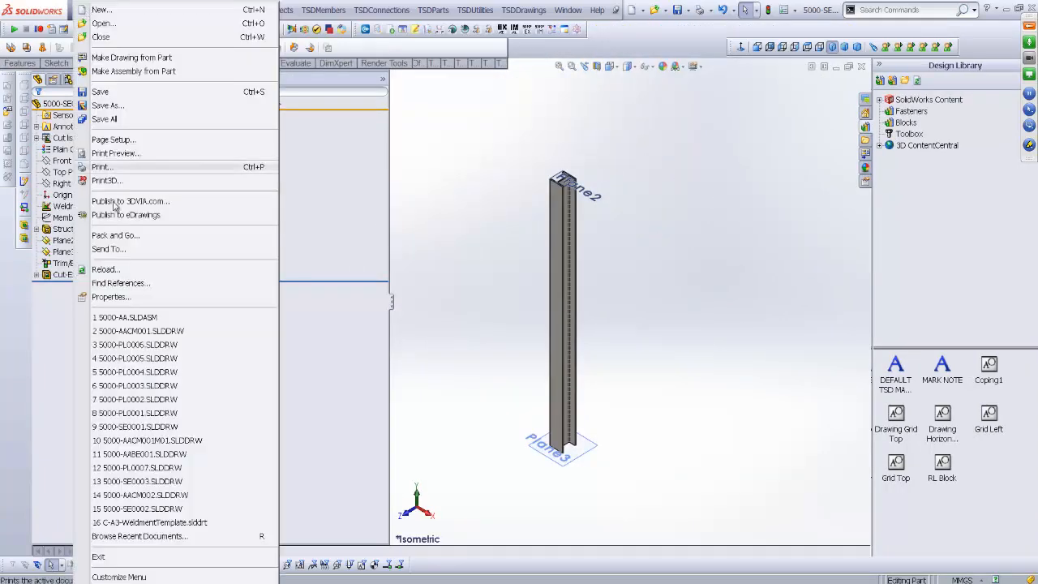
left_click(110, 297)
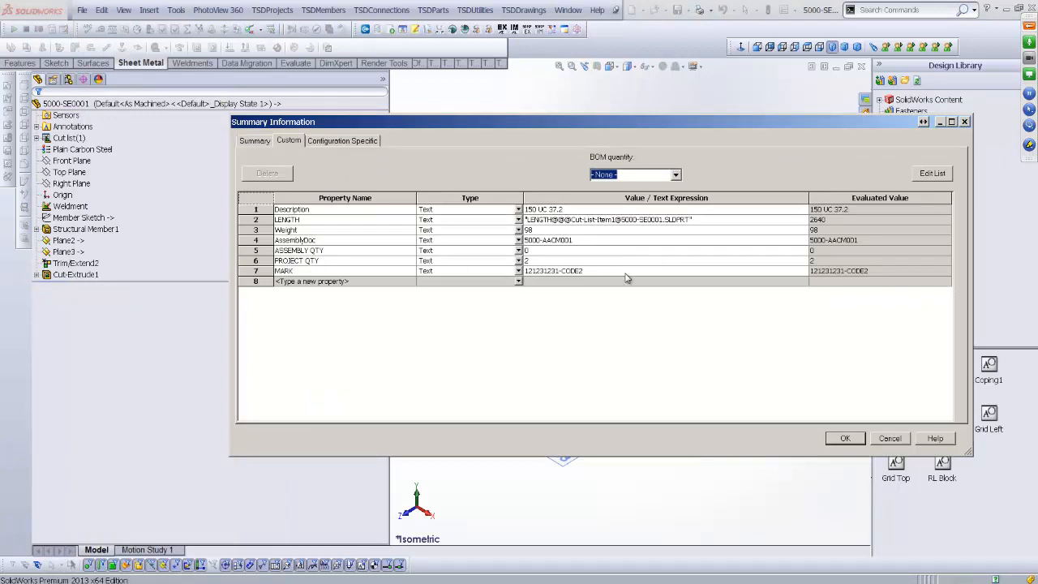
key("Escape")
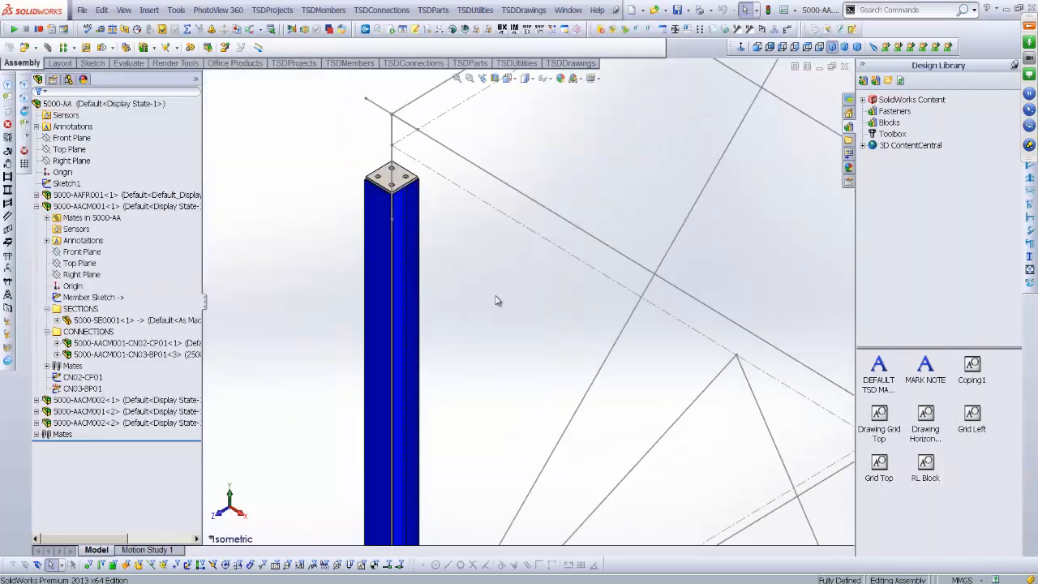
Examine the MARK property of section 5000-SE0001 and of its parent assembly with the TSD custom properties utility, then close it
scroll(497, 354, "up", 5)
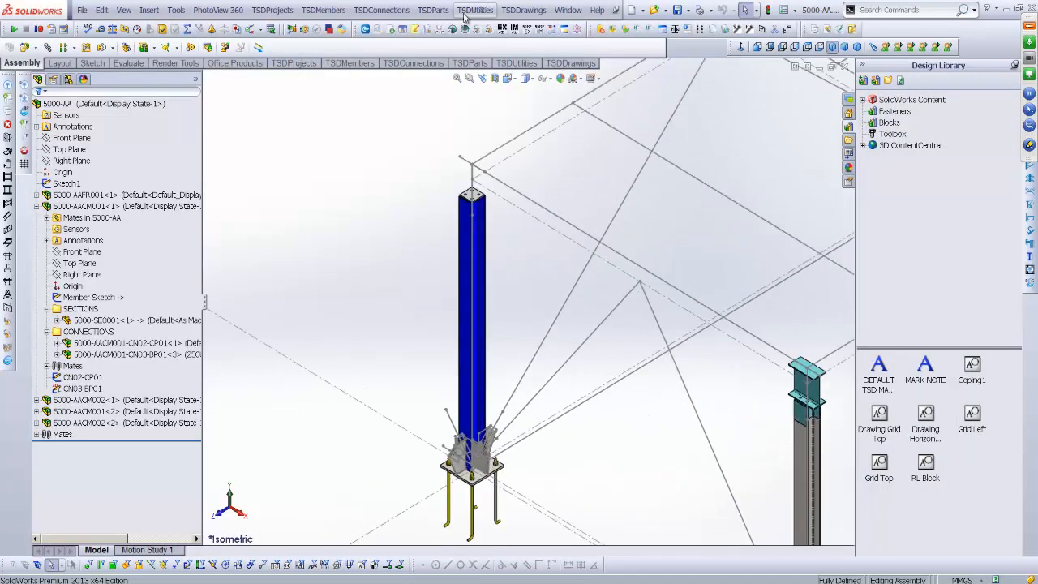
scroll(468, 274, "down", 3)
left_click(458, 259)
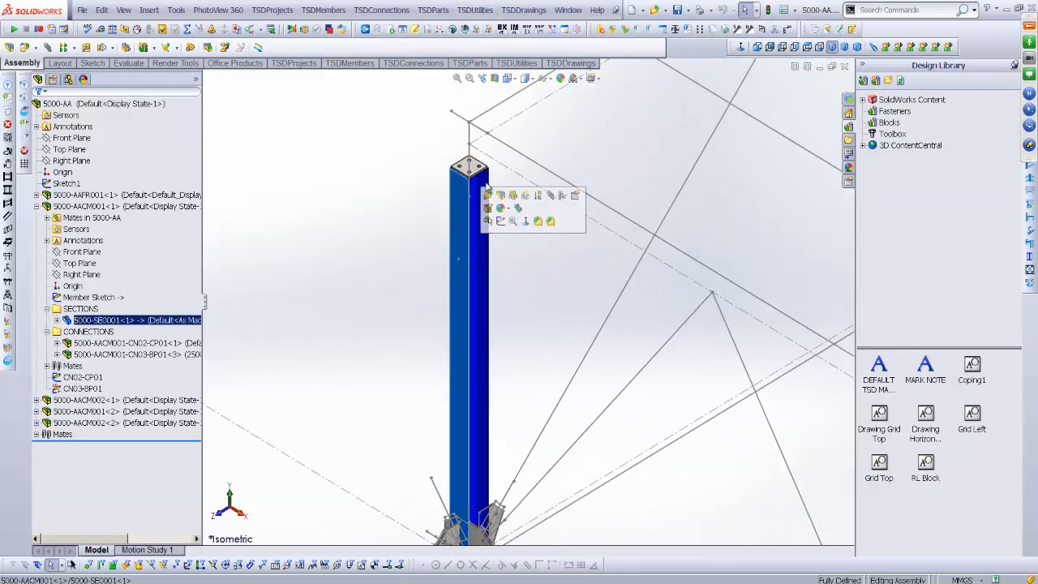
left_click(475, 10)
left_click(501, 152)
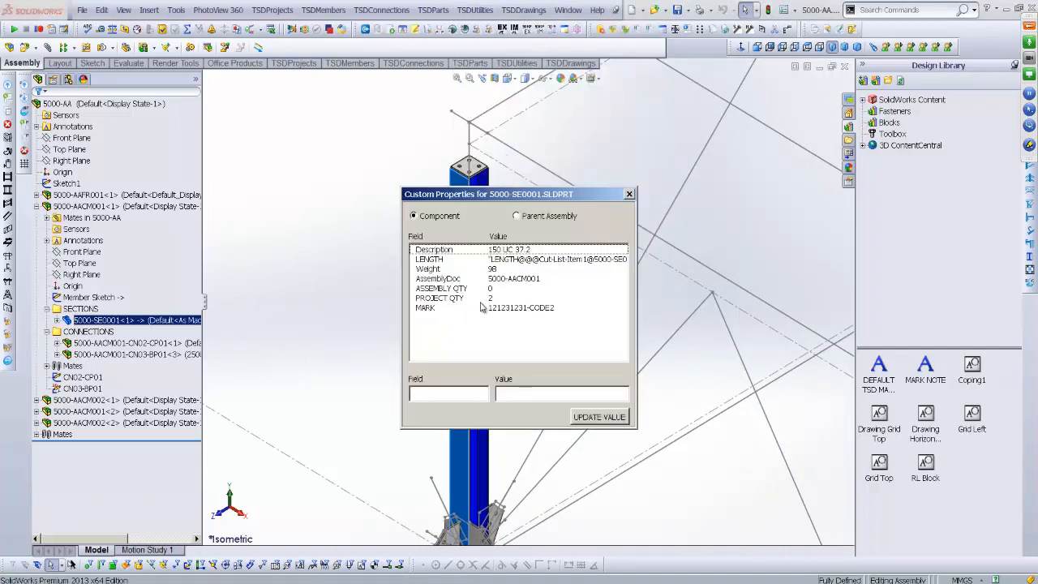
left_click(423, 306)
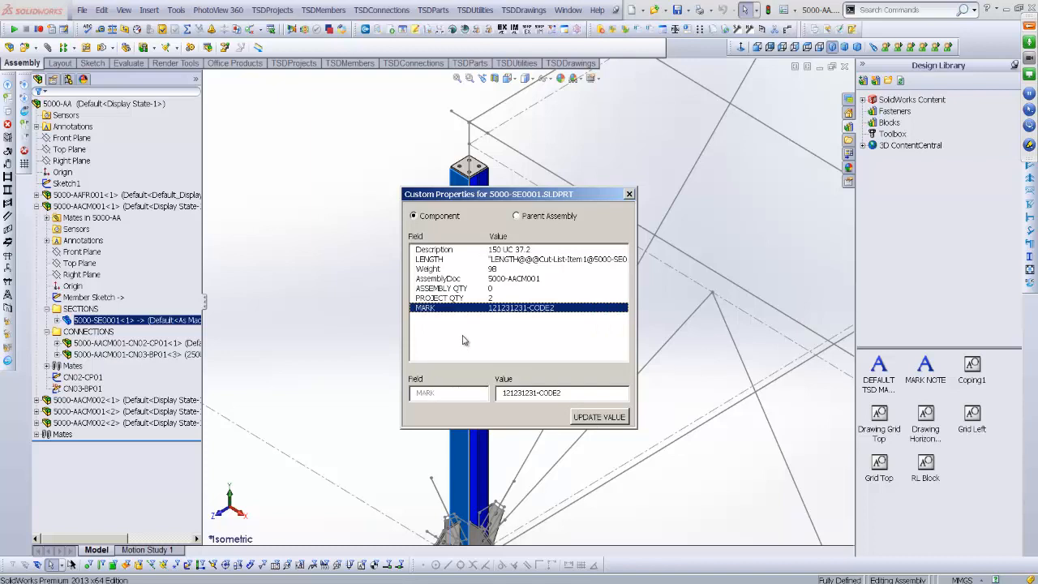
left_click(539, 218)
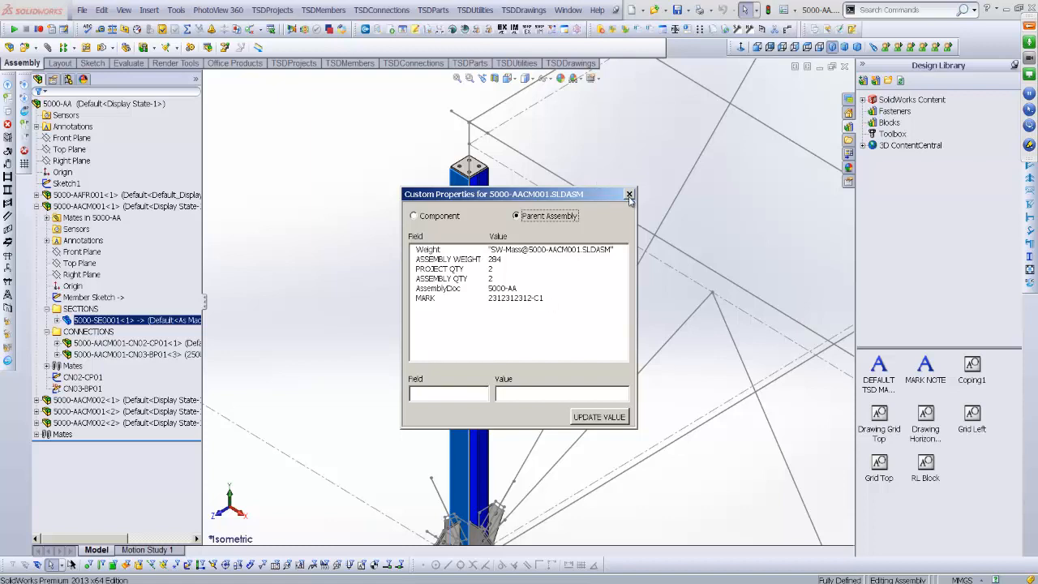
left_click(643, 162)
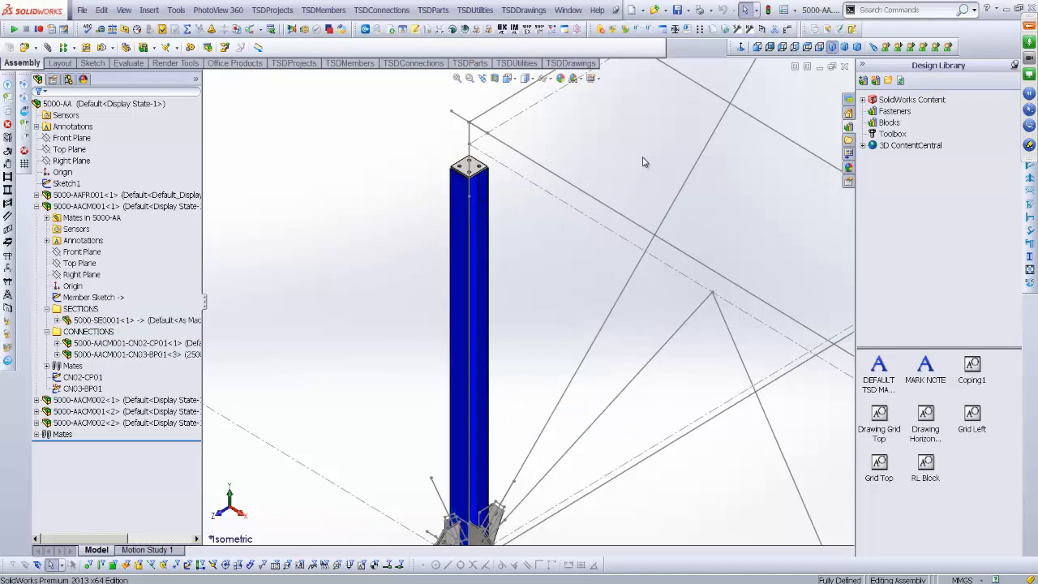
Look at the drawing template files in the 5000 project's Templates folder in Windows Explorer, and return to assembly 5000-AA
key("f")
scroll(727, 338, "down", 3)
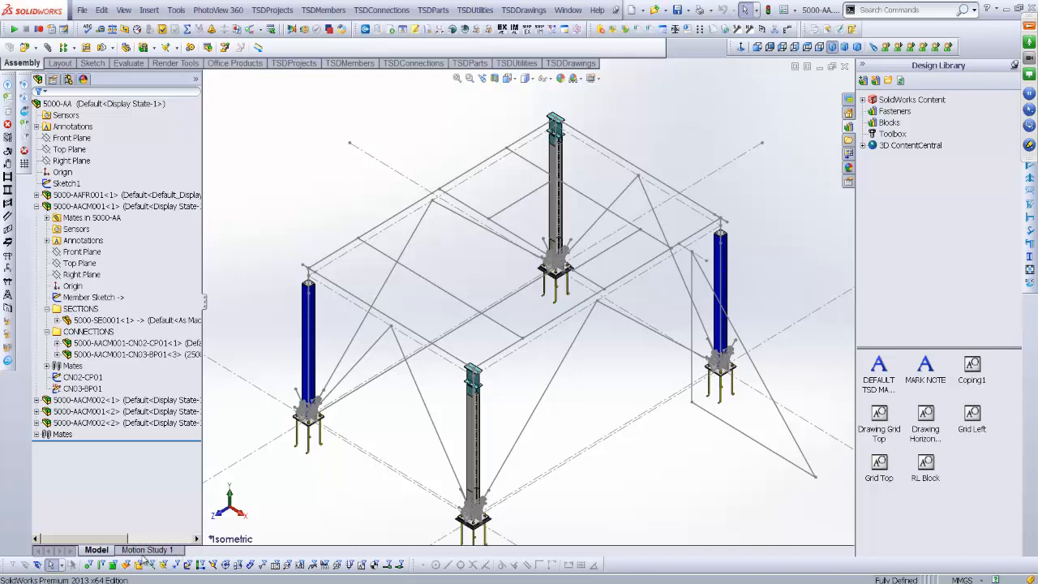
left_click(106, 578)
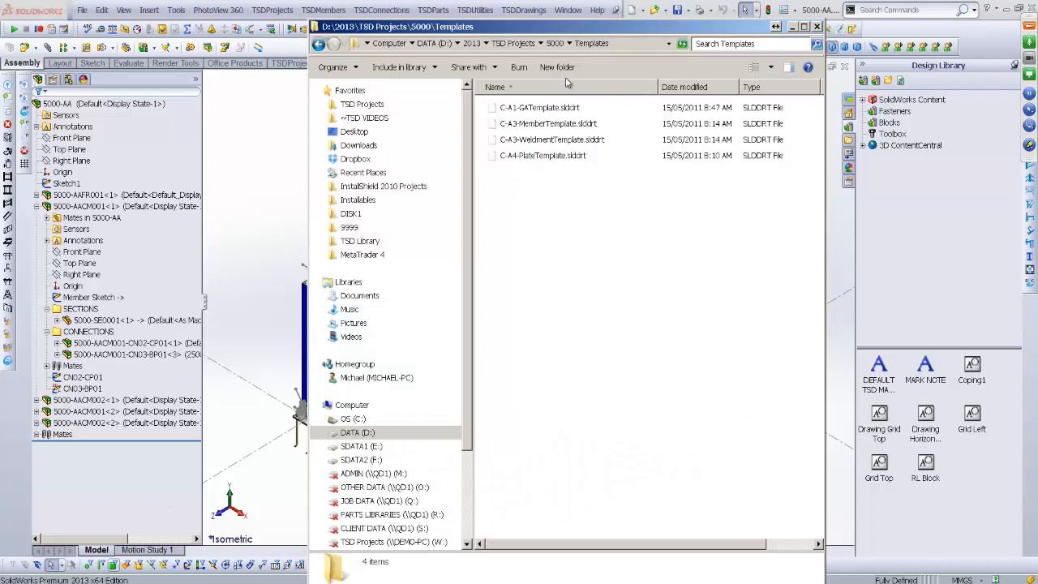
left_click_drag(601, 27, 557, 11)
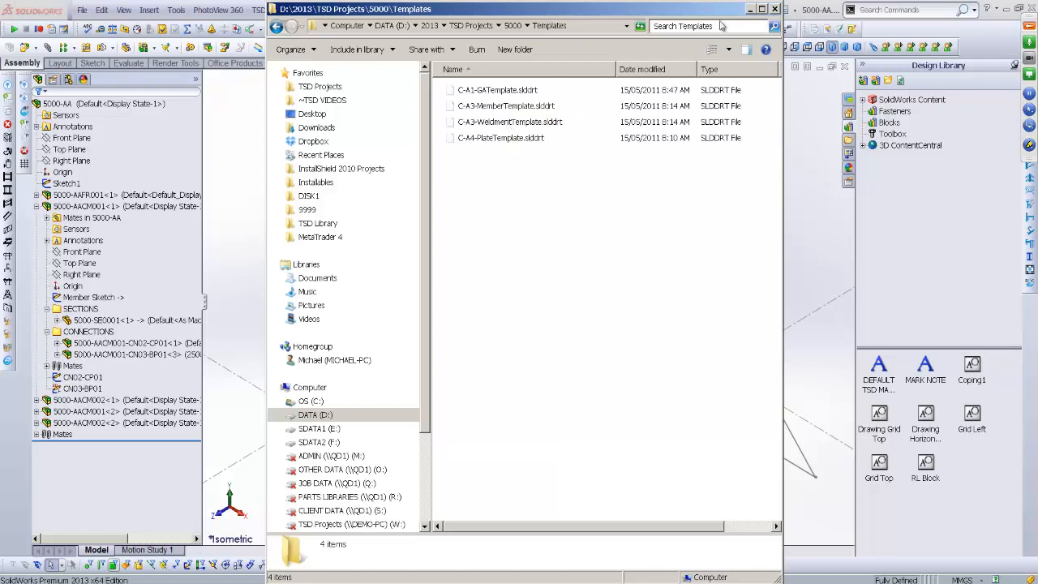
left_click(748, 12)
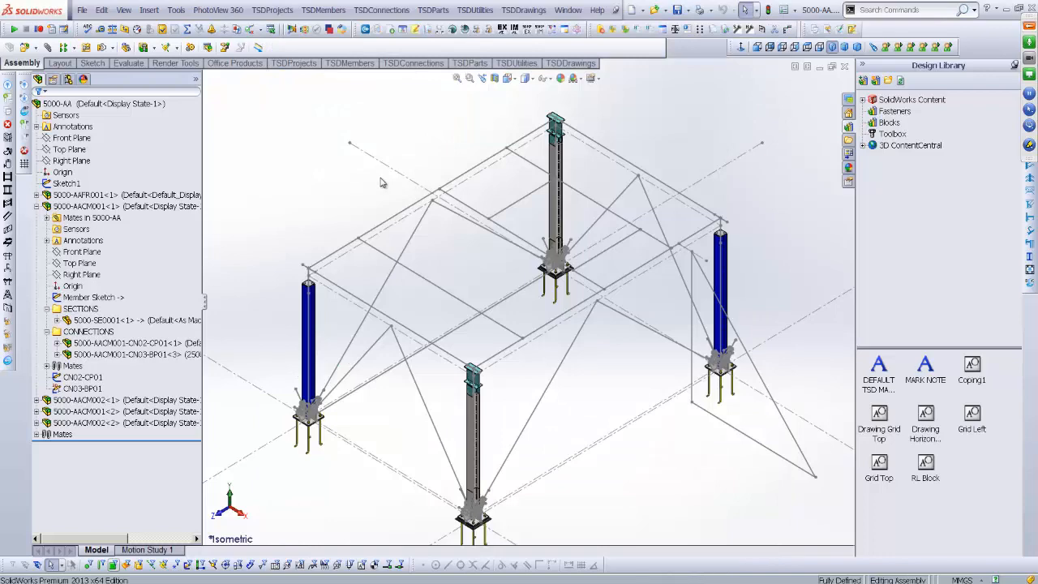
Open the drawing of column assembly 5000-AACM001 and examine the title block on its sheet
right_click(98, 206)
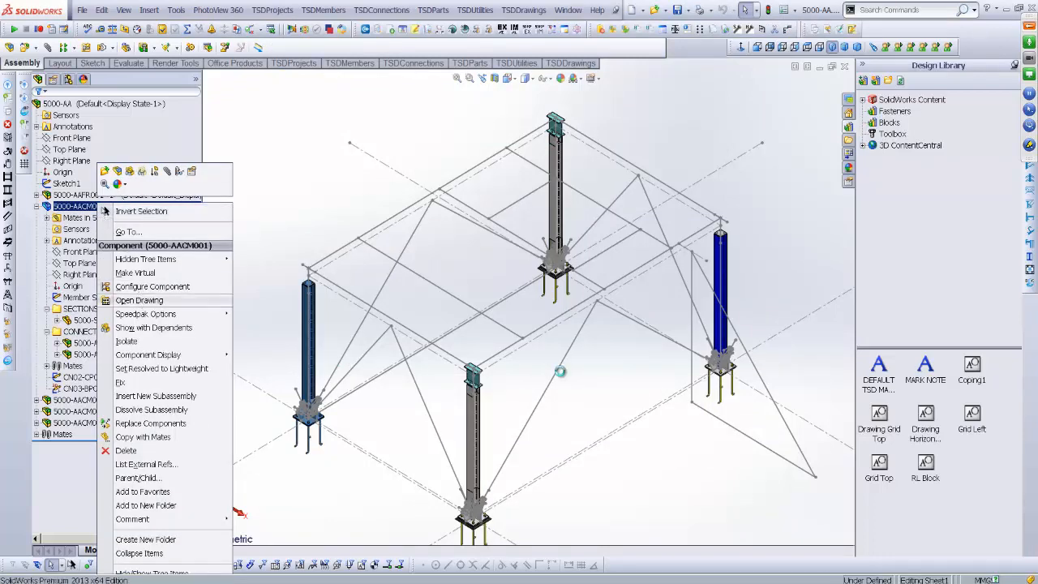
left_click(139, 300)
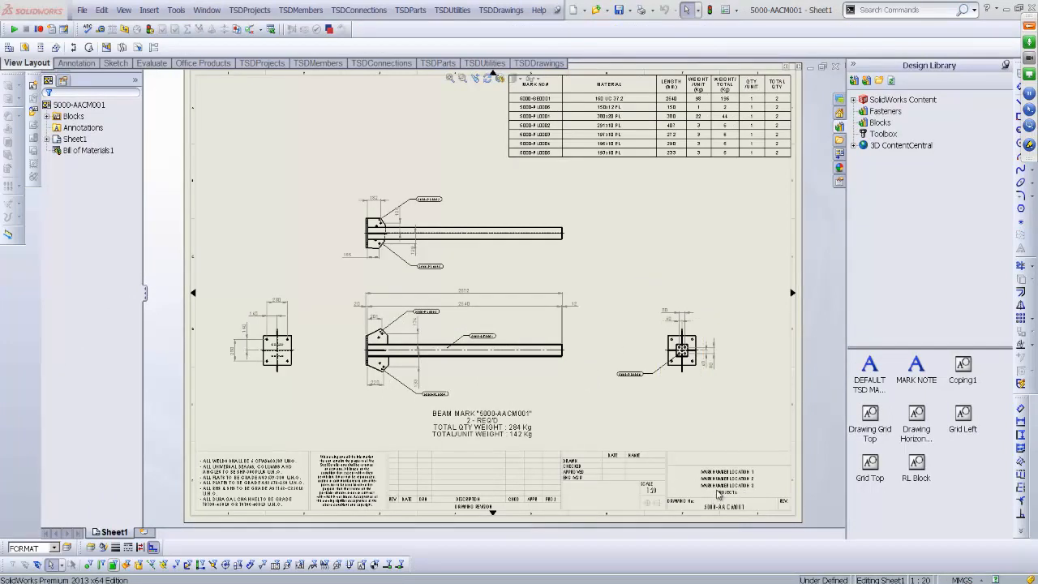
scroll(759, 256, "down", 3)
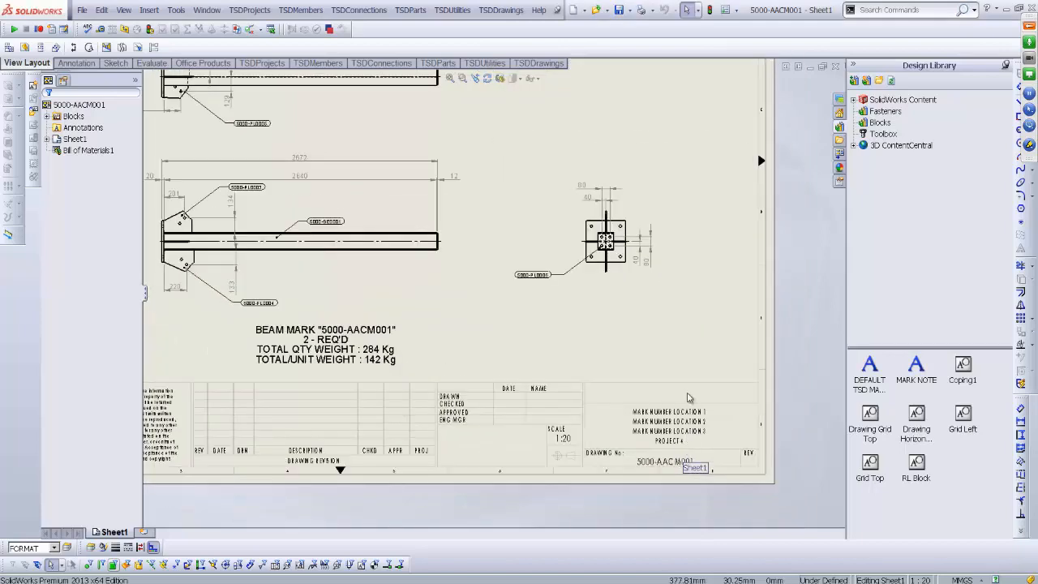
Enter sheet format editing and inspect the property link text of the drawing number note in the title block
right_click(647, 103)
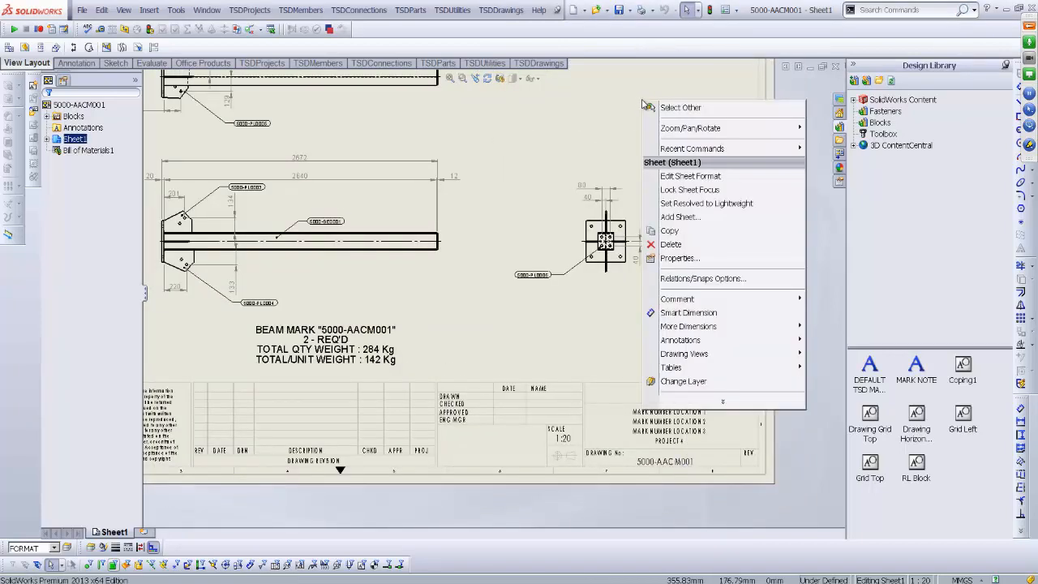
left_click(729, 176)
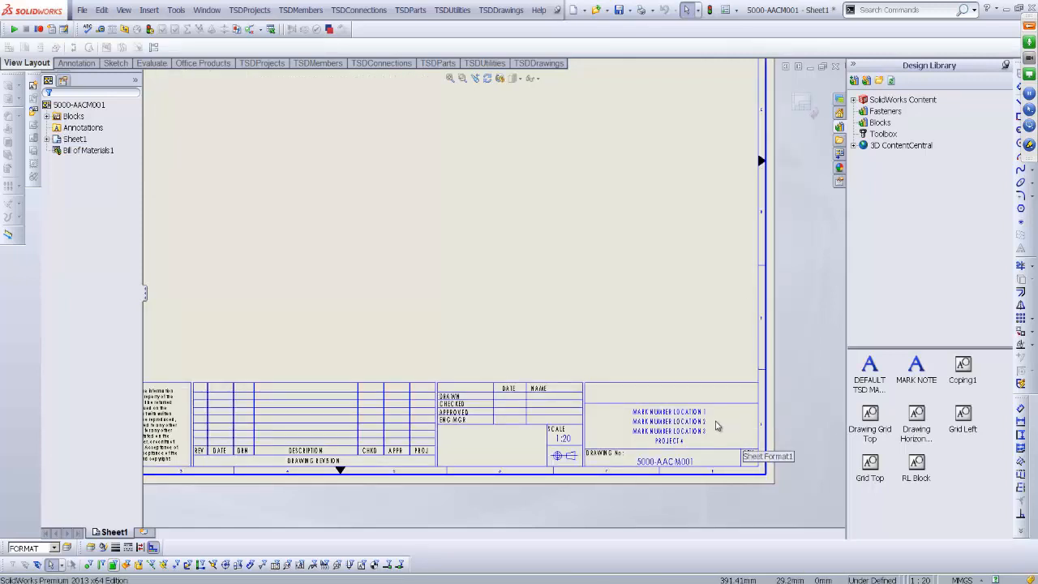
scroll(578, 439, "down", 3)
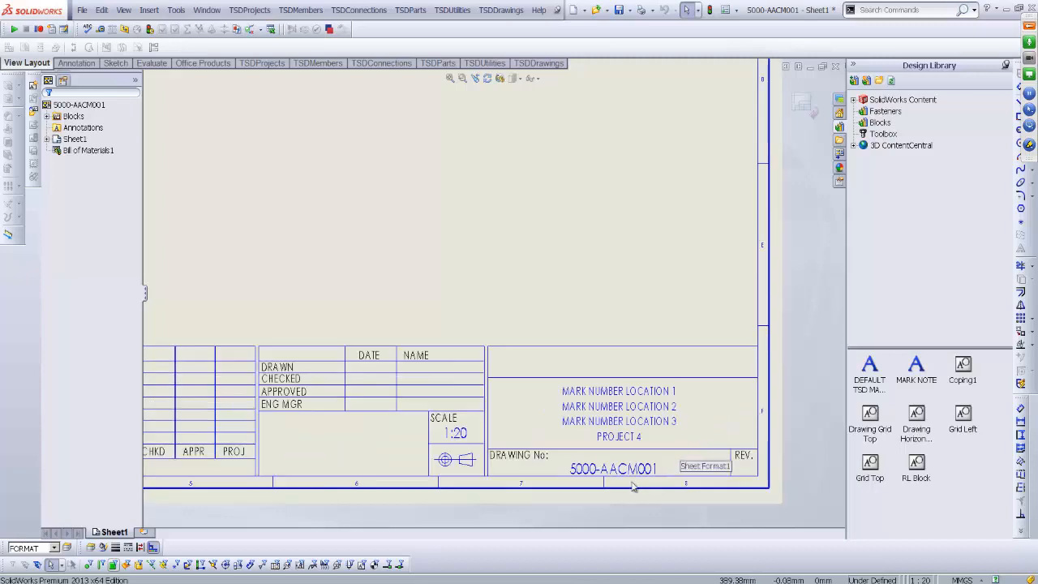
left_click(589, 437)
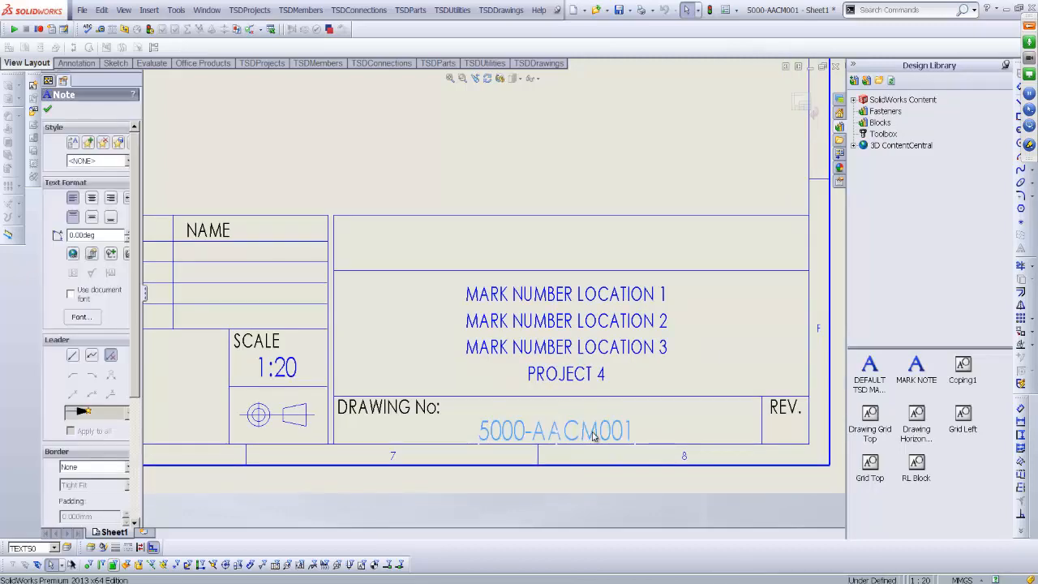
right_click(593, 436)
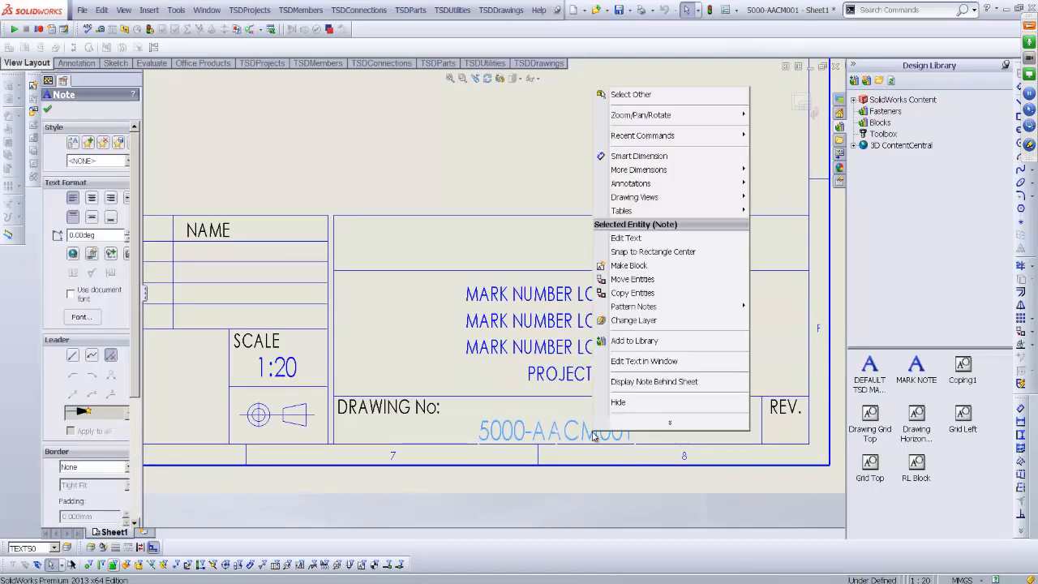
left_click(643, 361)
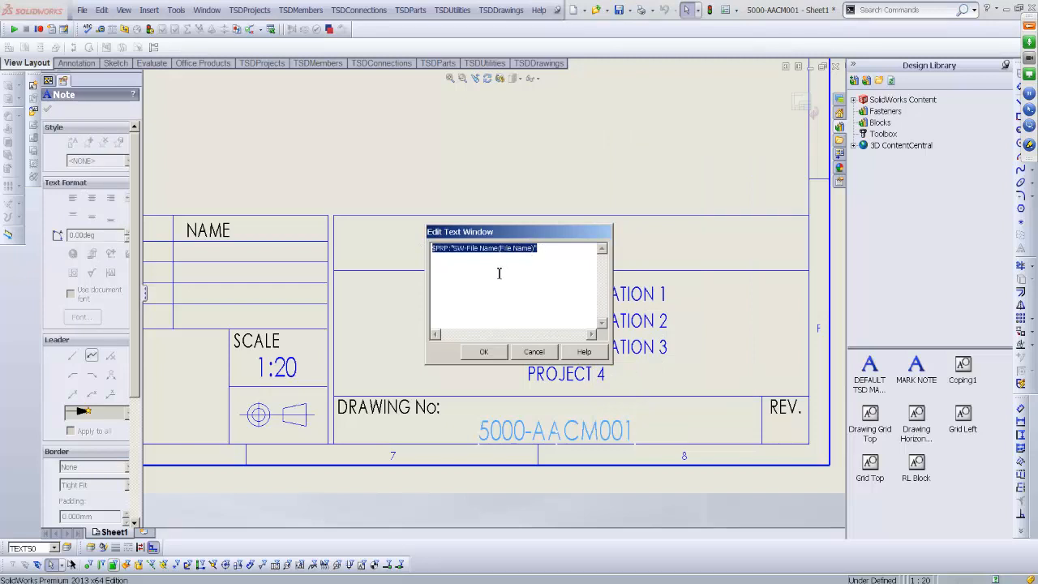
left_click(540, 352)
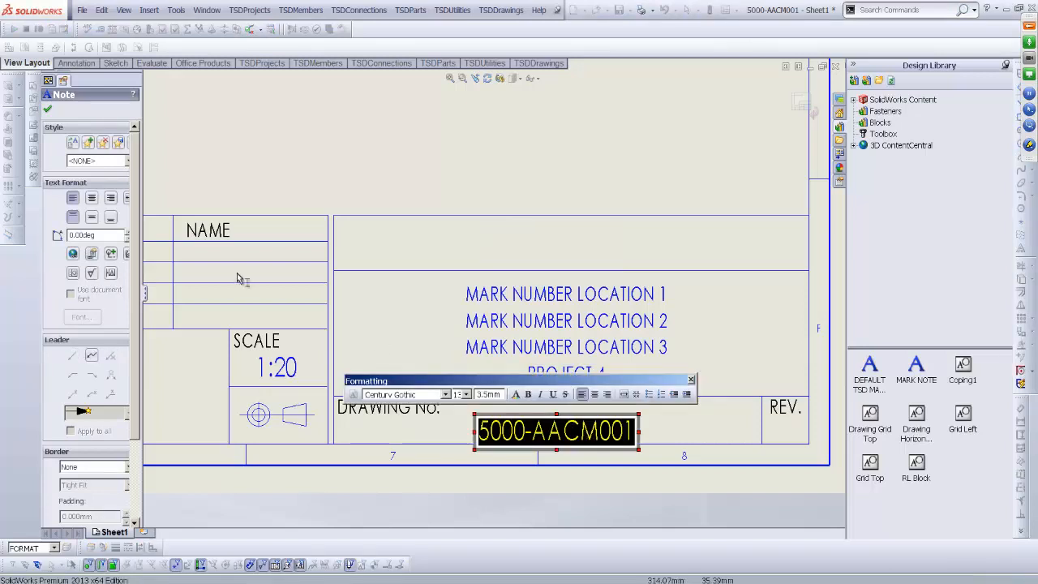
Link the drawing number note to the MARK property of the model in the view specified in sheet properties, and return to the sheet
left_click(94, 256)
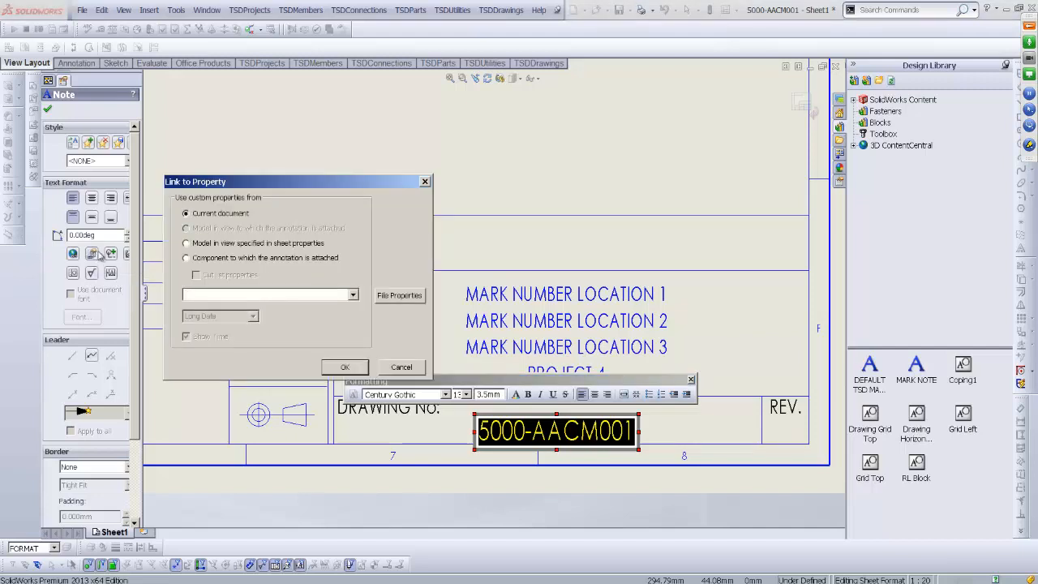
left_click(203, 243)
left_click(353, 295)
left_click(261, 334)
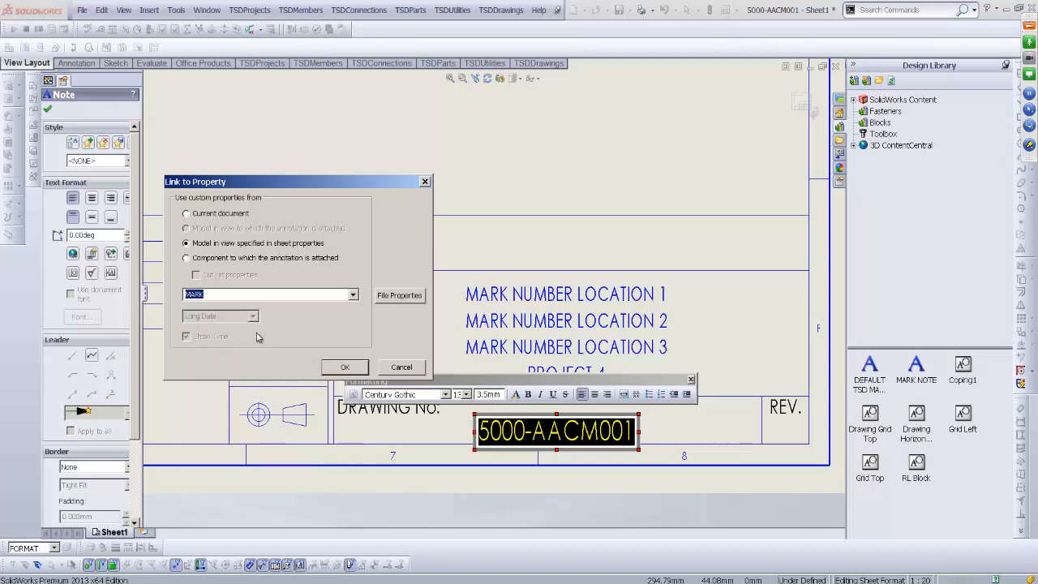
left_click(350, 371)
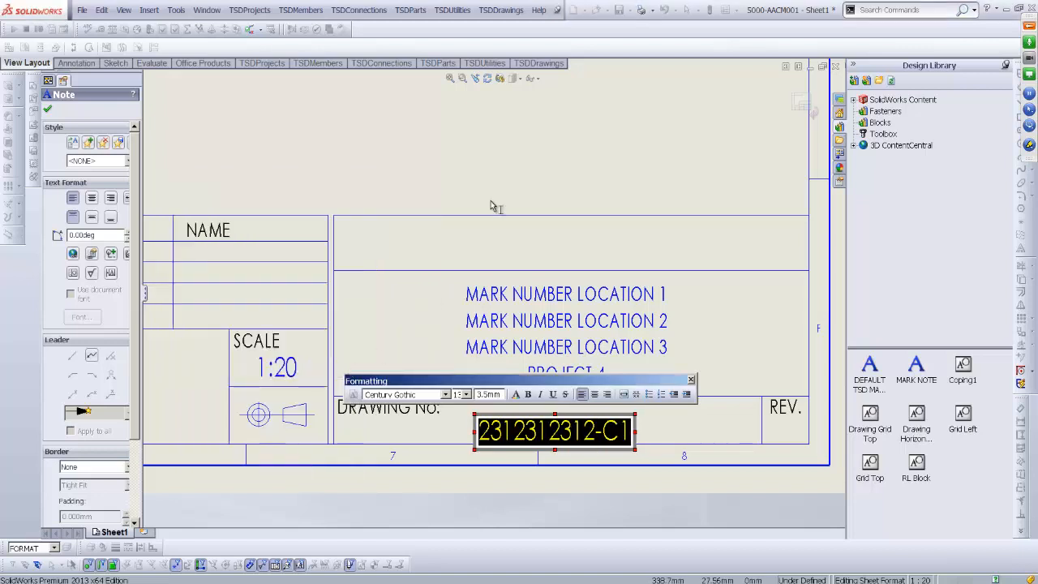
left_click(531, 142)
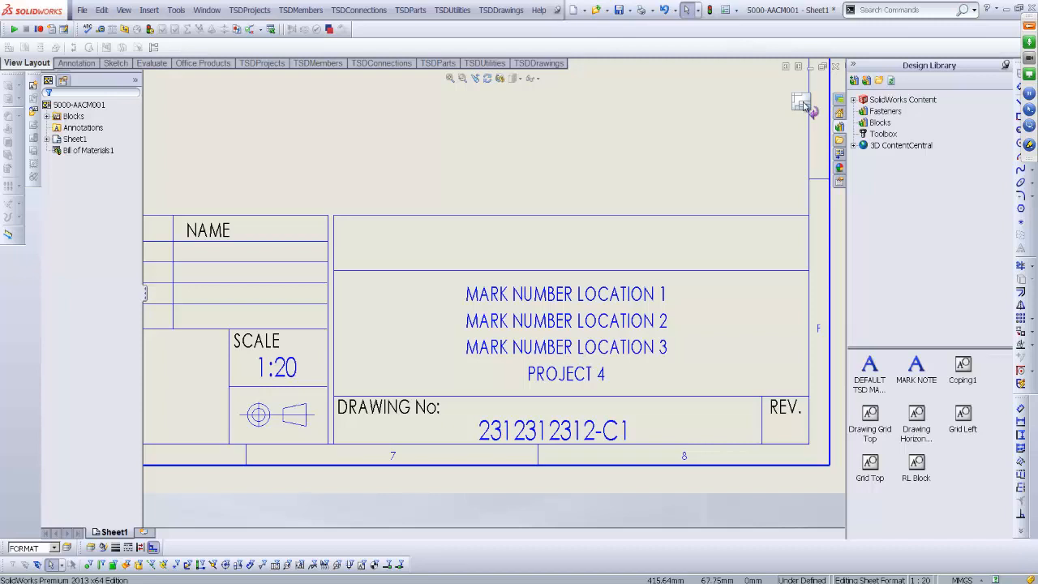
left_click(801, 104)
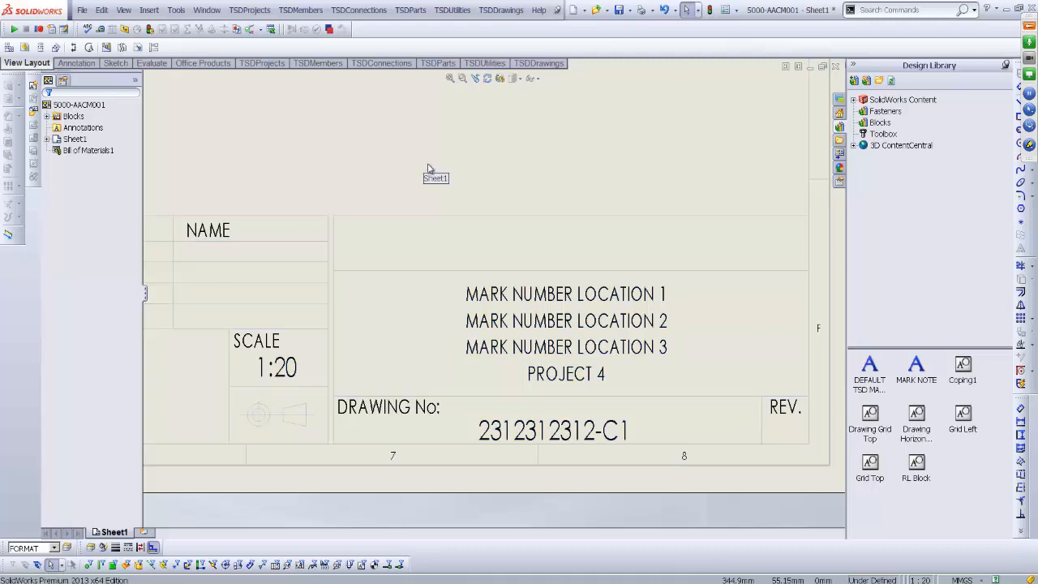
Place the MARK NOTE from the Design Library on the sheet near the existing beam mark note below the column view
key("f")
mouse_move(437, 192)
middle_mouse_down()
mouse_move(625, 296)
mouse_move(693, 297)
middle_mouse_up()
scroll(416, 285, "up", 2)
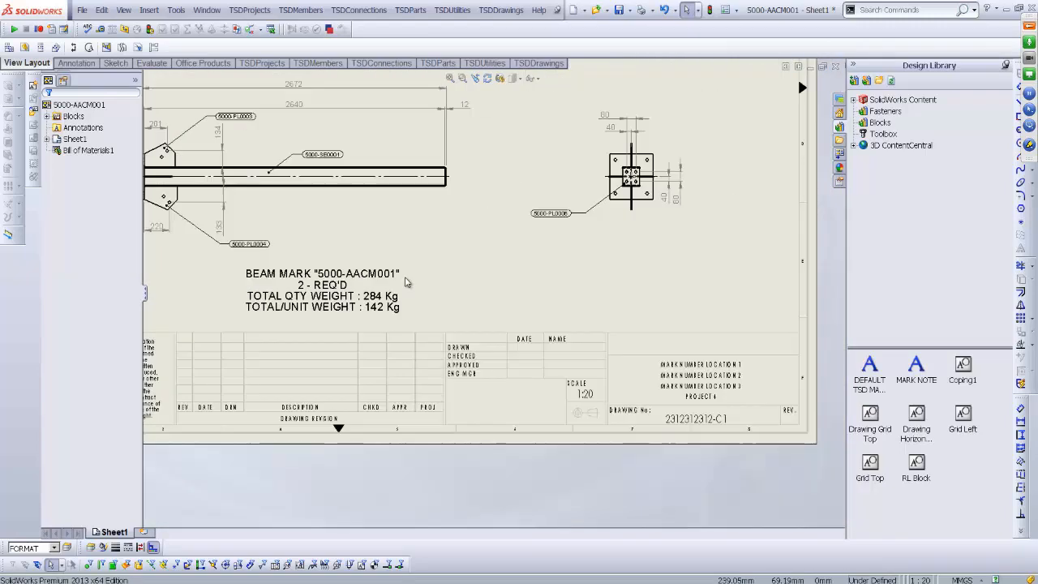
middle_click_drag(312, 273, 426, 270)
scroll(425, 270, "down", 2)
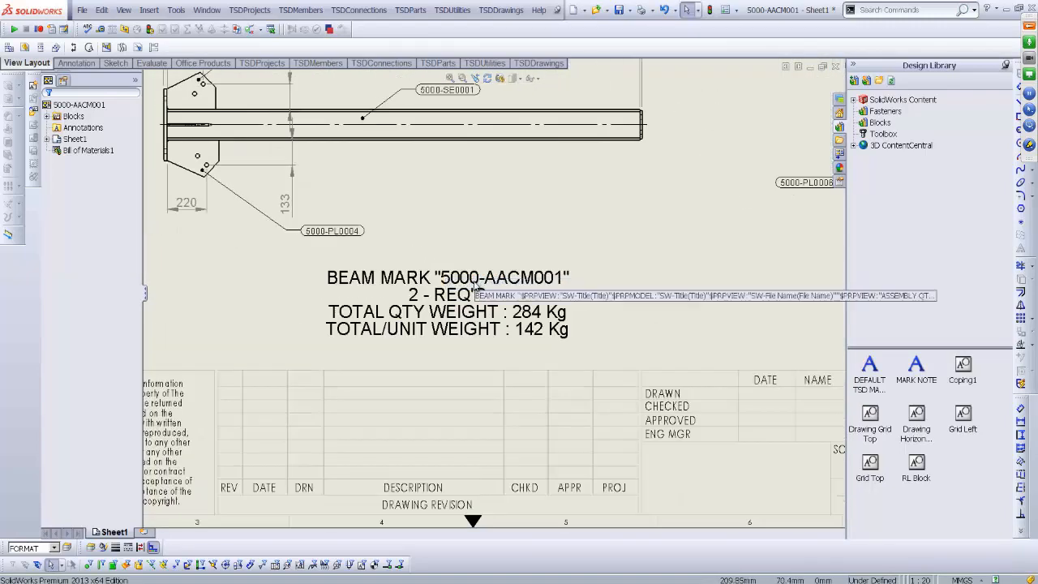
scroll(476, 290, "down", 1)
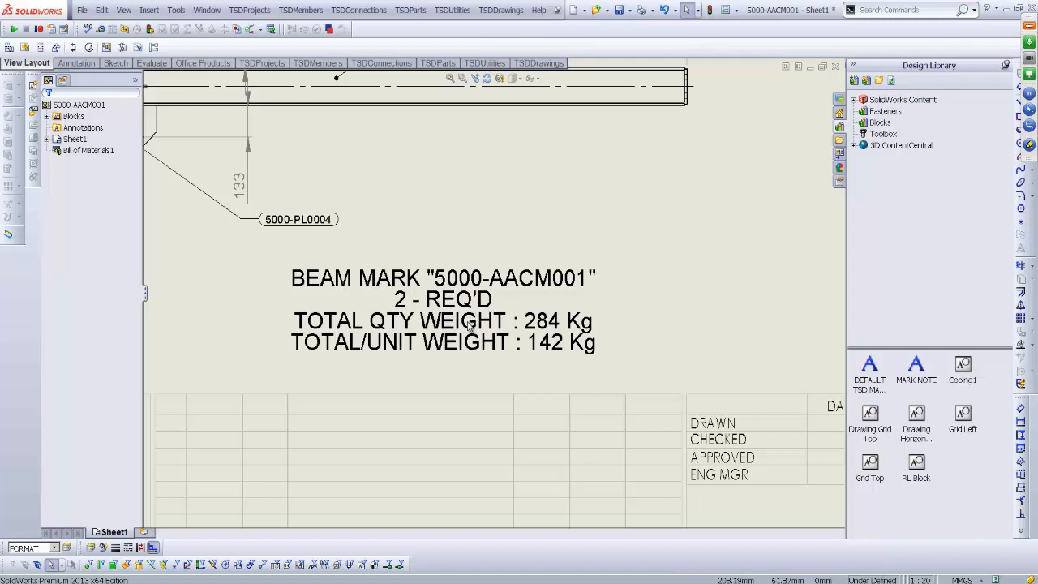
left_click(921, 375)
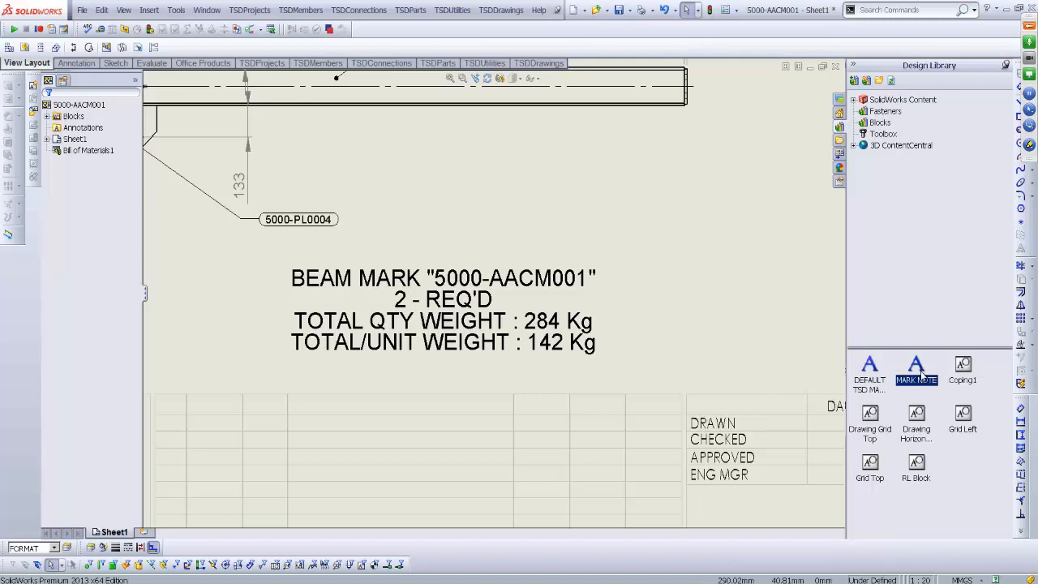
left_click(870, 383)
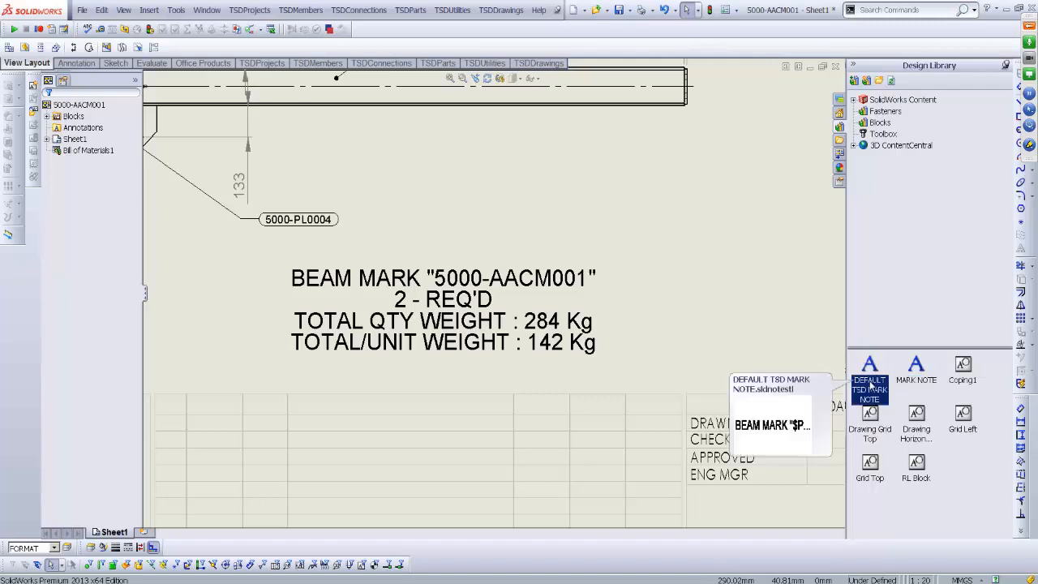
left_click(917, 369)
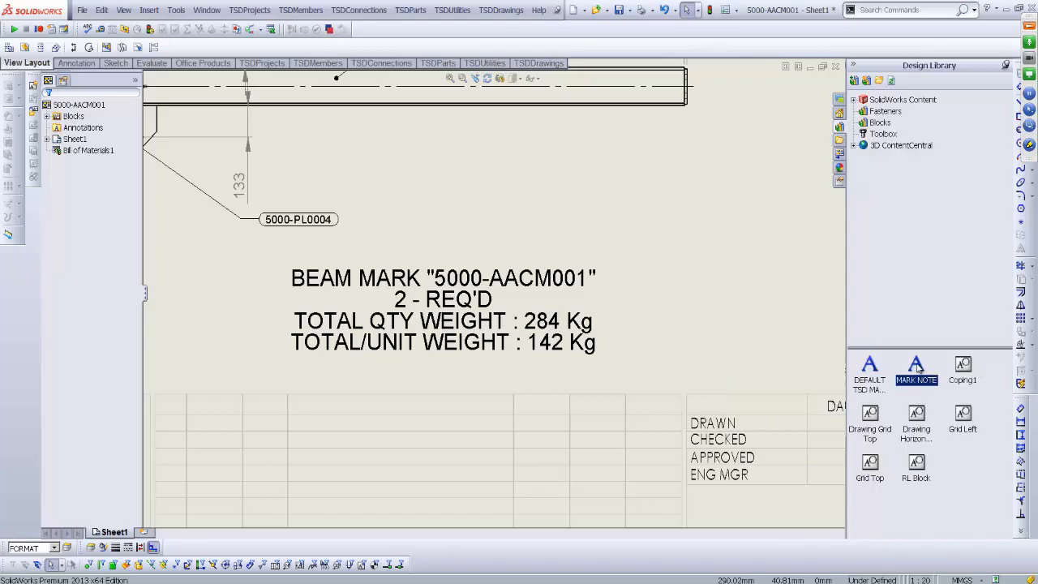
mouse_move(917, 369)
left_mouse_down()
mouse_move(561, 171)
mouse_move(504, 170)
mouse_move(499, 181)
mouse_move(464, 187)
mouse_move(487, 171)
mouse_move(466, 166)
mouse_move(639, 180)
left_mouse_up()
key("Escape")
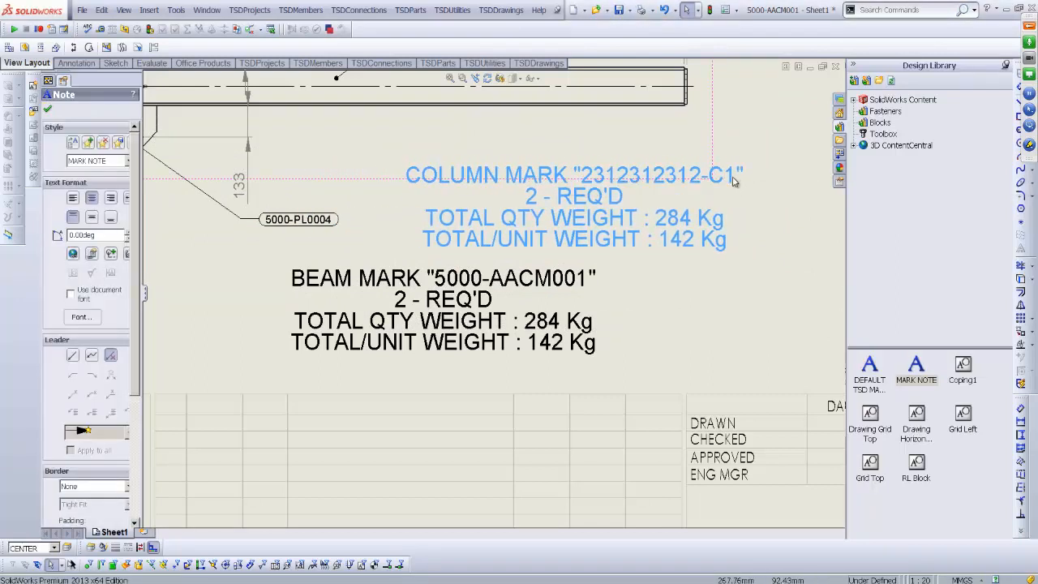
Examine the property link text of the column mark note in the Edit Text Window, and close it without changes
right_click(571, 200)
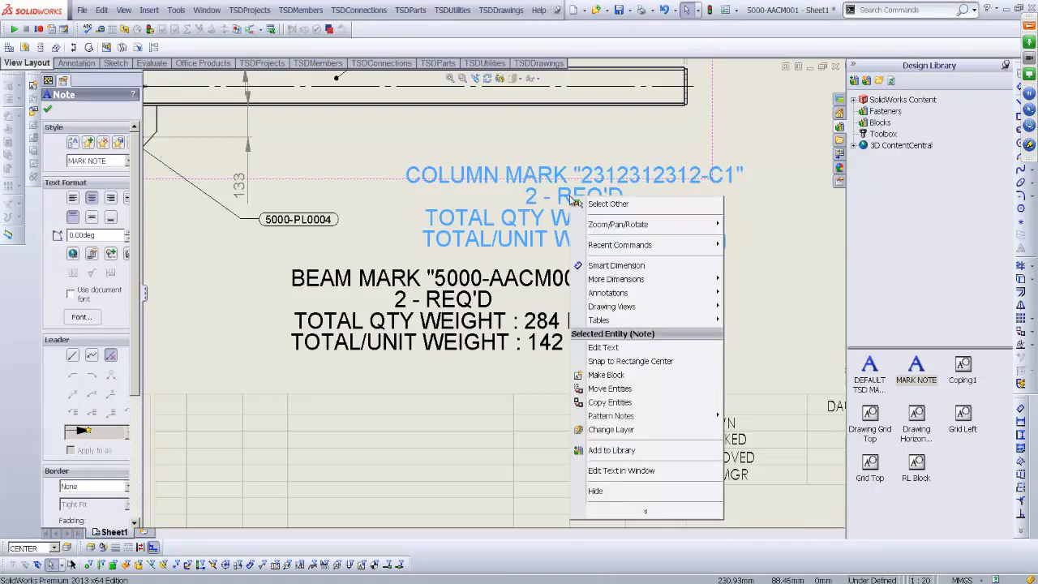
left_click(622, 470)
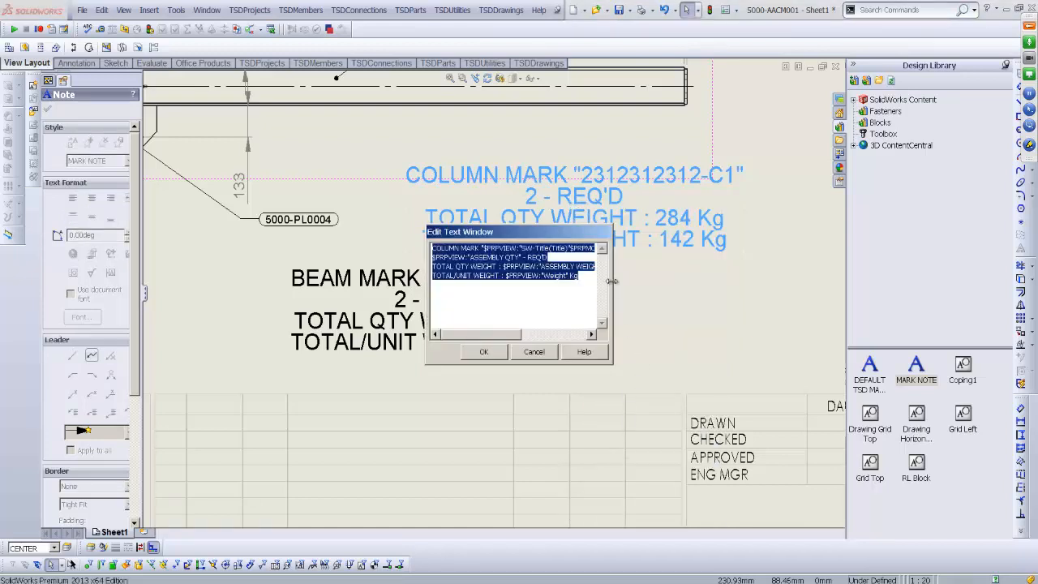
left_click_drag(611, 281, 775, 288)
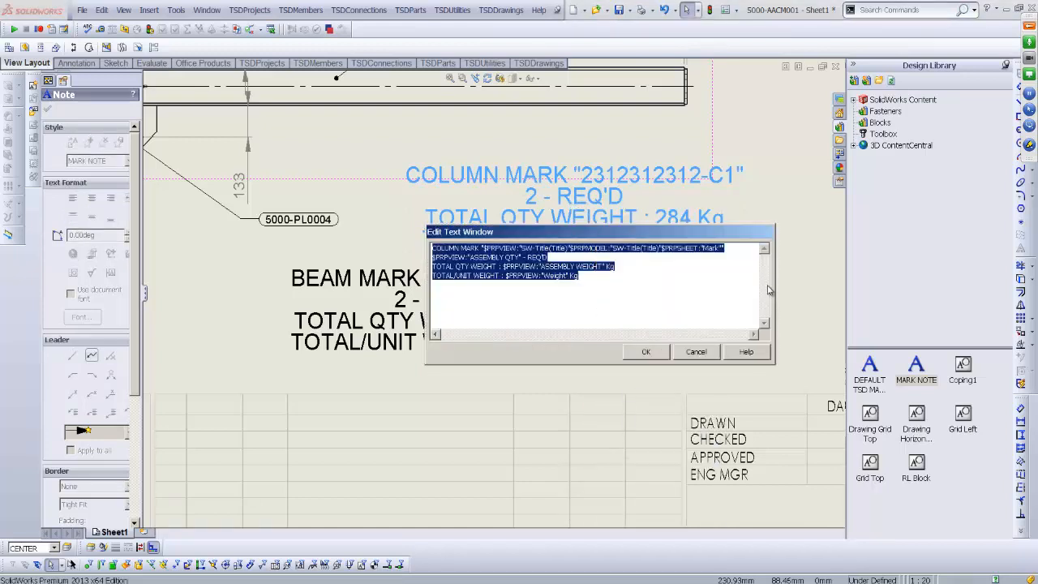
left_click(729, 251)
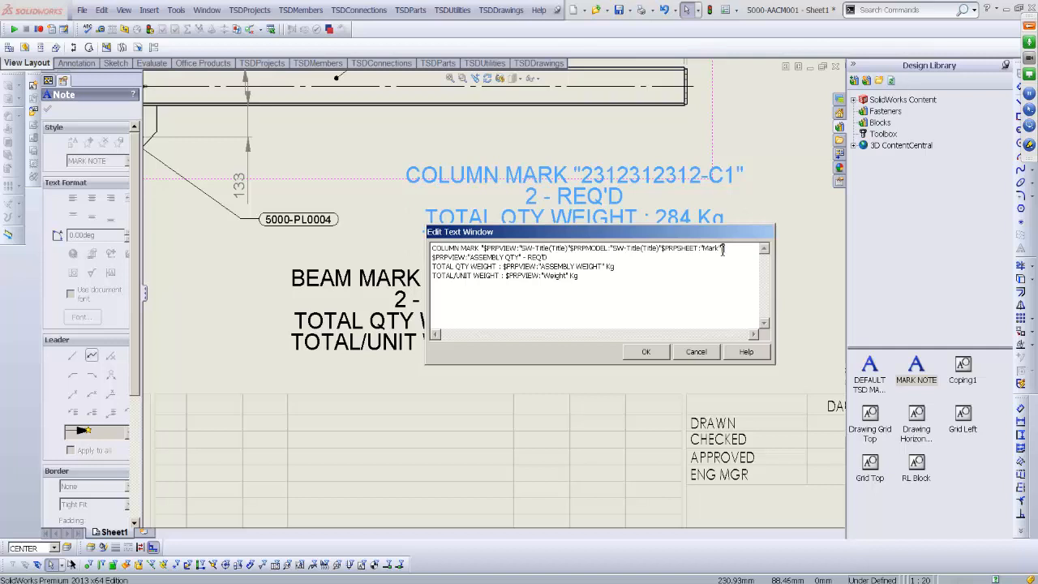
left_click_drag(723, 249, 573, 247)
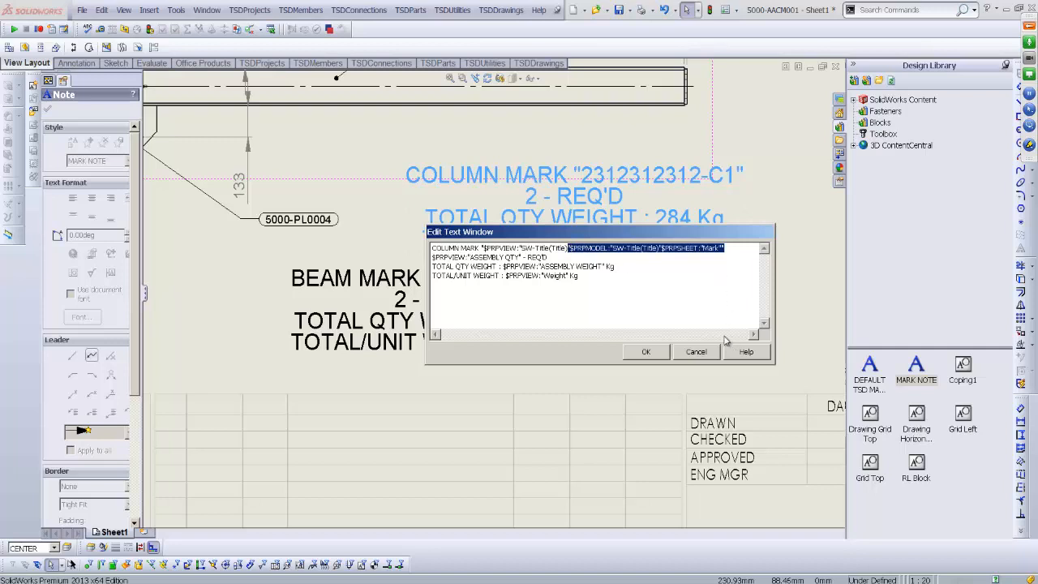
left_click(646, 351)
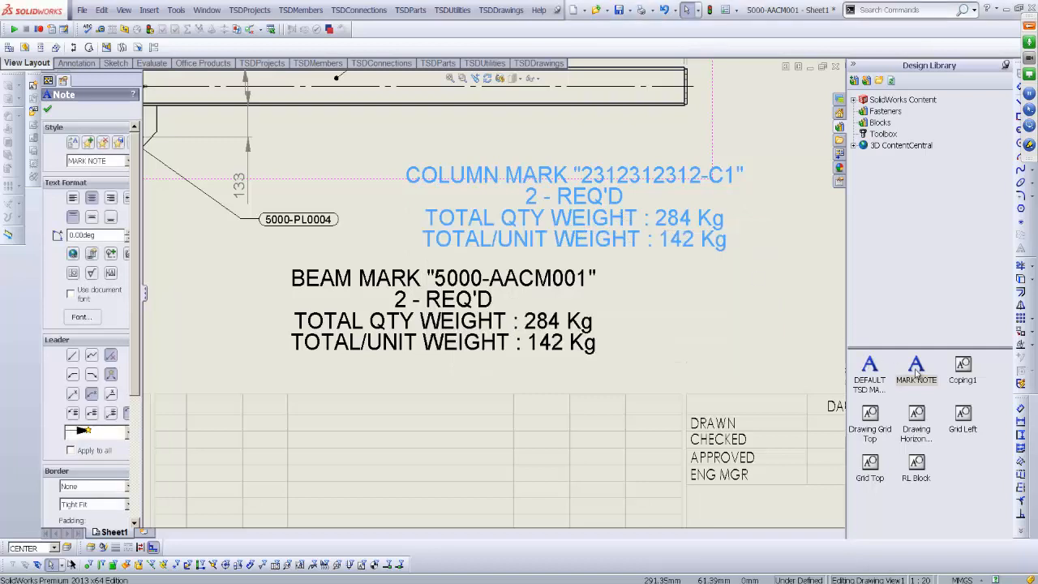
Delete the old beam mark note and move the column mark note into its place centred below the column view
mouse_move(917, 367)
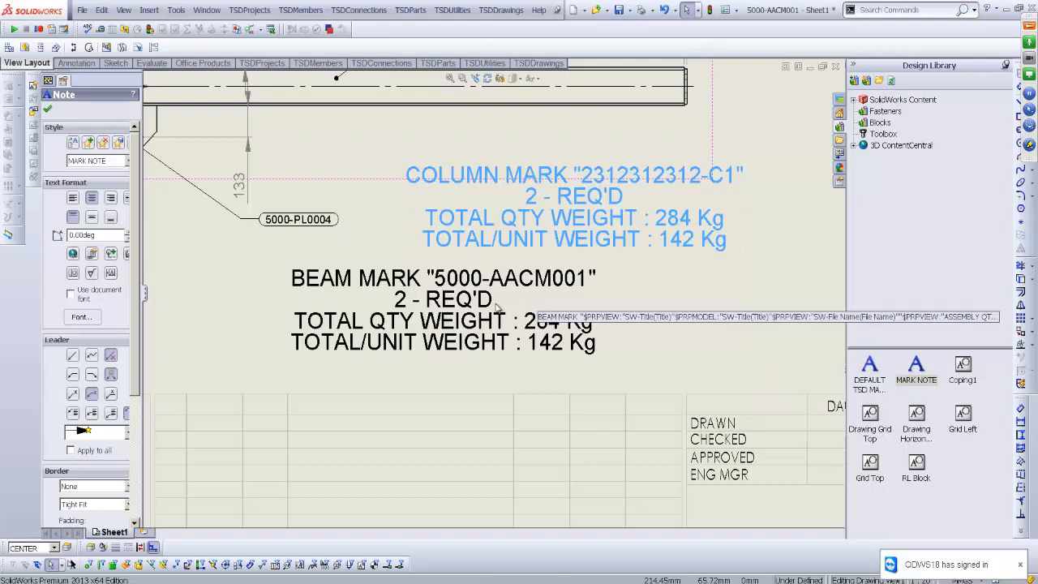
left_click(497, 307)
scroll(496, 306, "down", 3)
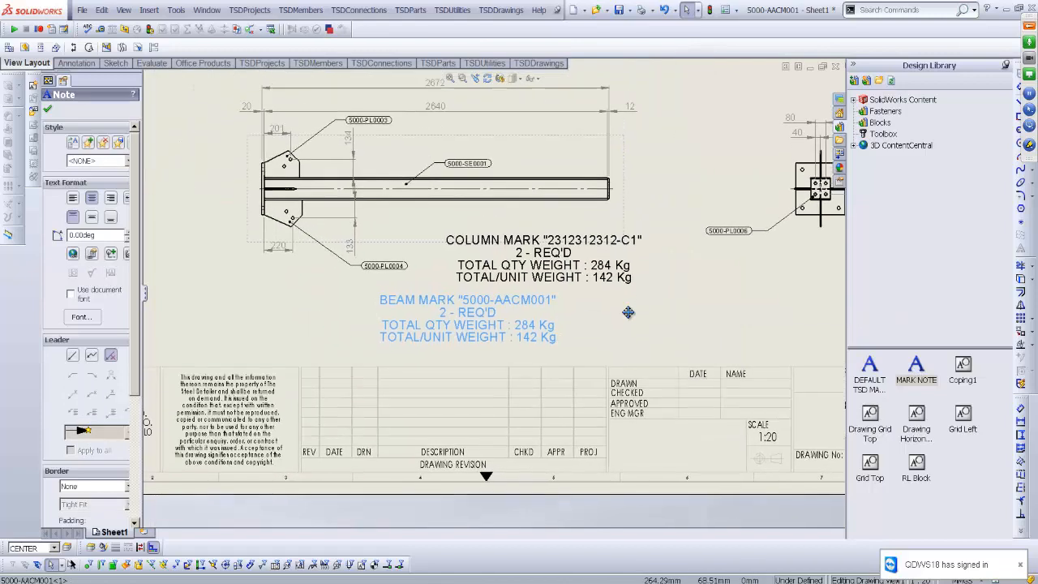
middle_click_drag(628, 312, 641, 363)
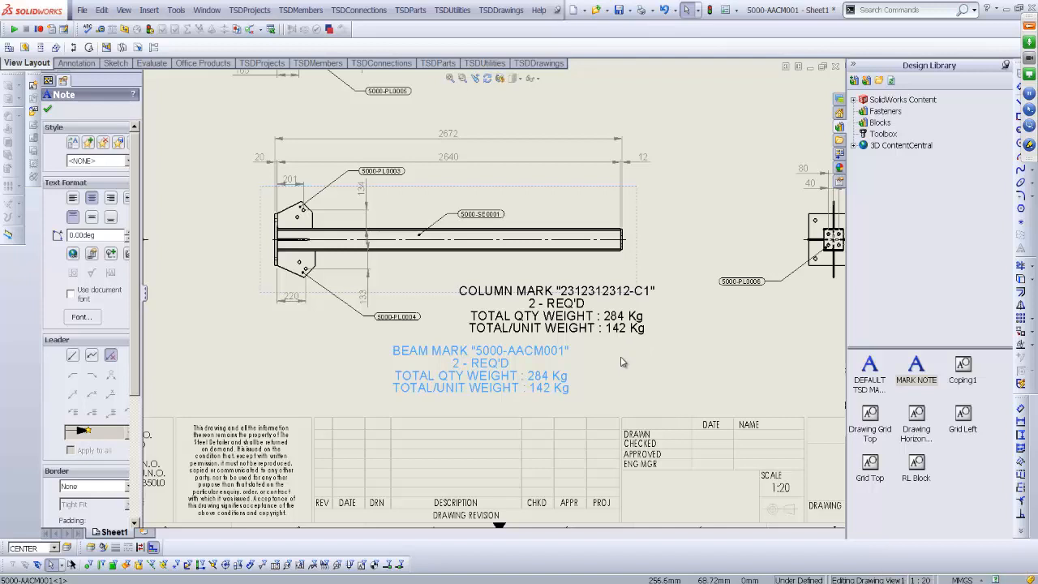
key("Escape")
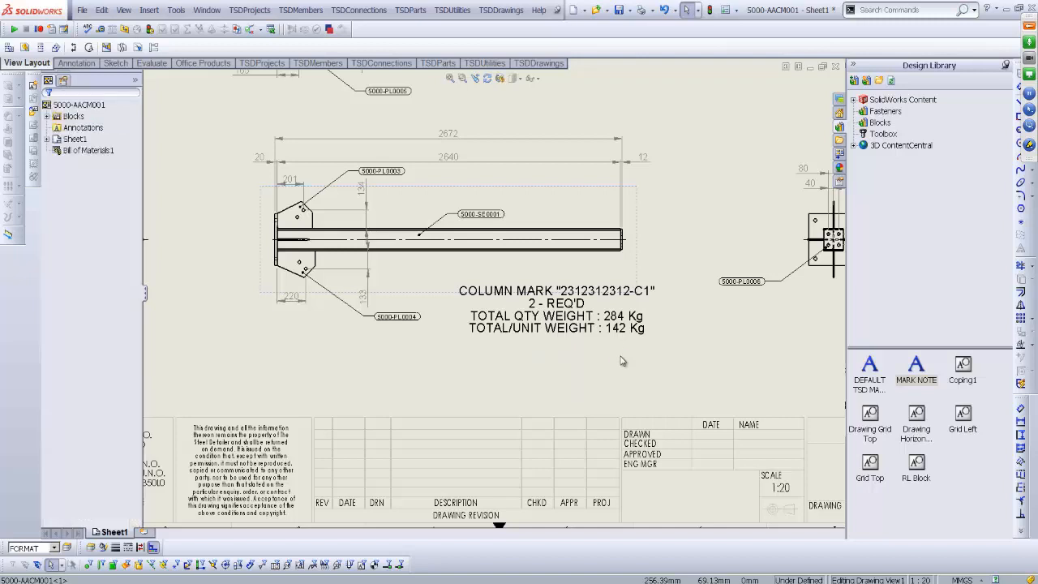
left_click_drag(572, 300, 478, 351)
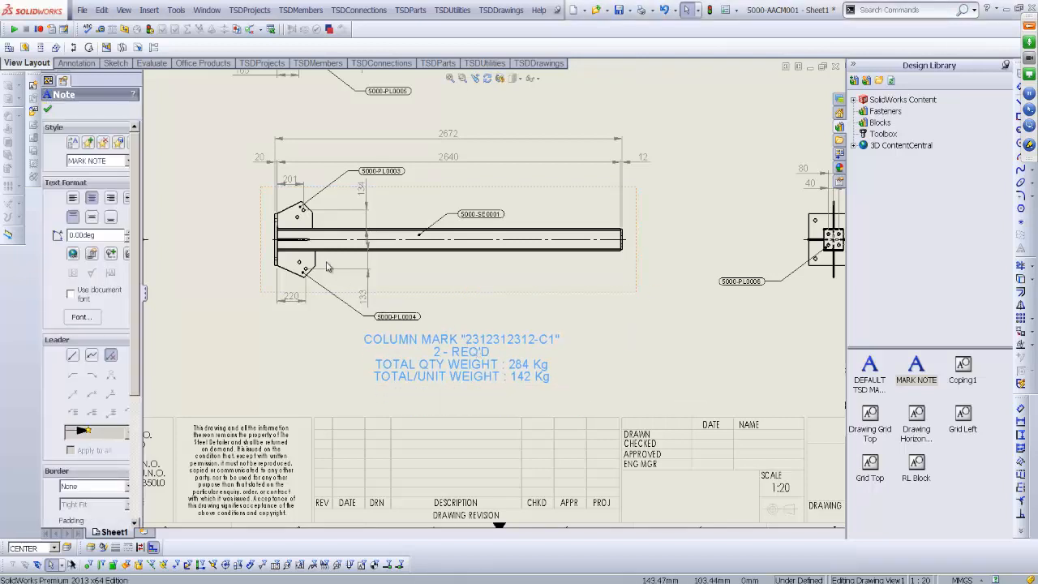
left_click(602, 353)
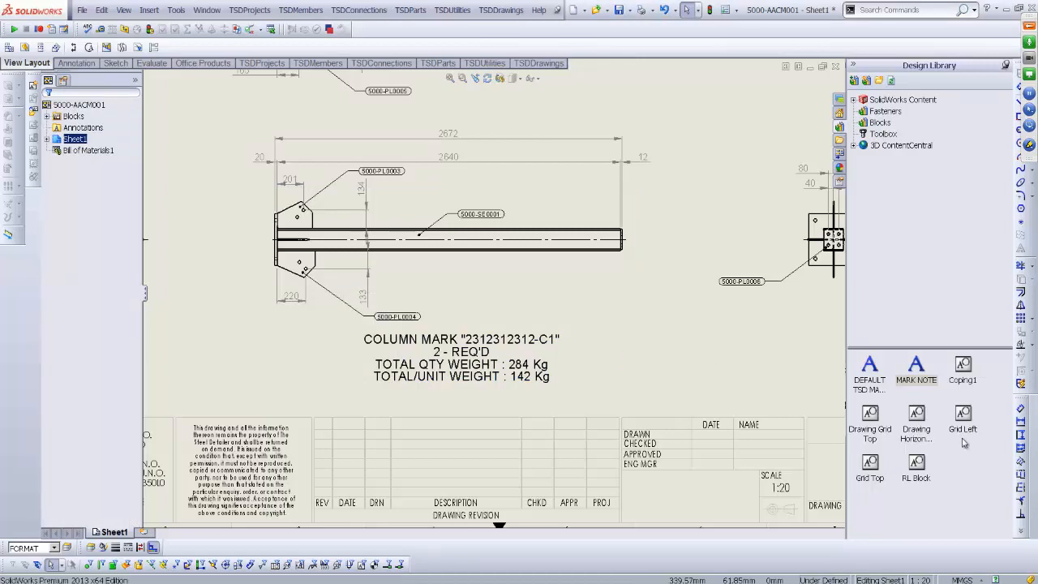
Examine the part mark balloons on the plates and section in the column view above the mark note
scroll(552, 349, "down", 4)
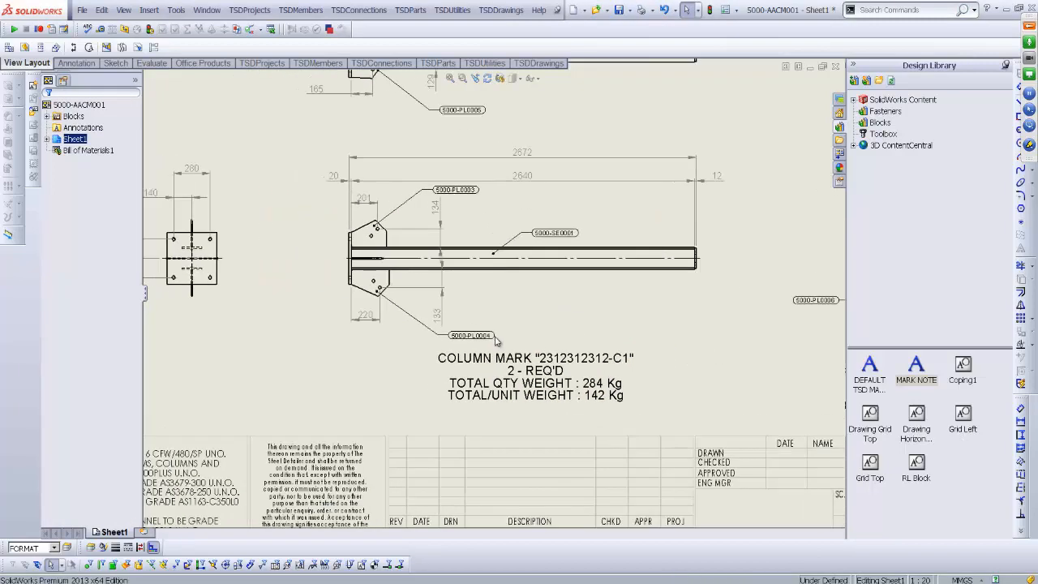
scroll(510, 355, "down", 1)
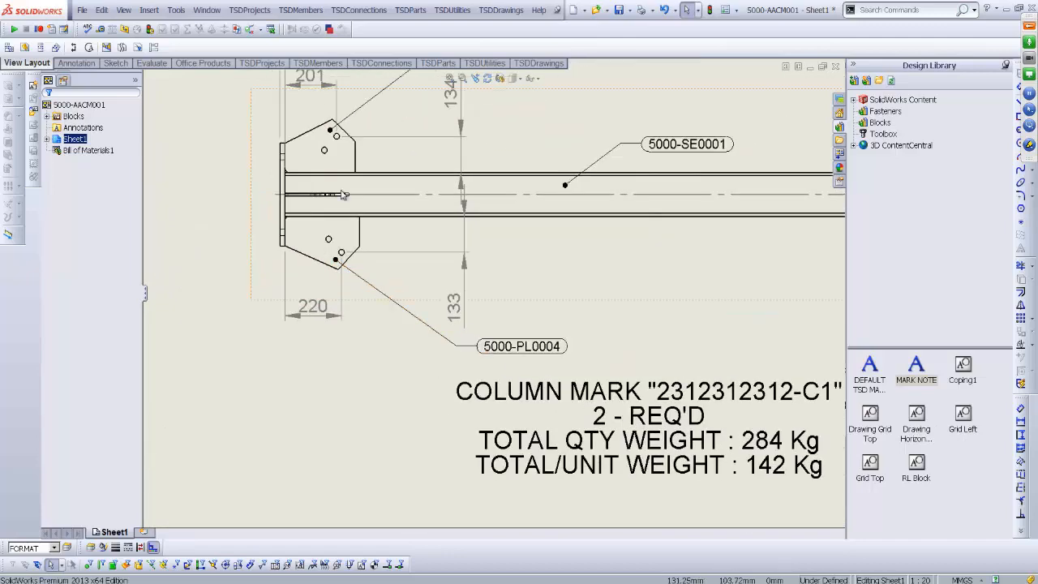
mouse_move(538, 109)
middle_mouse_down()
mouse_move(519, 215)
mouse_move(447, 171)
middle_mouse_up()
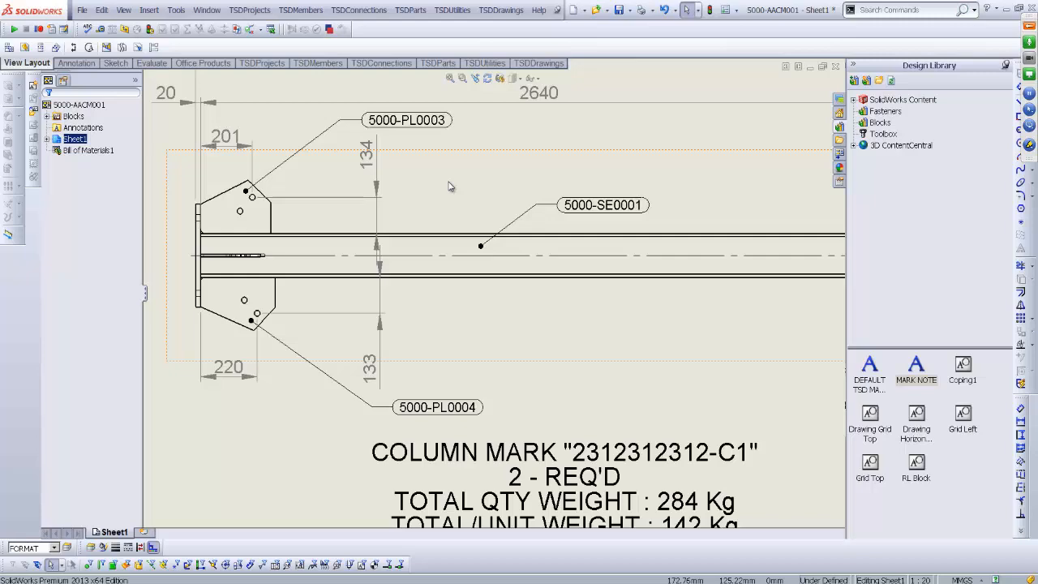
scroll(479, 253, "up", 3)
middle_click_drag(647, 237, 426, 226)
scroll(410, 234, "down", 1)
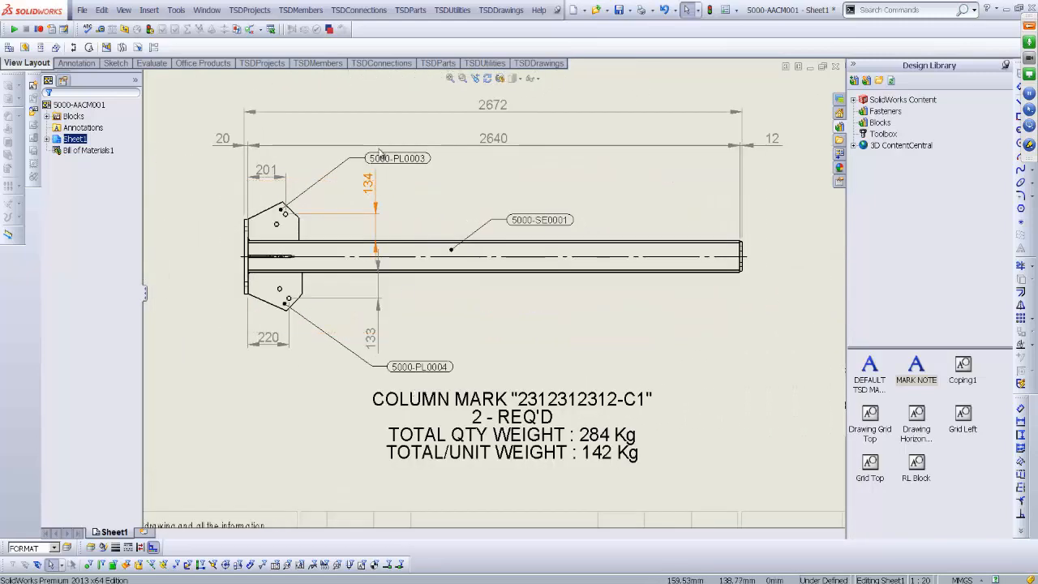
Examine the property link text of the 5000-PL0004 balloon on the lower plate and leave it unchanged
scroll(419, 370, "down", 1)
left_click(422, 360)
double_click(422, 360)
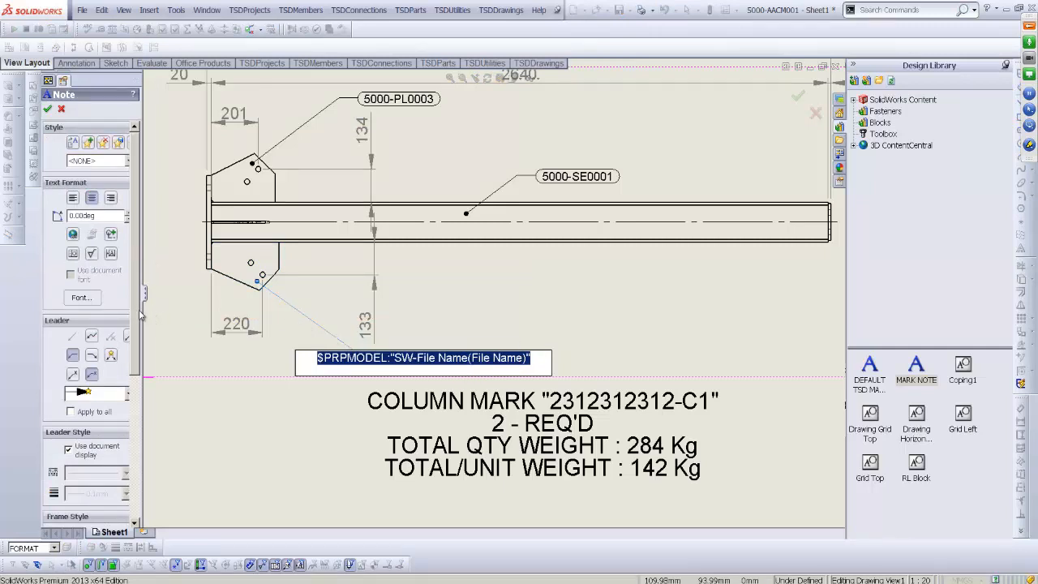
left_click(519, 340)
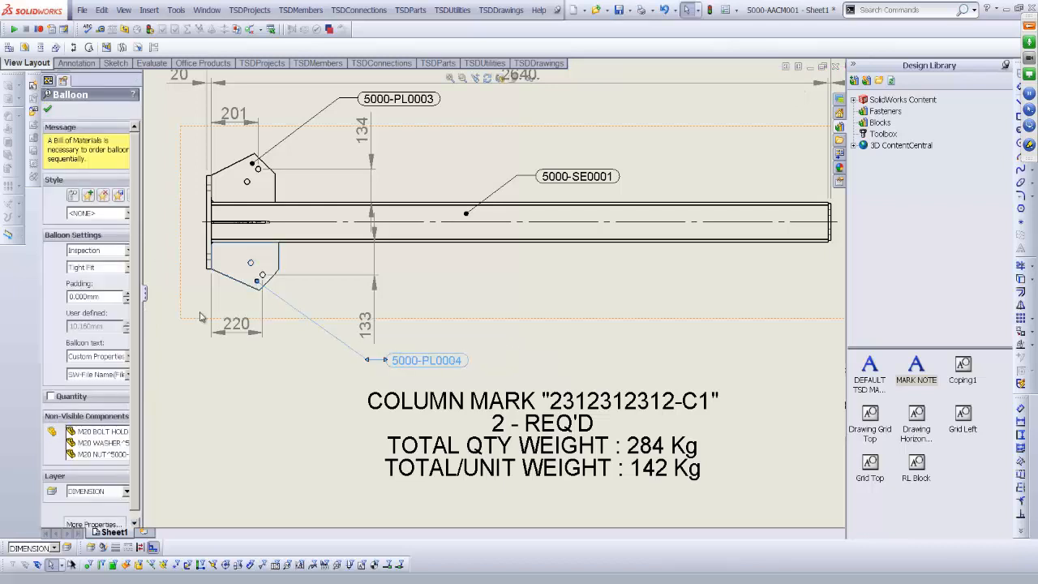
Examine the balloon text types and the custom properties available for the lower plate's balloon, keeping Custom Properties and SW-File Name
left_click_drag(143, 317, 195, 318)
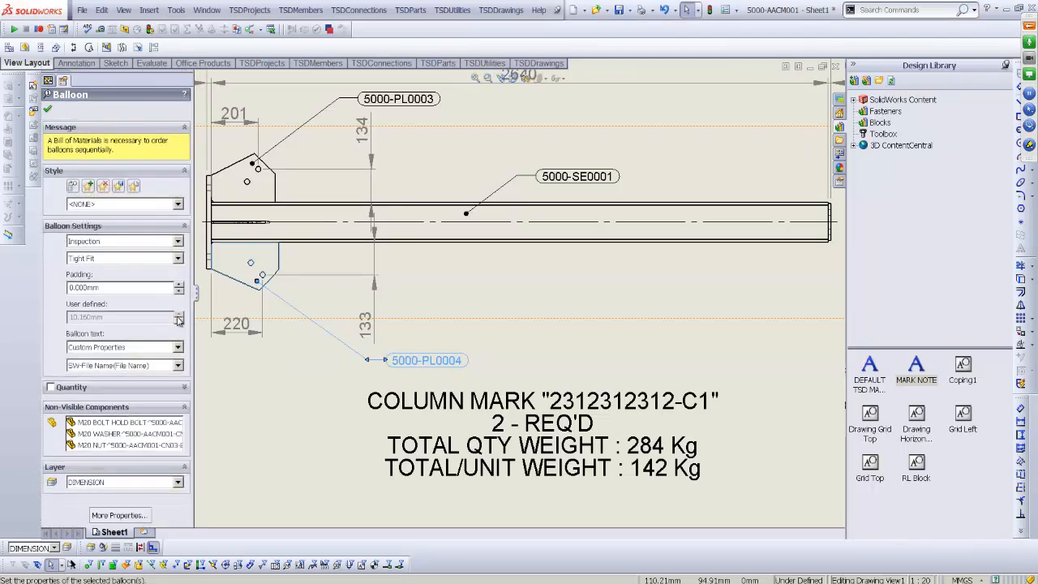
left_click(177, 366)
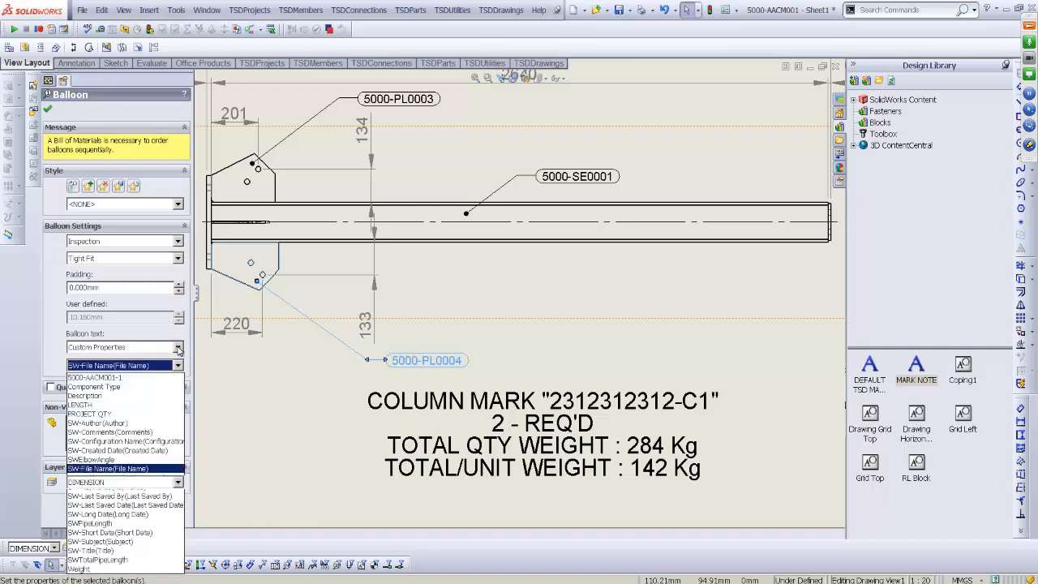
left_click(178, 347)
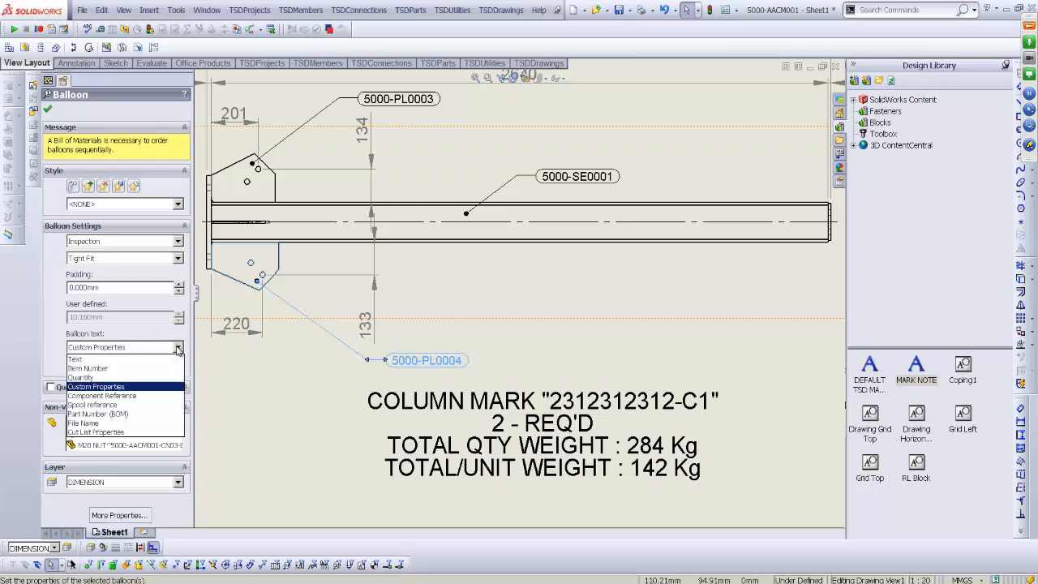
left_click(106, 387)
left_click(178, 365)
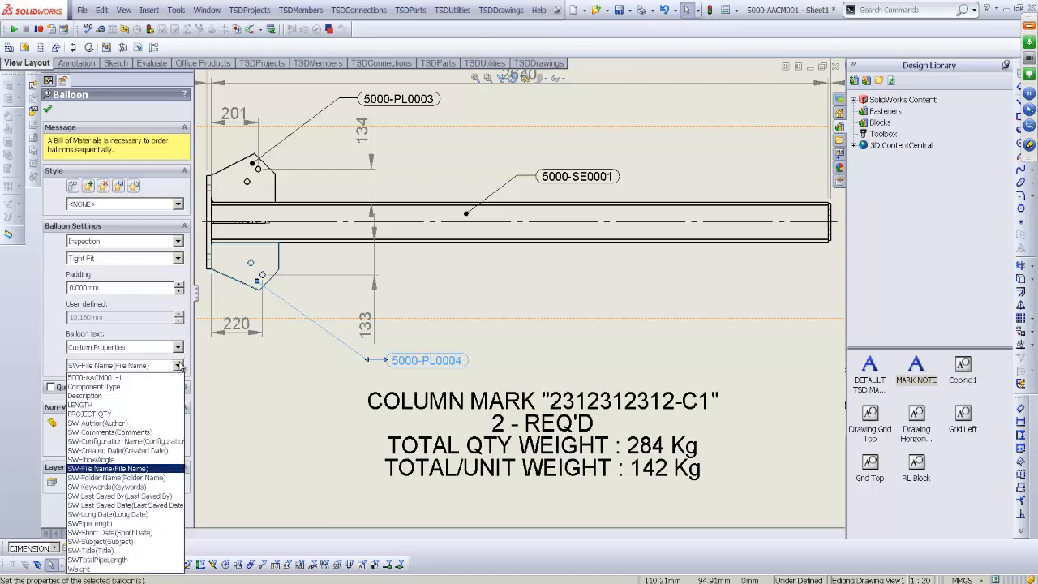
left_click(483, 334)
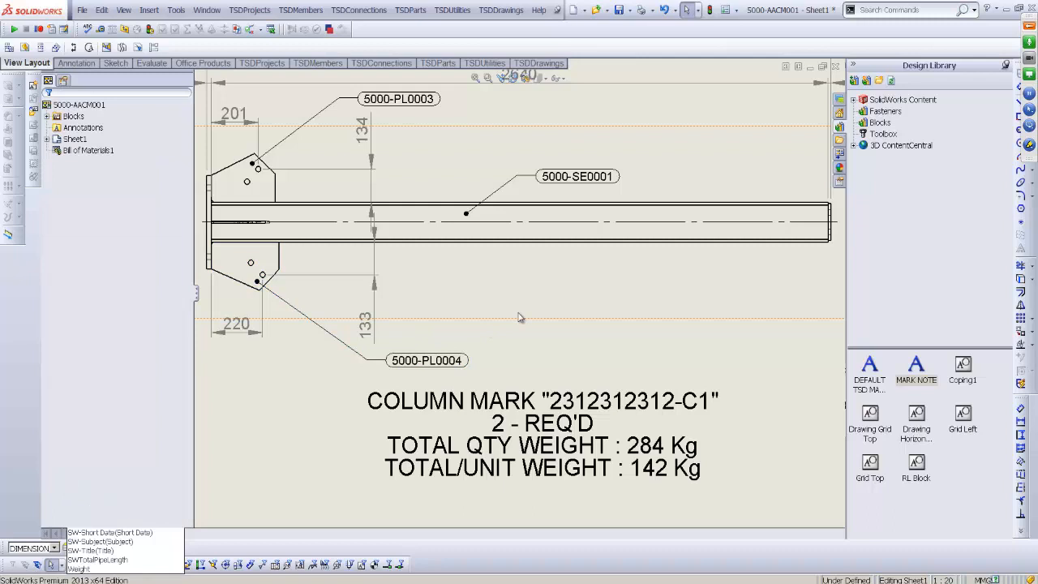
Change the custom property shown in the 5000-SE0001 column section's balloon to MARK
left_click(584, 179)
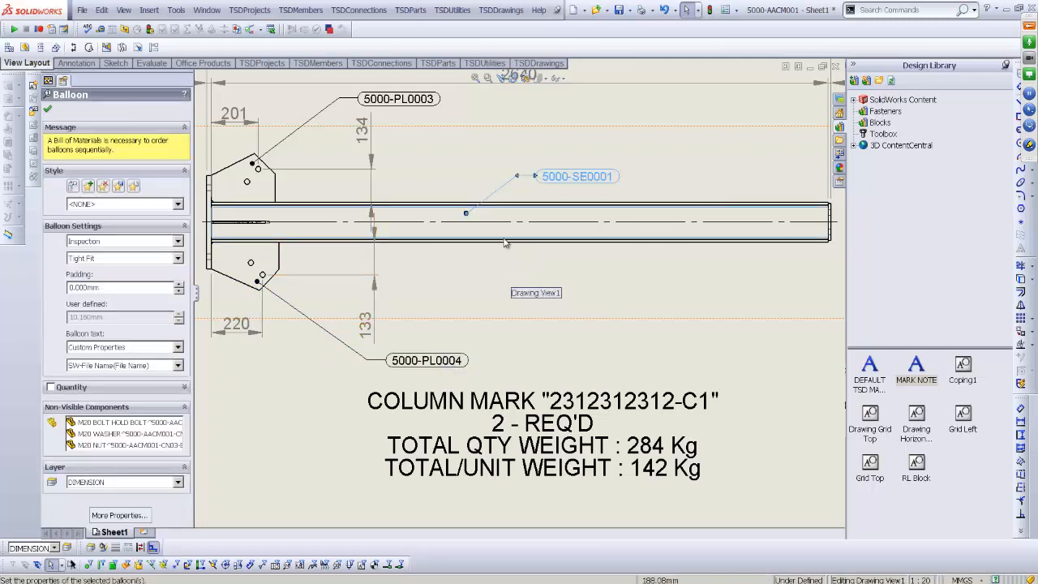
left_click(178, 366)
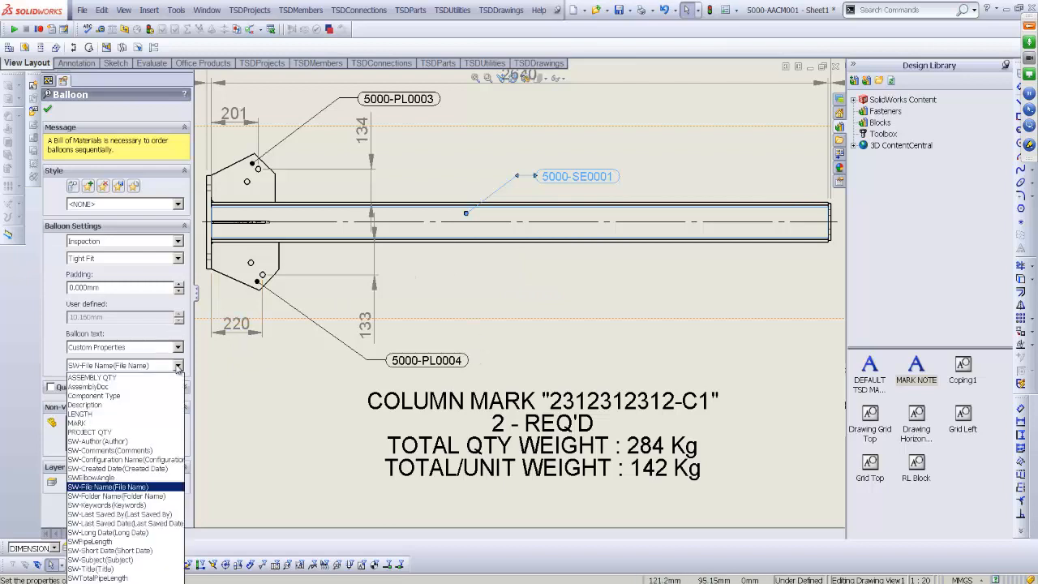
left_click(135, 423)
left_click(610, 297)
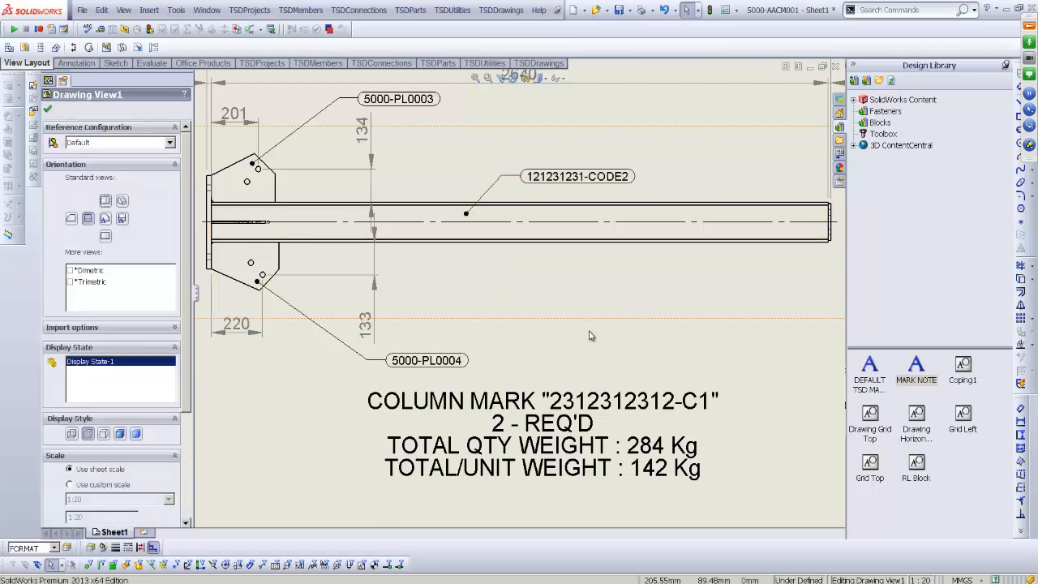
Examine the bill of materials table on the drawing sheet
scroll(600, 336, "up", 3)
middle_click_drag(543, 316, 392, 377)
scroll(570, 251, "up", 2)
mouse_move(635, 202)
middle_mouse_down()
mouse_move(617, 223)
mouse_move(553, 393)
middle_mouse_up()
scroll(549, 271, "down", 4)
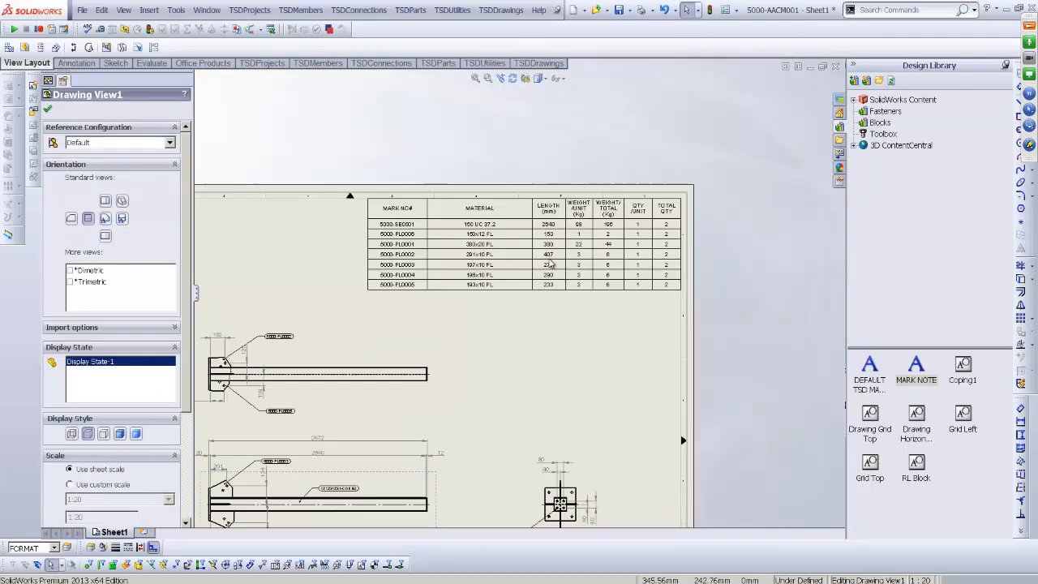
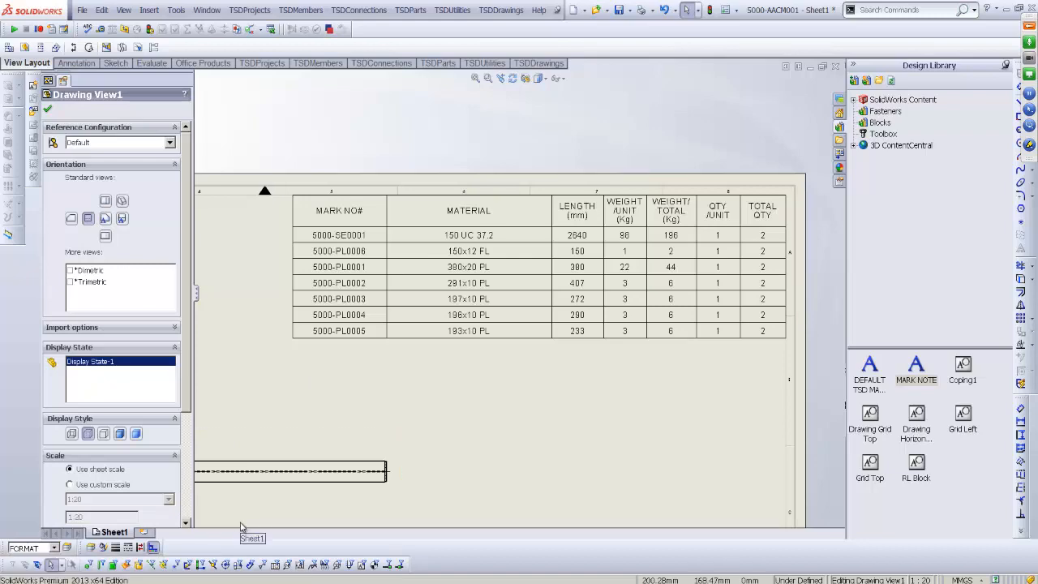
Switch to Windows Explorer and open the folder C:\The Steel Detailer\BOM Templates
key("super+e")
left_click(325, 400)
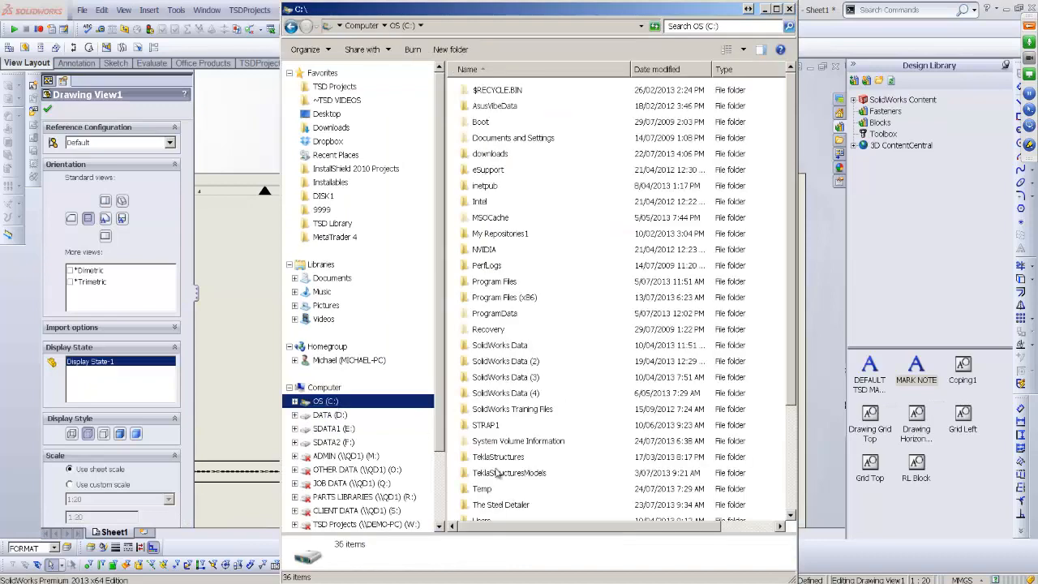
double_click(501, 504)
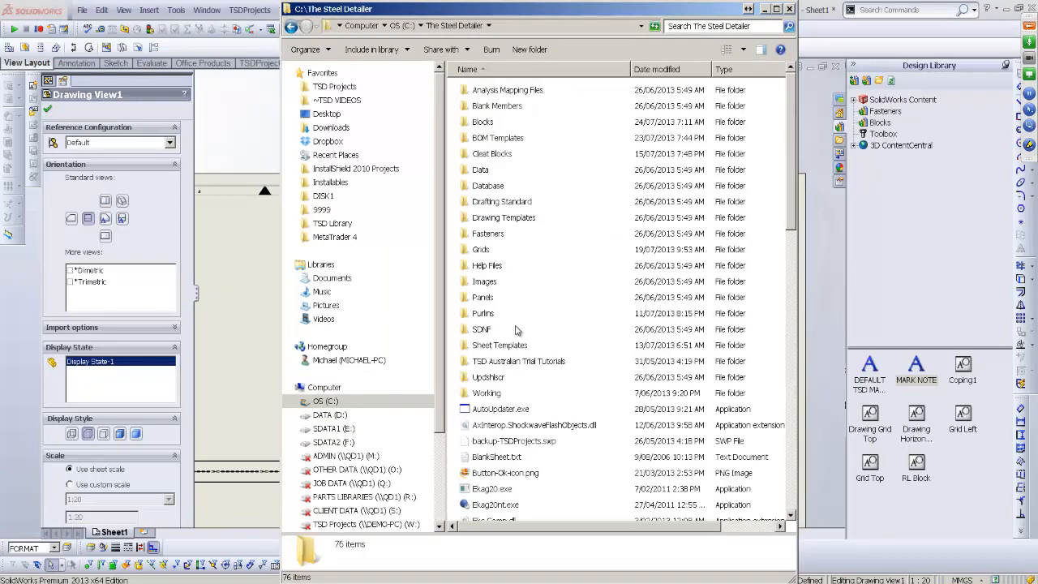
double_click(498, 140)
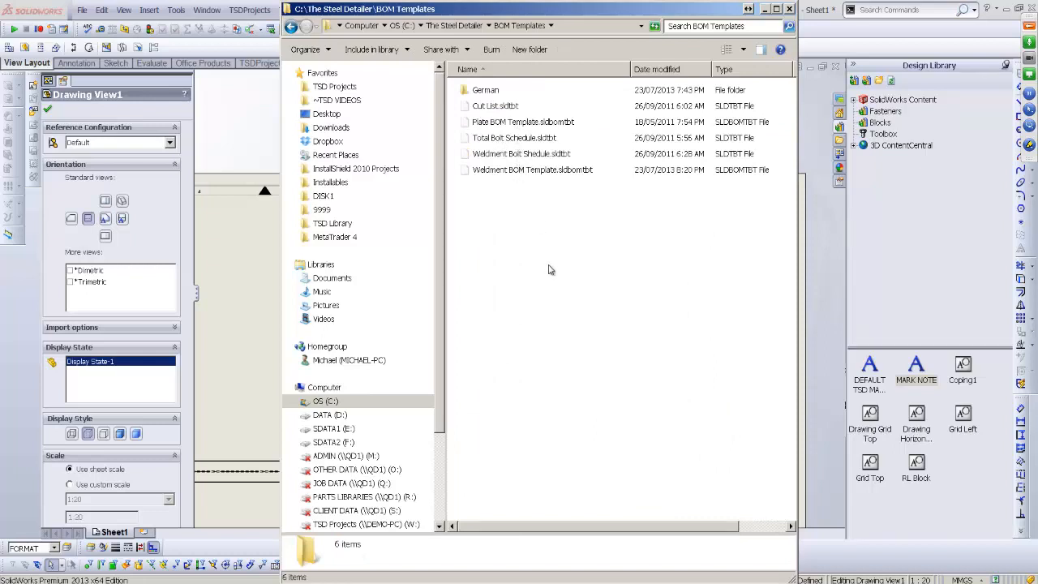
Create a new folder named BACKUP inside the BOM Templates folder
right_click(503, 226)
mouse_move(567, 376)
left_click(648, 375)
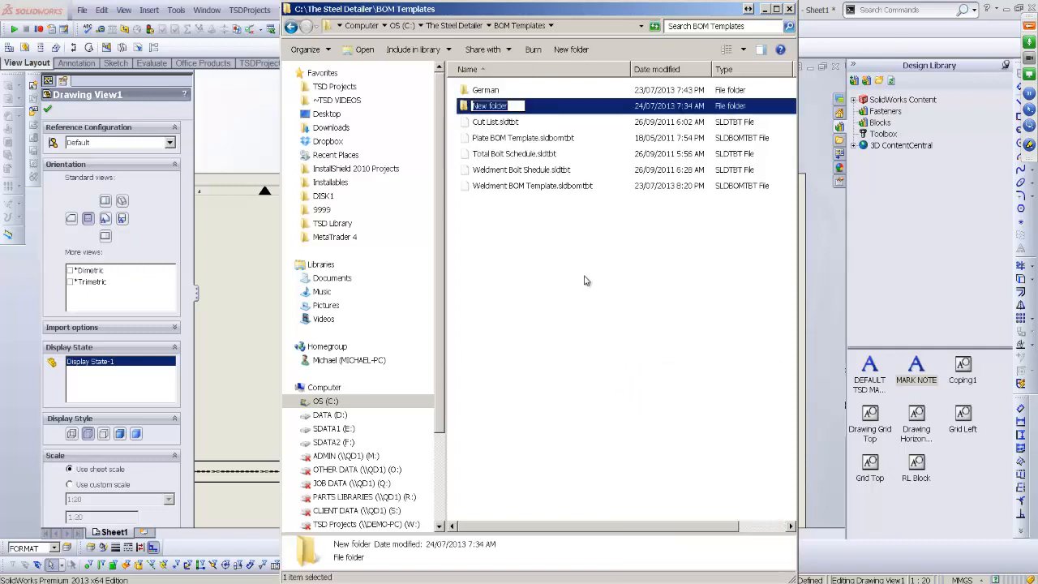
type("BACK")
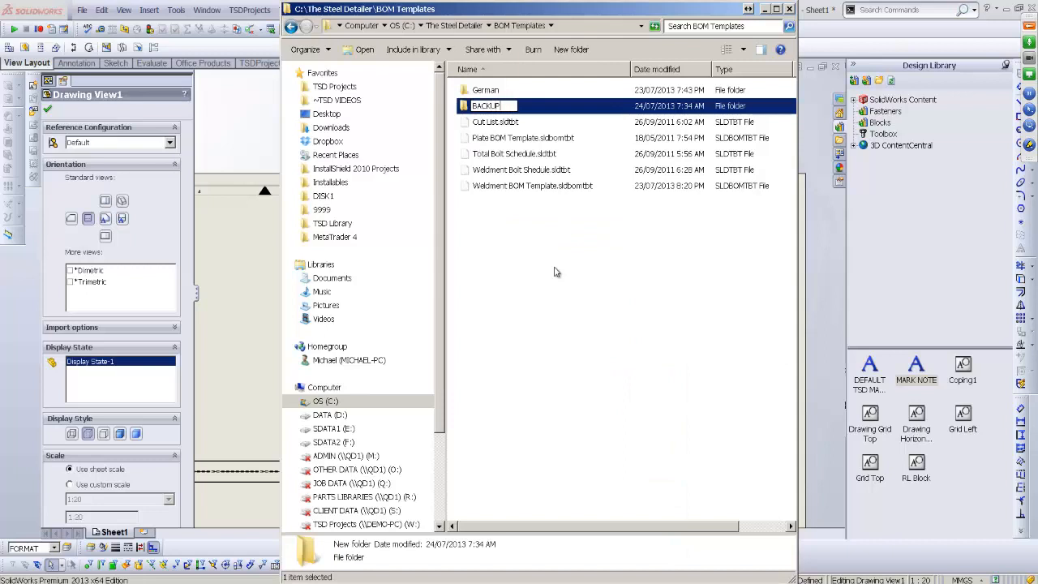
type("UP")
left_click(555, 271)
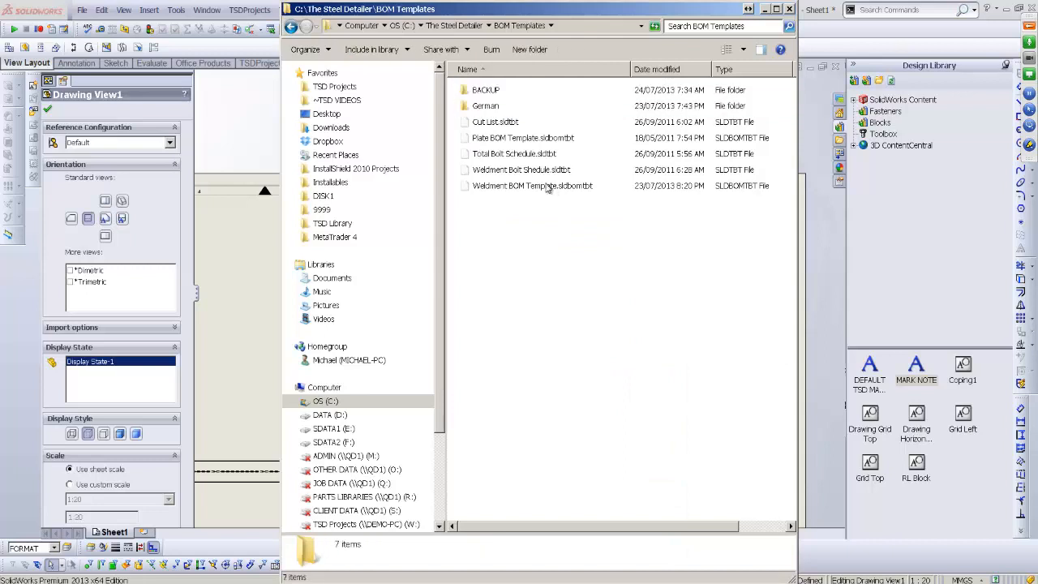
Copy the five template files, from Cut List to Weldment BOM Template, into the BACKUP folder and close Explorer
left_click(516, 127)
left_click(512, 185, "shift")
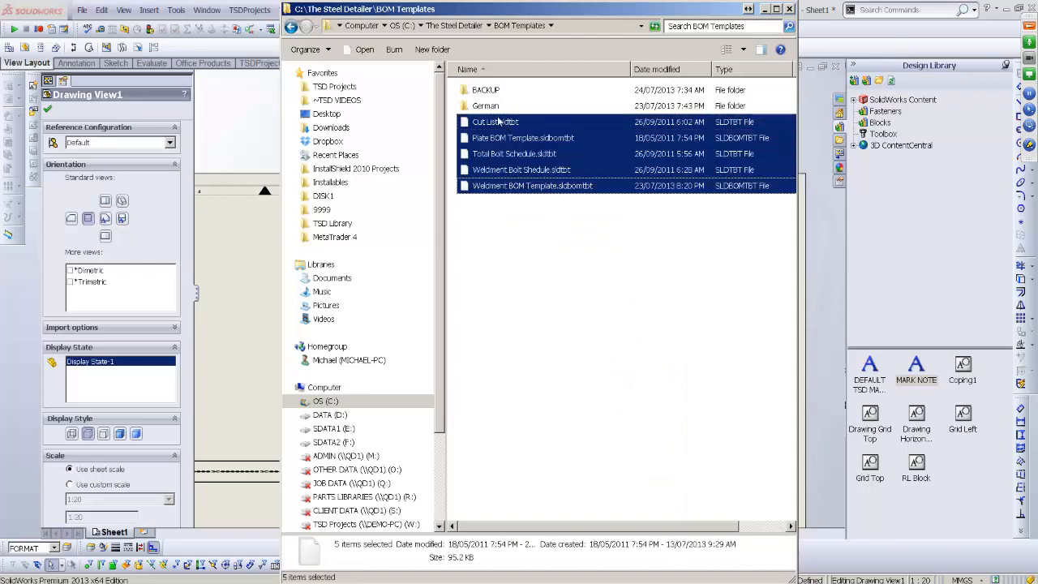
double_click(487, 90)
key("ctrl+v")
left_click(598, 214)
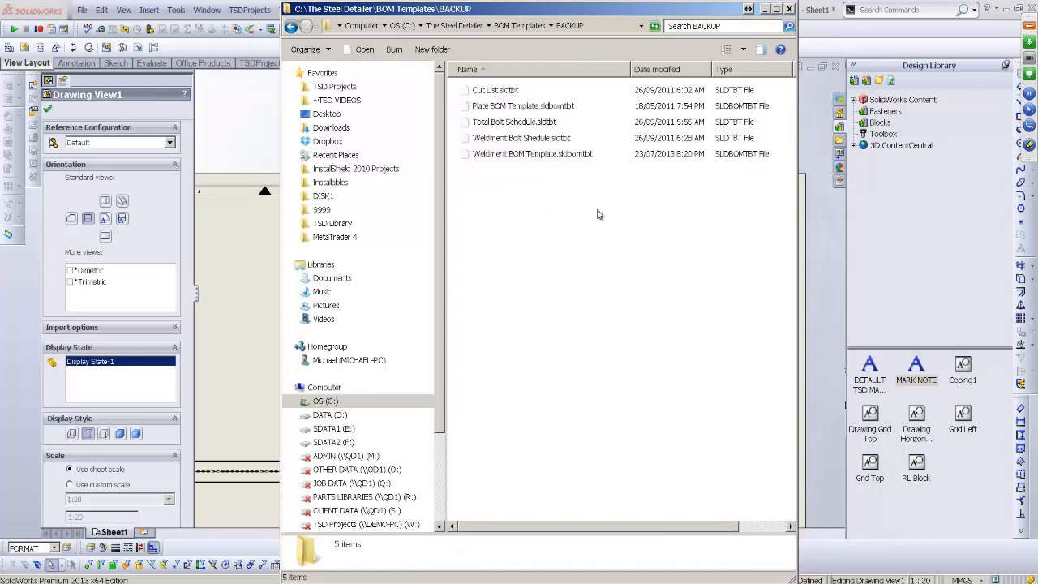
left_click(788, 9)
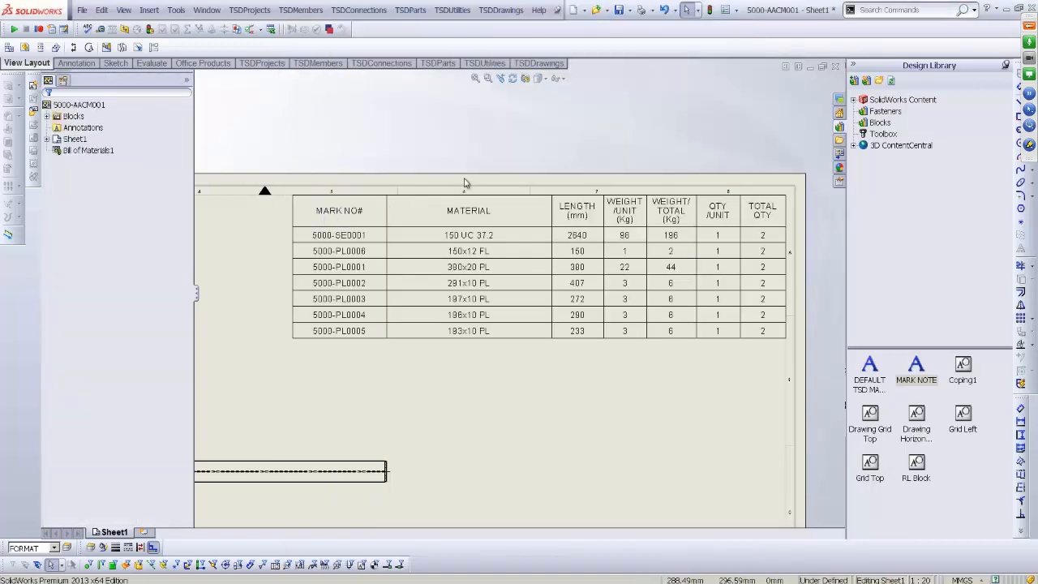
Examine the bill of materials' mark number column and the general notes in the sheet's title area
left_click(484, 221)
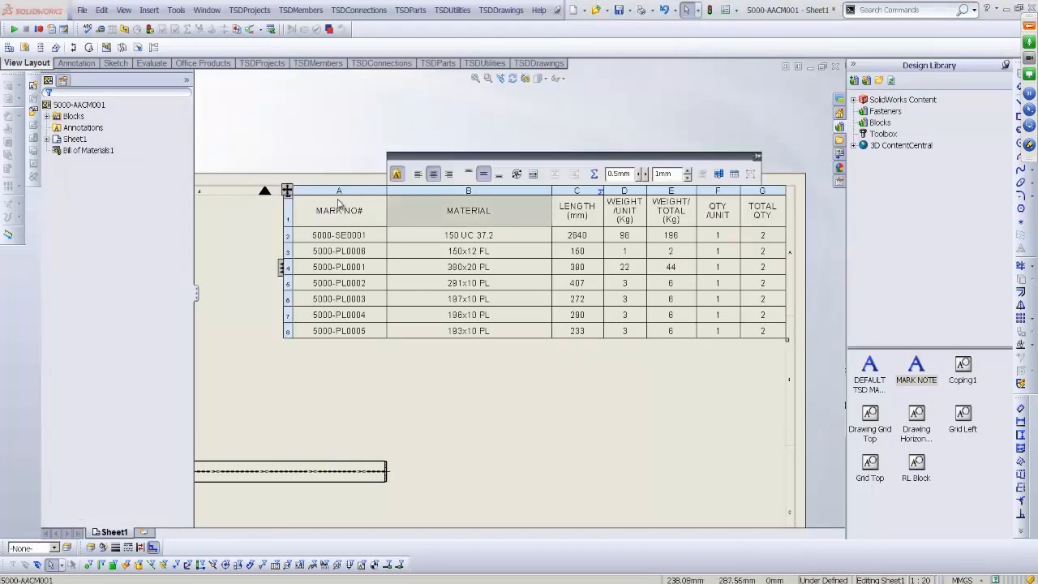
left_click(339, 204)
left_click(339, 191)
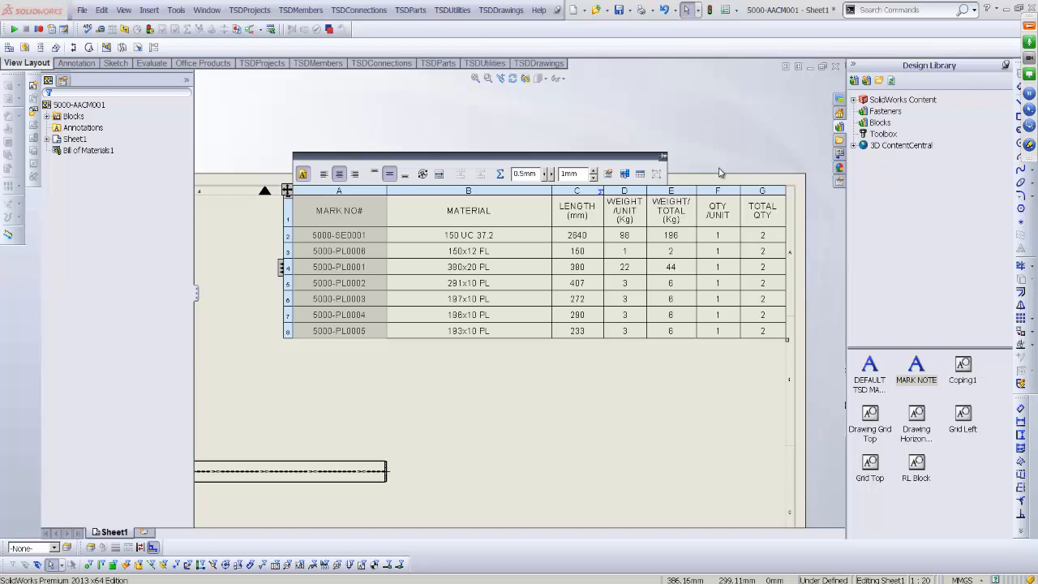
left_click(522, 382)
scroll(542, 419, "up", 5)
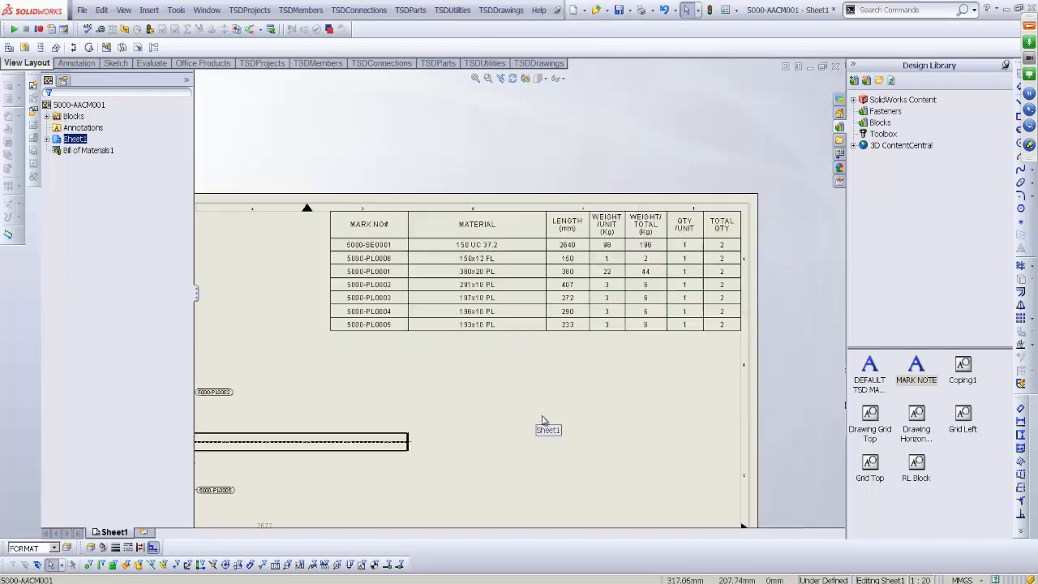
mouse_move(640, 310)
middle_mouse_down()
mouse_move(659, 269)
mouse_move(834, 87)
middle_mouse_up()
scroll(450, 316, "down", 8)
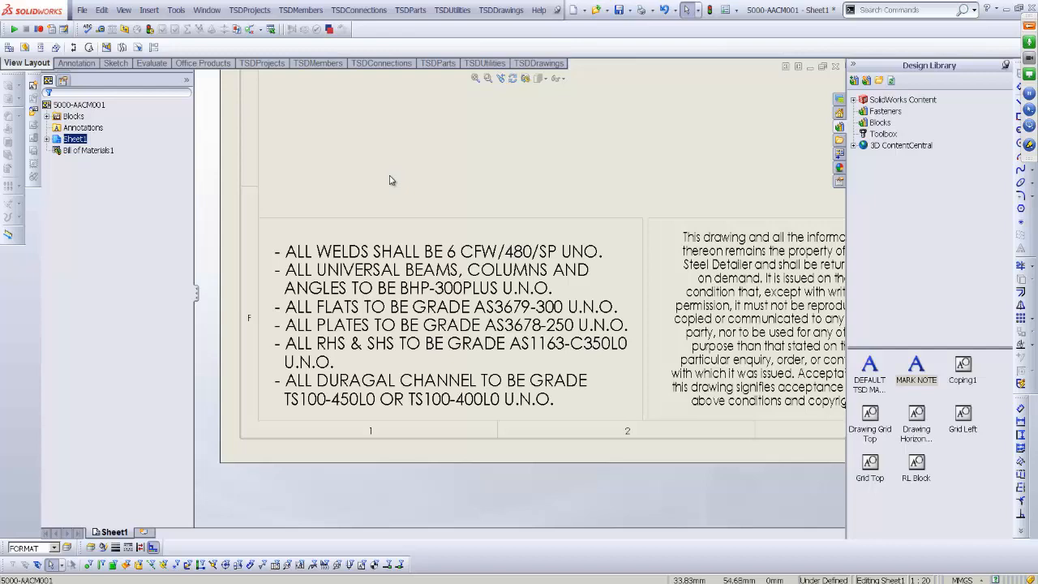
Set the property of the bill of materials' MARK NO# column to the custom property MARK
left_click(478, 78)
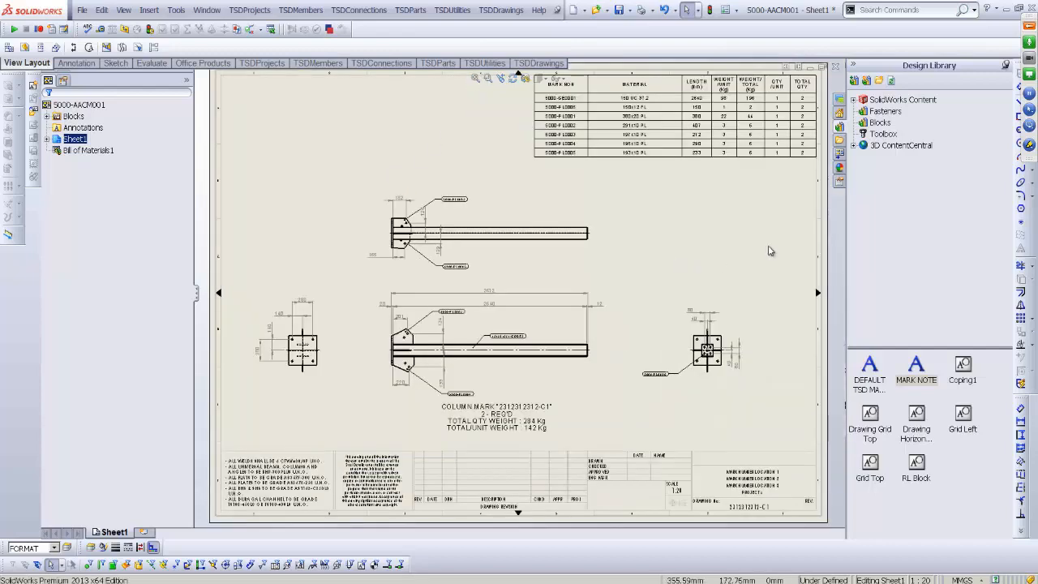
middle_click_drag(767, 237, 612, 362)
scroll(397, 240, "down", 5)
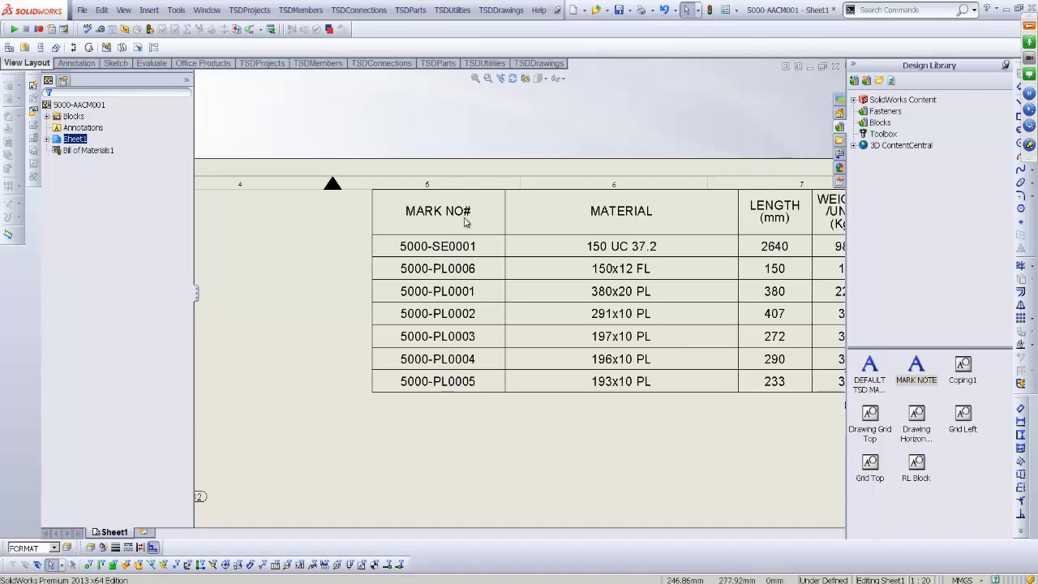
left_click(448, 185)
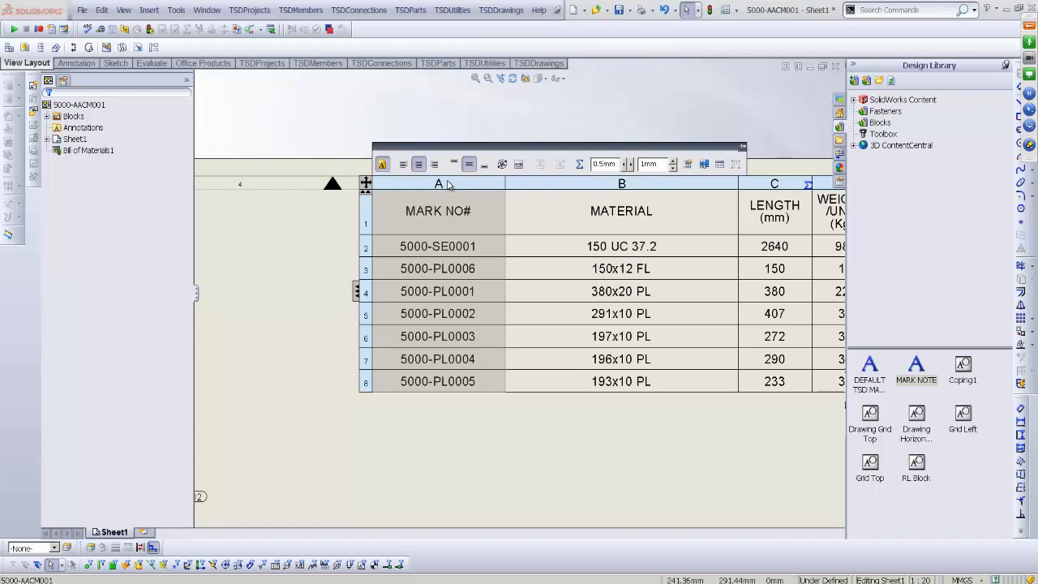
right_click(448, 185)
left_click(439, 184)
left_click(687, 165)
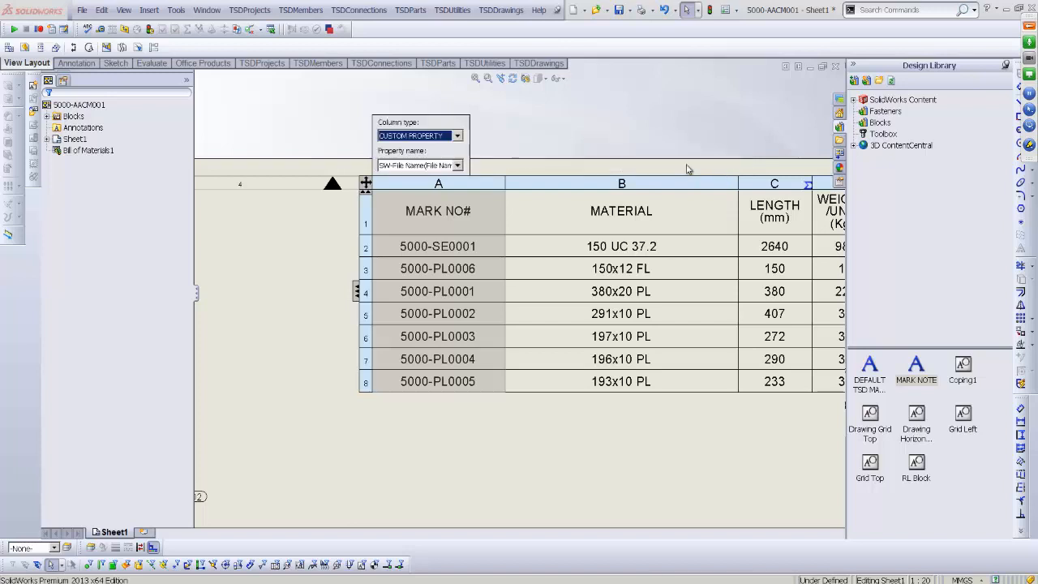
left_click(457, 166)
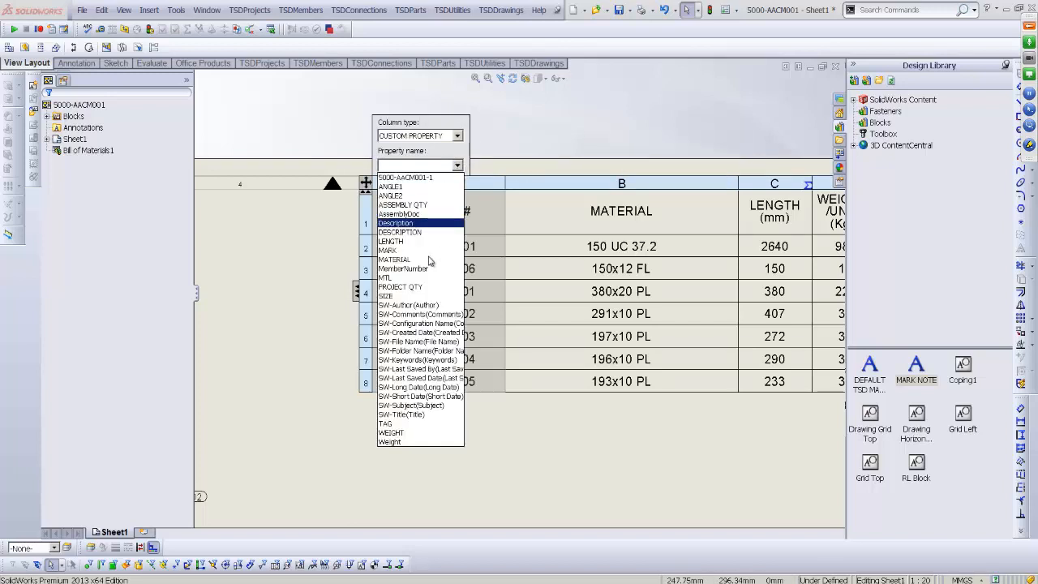
left_click(398, 249)
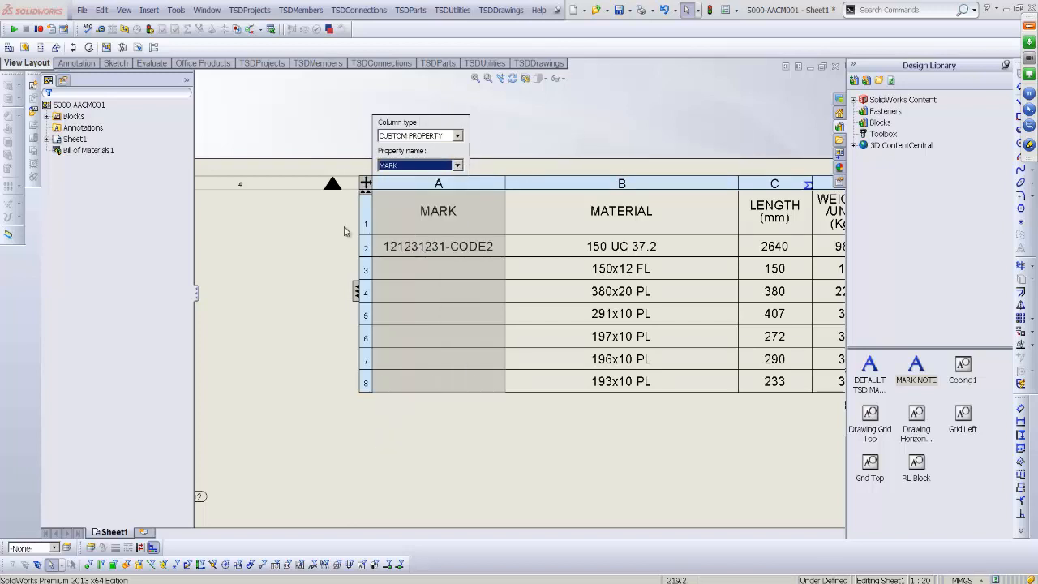
left_click(301, 231)
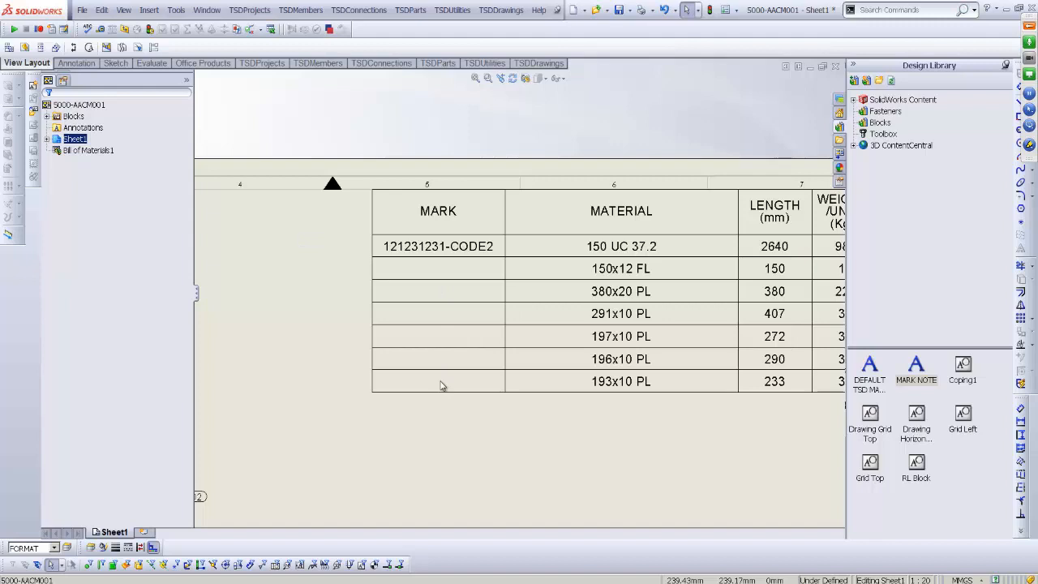
Close the drawing and get all plate models for the MARK field in the TSD Multiple Model Field Updater
left_click(476, 78)
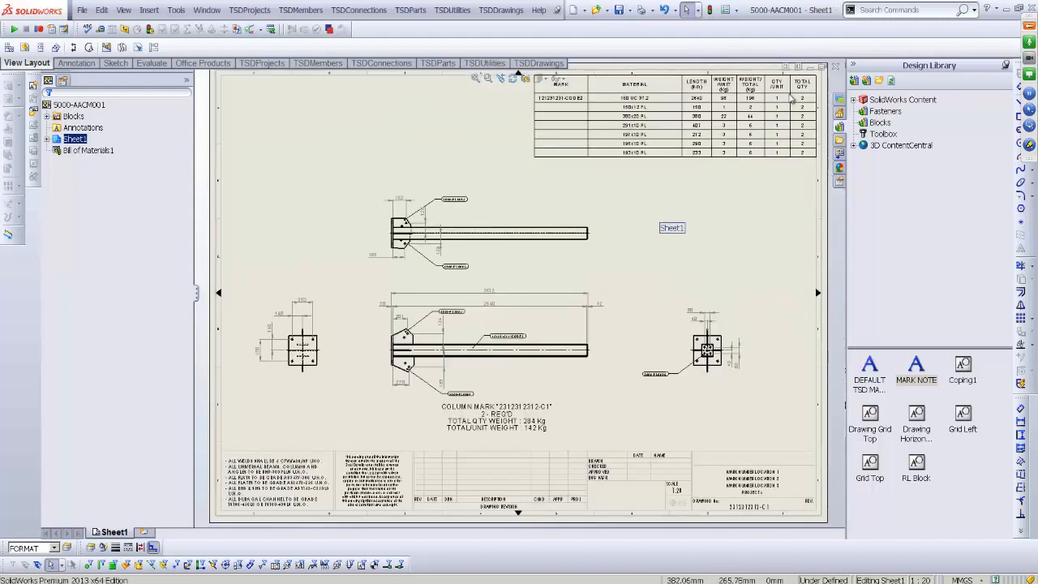
left_click(833, 66)
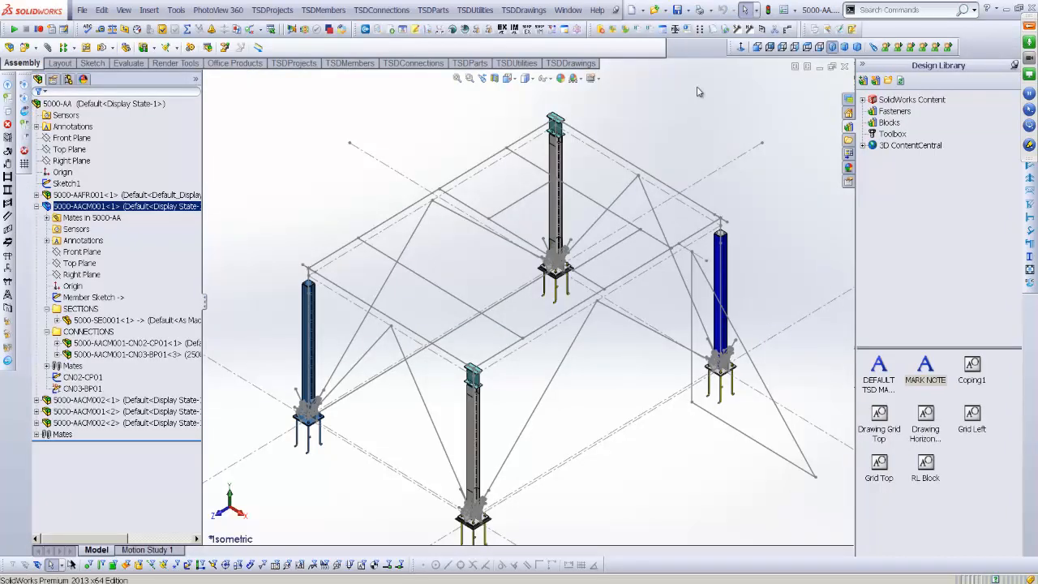
left_click(474, 10)
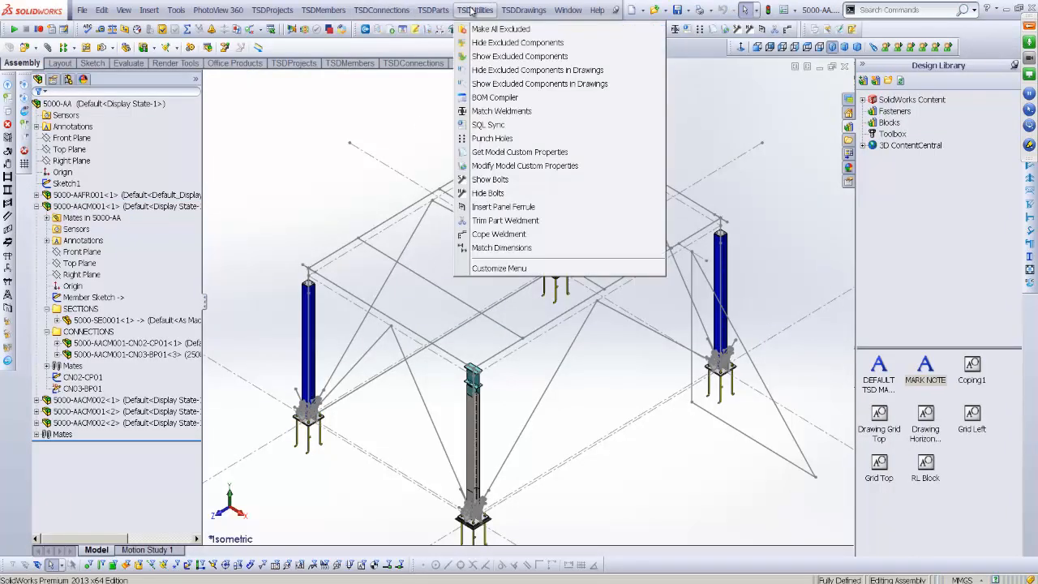
left_click(563, 166)
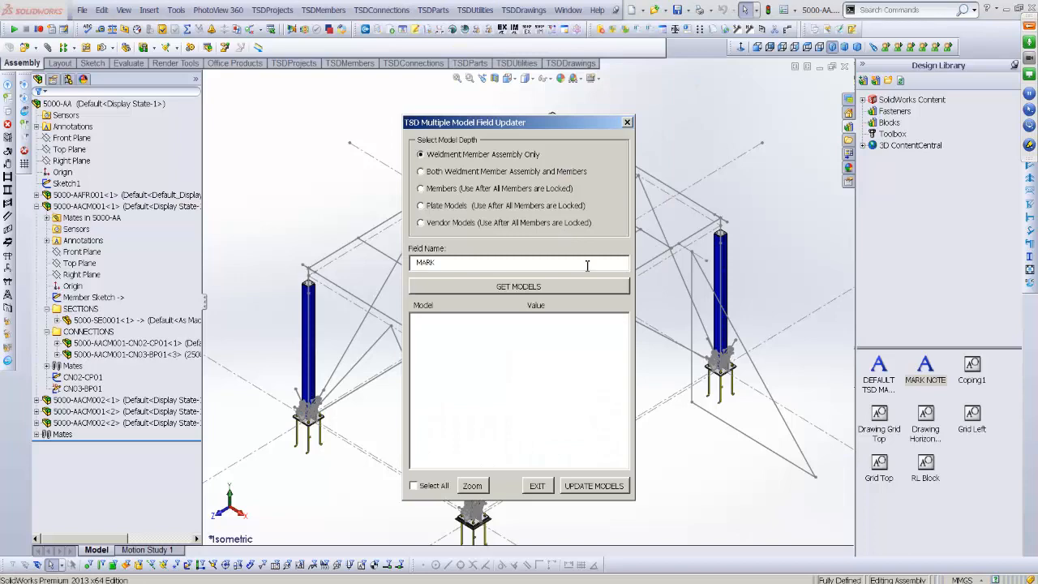
left_click(453, 206)
left_click(493, 284)
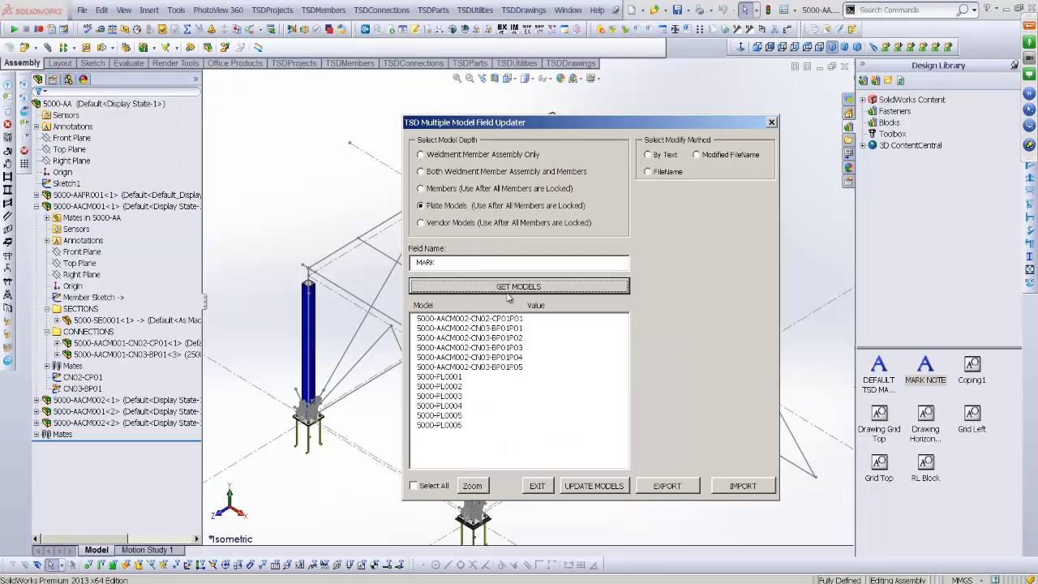
Export the plate model list to Mark Numbers.xlsx in the project folder 5000, replacing the existing file
left_click(666, 485)
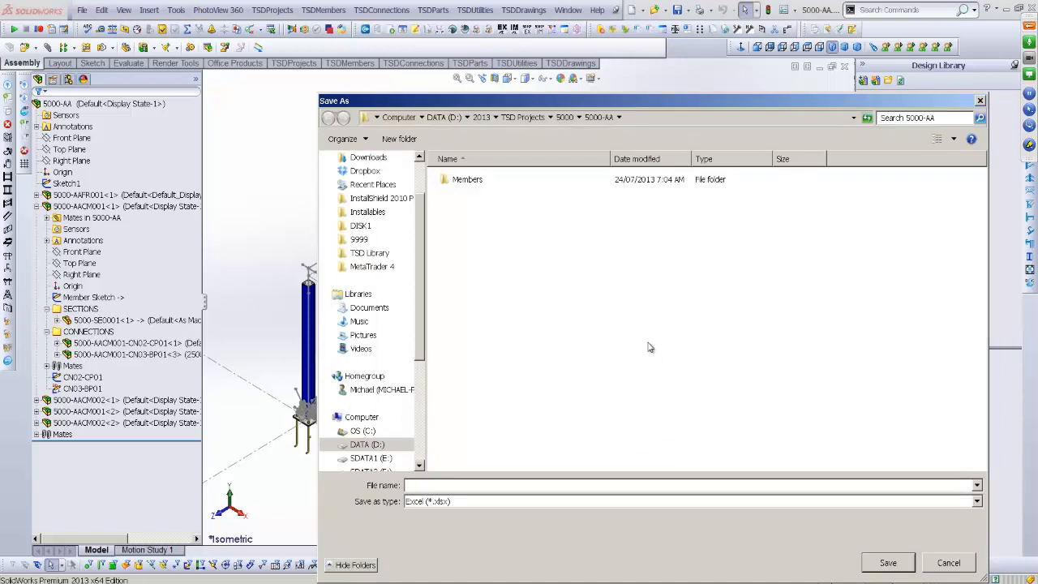
left_click(568, 119)
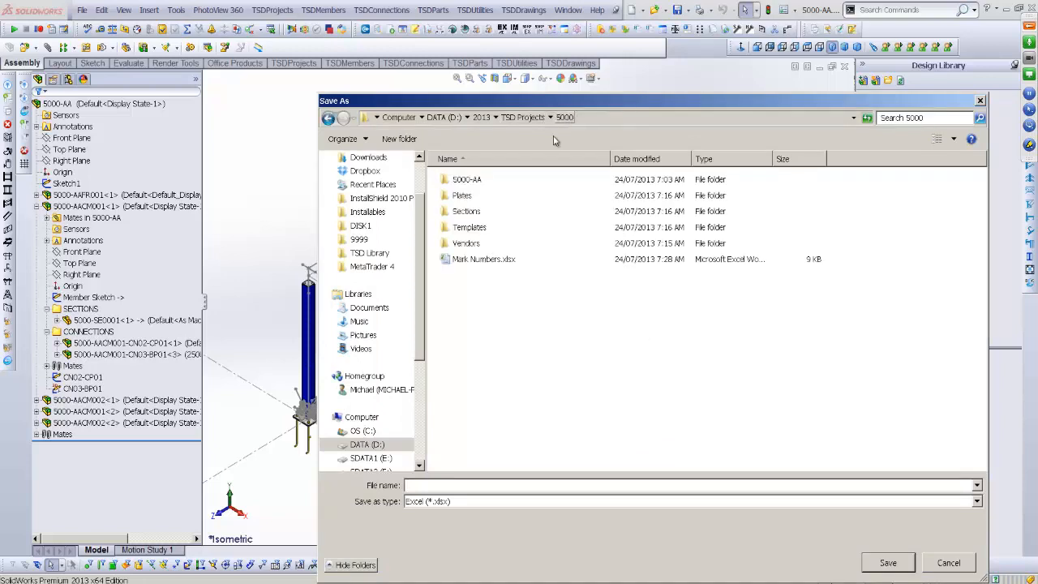
left_click(473, 260)
left_click(899, 563)
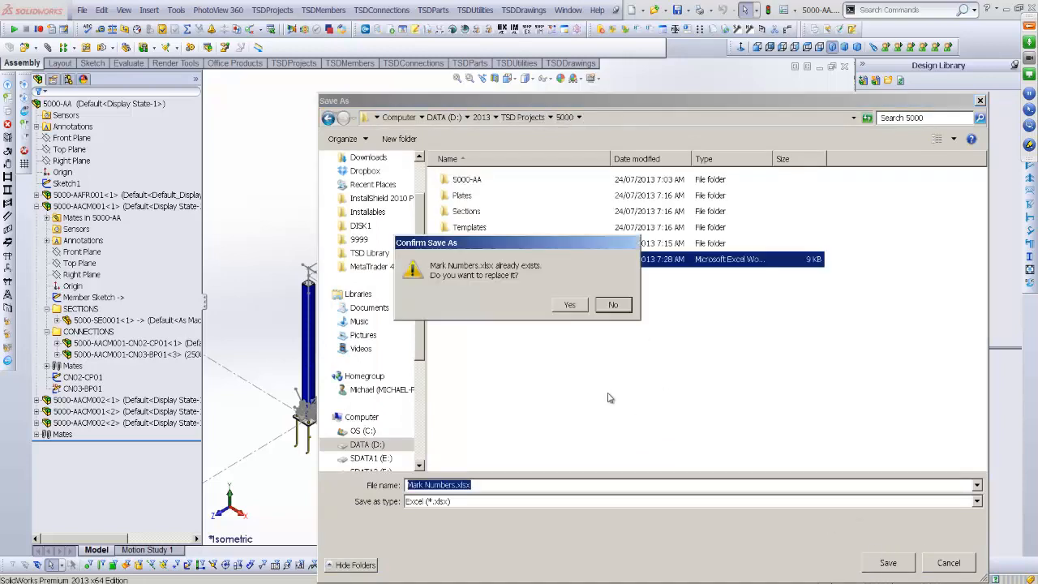
left_click(567, 309)
left_click(532, 344)
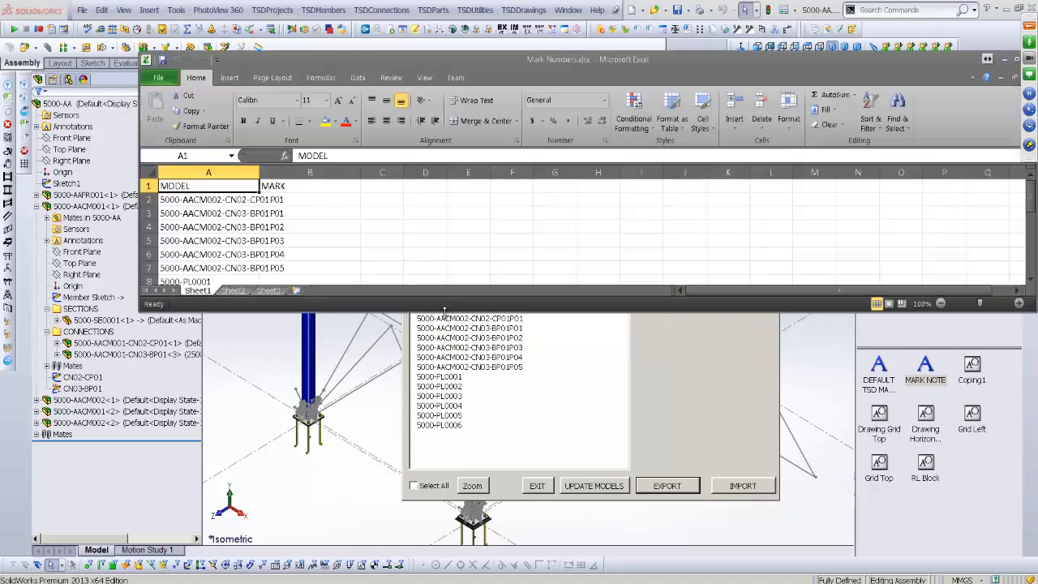
Widen the MODEL column to fit its names and enter the mark 121231232-PL001 for model 5000-AACM002-CN02-CP01P01
left_click_drag(446, 310, 446, 438)
left_click(314, 214)
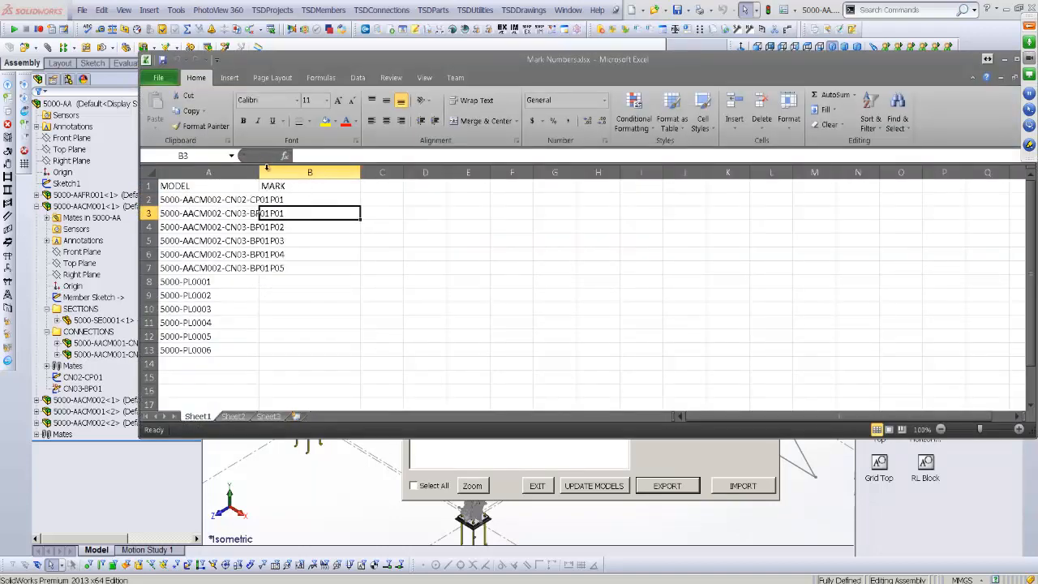
double_click(259, 172)
left_click(378, 198)
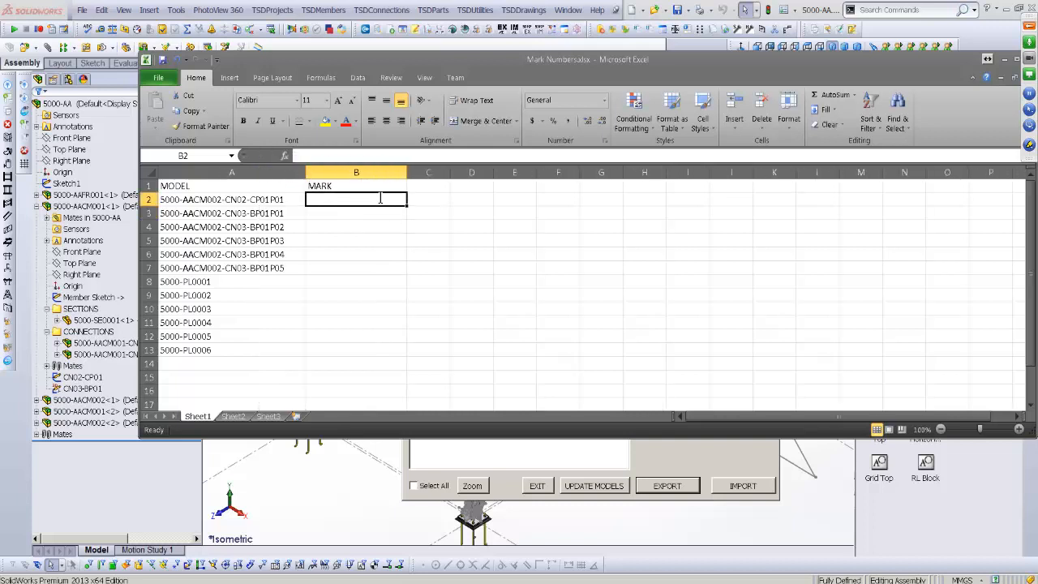
type("PL001")
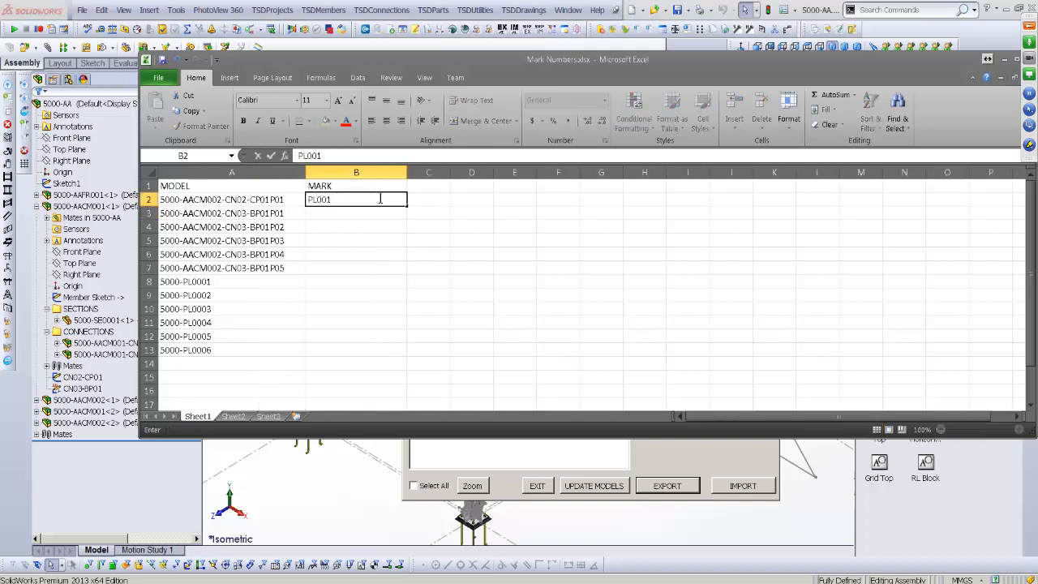
left_click(375, 217)
left_click(361, 199)
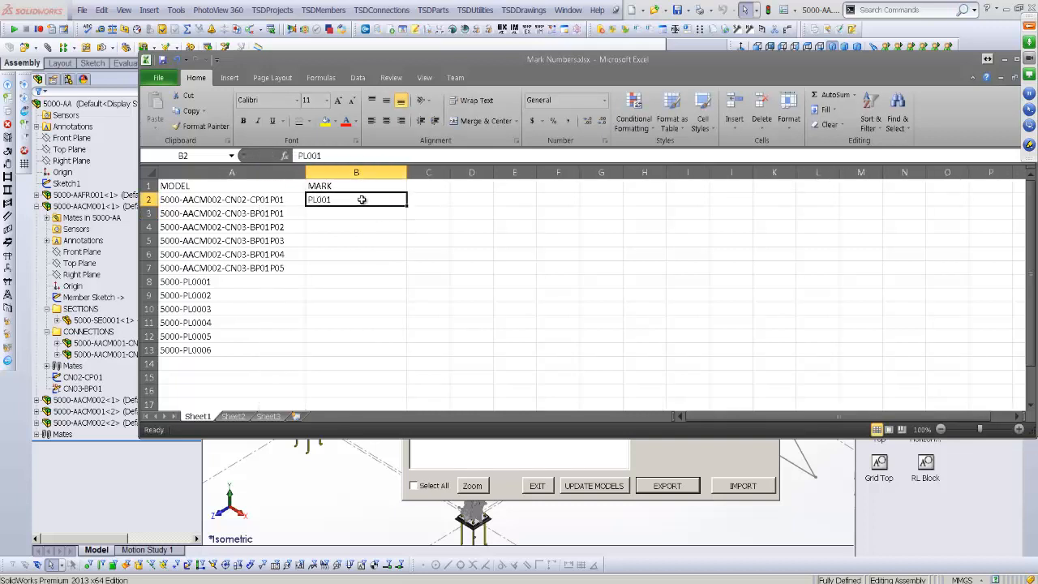
double_click(312, 200)
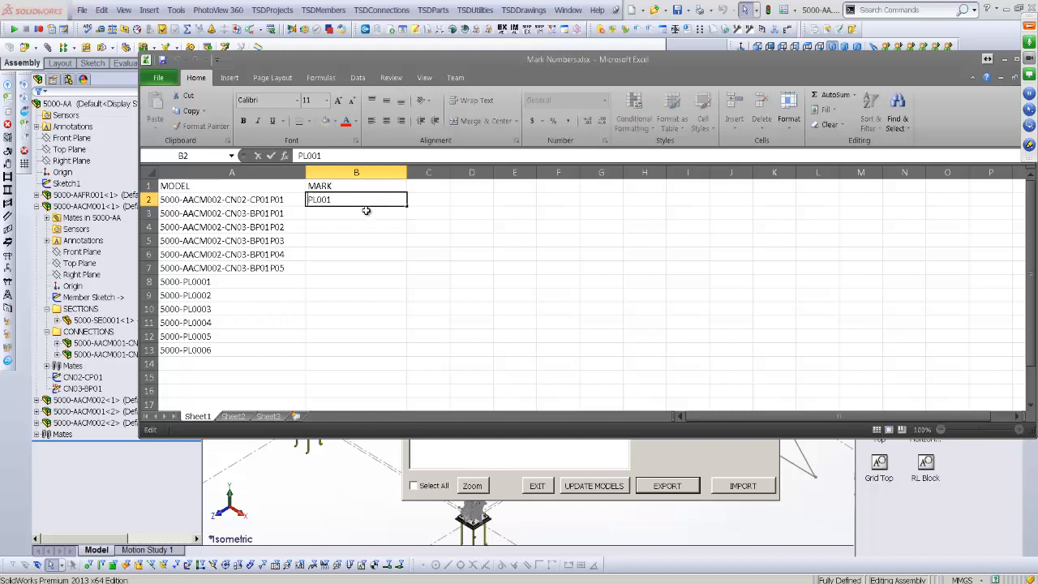
type("121231232-")
key("Return")
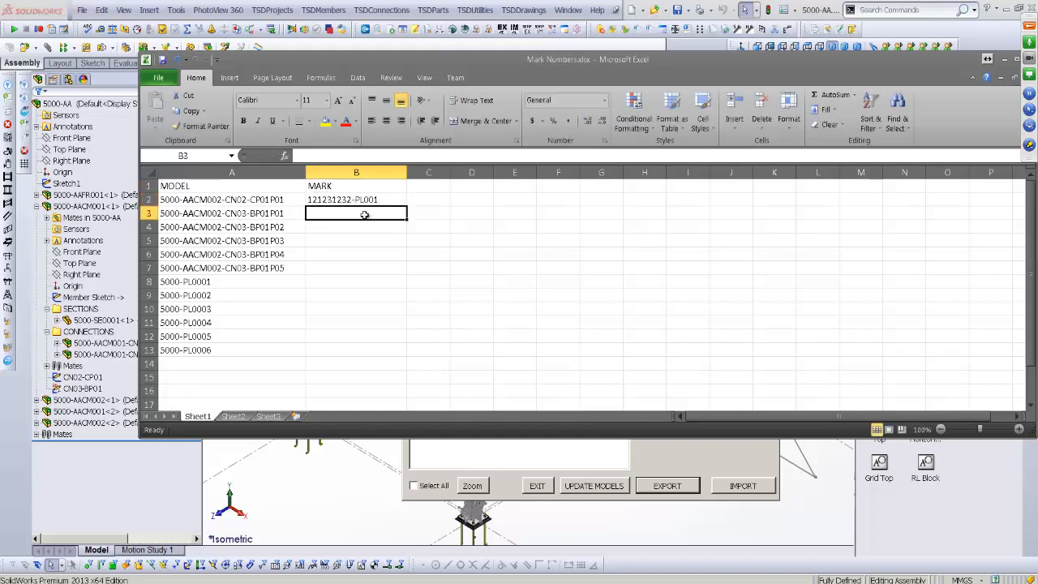
Fill the mark series down the MARK column from 121231232-PL001 to 121231232-PL012 in rows 2 to 13
left_click(391, 202)
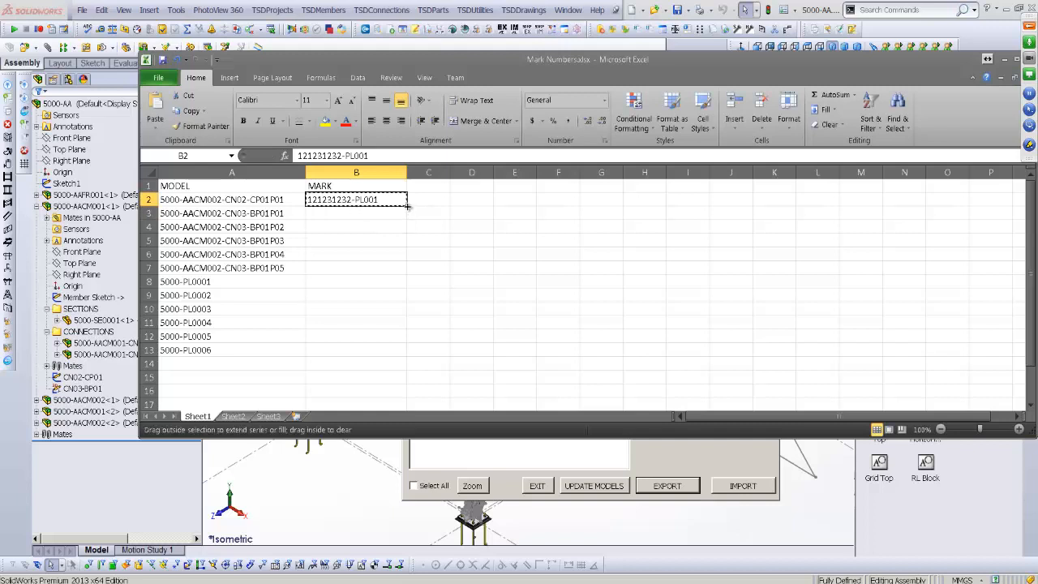
left_click_drag(406, 205, 388, 358)
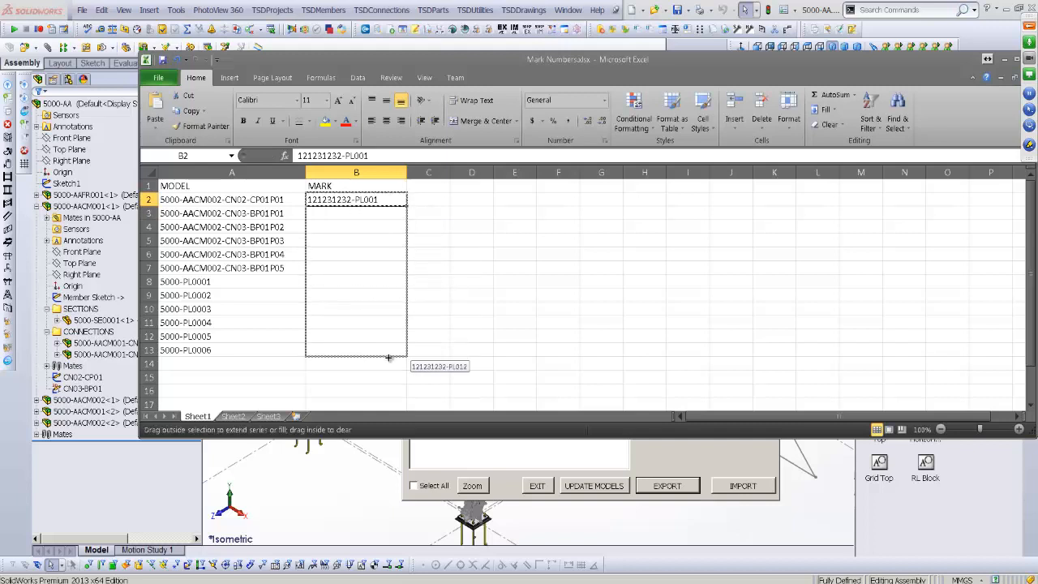
left_click_drag(388, 357, 389, 358)
left_click(454, 258)
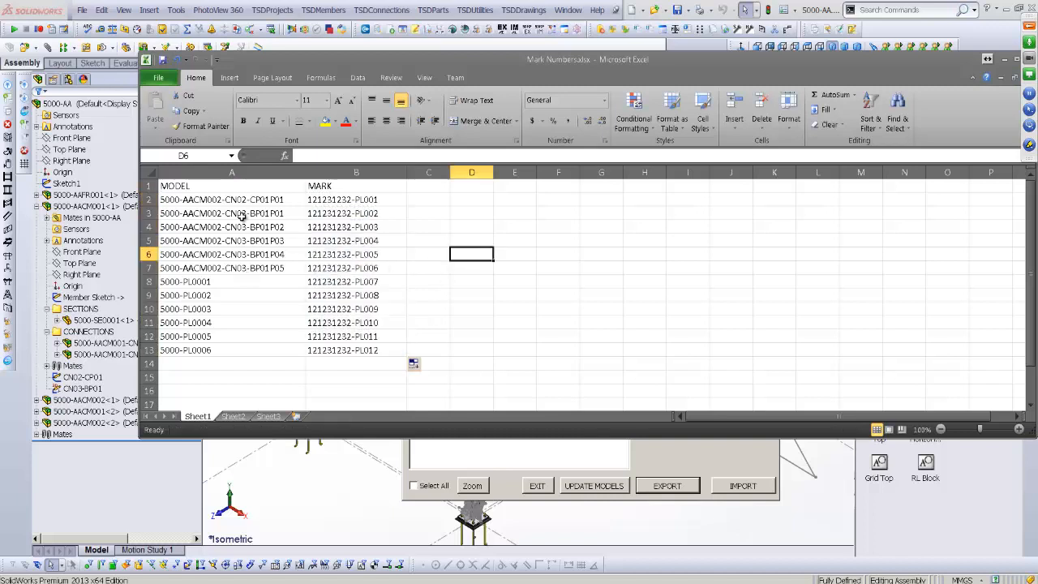
Copy the marks 121231232-PL001 to PL006 from B2:B7 onto the models 5000-PL0001 to 5000-PL0006 in B8:B13
left_click_drag(236, 202, 209, 345)
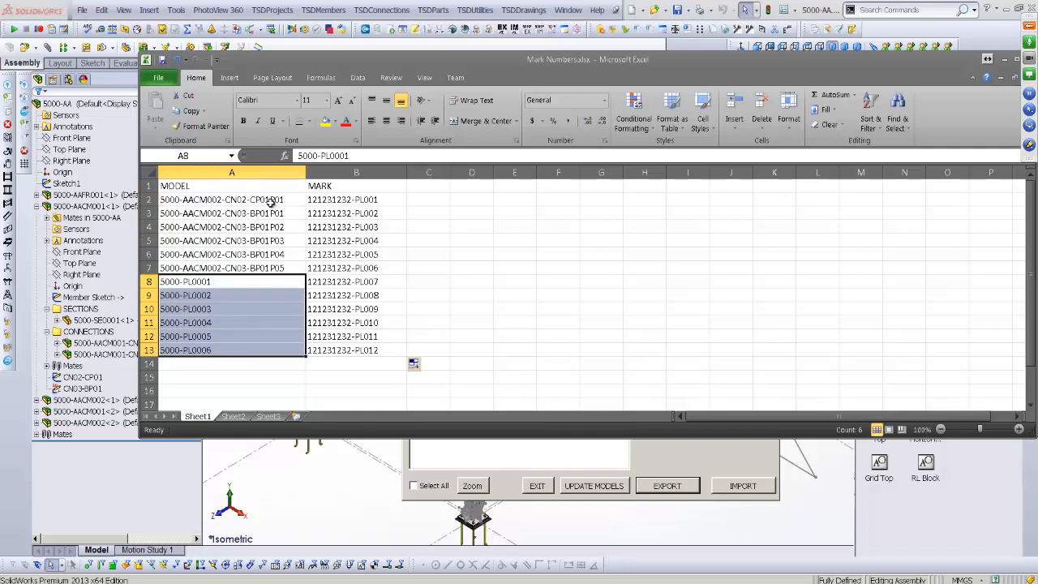
left_click_drag(255, 199, 243, 266)
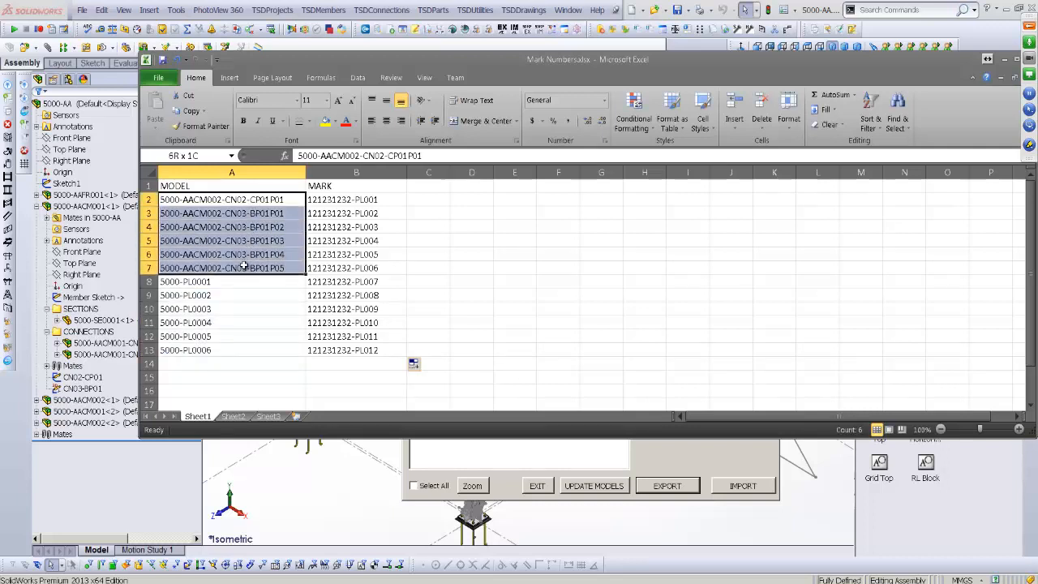
left_click_drag(341, 201, 347, 268)
key("ctrl+c")
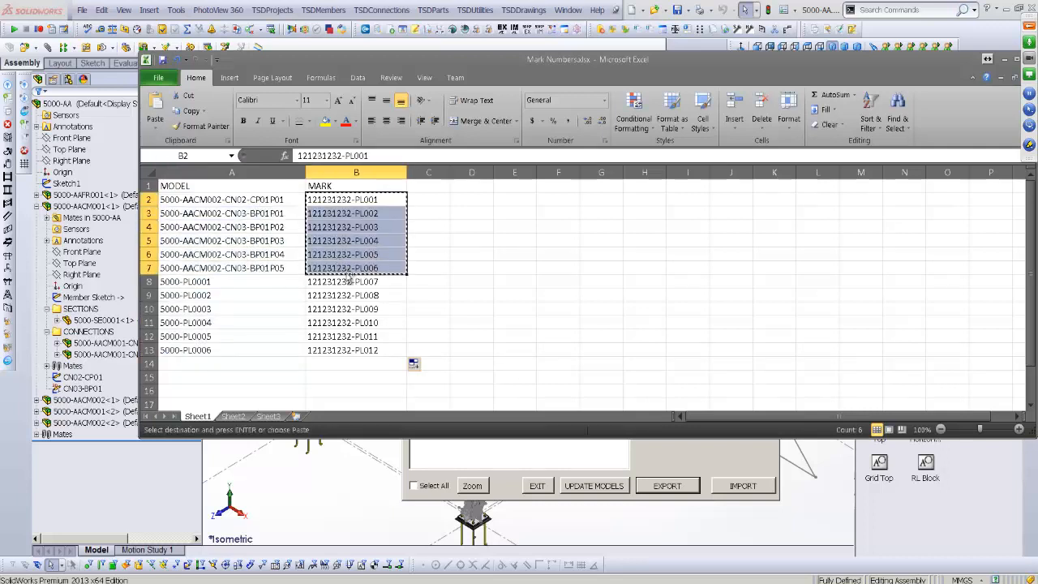
left_click(347, 280)
key("ctrl+v")
left_click(478, 279)
key("Escape")
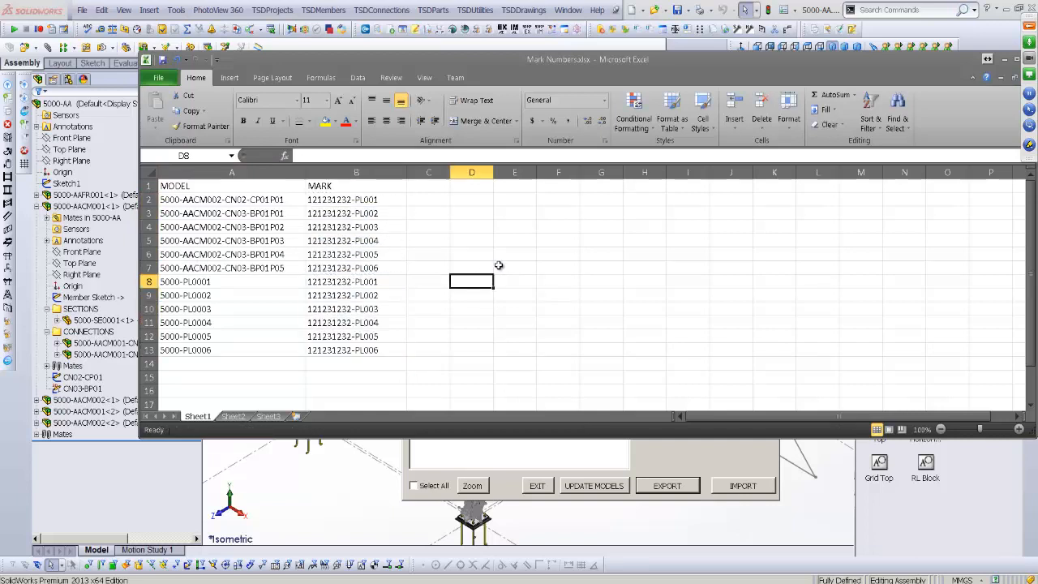
Compare the two groups of plate models with their assigned marks in rows 2 to 13
left_click_drag(278, 198, 279, 272)
left_click(424, 279)
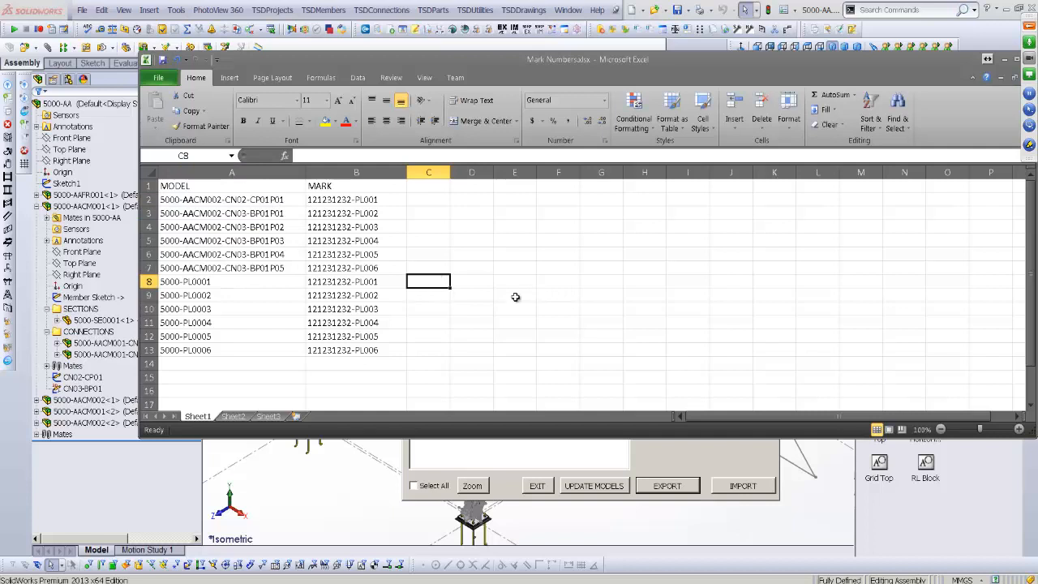
left_click_drag(369, 203, 373, 350)
left_click_drag(195, 284, 375, 351)
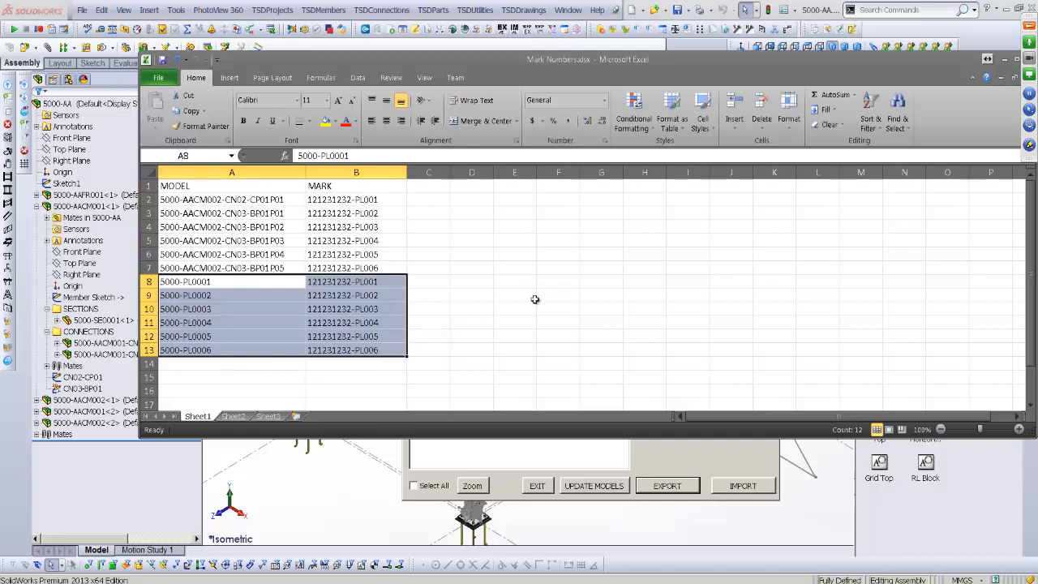
left_click_drag(195, 200, 333, 270)
left_click(333, 325)
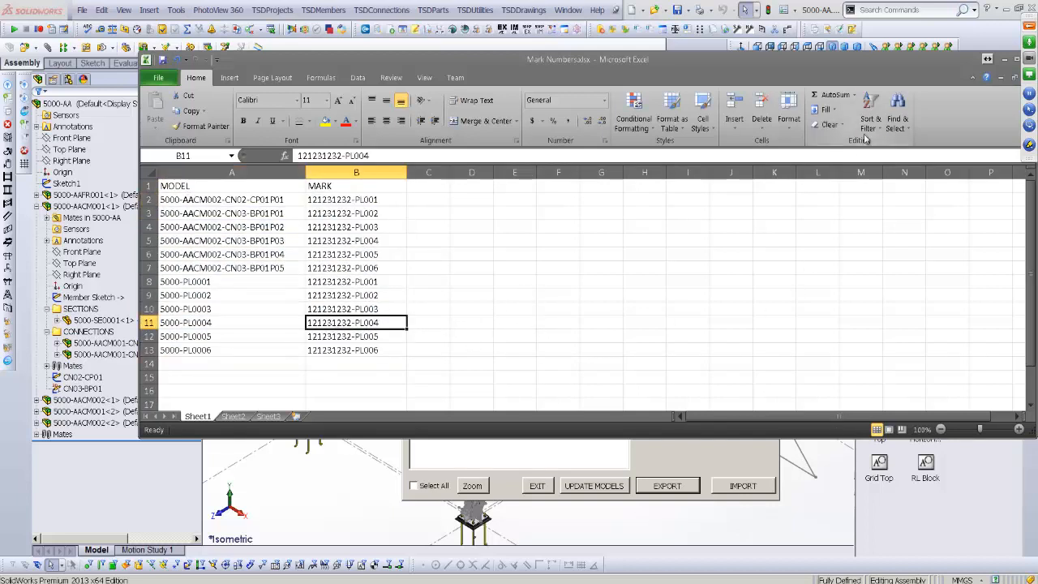
Close Mark Numbers.xlsx and the Book9 workbook in Excel
left_click_drag(956, 61, 867, 64)
left_click(939, 63)
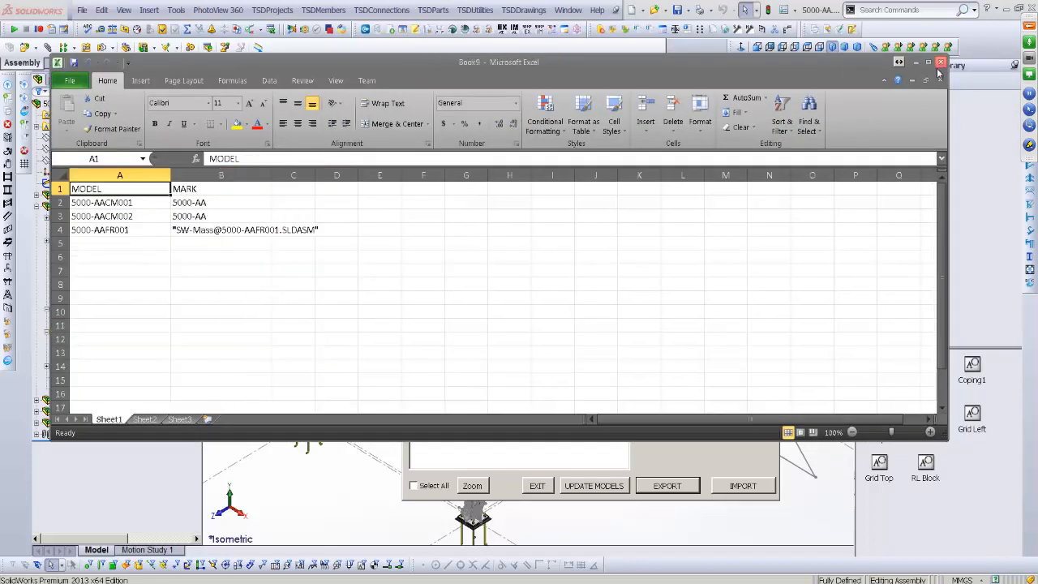
left_click(940, 63)
Select all plate models in the TSD Multiple Model Field Updater and import their marks from Mark Numbers.xlsx in folder 5000
left_click(517, 314)
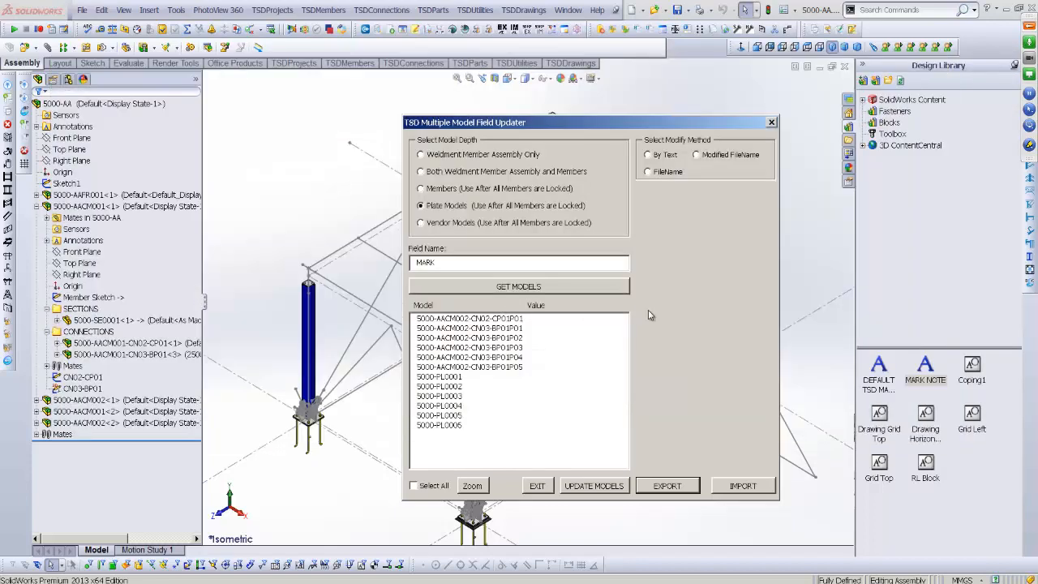
left_click(437, 485)
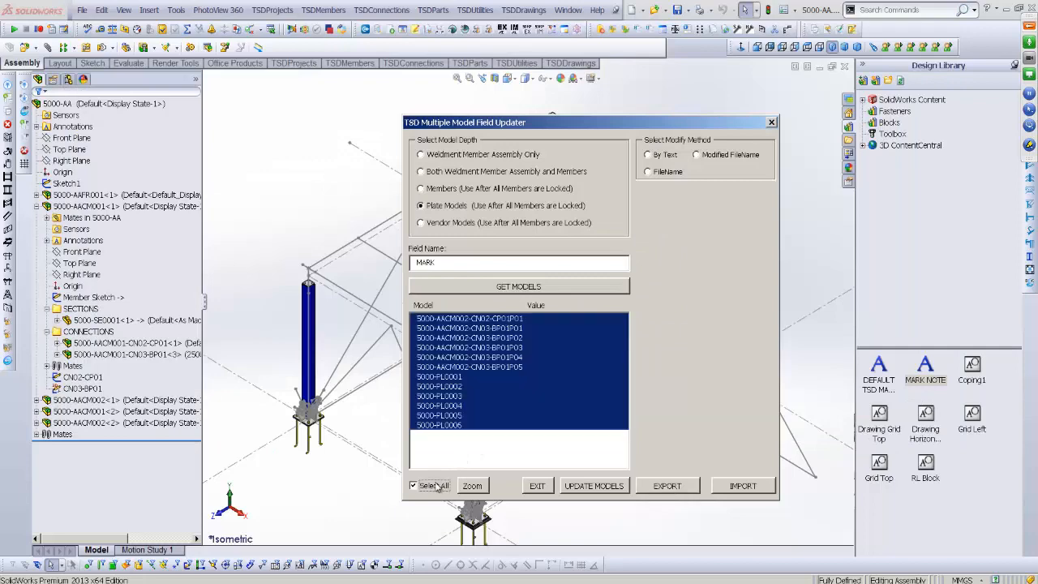
left_click(742, 485)
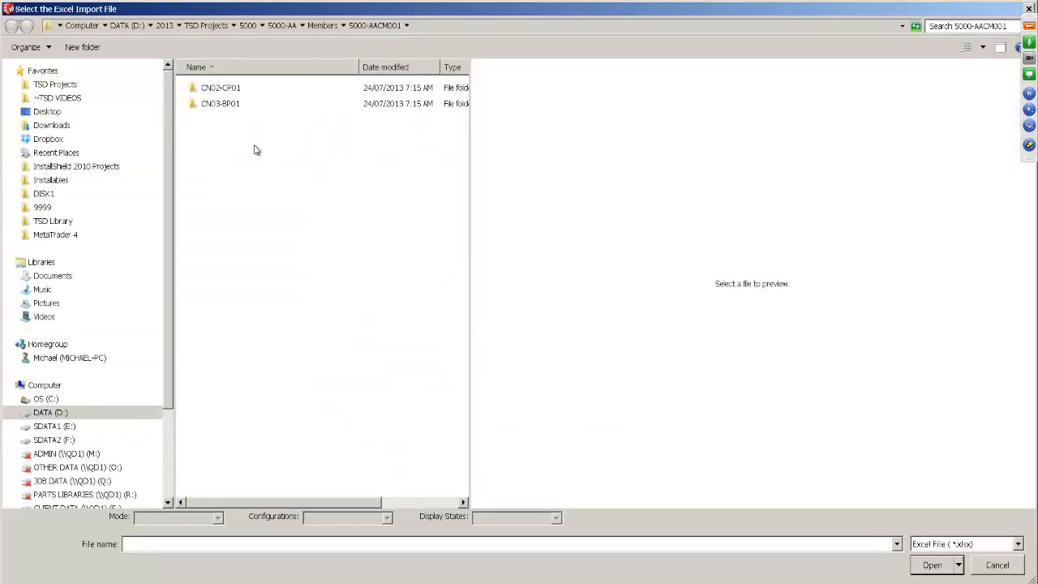
left_click(248, 26)
double_click(242, 170)
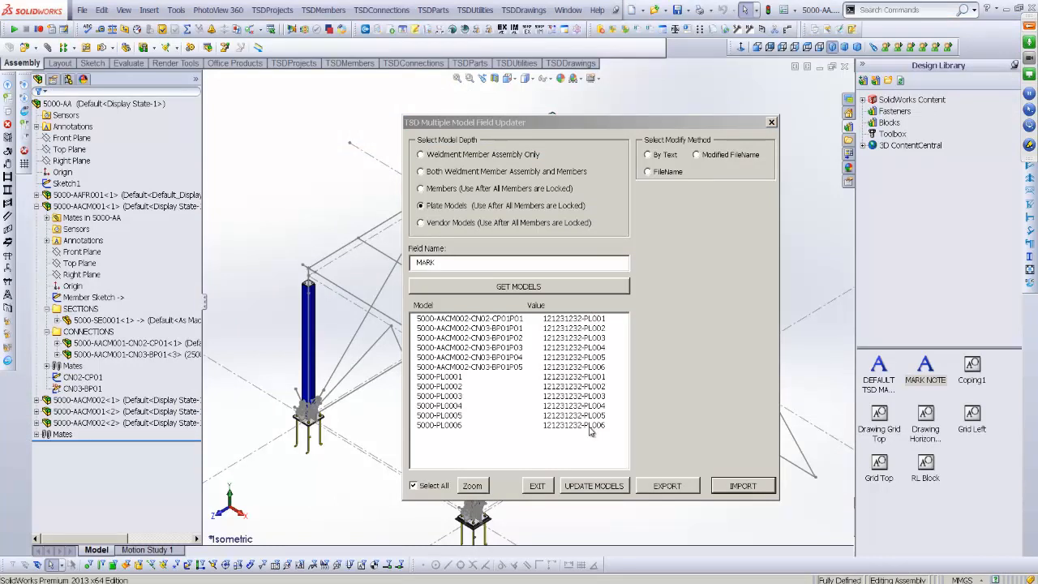
Update all listed plate models with the imported MARK values and exit the field updater
left_click(434, 488)
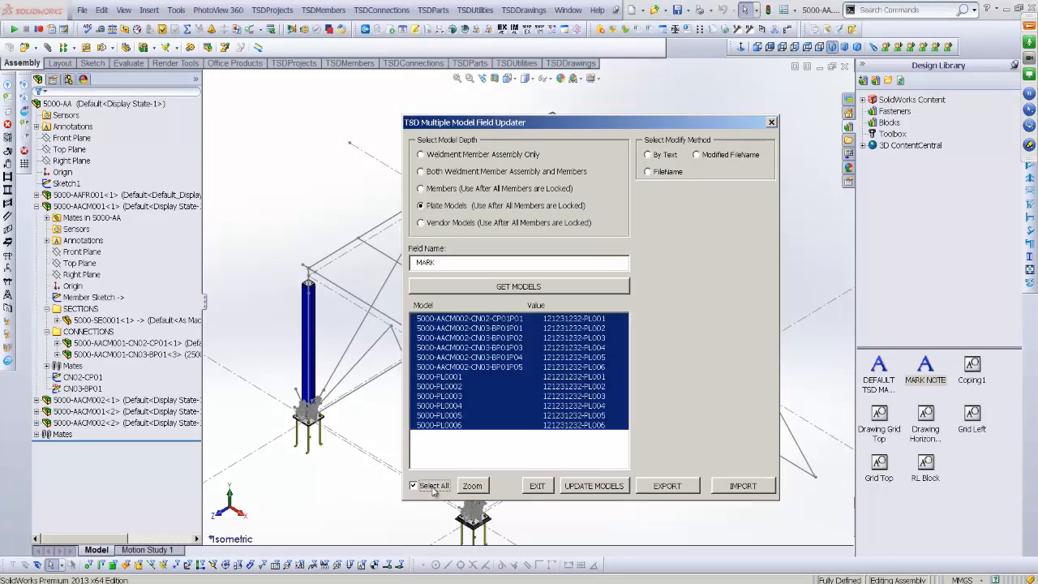
left_click(579, 487)
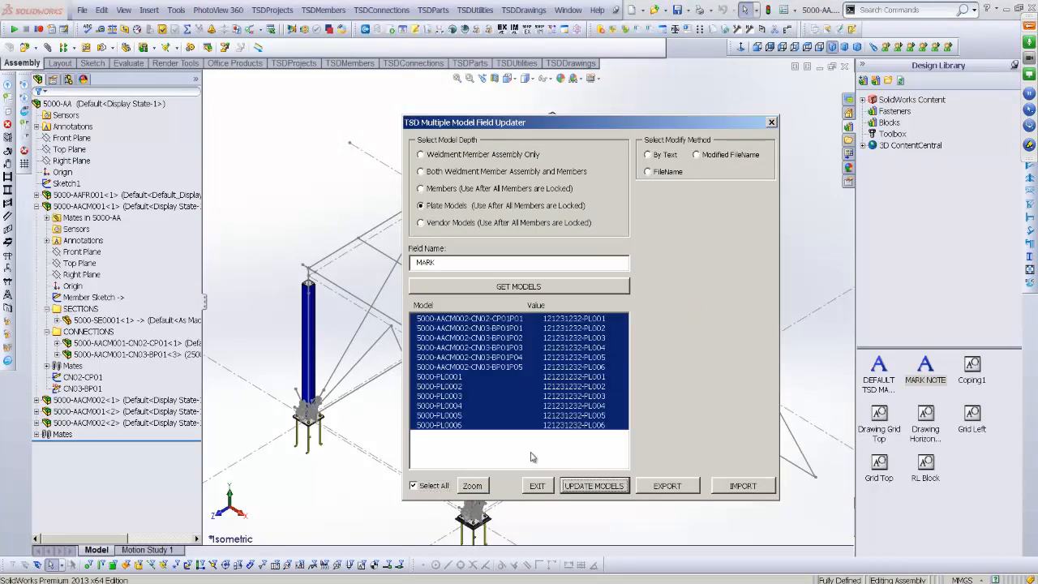
left_click(537, 485)
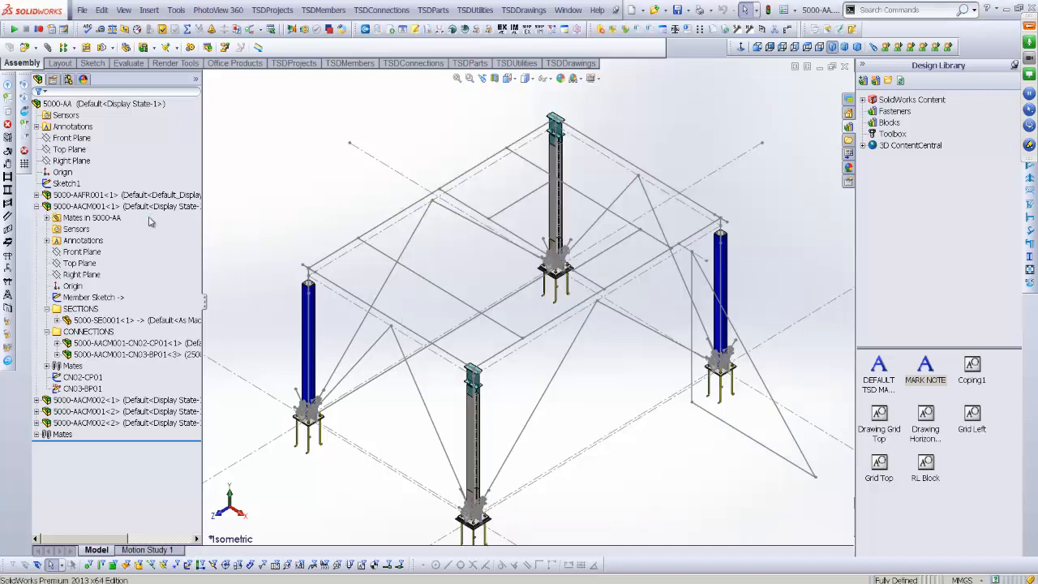
Open the drawing of 5000-AACM001 and examine the marks in its bill of materials and balloons
right_click(114, 208)
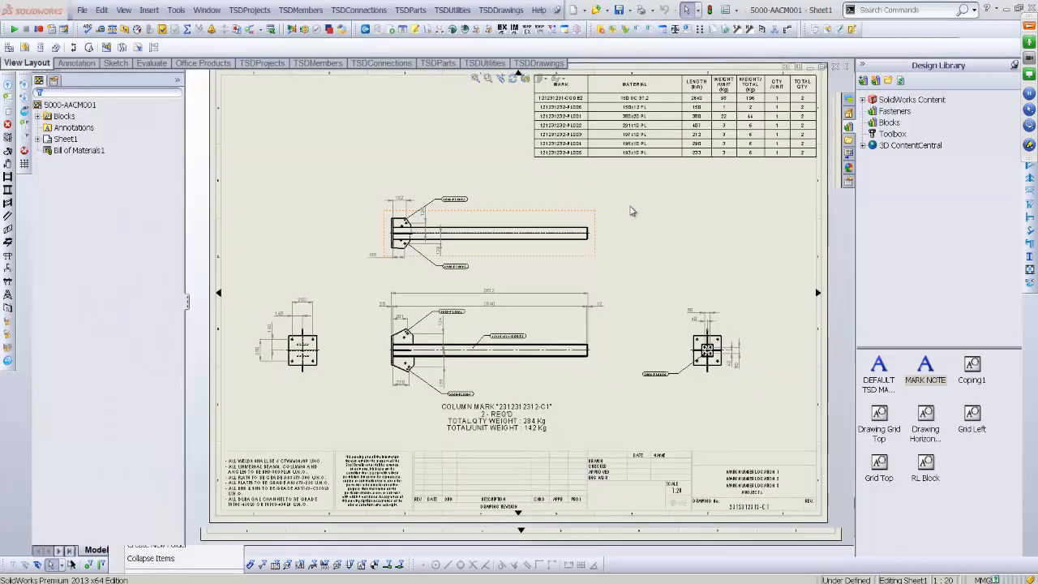
middle_click_drag(651, 162, 595, 280)
scroll(599, 212, "down", 3)
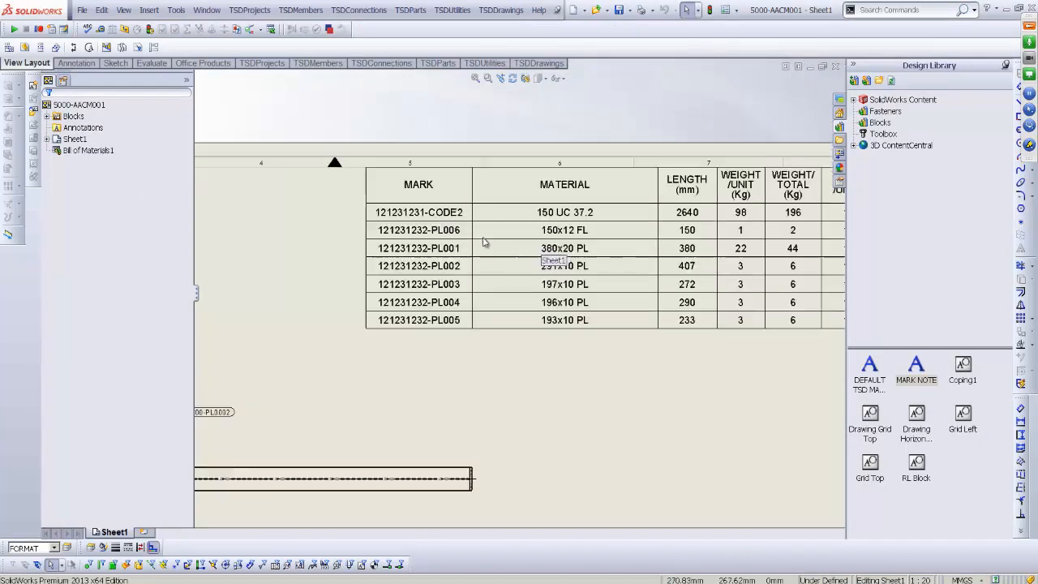
scroll(484, 242, "down", 2)
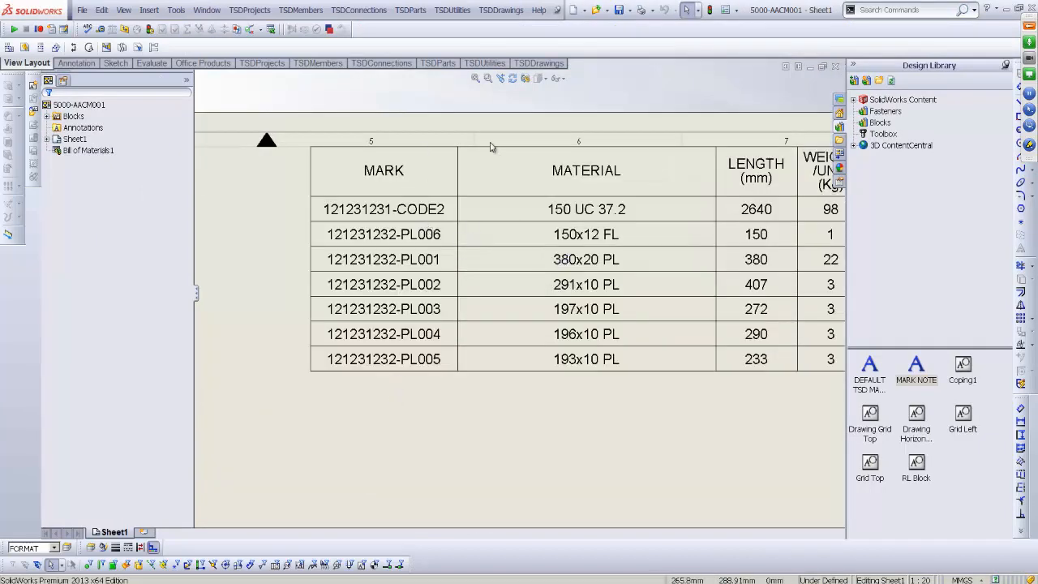
left_click(476, 78)
scroll(545, 287, "down", 4)
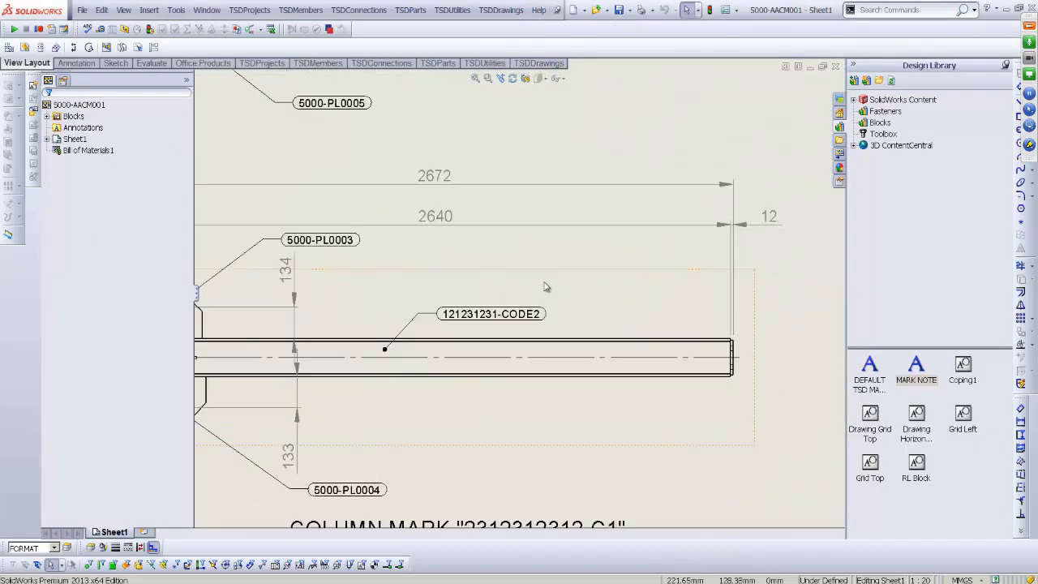
scroll(544, 282, "down", 2)
scroll(499, 322, "up", 3)
middle_click_drag(380, 389, 485, 339)
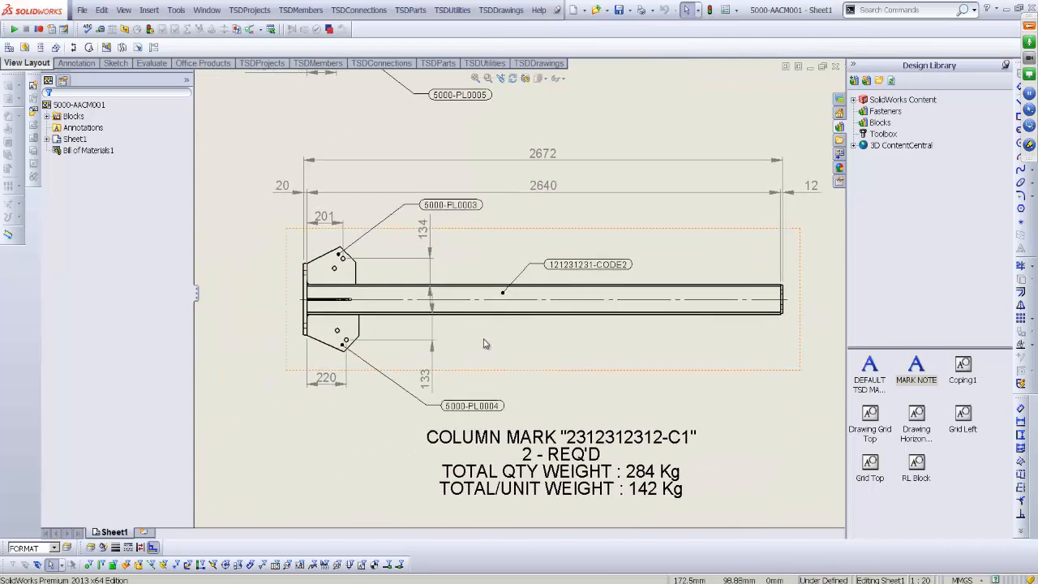
scroll(484, 343, "down", 2)
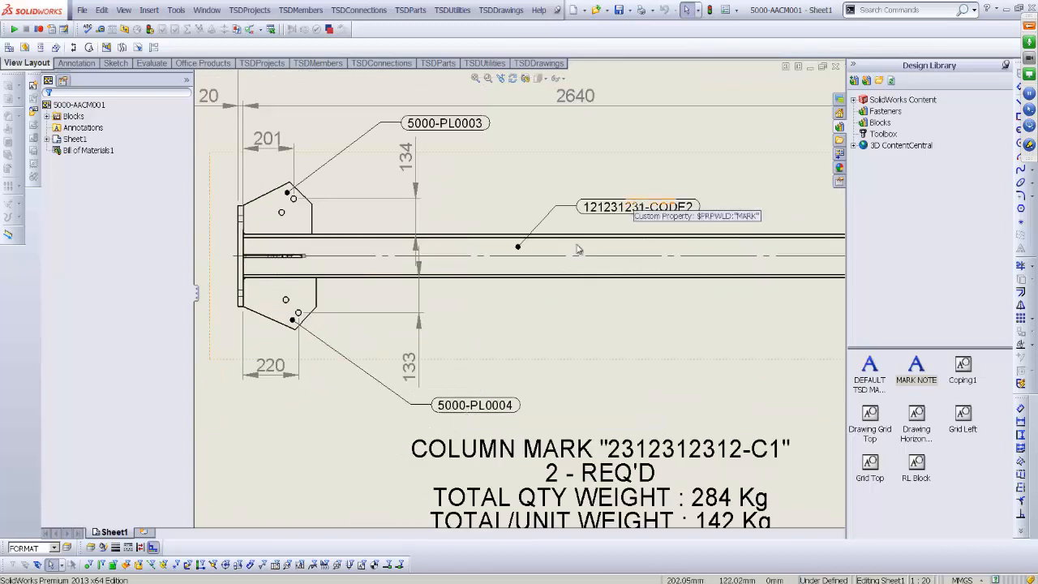
Delete the 5000-PL0004 and 5000-PL0003 balloons from the column's two end plates in the lower view
left_click(507, 404)
key("Delete")
left_click(450, 126)
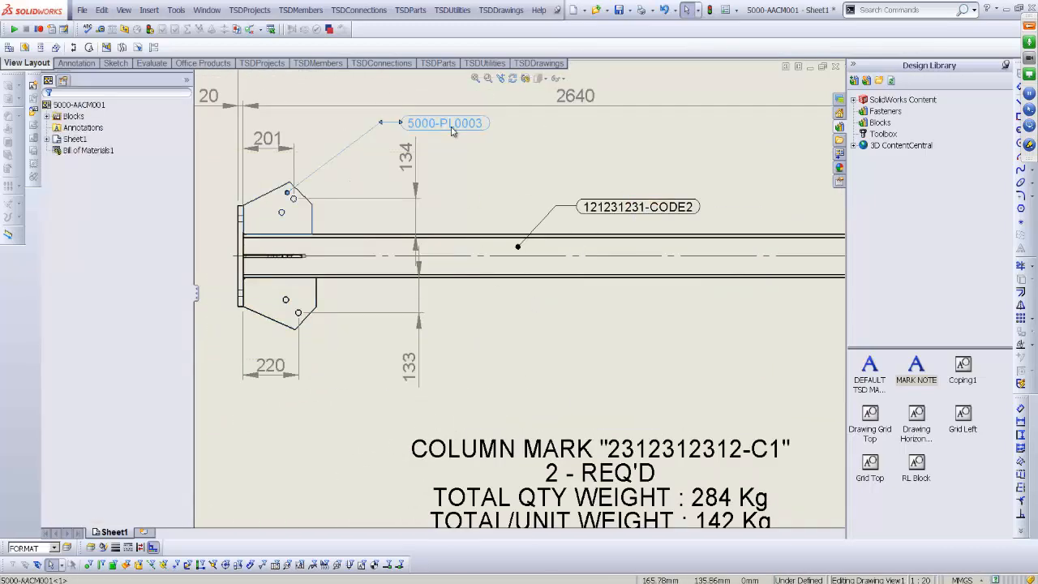
key("Delete")
Add balloons with the custom property MARK to the column's two end plates and position them clear of the dimensions
left_click(617, 209)
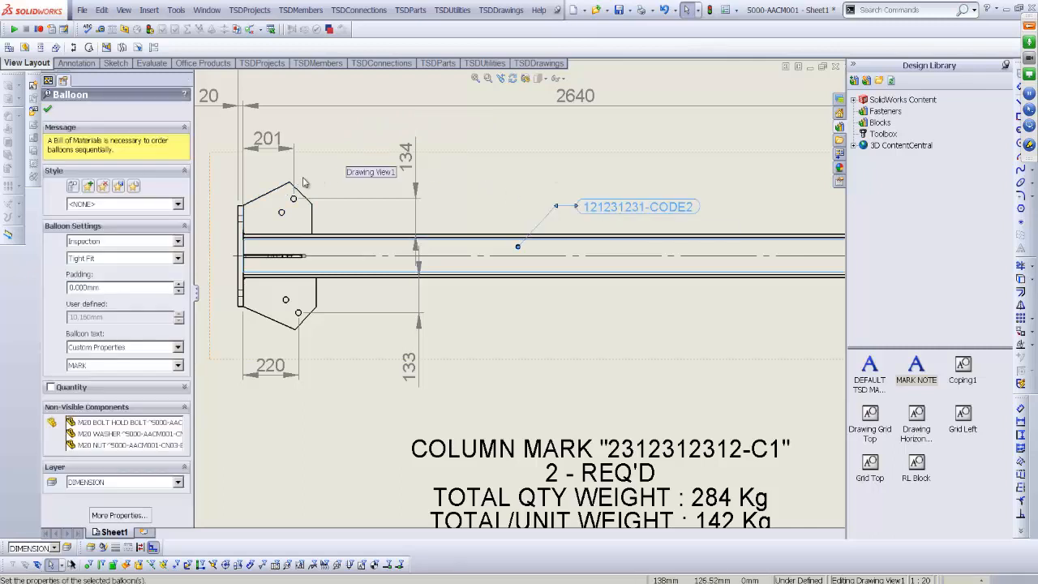
left_click(303, 203)
left_click(306, 305)
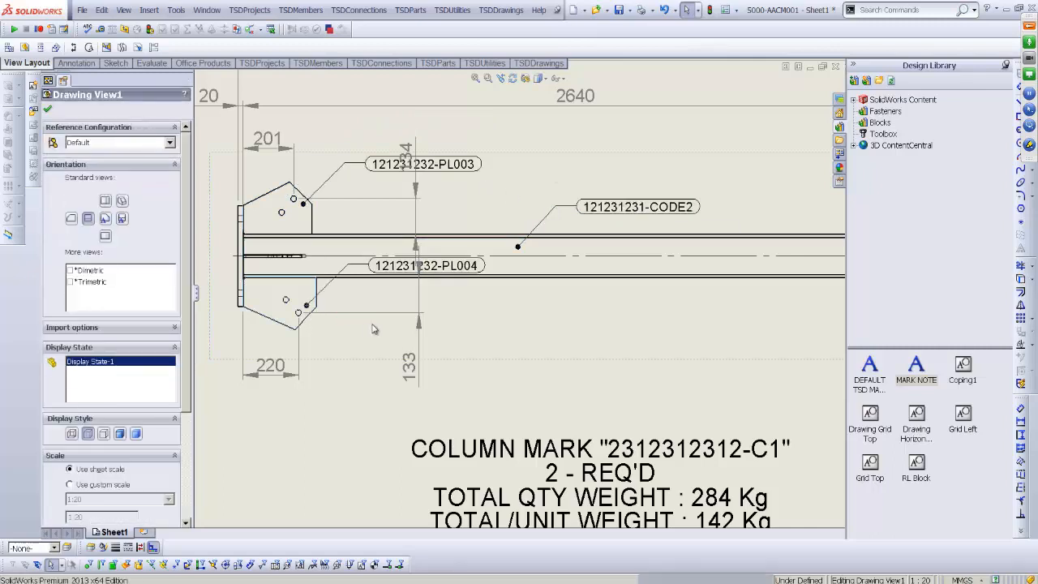
left_click_drag(426, 266, 427, 406)
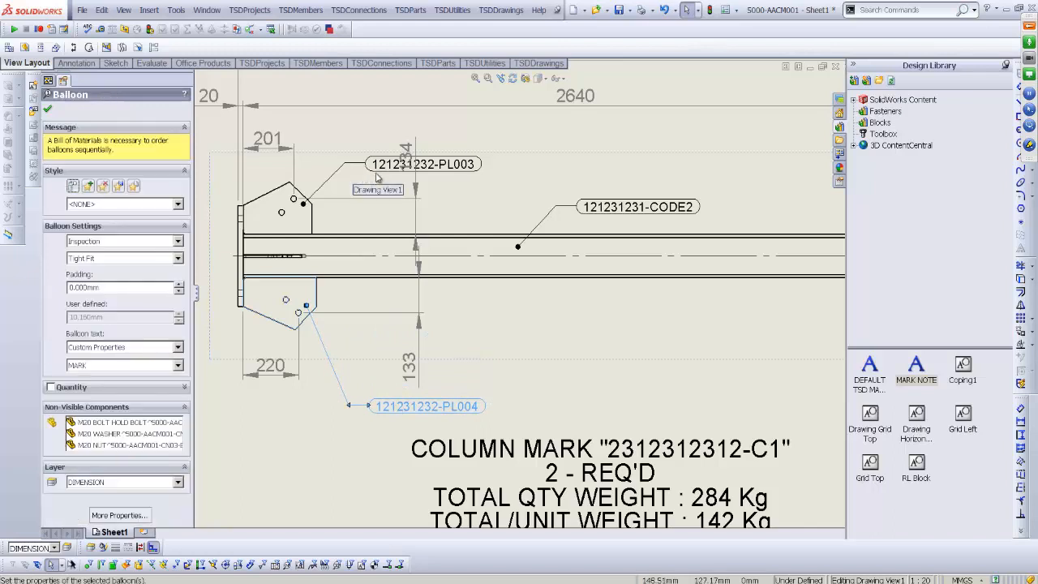
left_click_drag(422, 164, 427, 122)
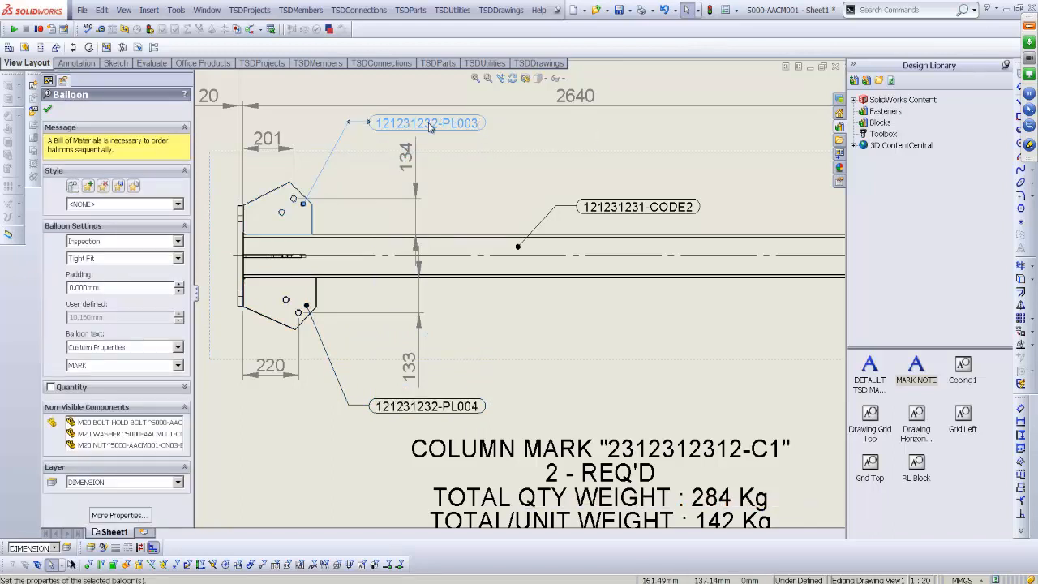
Finish placing balloons and examine the marks on the column views and in the bill of materials
left_click(572, 398)
scroll(587, 300, "up", 3)
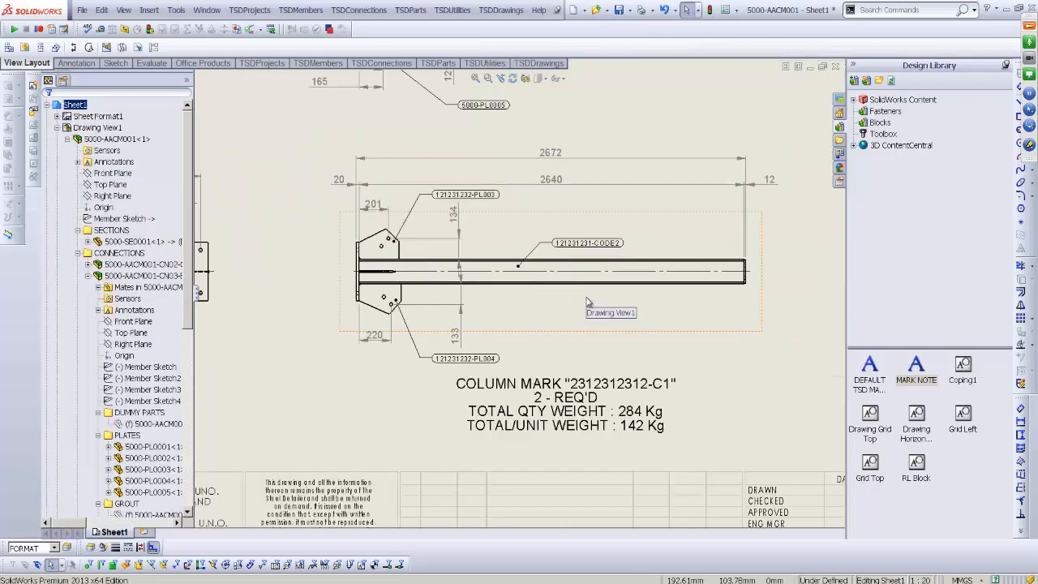
middle_click_drag(562, 253, 577, 390)
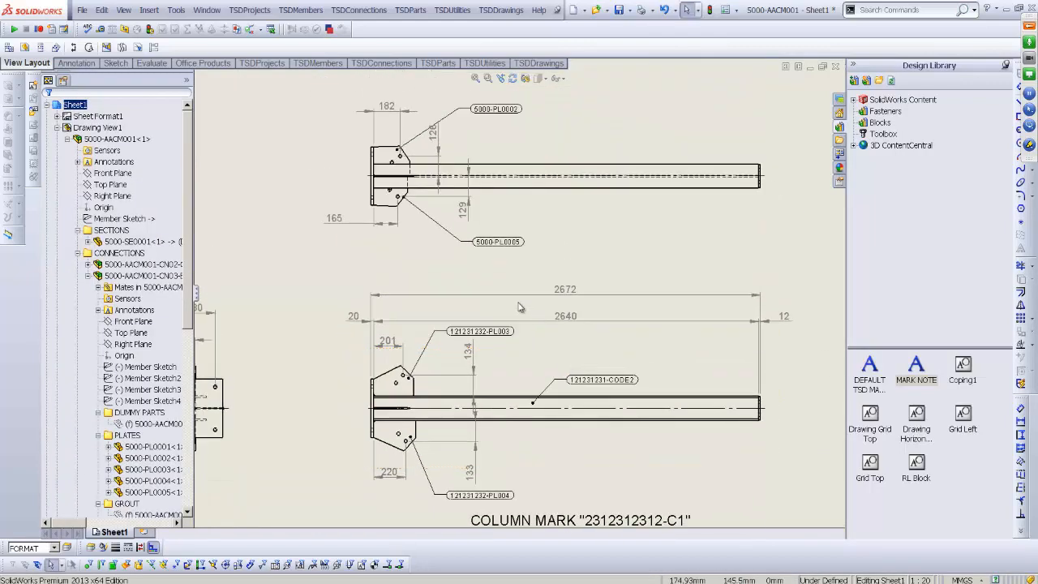
scroll(525, 283, "up", 4)
mouse_move(637, 318)
middle_mouse_down()
mouse_move(565, 313)
mouse_move(596, 335)
middle_mouse_up()
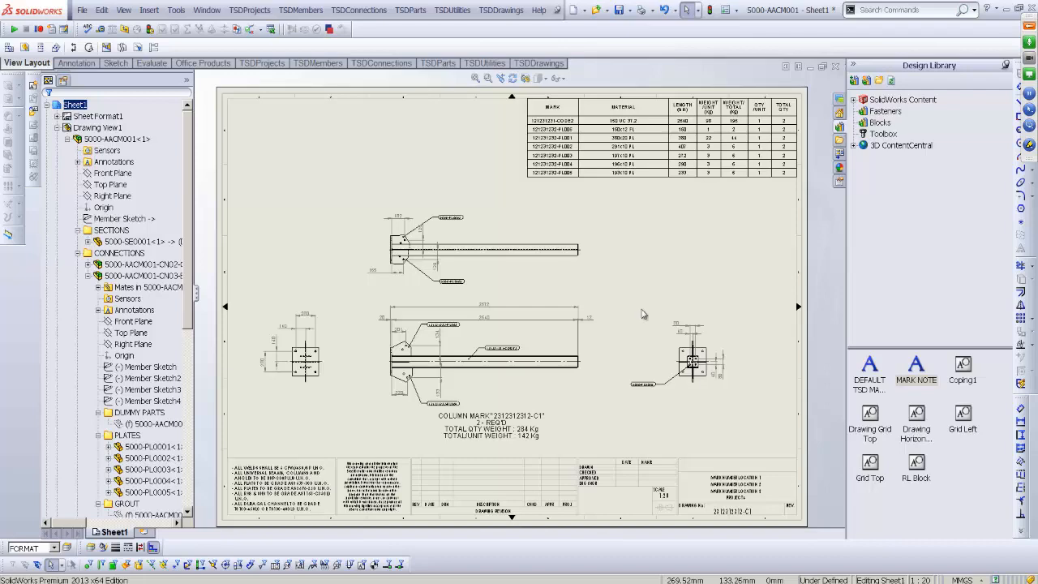
middle_click_drag(749, 197, 628, 288)
scroll(590, 195, "down", 4)
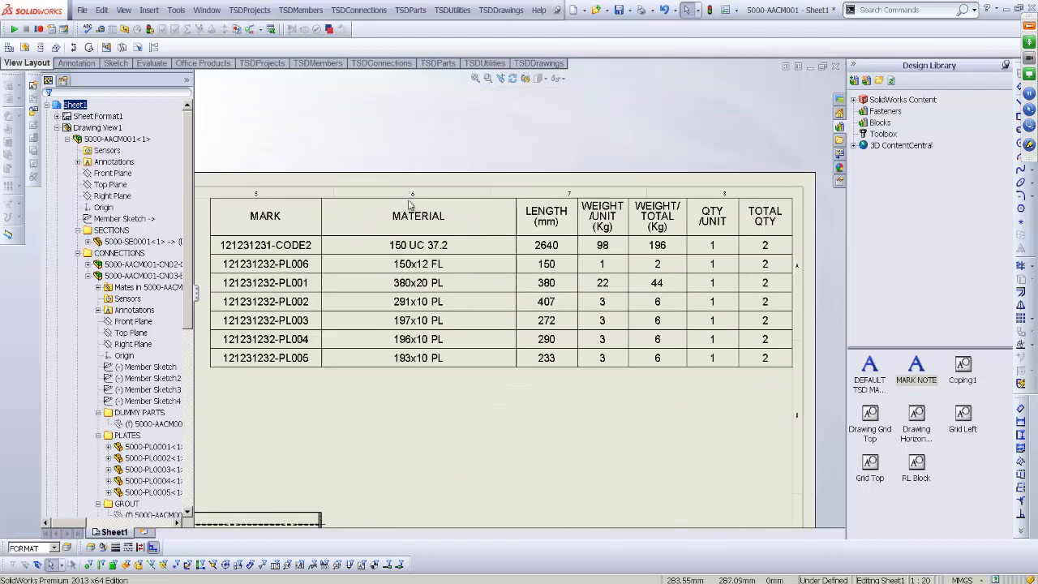
mouse_move(406, 201)
middle_mouse_down()
mouse_move(440, 203)
mouse_move(424, 223)
middle_mouse_up()
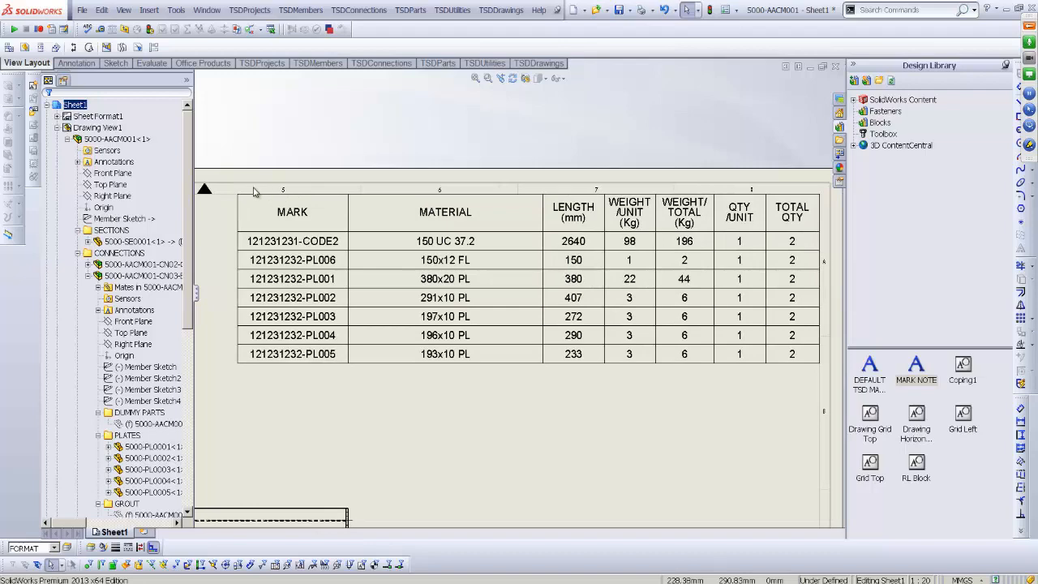
Save the bill of materials as a template, replacing Weldment BOM Template.sldbomtbt in The Steel Detailer's BOM Templates folder
left_click(232, 189)
right_click(232, 189)
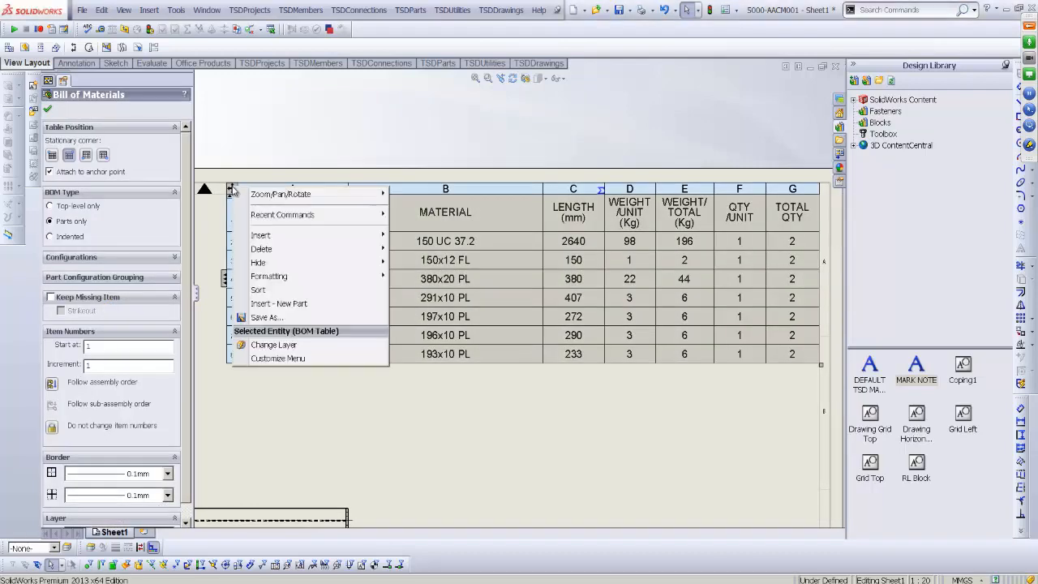
left_click(266, 317)
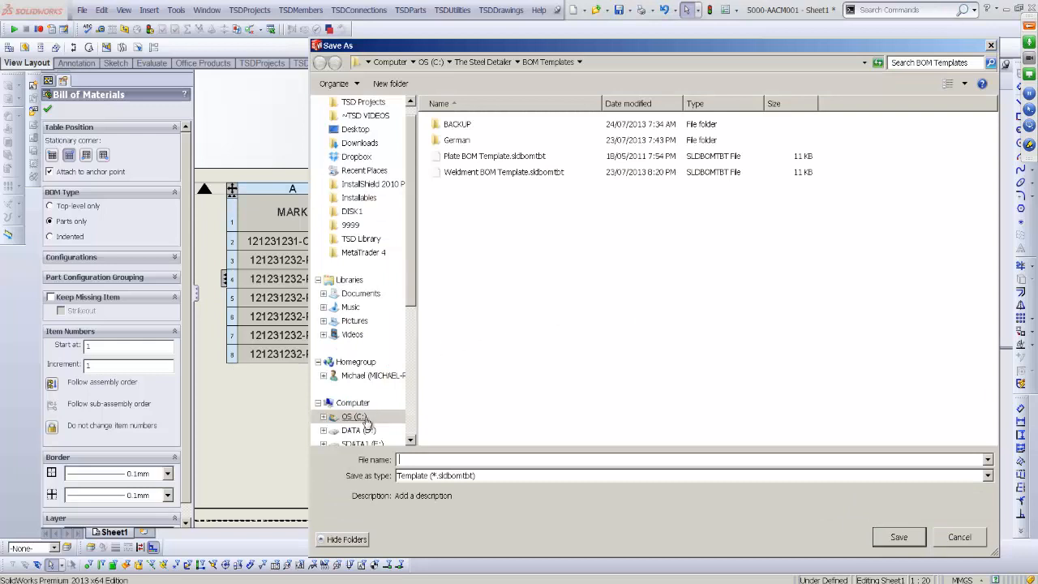
left_click(484, 62)
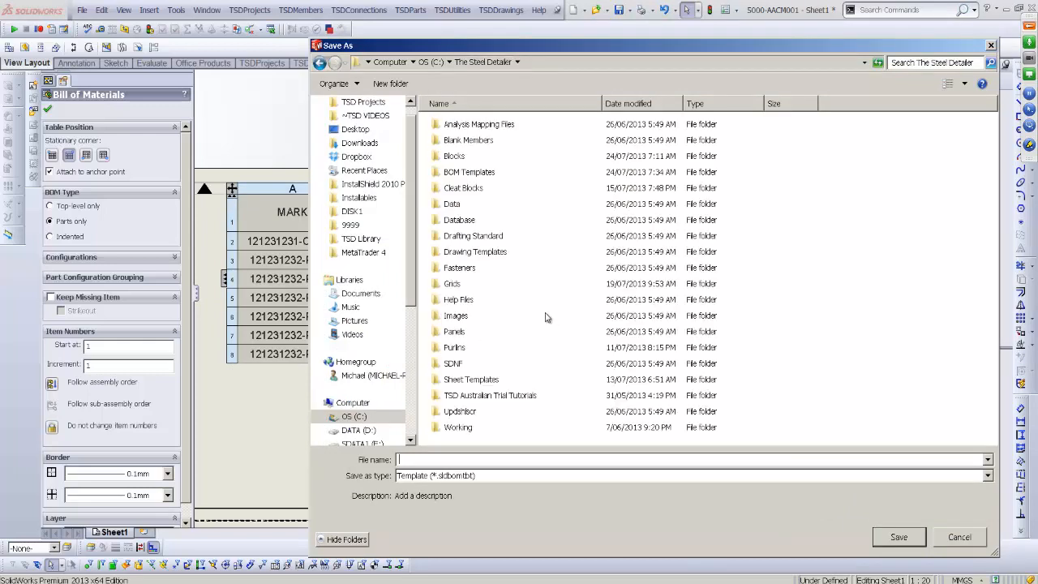
double_click(477, 177)
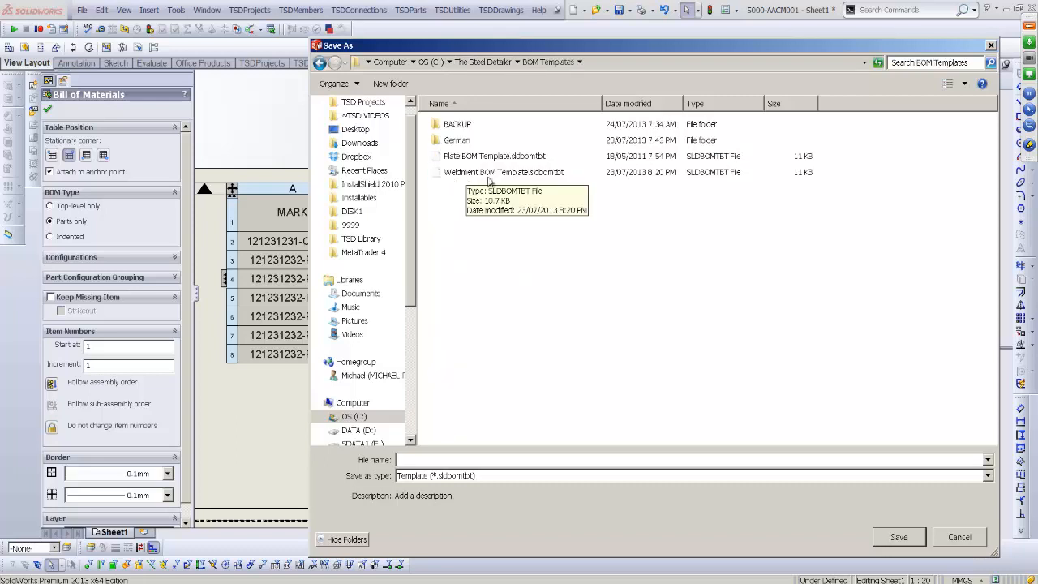
left_click(510, 173)
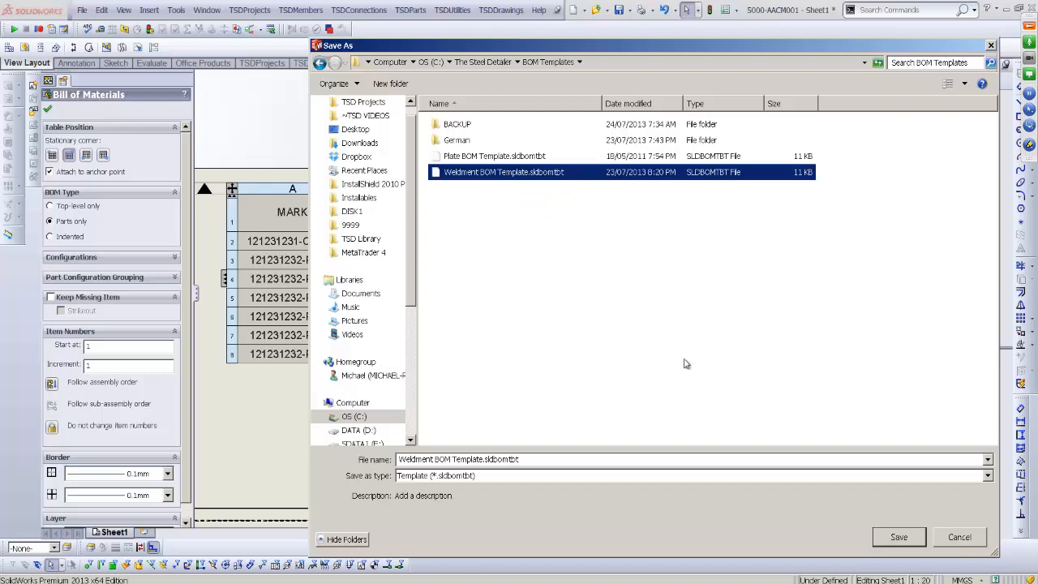
left_click(898, 539)
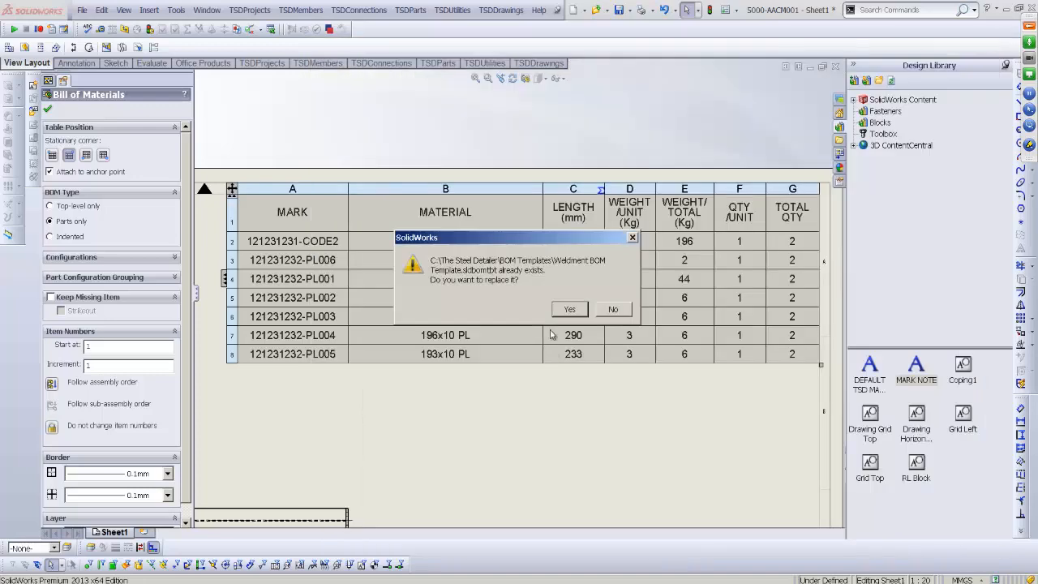
left_click(559, 308)
left_click(475, 78)
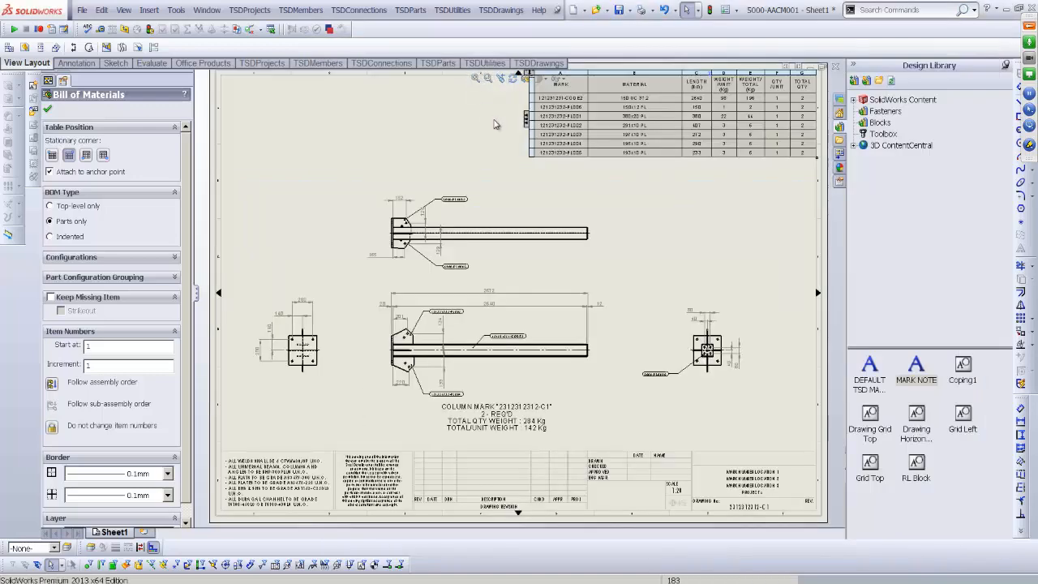
left_click(474, 139)
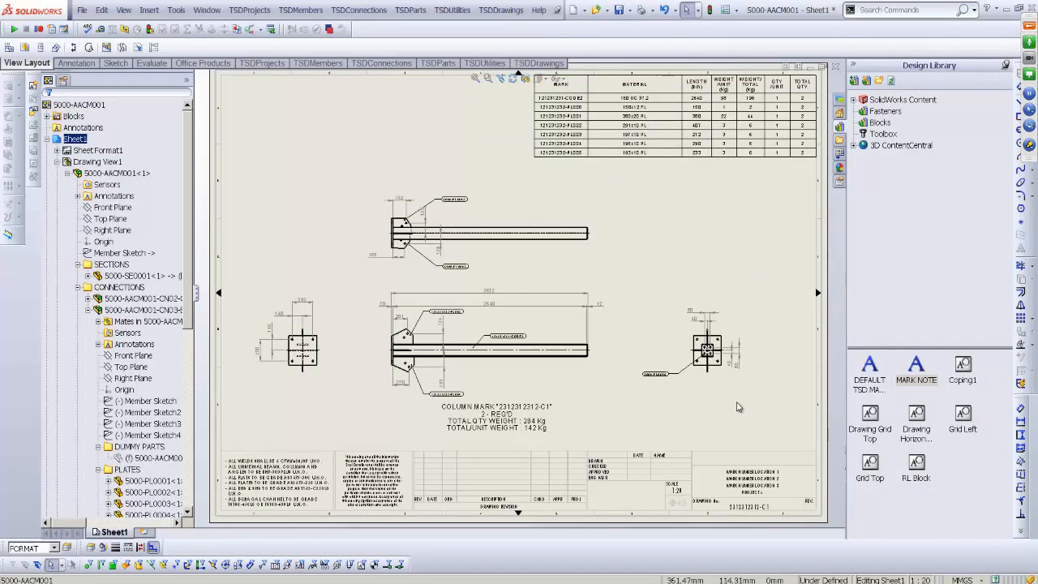
Switch the drawing to sheet format editing and inspect the location, project and drawing number notes in the title block
middle_click_drag(761, 440, 759, 439)
scroll(759, 439, "down", 3)
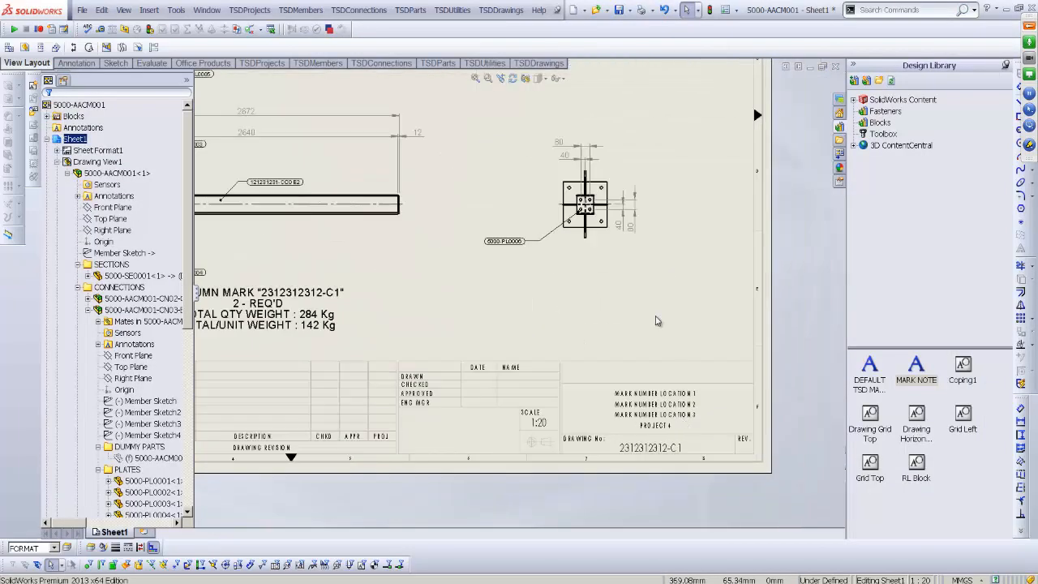
right_click(655, 318)
left_click(702, 338)
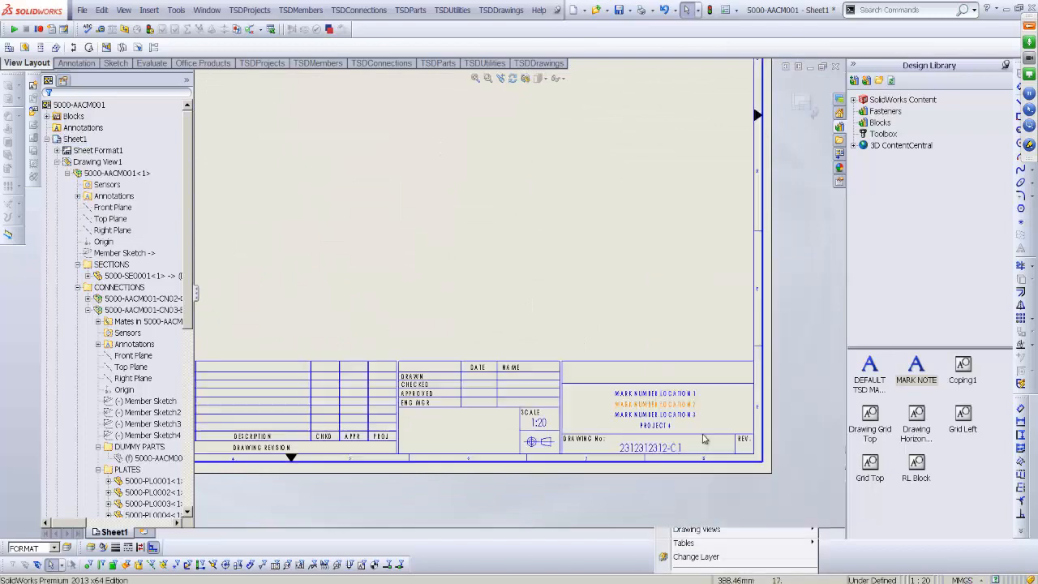
scroll(695, 355, "down", 5)
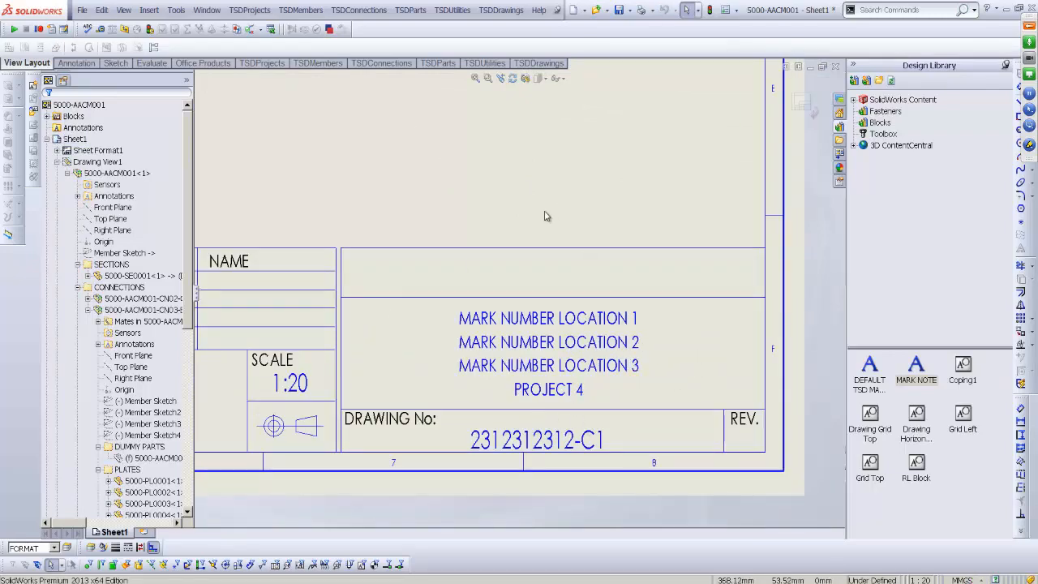
scroll(547, 216, "up", 4)
key("f")
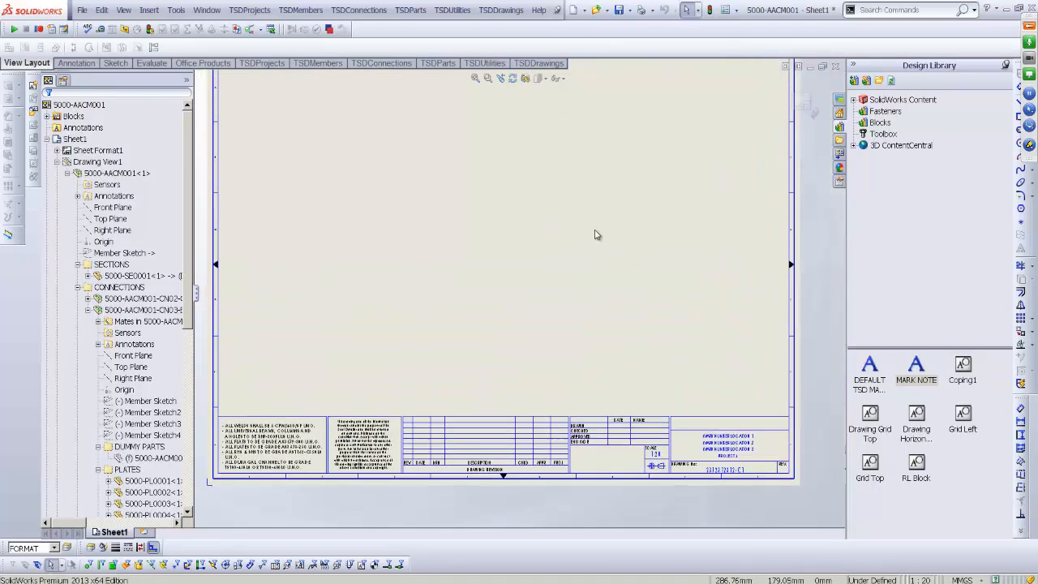
Save the sheet format over C-A3-WeldmentTemplate.slddrt in the 5000 project's Templates folder and return to editing the sheet
right_click(490, 186)
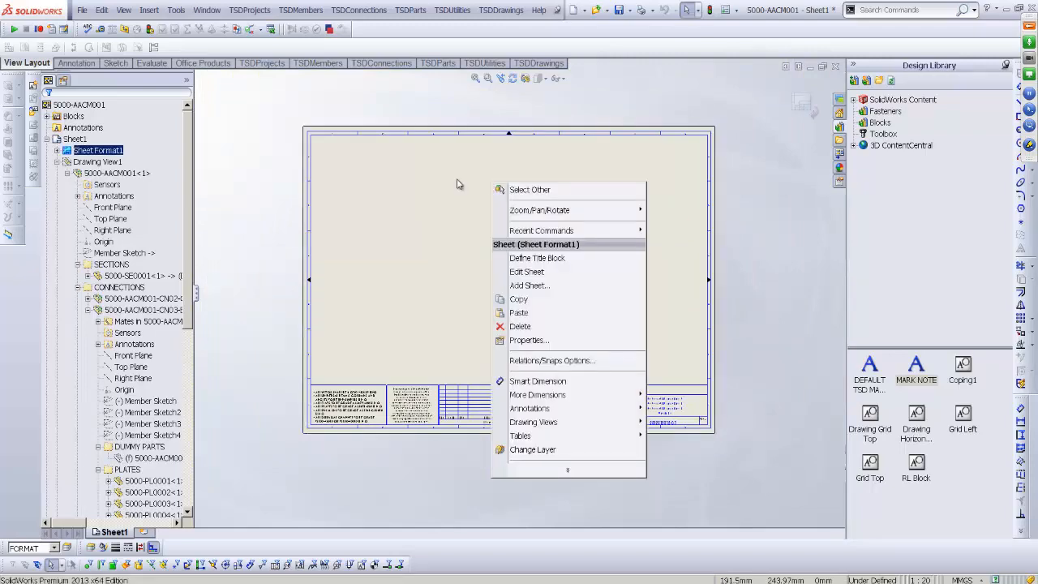
key("Escape")
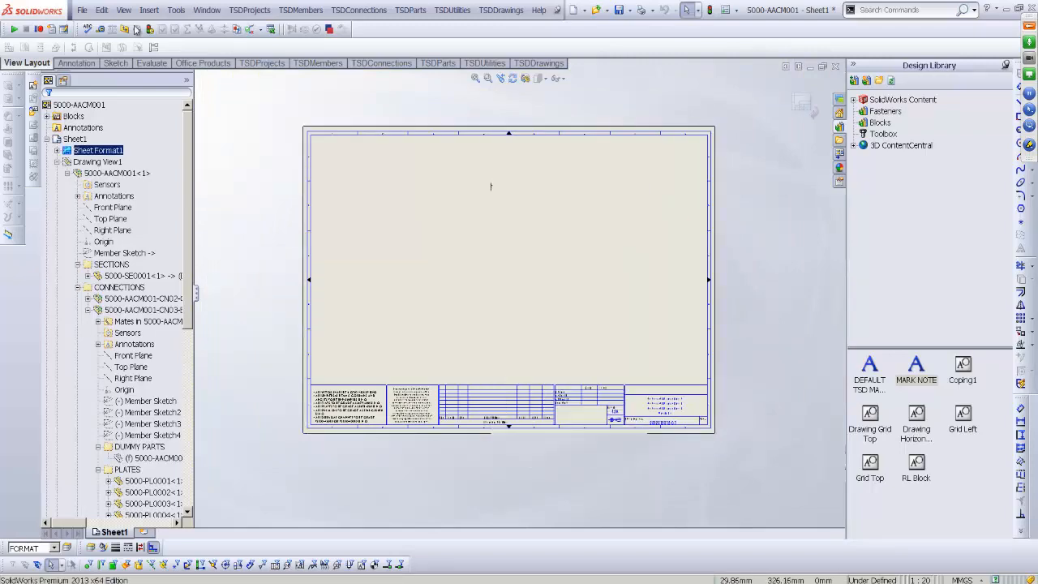
left_click(83, 10)
left_click(111, 104)
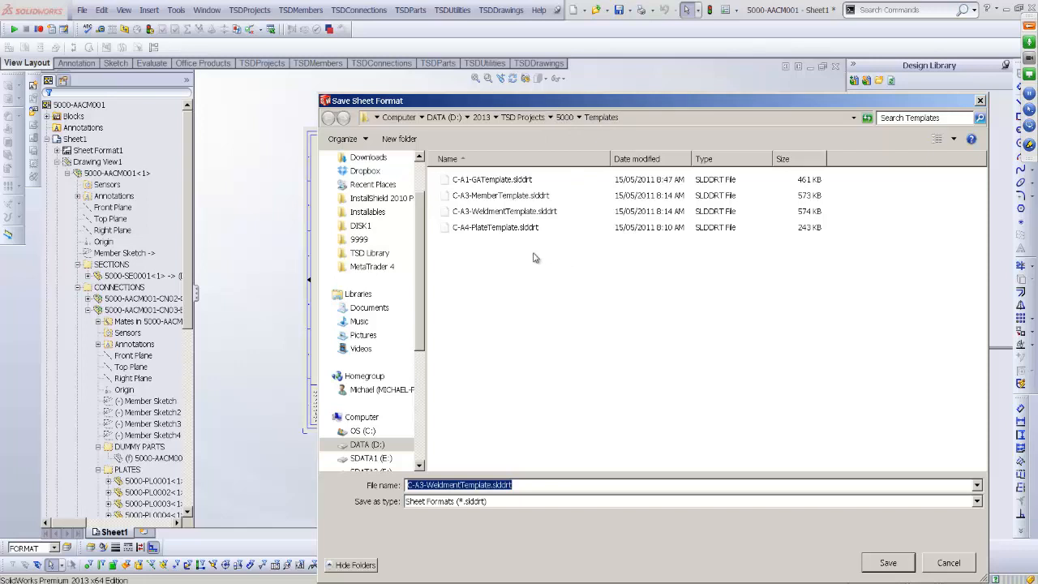
left_click(501, 215)
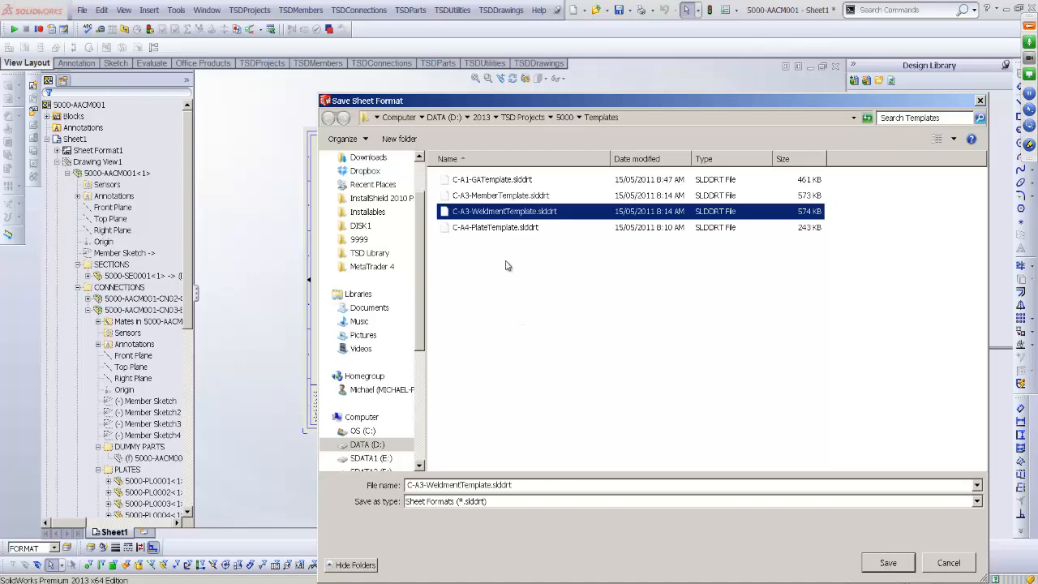
left_click(888, 562)
left_click(570, 305)
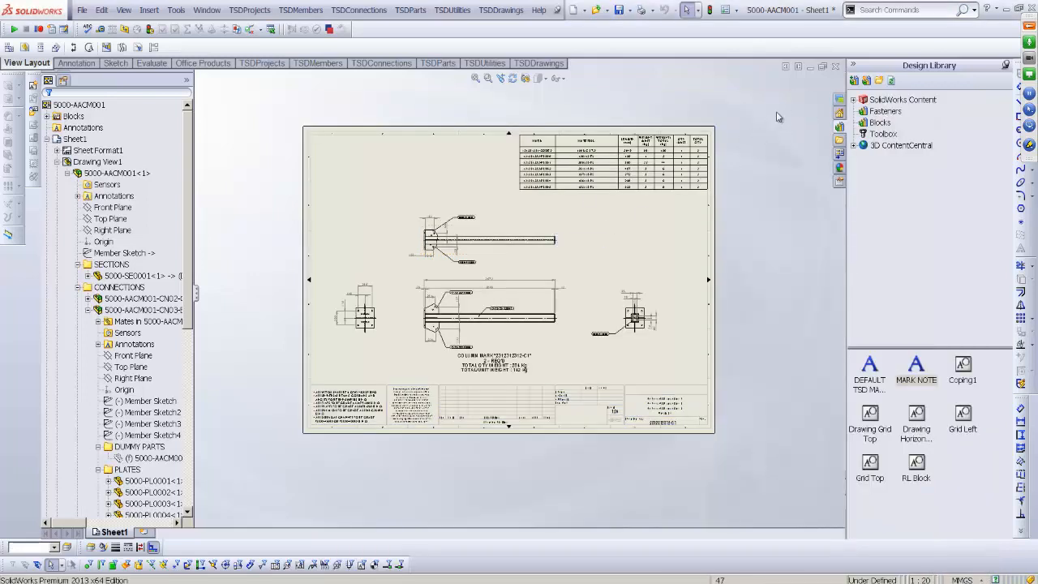
Close the 5000-AACM001 drawing, saving all modified documents
left_click(835, 66)
left_click(494, 295)
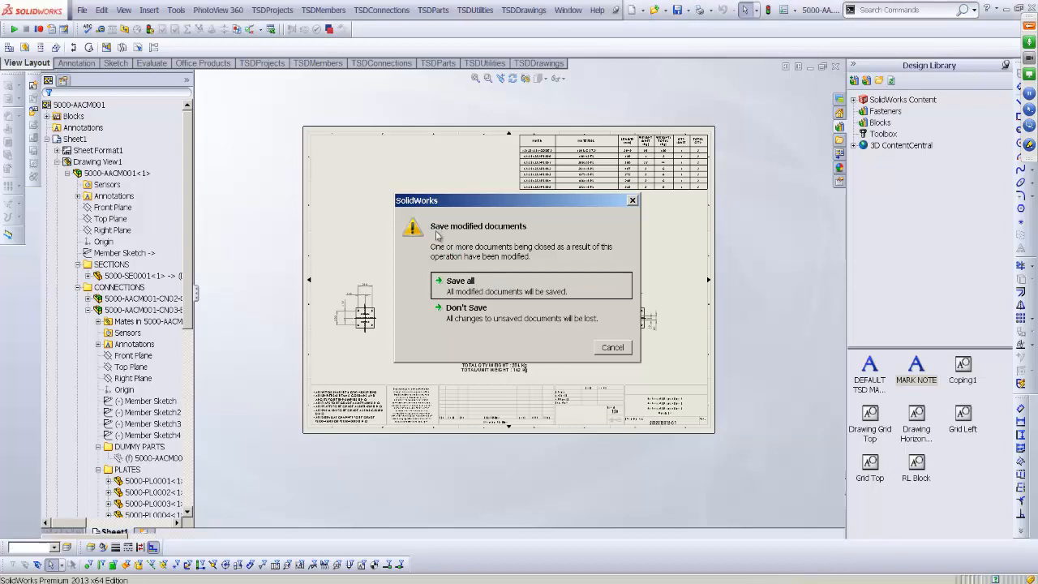
scroll(502, 448, "up", 1)
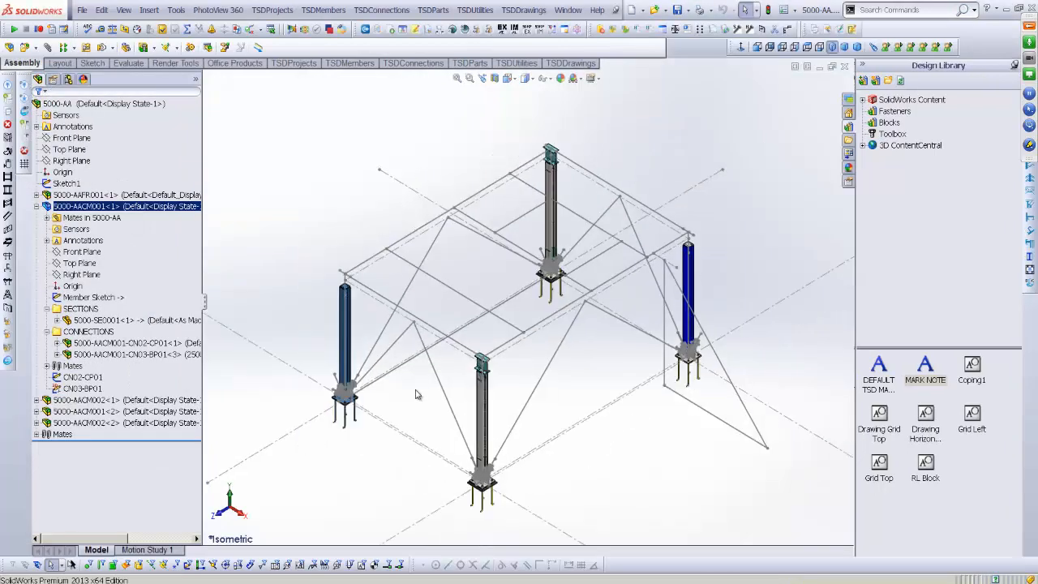
Lock column member 5000-AACM002-1 with the bolts of connection 5000-AACM002-CN03-BP01-3 shown, and exit Lock Member
scroll(416, 394, "down", 2)
left_click(590, 375)
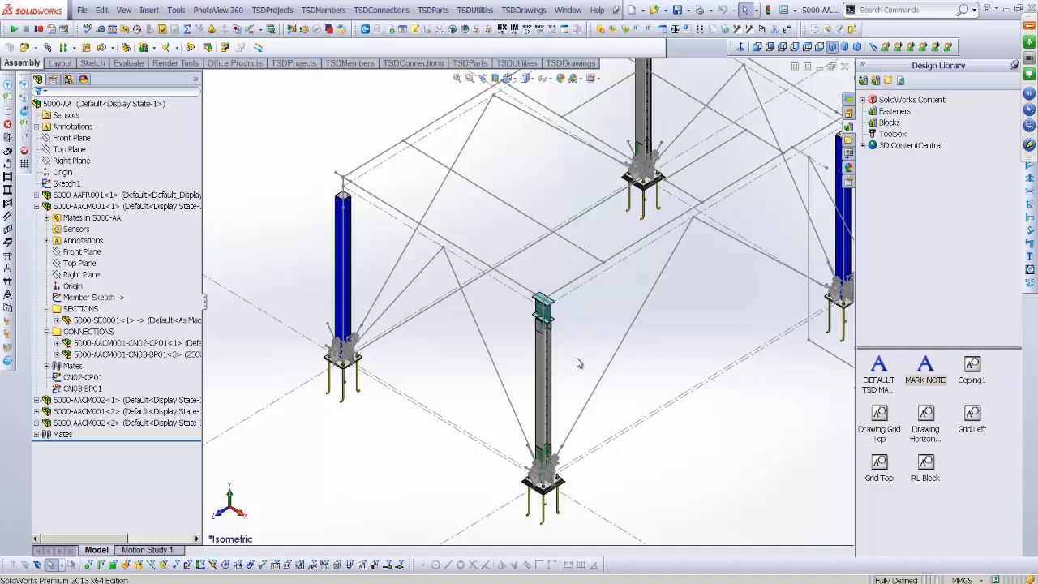
left_click(322, 10)
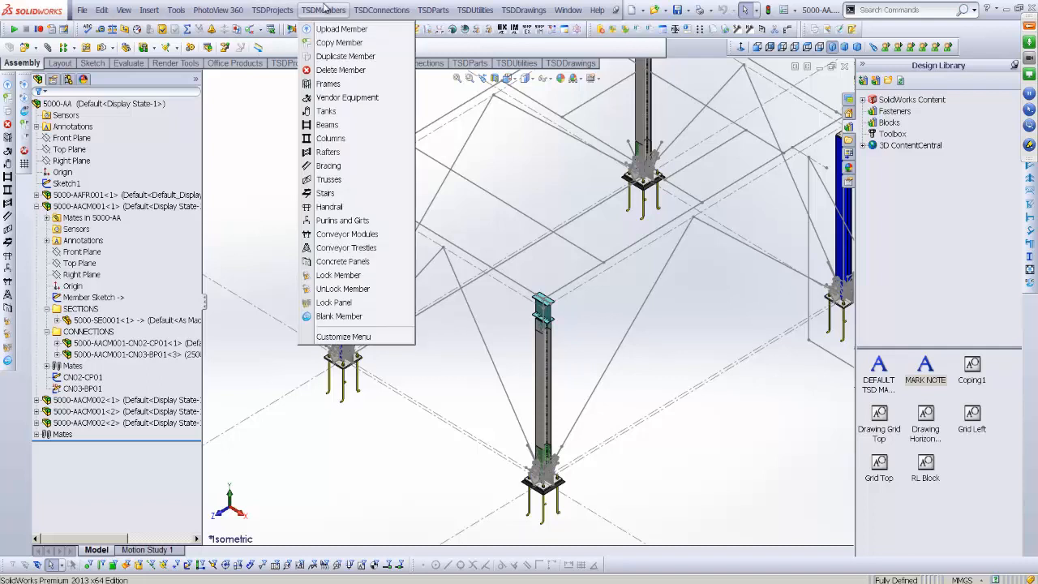
left_click(357, 276)
left_click(542, 386)
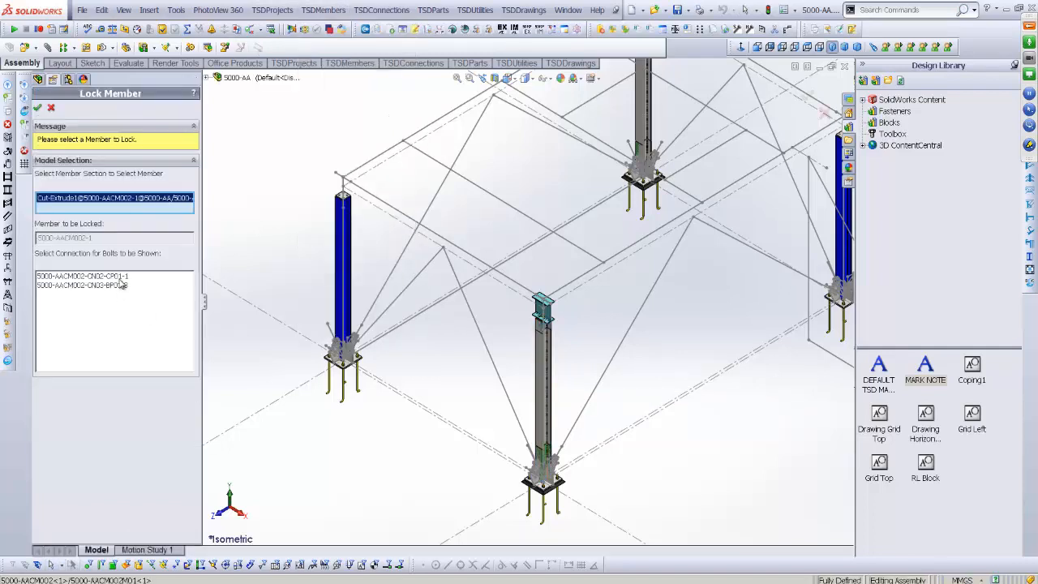
left_click(119, 278)
left_click(117, 288)
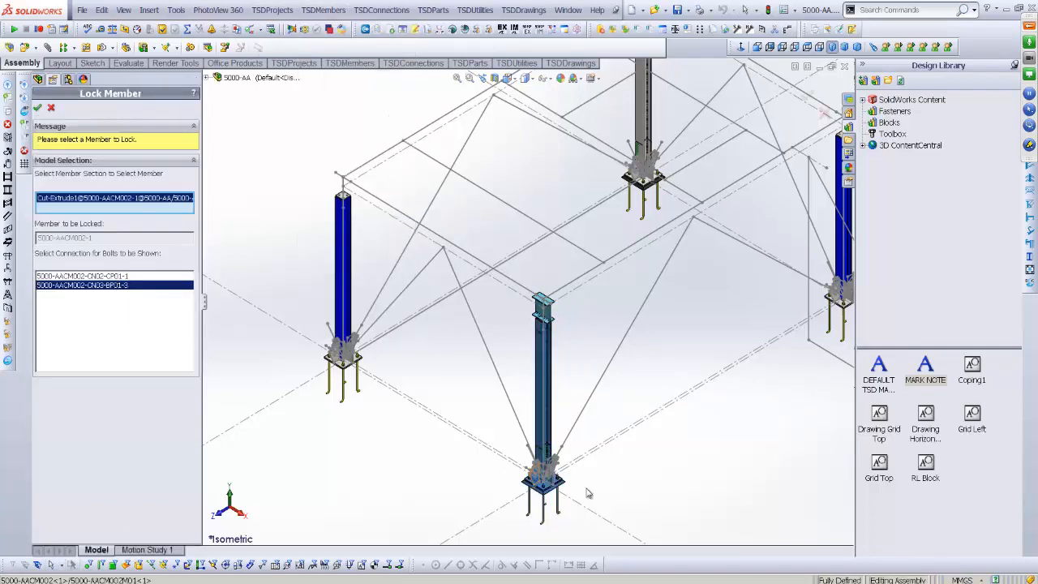
left_click(38, 107)
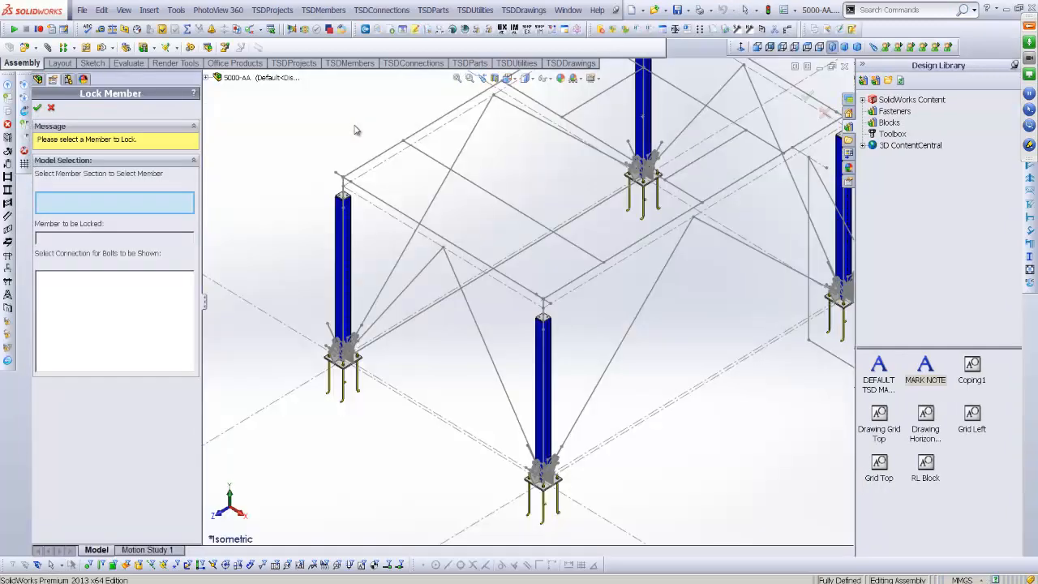
left_click(51, 108)
Open the drawing of 5000-AACM002 from the assembly and examine its title block's location notes and drawing number
left_click(36, 206)
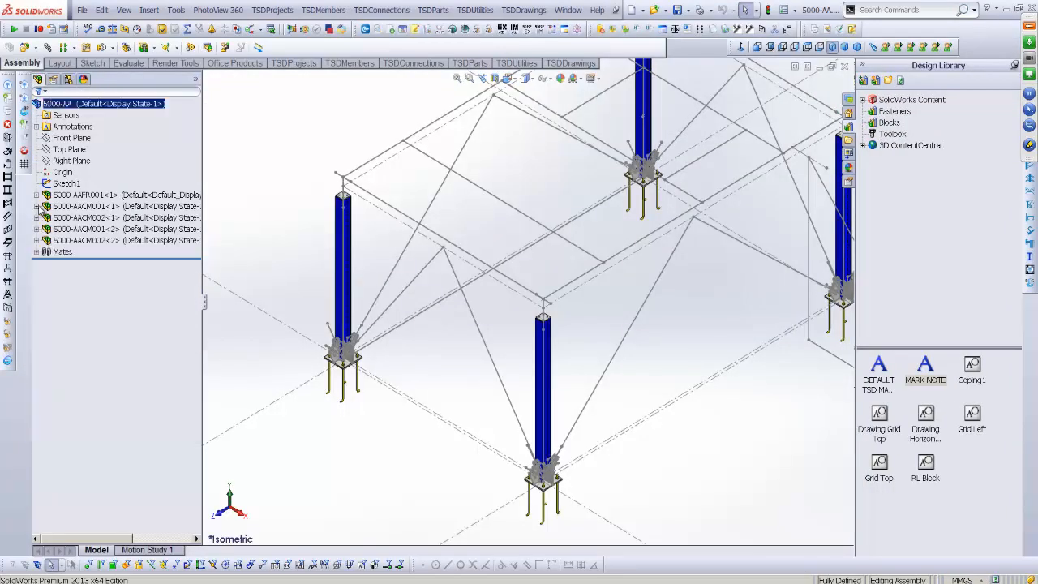
left_click(128, 219)
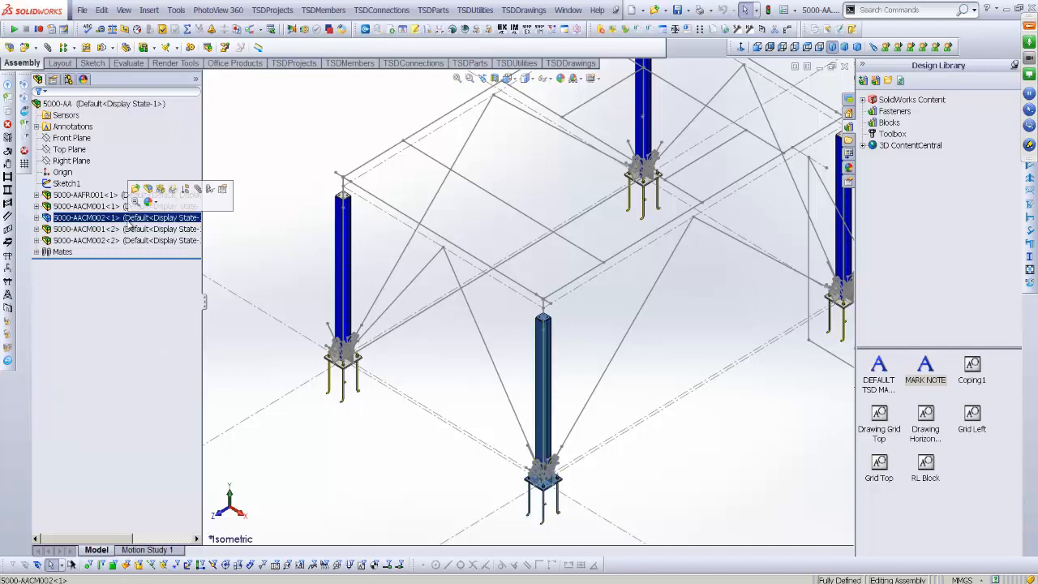
right_click(129, 226)
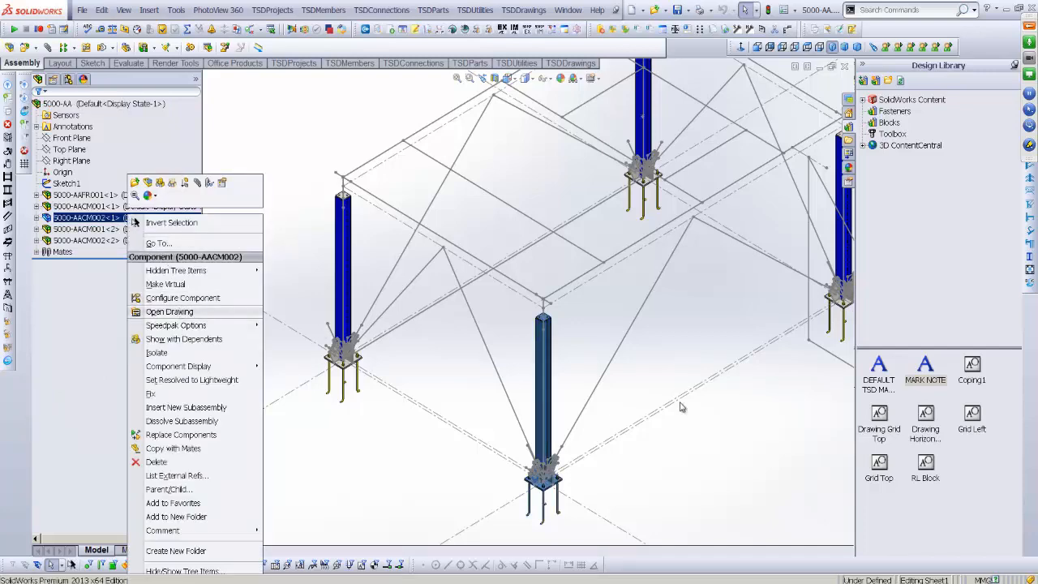
key("Return")
scroll(581, 420, "down", 5)
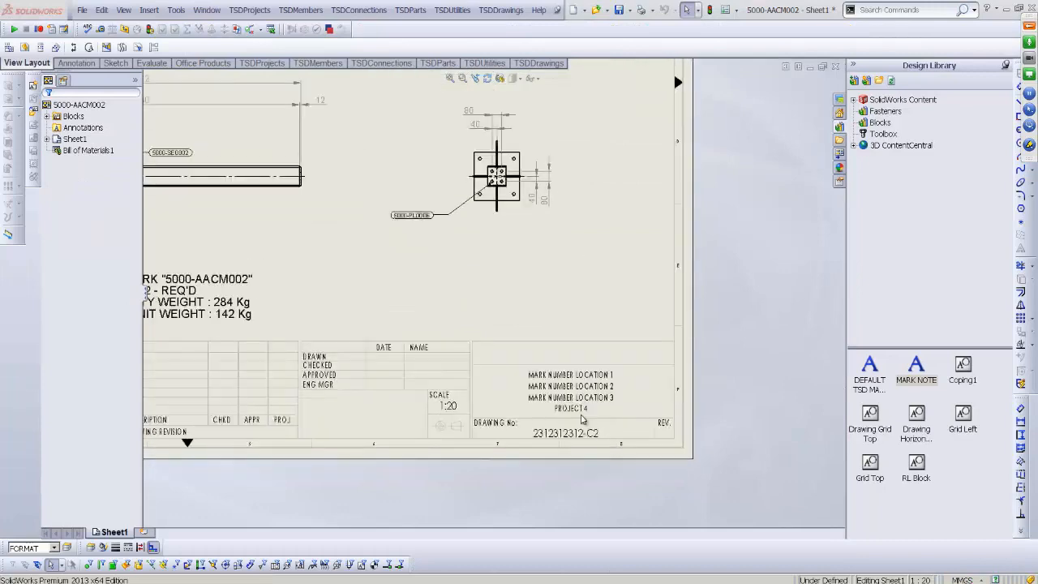
scroll(581, 420, "down", 5)
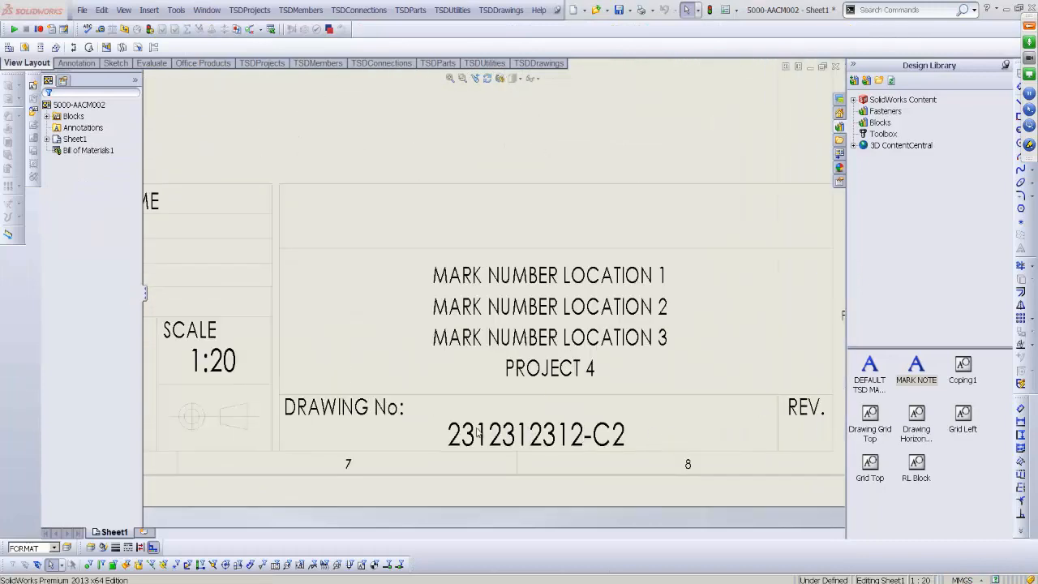
scroll(551, 267, "up", 8)
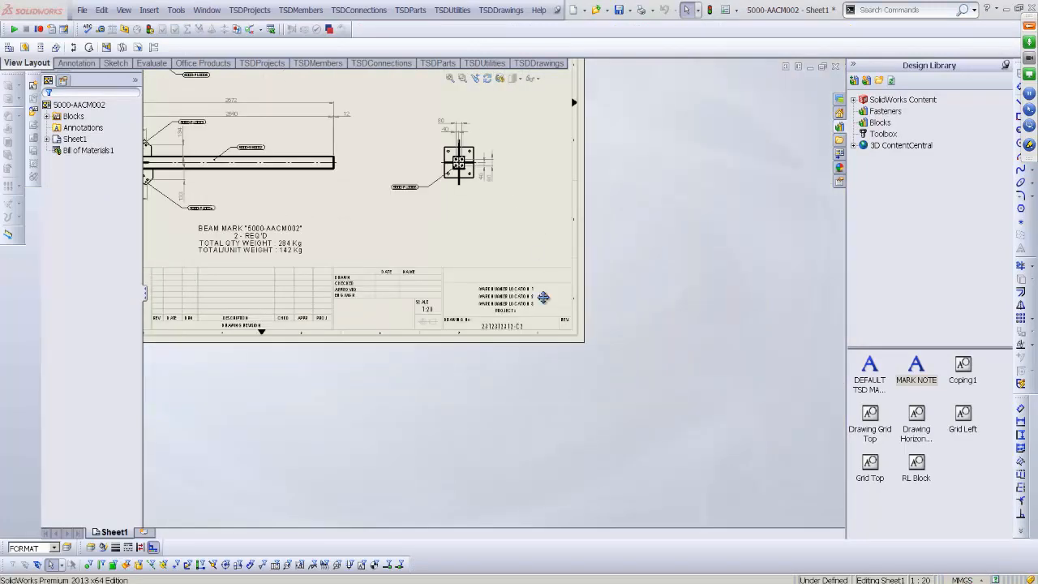
Check the bill of materials, and replace the beam mark note below the front view with the MARK NOTE from the Design Library
scroll(442, 237, "down", 3)
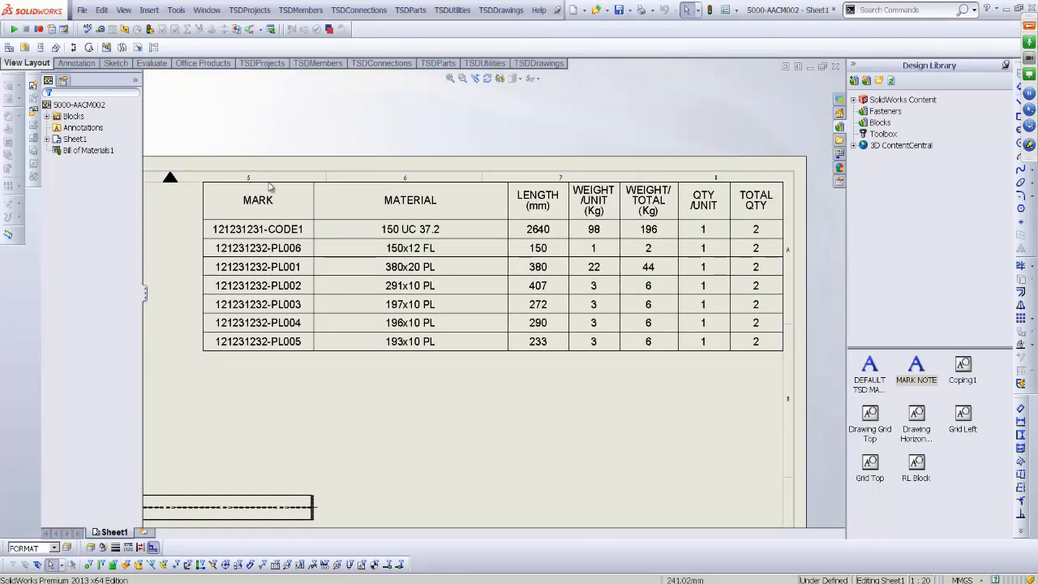
left_click(521, 412)
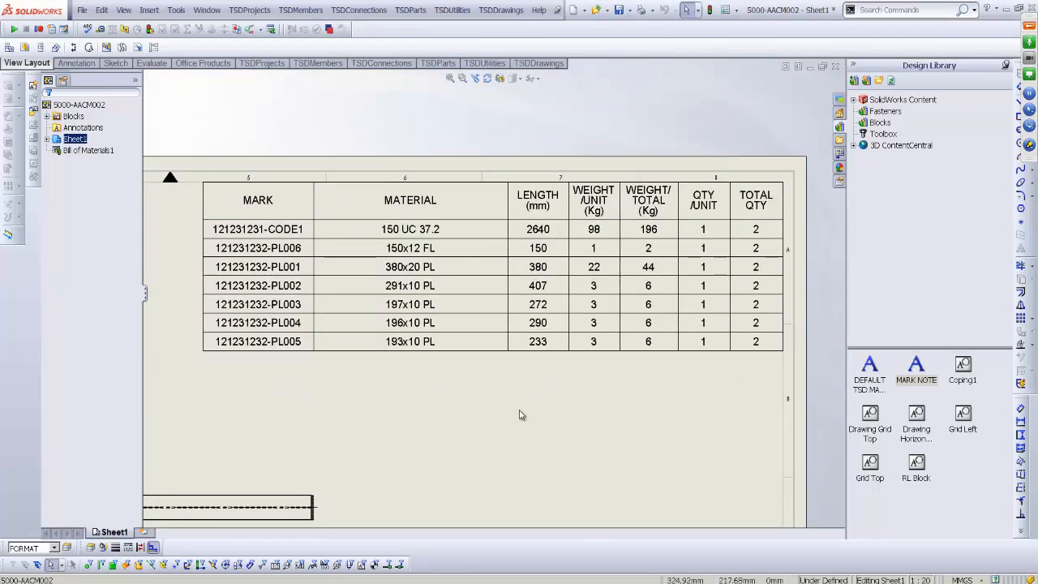
scroll(521, 412, "up", 3)
middle_click_drag(427, 425, 606, 179)
scroll(519, 349, "up", 4)
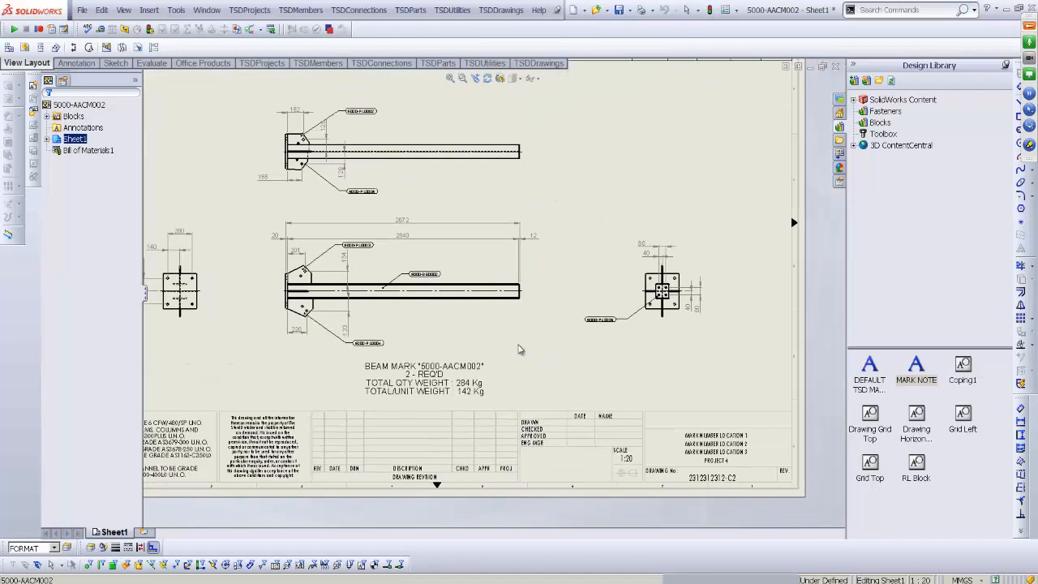
scroll(481, 305, "down", 2)
scroll(480, 305, "down", 3)
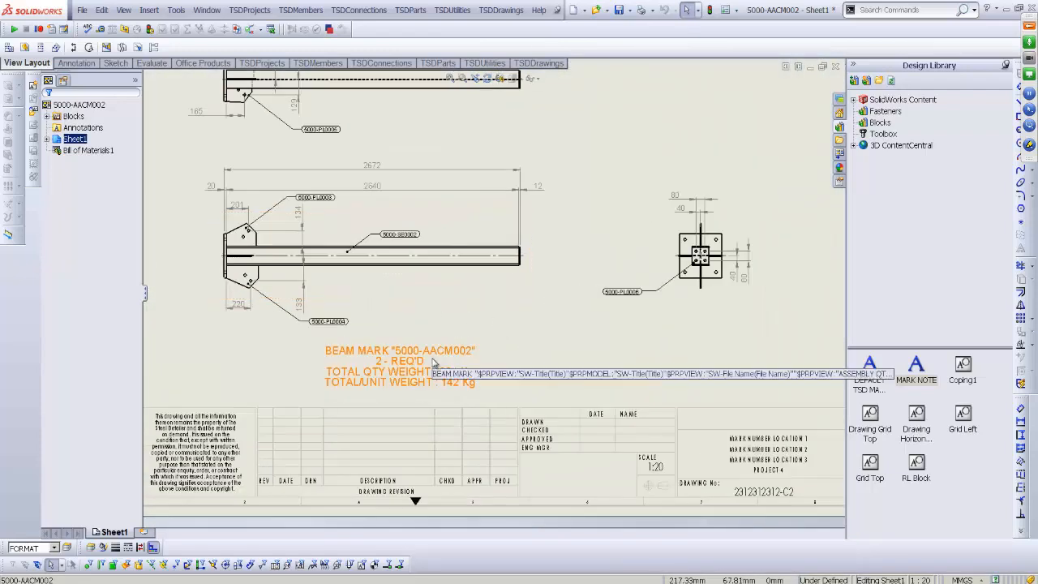
left_click(397, 360)
key("Delete")
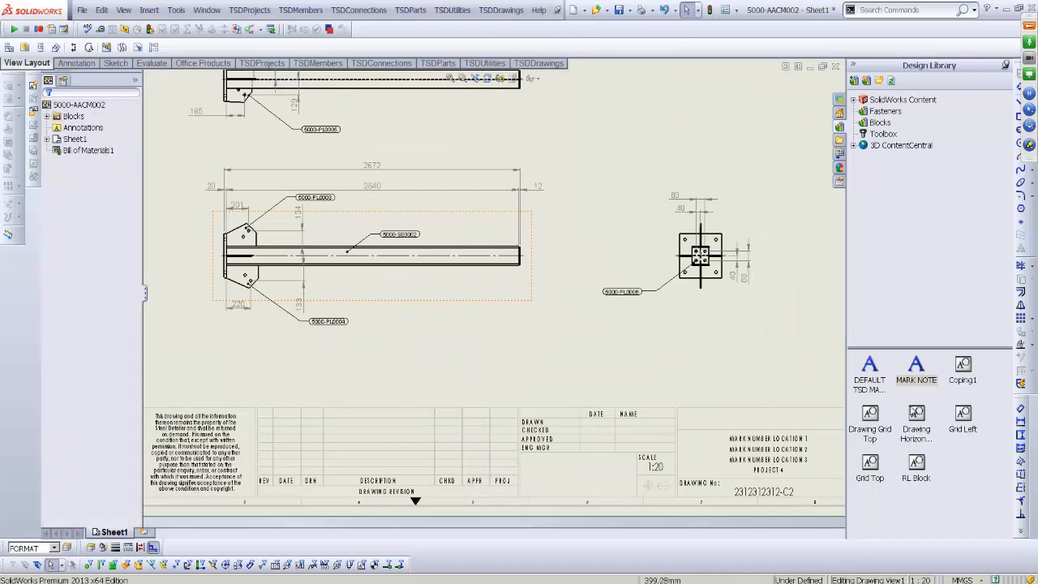
mouse_move(917, 367)
left_mouse_down()
mouse_move(373, 292)
mouse_move(419, 301)
mouse_move(397, 363)
left_mouse_up()
key("Escape")
middle_click_drag(787, 506, 665, 463)
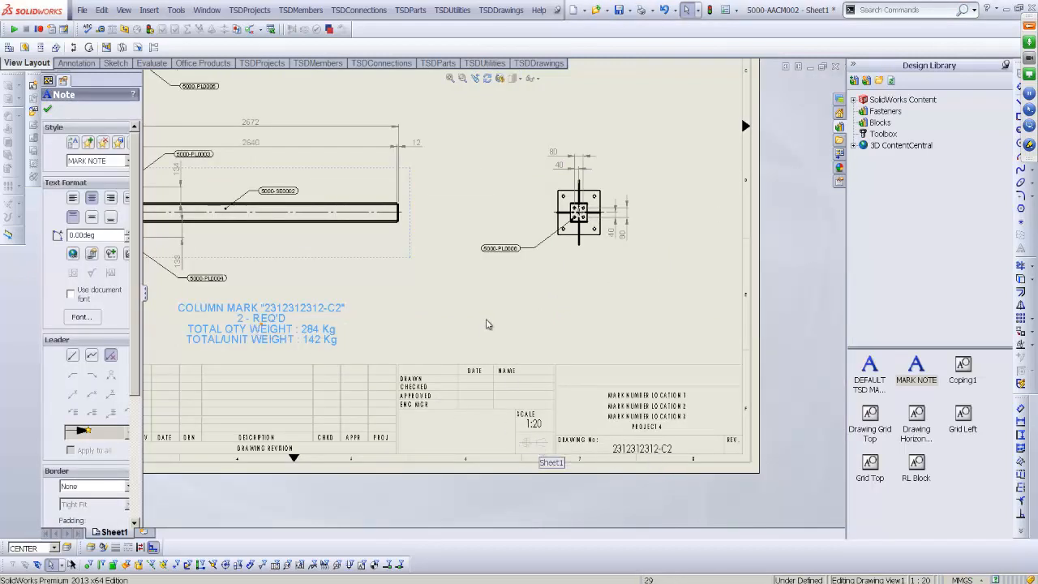
left_click(485, 319)
Set the balloon text of all six part balloons in the drawing views to the custom property MARK
middle_click_drag(449, 316, 622, 386)
scroll(332, 309, "down", 5)
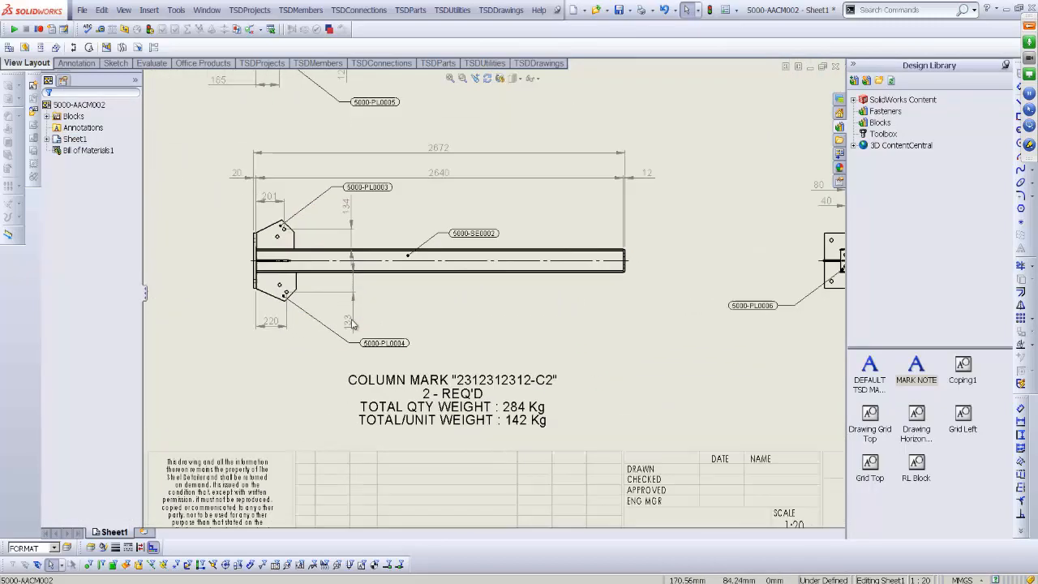
left_click(467, 358)
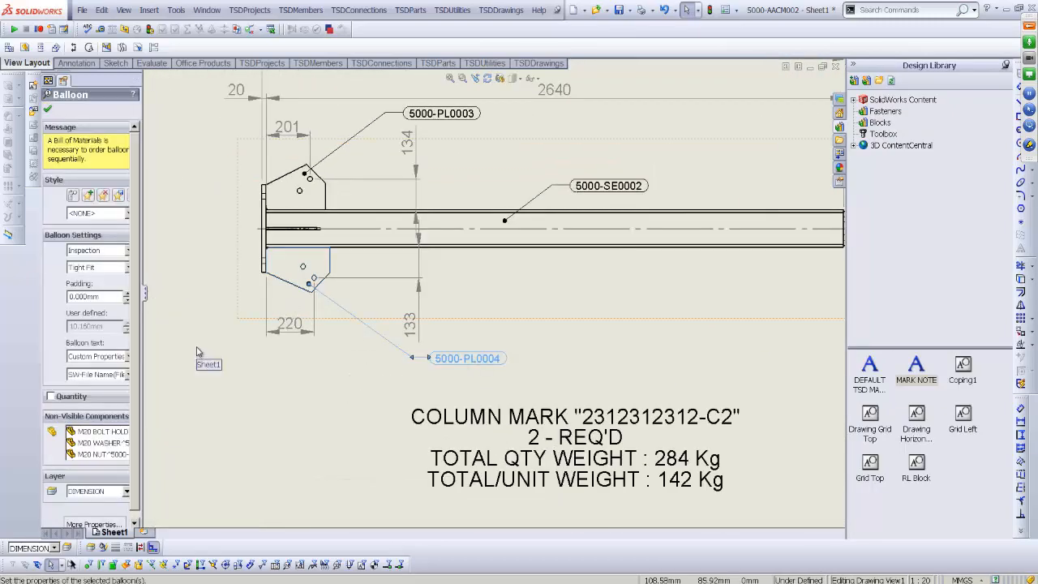
left_click(442, 114, "ctrl")
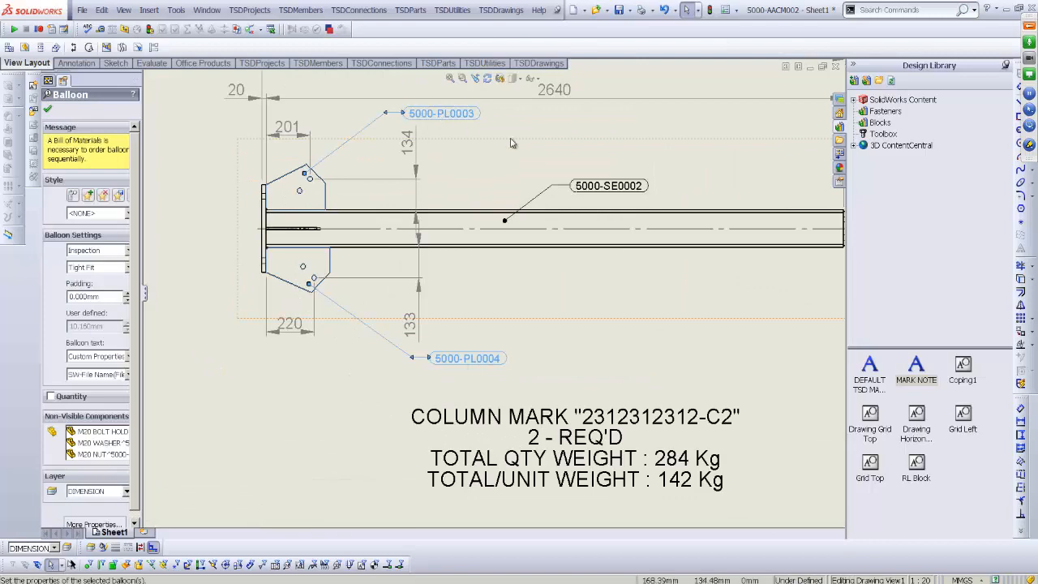
left_click(623, 186, "ctrl")
scroll(531, 316, "up", 4)
scroll(487, 287, "up", 4)
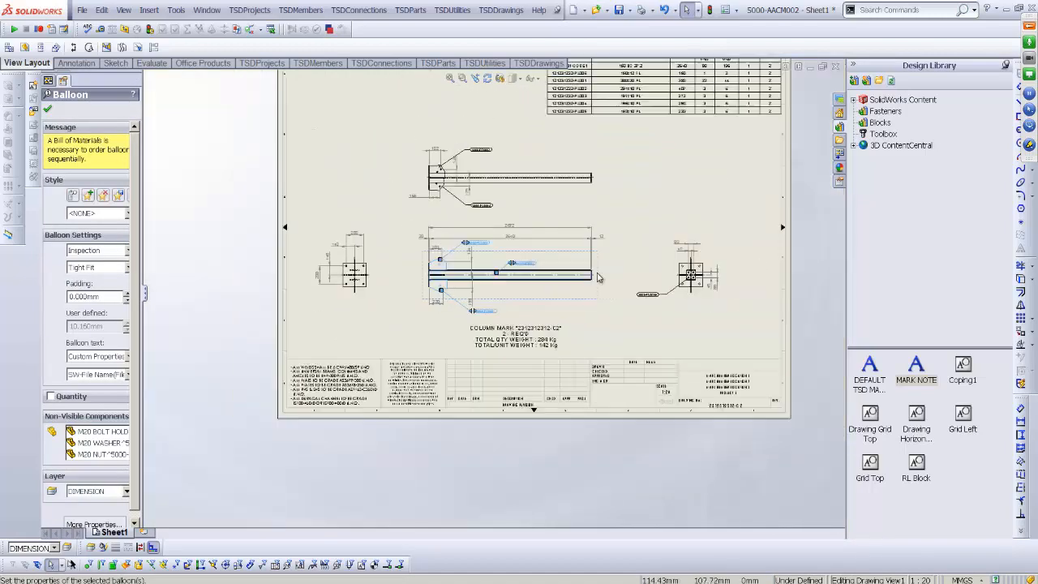
scroll(600, 212, "down", 1)
scroll(791, 146, "down", 2)
left_click(370, 160, "ctrl")
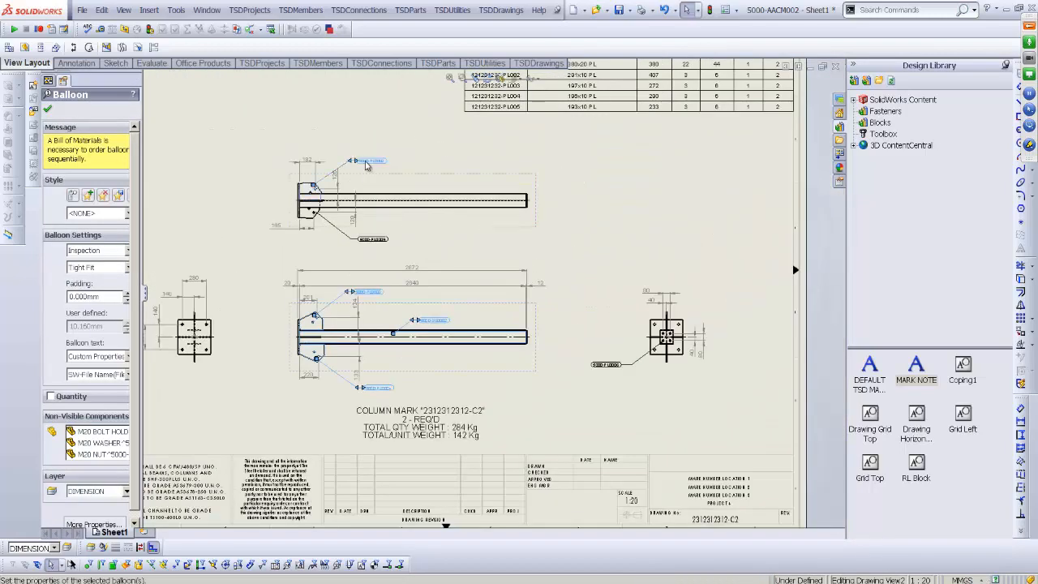
left_click(373, 239, "ctrl")
left_click(602, 365, "ctrl")
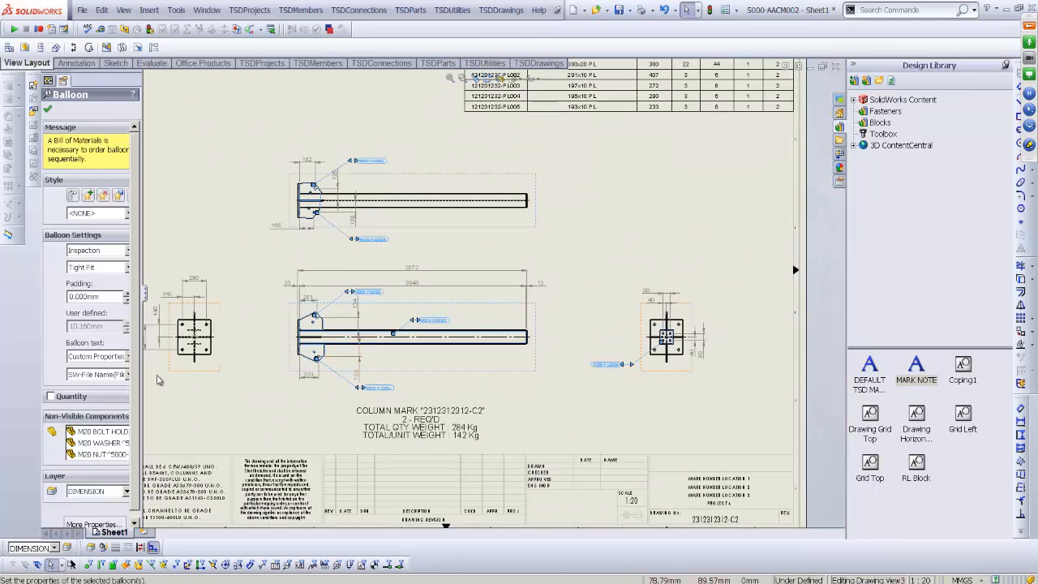
left_click_drag(141, 372, 185, 375)
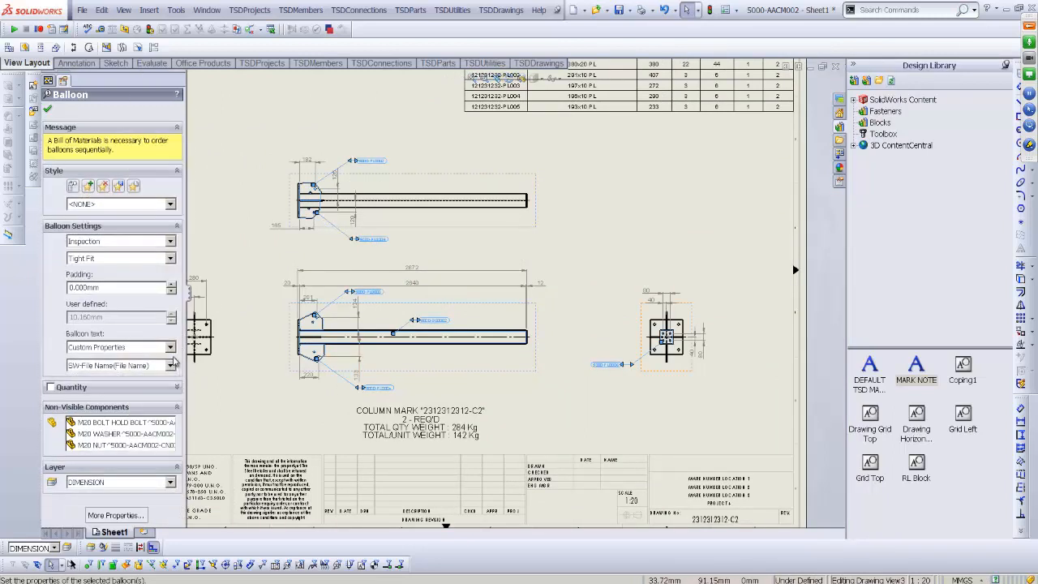
left_click(170, 347)
left_click(170, 348)
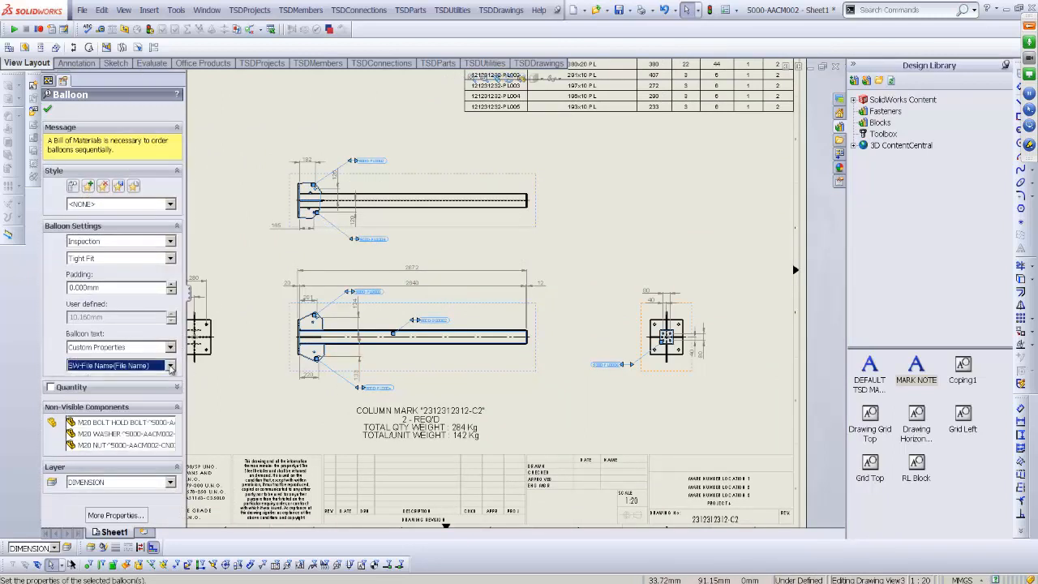
left_click(170, 366)
left_click(114, 482)
left_click(536, 433)
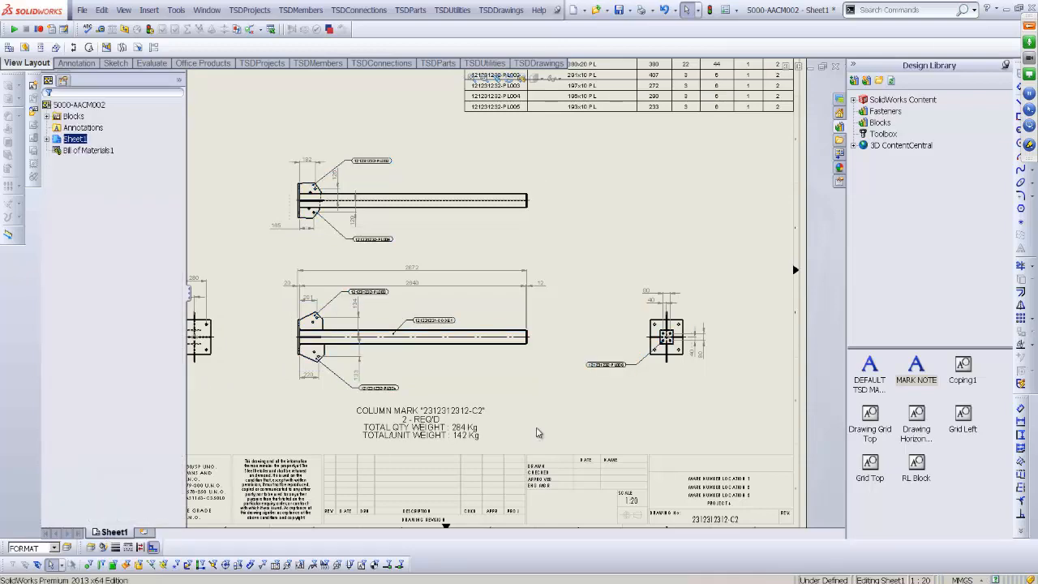
Compare the balloon marks in the drawing views with the MARK column of the bill of materials
middle_click_drag(591, 209, 682, 218)
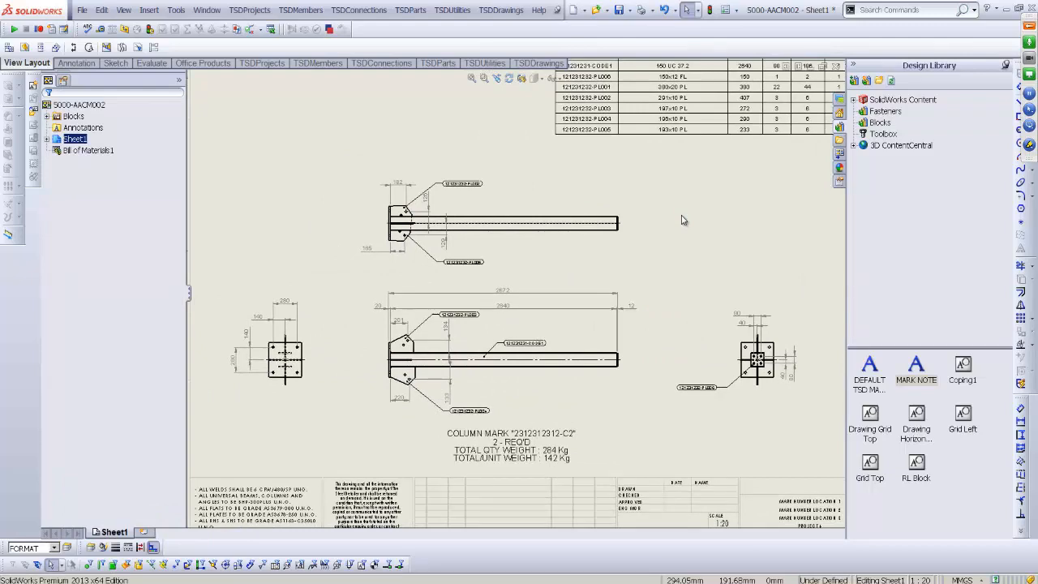
scroll(681, 215, "up", 2)
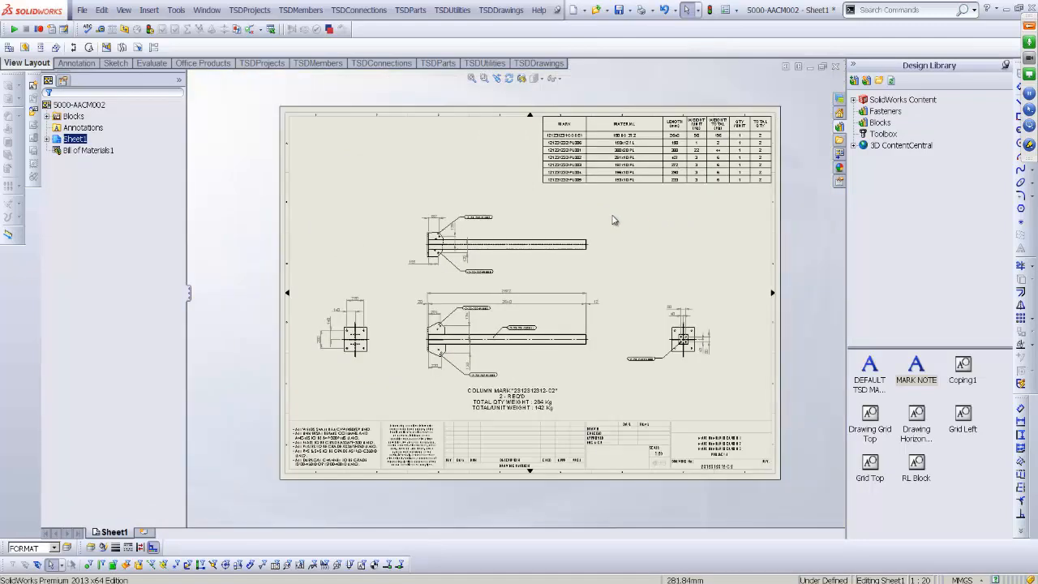
scroll(615, 215, "down", 1)
middle_click_drag(618, 219, 636, 211)
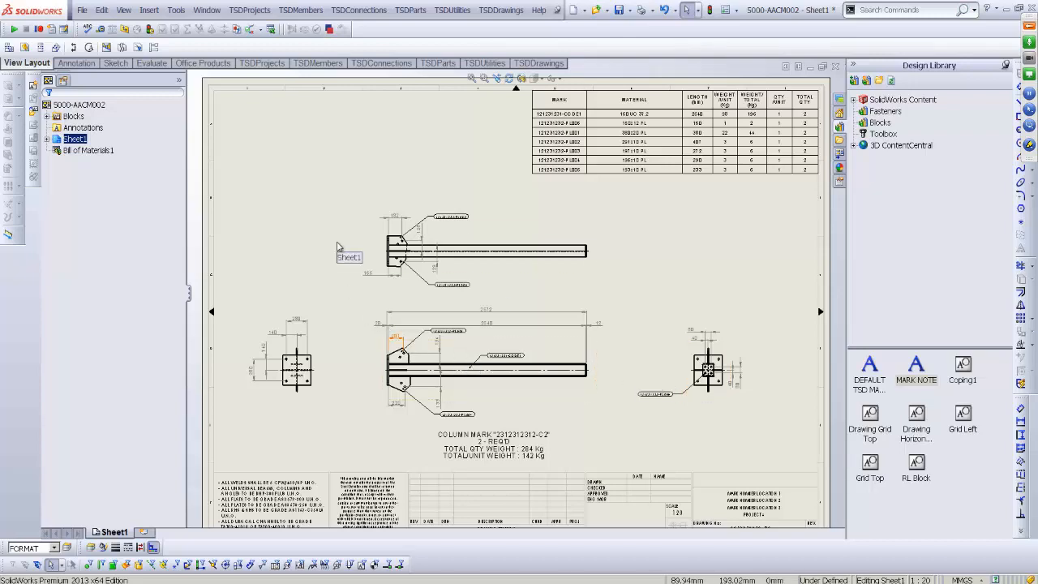
scroll(649, 377, "down", 3)
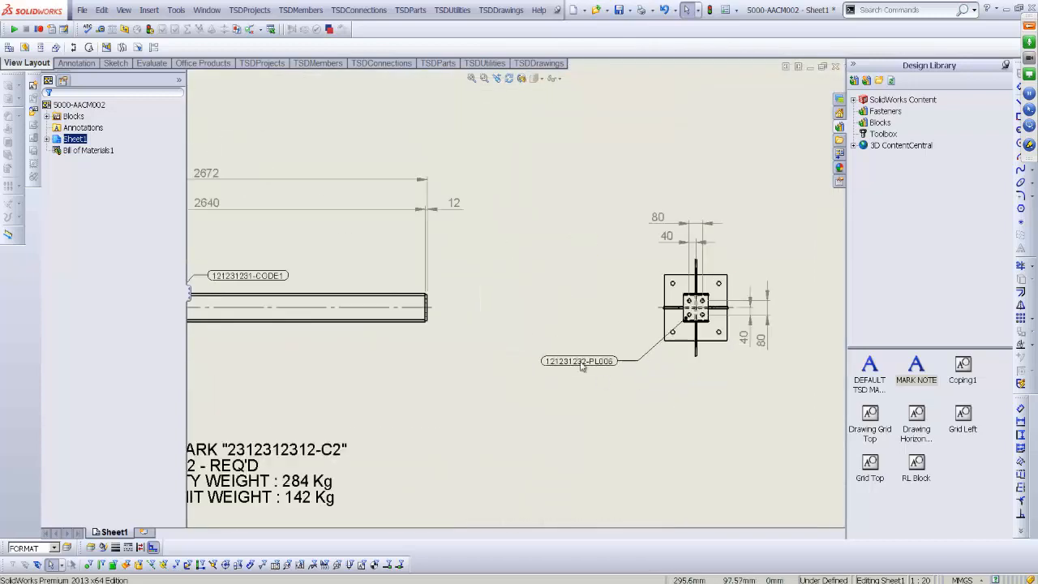
scroll(568, 317, "up", 5)
scroll(484, 201, "down", 5)
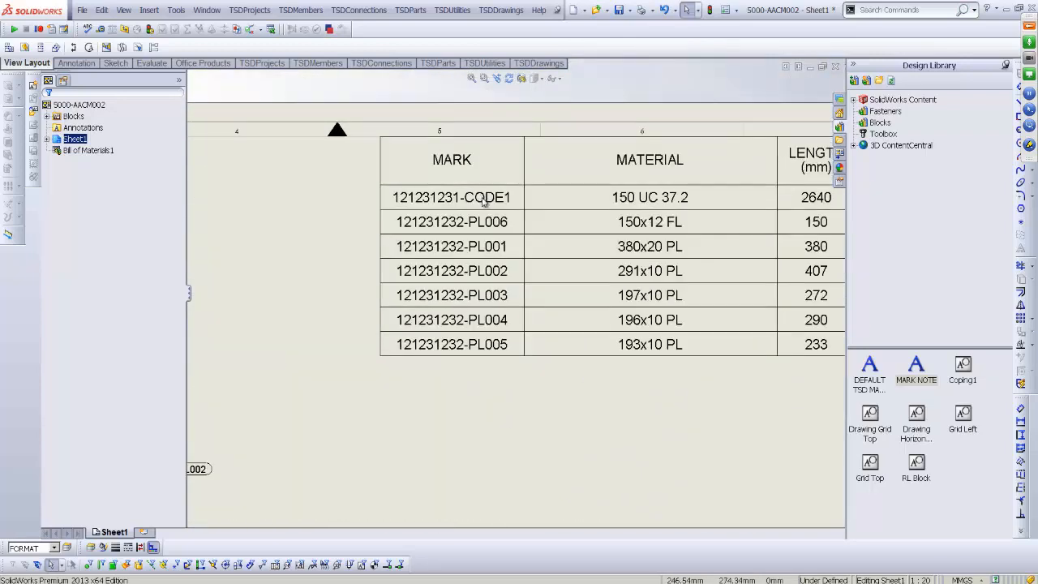
left_click(471, 78)
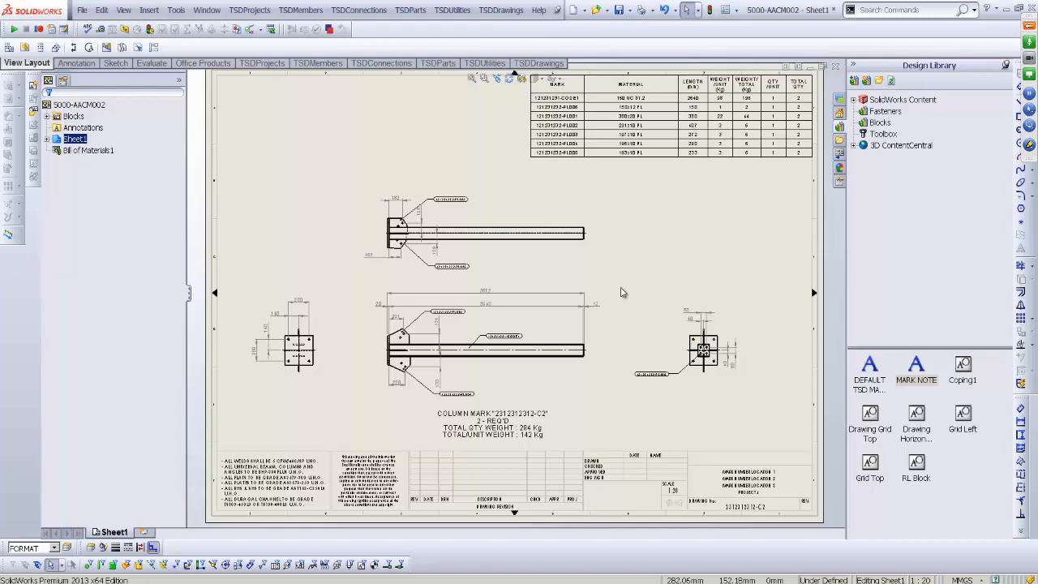
Save and close the 5000-AACM002 drawing, and open column 5000-AACM001 from the 5000-AA assembly
key("f")
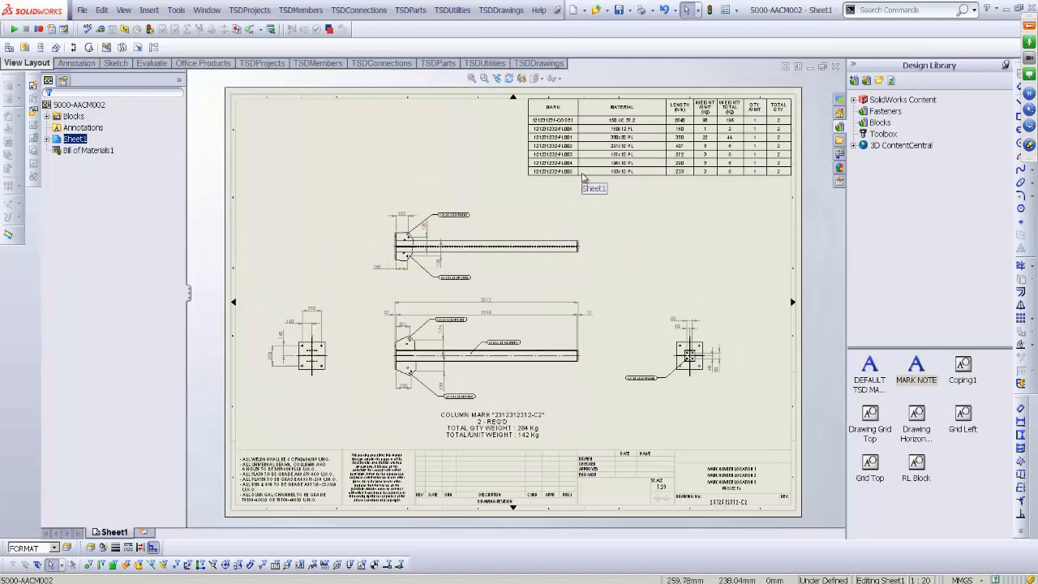
left_click(835, 66)
scroll(381, 247, "down", 10)
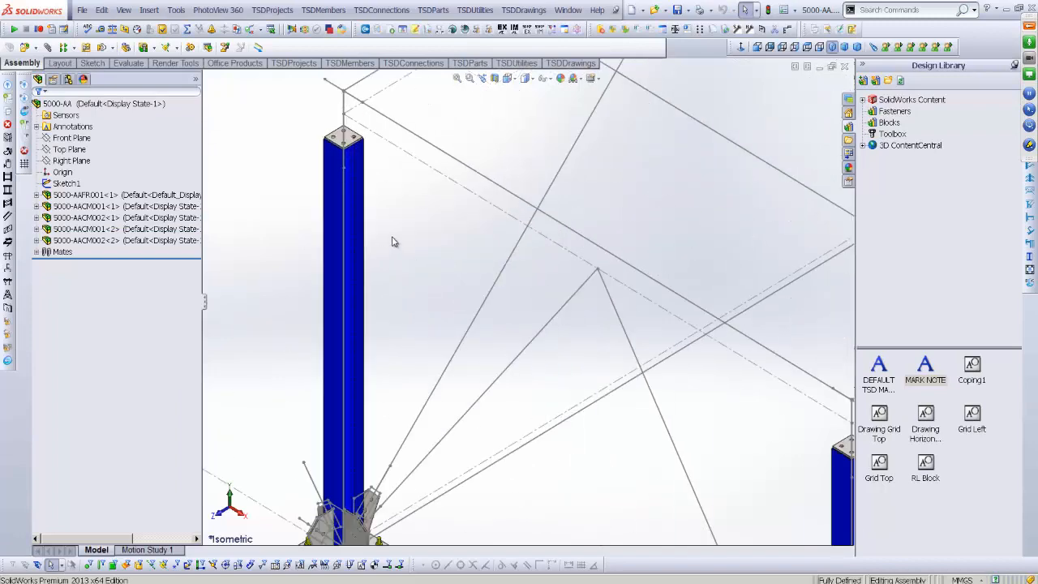
right_click(134, 206)
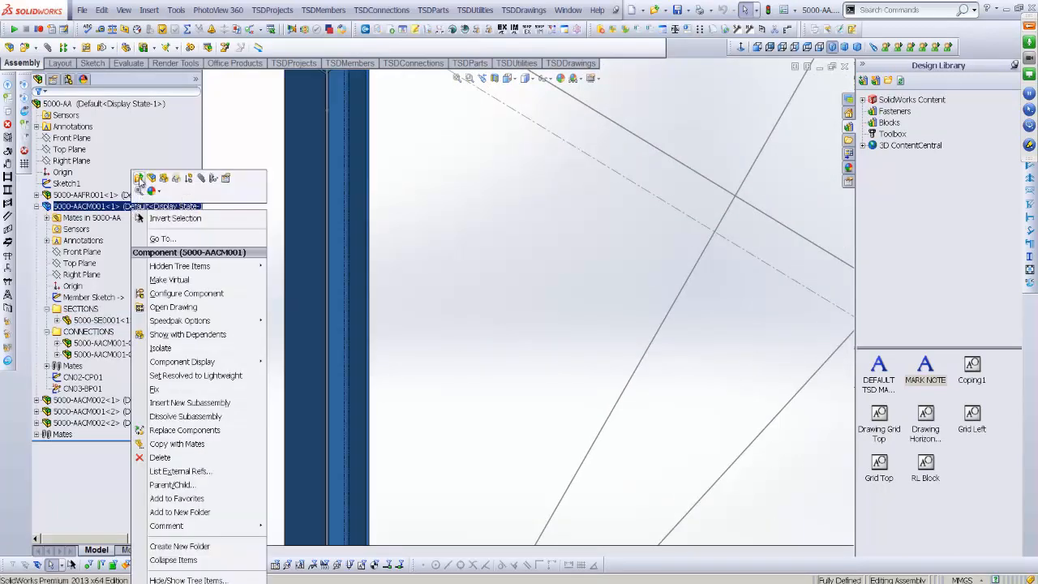
left_click(138, 179)
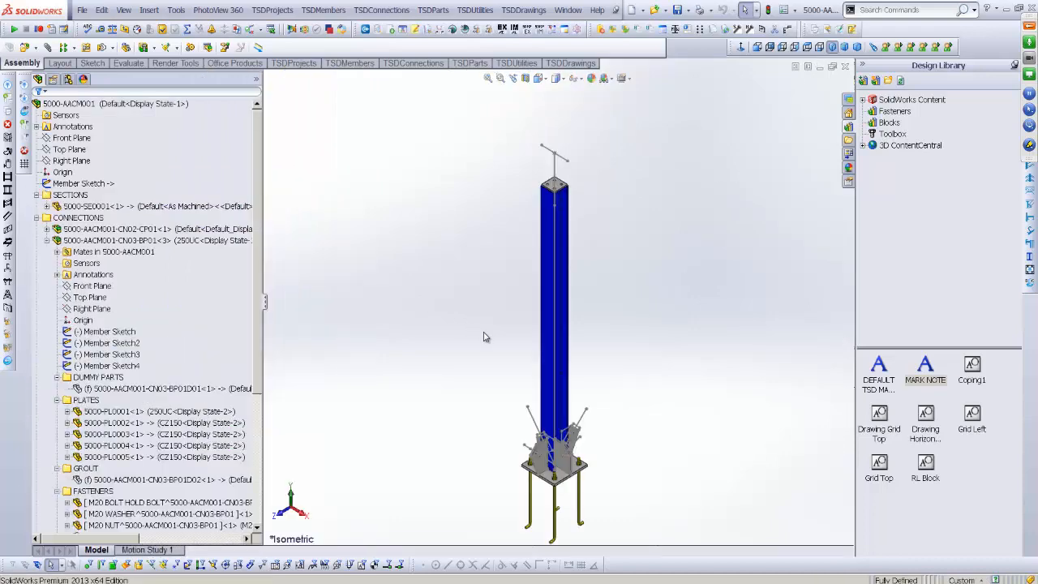
Examine the custom properties of 5000-AACM001, including its MARK property, and cancel without changes
left_click(81, 10)
left_click(111, 323)
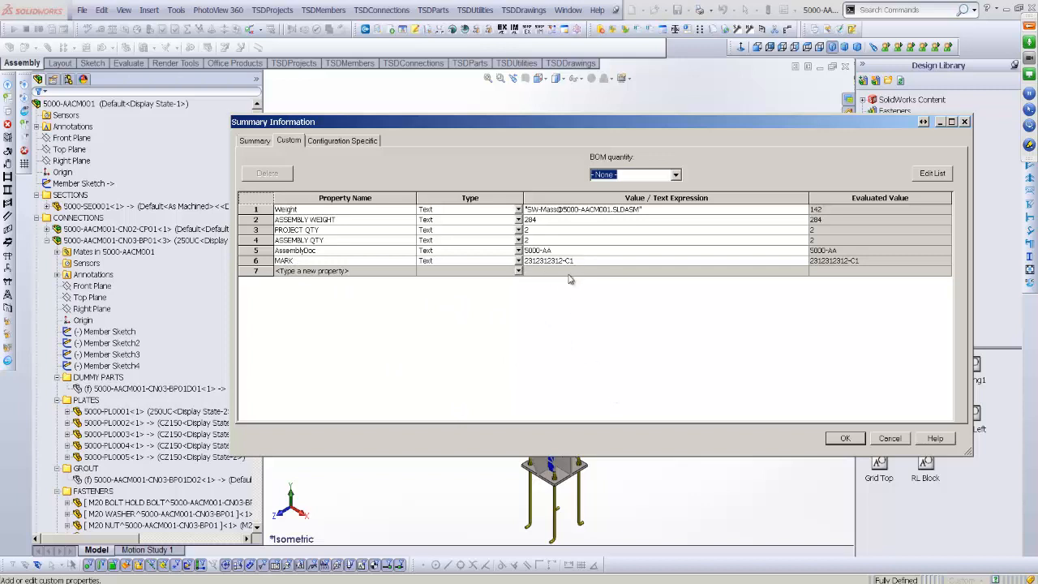
left_click(888, 439)
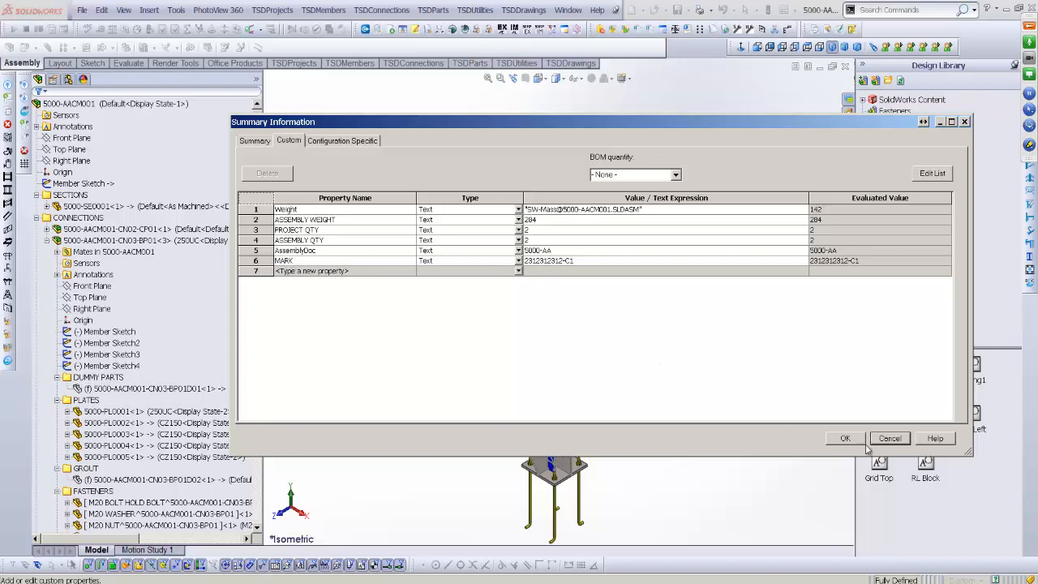
left_click(891, 438)
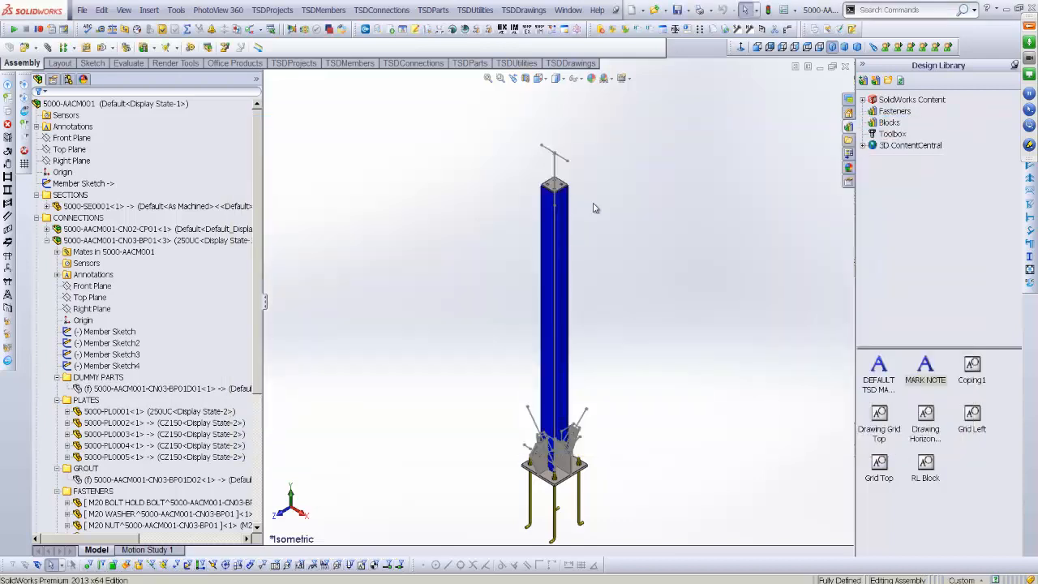
Close column 5000-AACM001 and the 5000-AA assembly
left_click(844, 67)
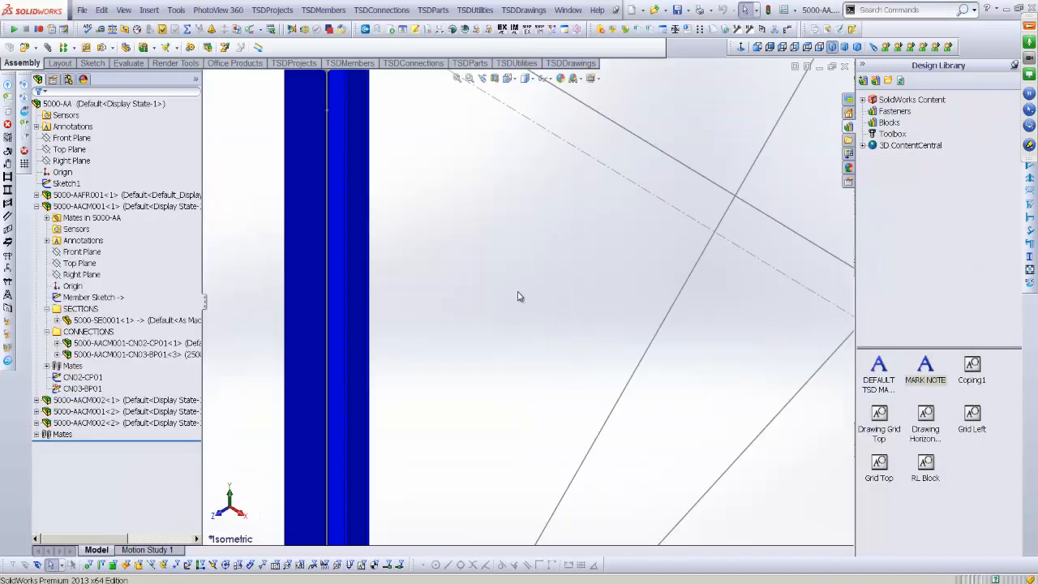
key("f")
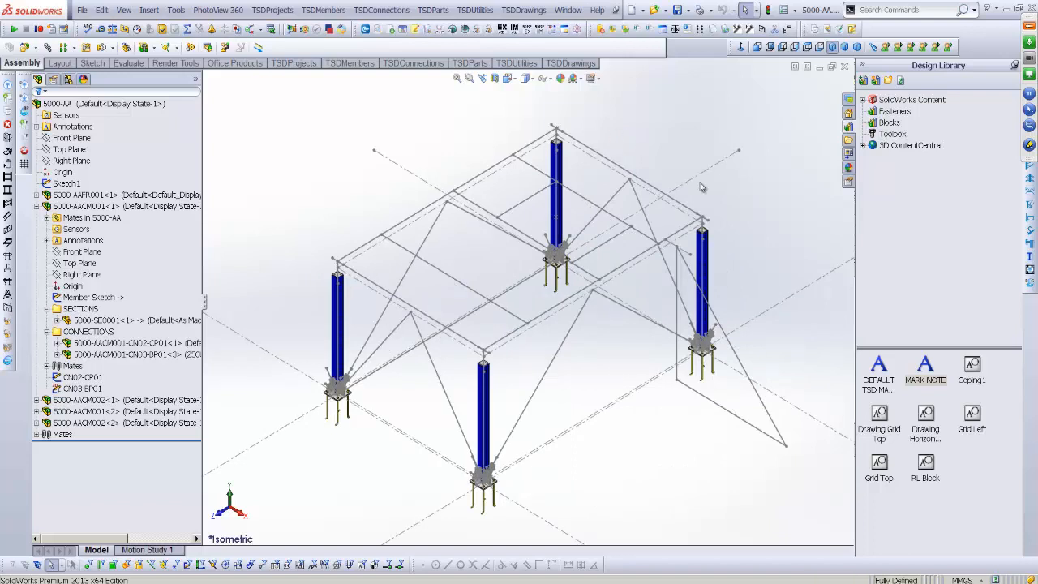
left_click(845, 67)
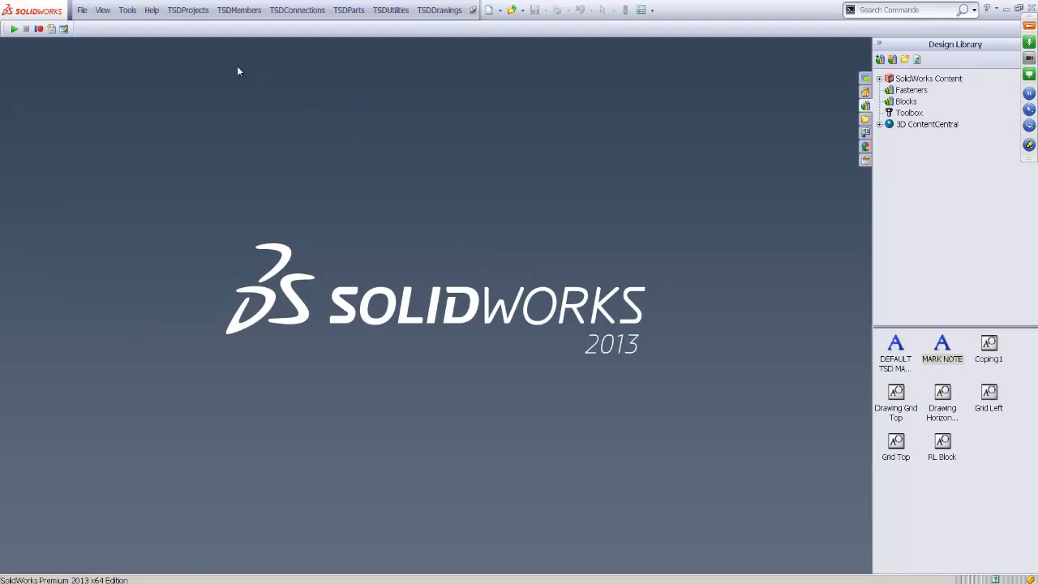
Open the TSD project login and select project 9999, TUTORIAL PROJECT, with PSP code AA, TUTORIAL PROJECT
left_click(188, 9)
left_click(191, 24)
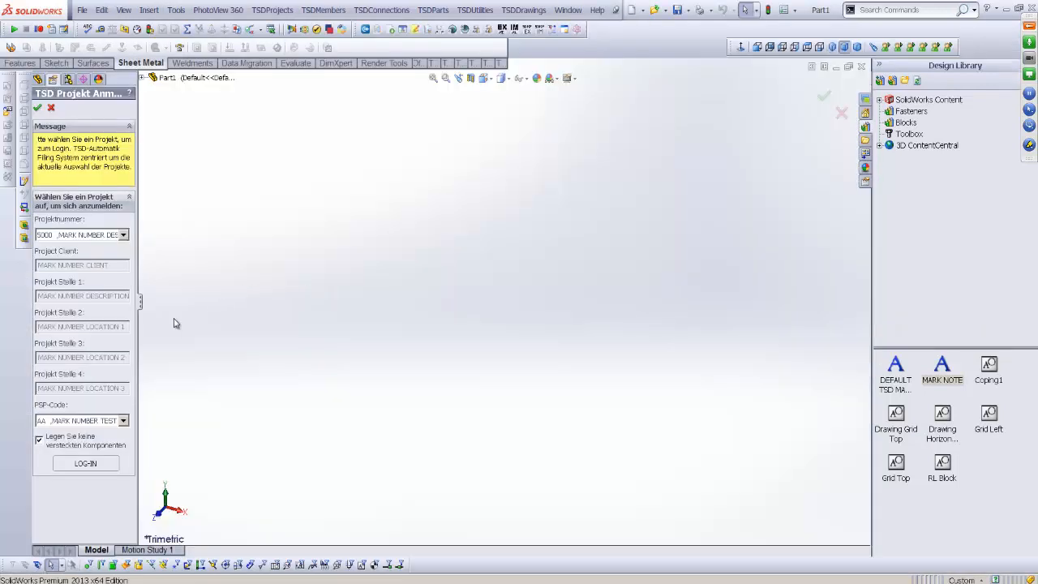
left_click(123, 235)
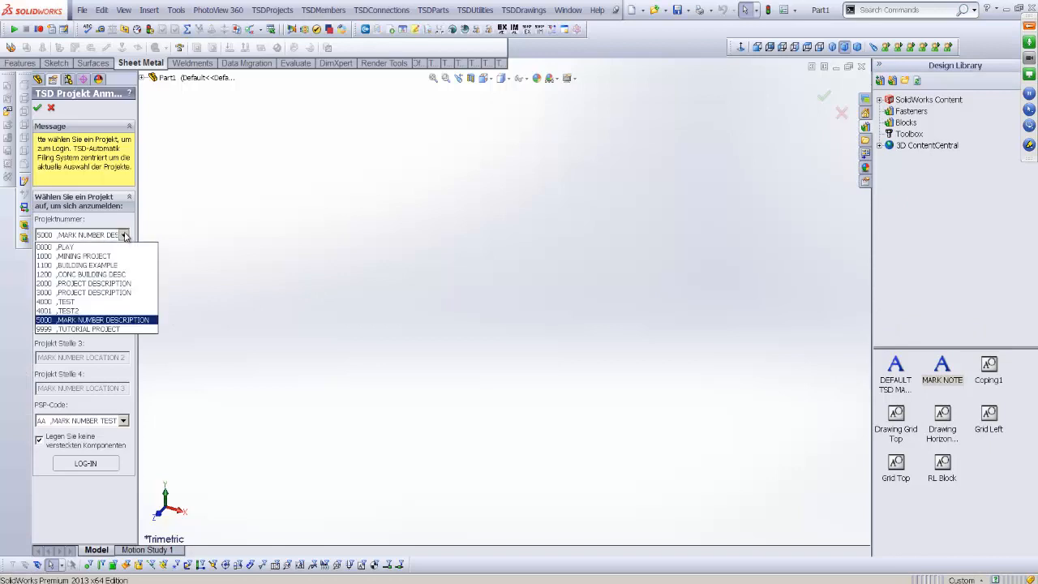
left_click(81, 329)
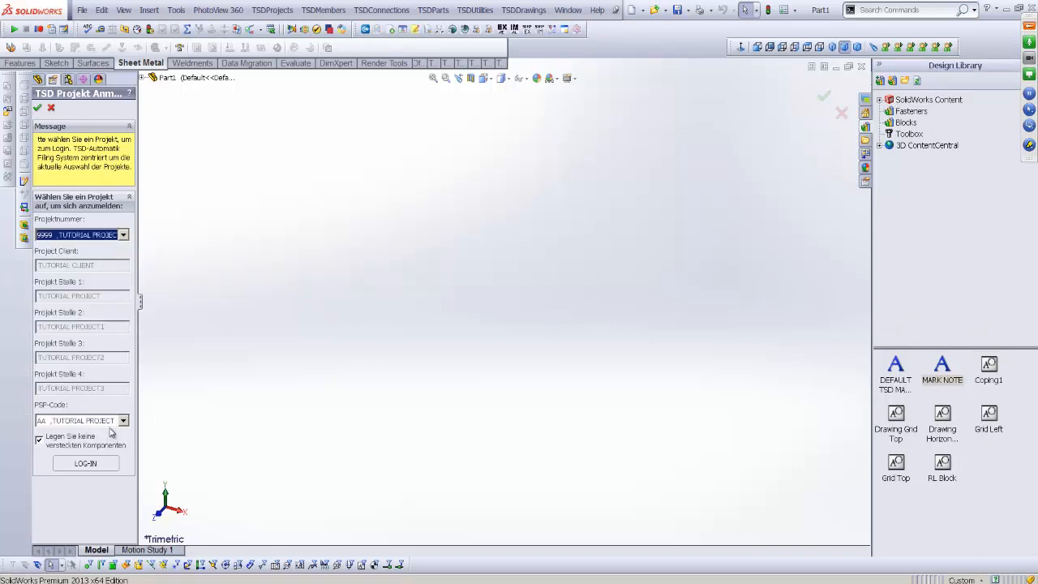
left_click(114, 420)
left_click(99, 433)
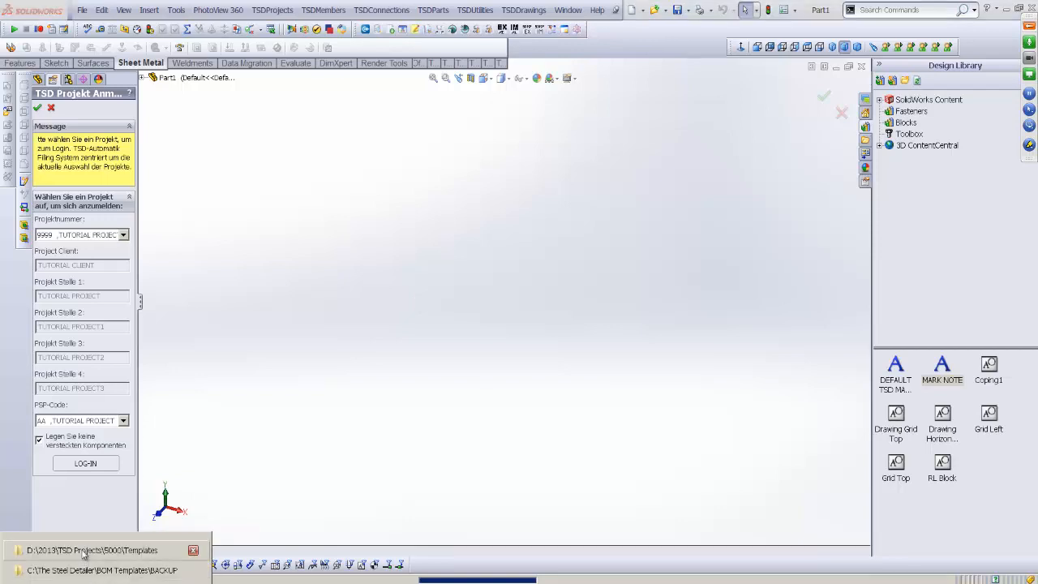
Switch to Windows Explorer and open the 9999-AA Marking Arrangments folder under C:\The Steel Detailer\TSD Australian Trial Tutorials\Project\9999
left_click(194, 551)
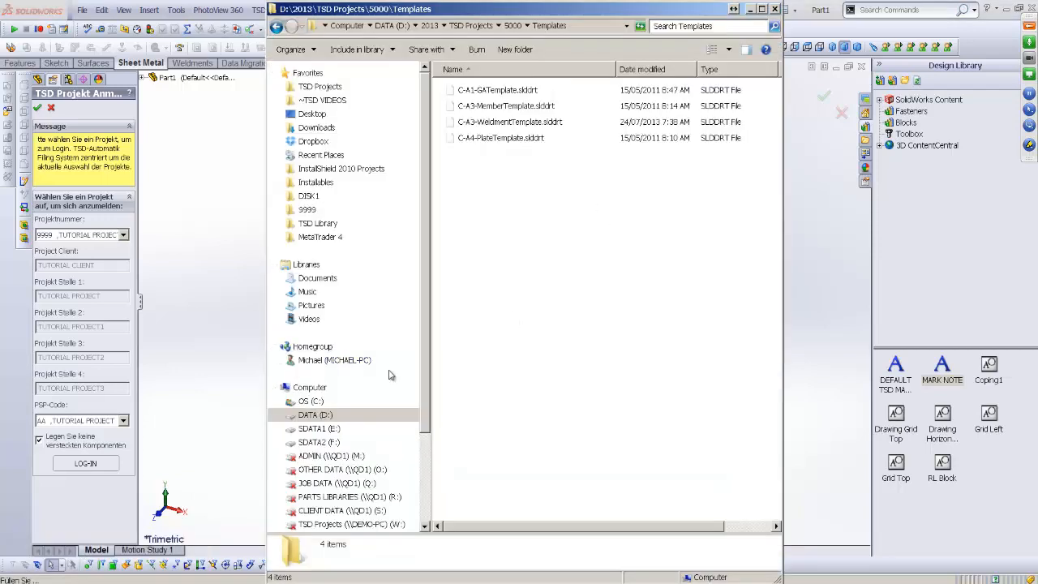
left_click(312, 401)
double_click(516, 505)
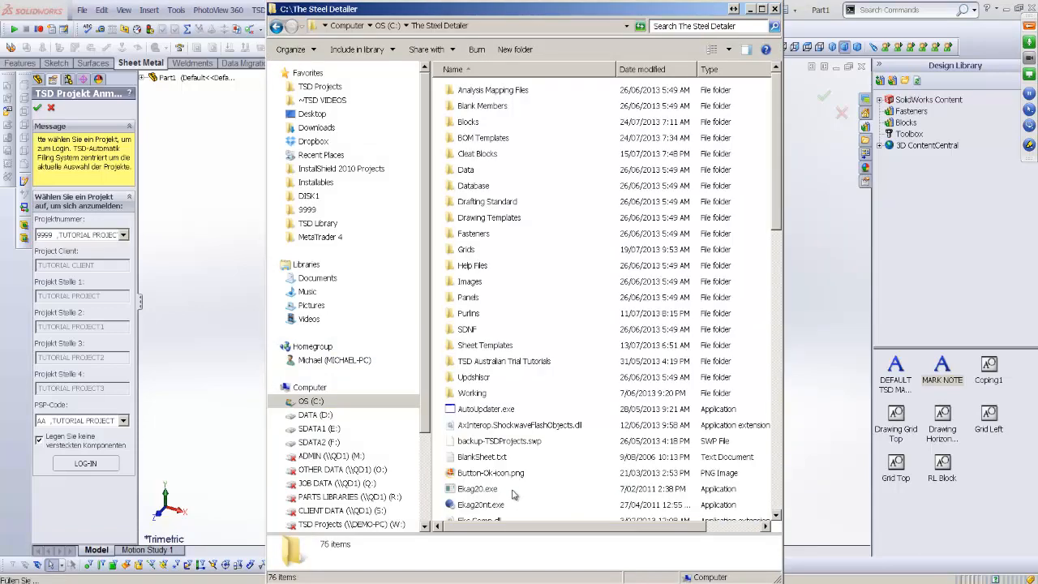
scroll(516, 494, "down", 1)
double_click(503, 321)
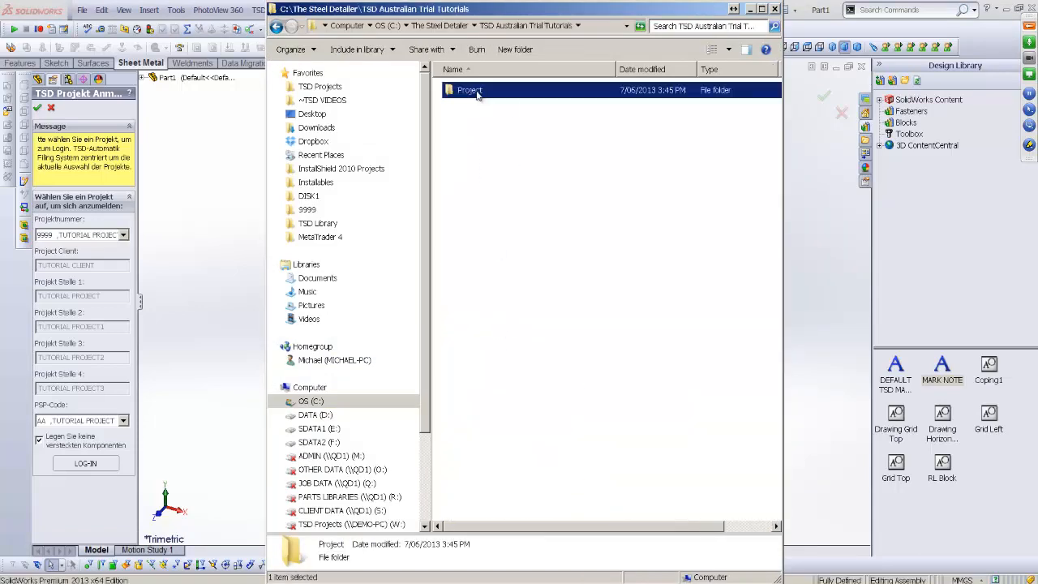
double_click(477, 92)
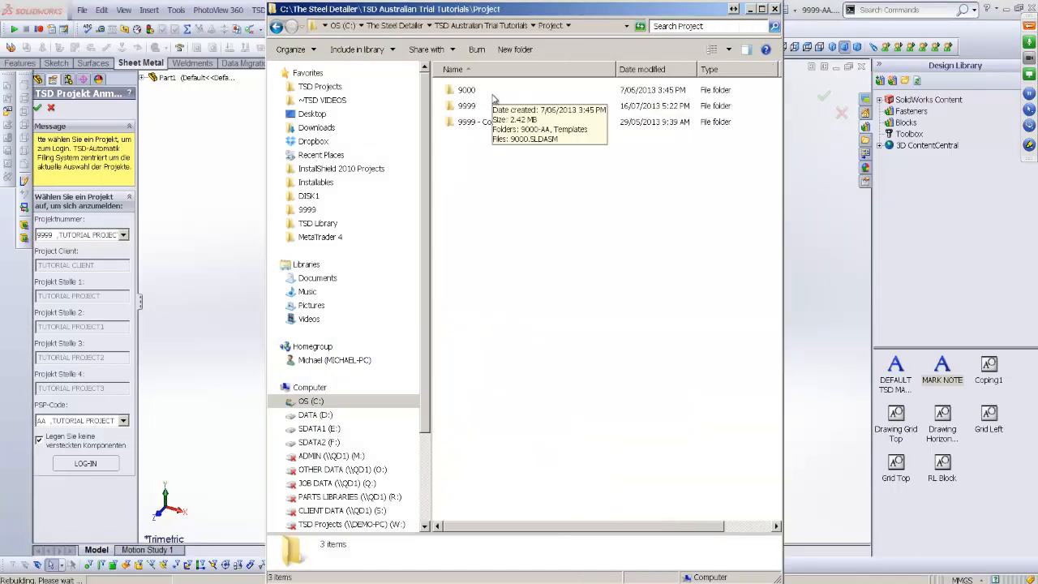
double_click(468, 106)
double_click(501, 91)
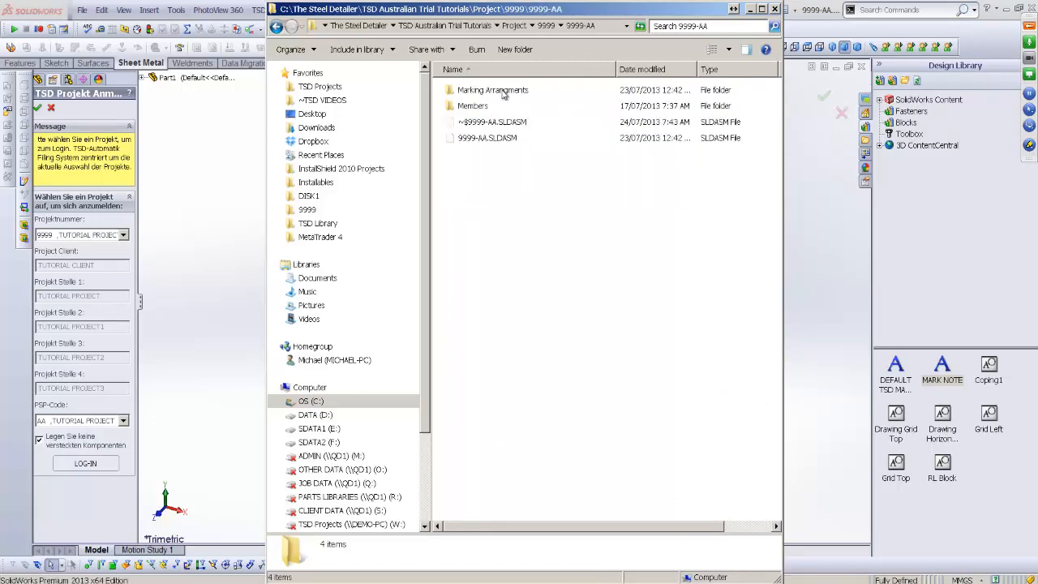
double_click(492, 90)
Delete the drawings XXXX-GA-M-003.slddrw and XXXX-GA-M-004.slddrw from the Marking Arrangments folder, and minimize the folder window
left_click(495, 90)
left_click(495, 105, "shift")
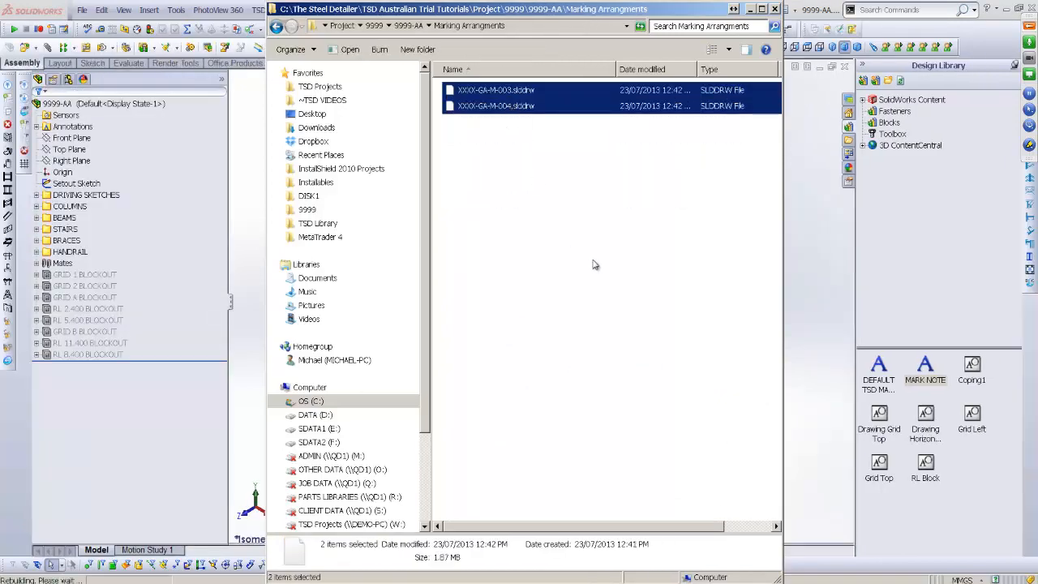
key("Delete")
left_click(577, 309)
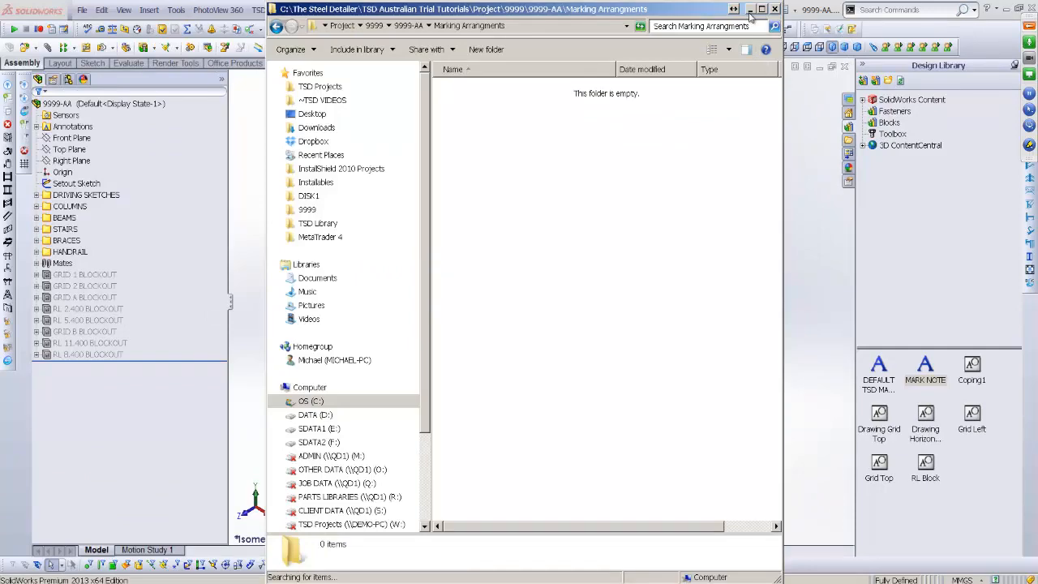
left_click(750, 11)
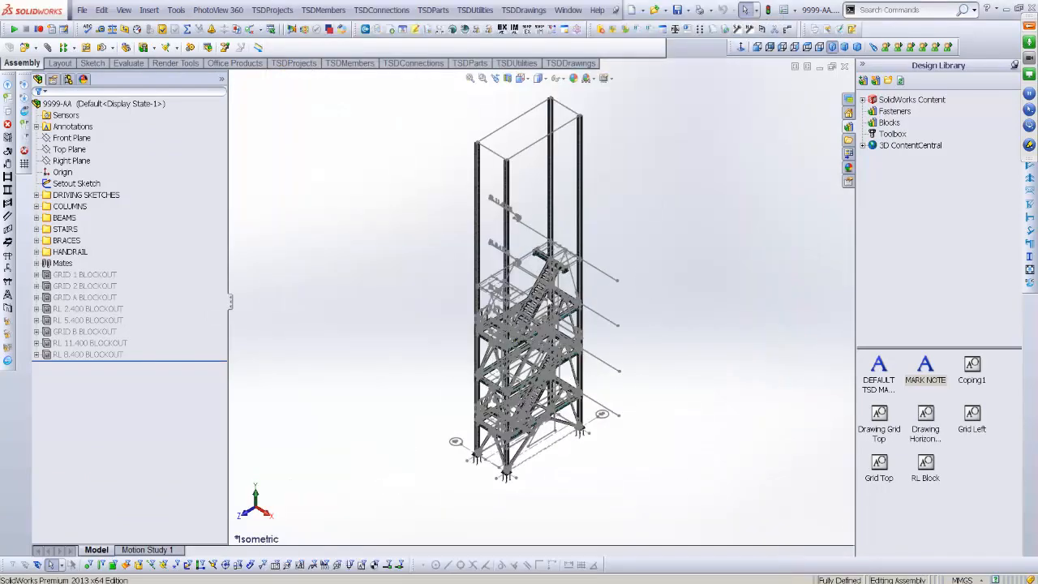
Examine the 9999-AA stair tower, its RL levels and its grid lines in front, top and isometric views
scroll(573, 367, "down", 1)
scroll(550, 272, "down", 1)
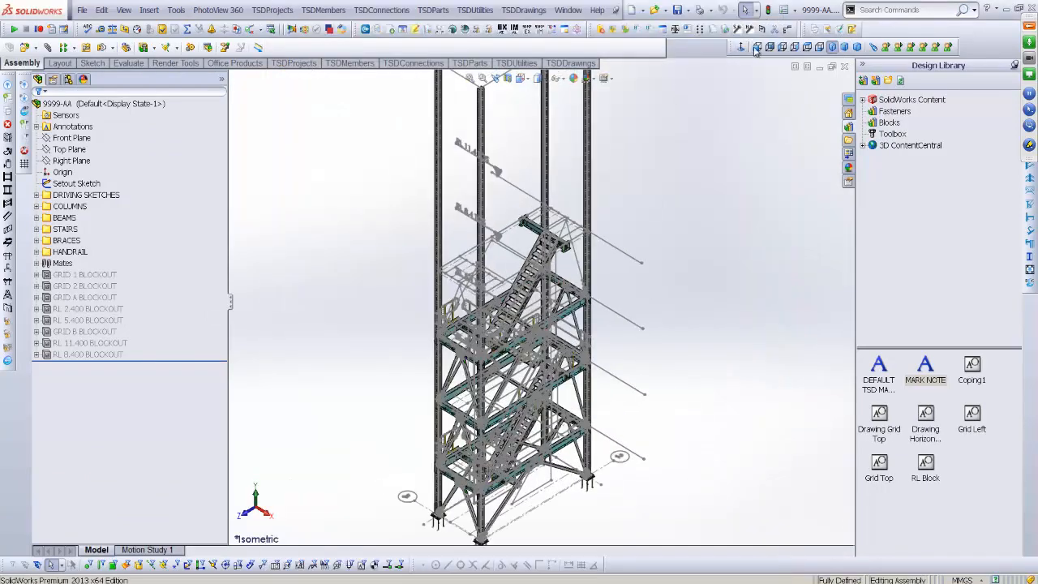
key("ctrl+1")
scroll(535, 202, "down", 3)
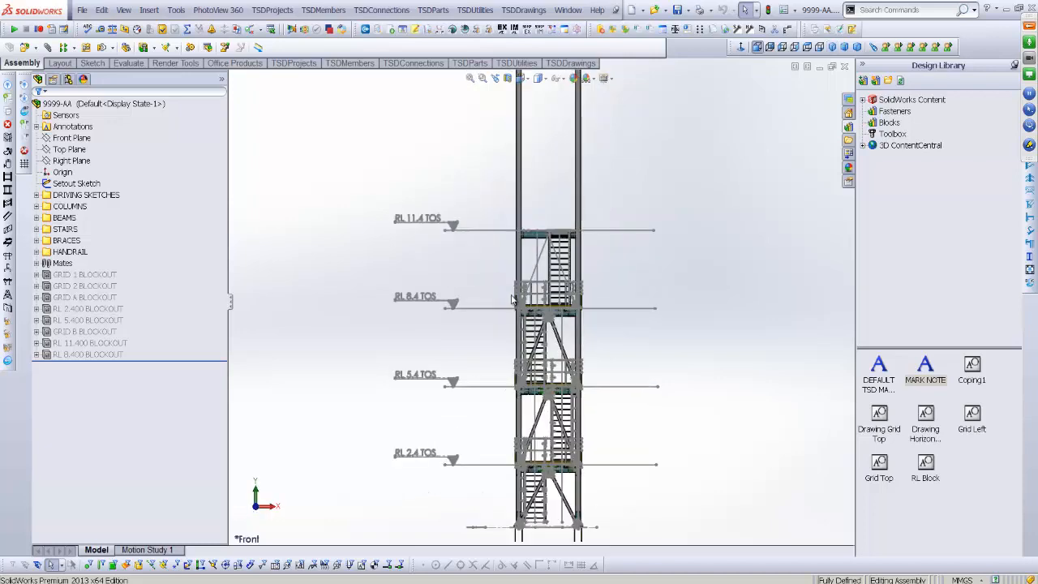
scroll(512, 185, "down", 1)
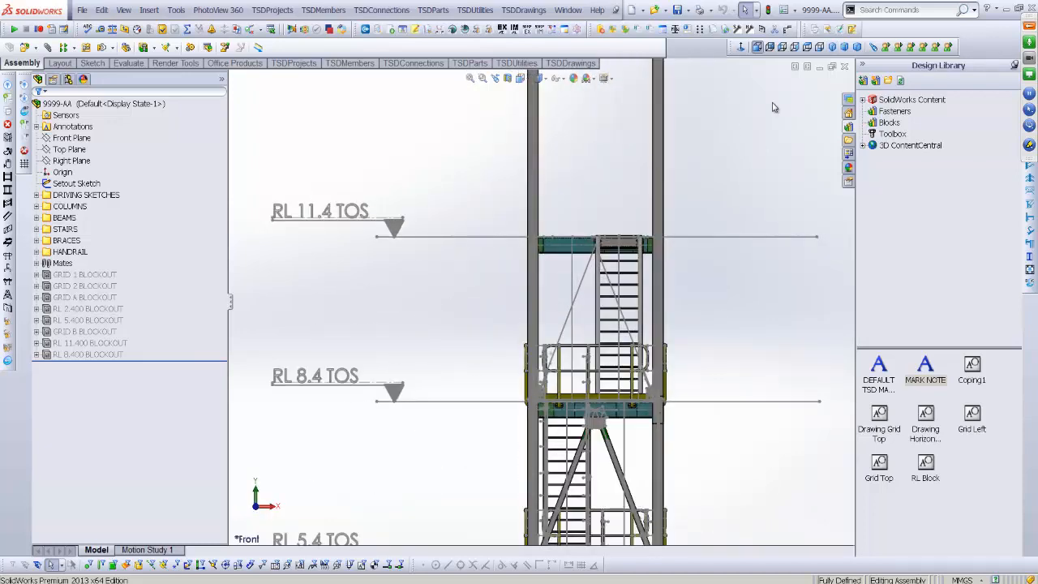
key("ctrl+7")
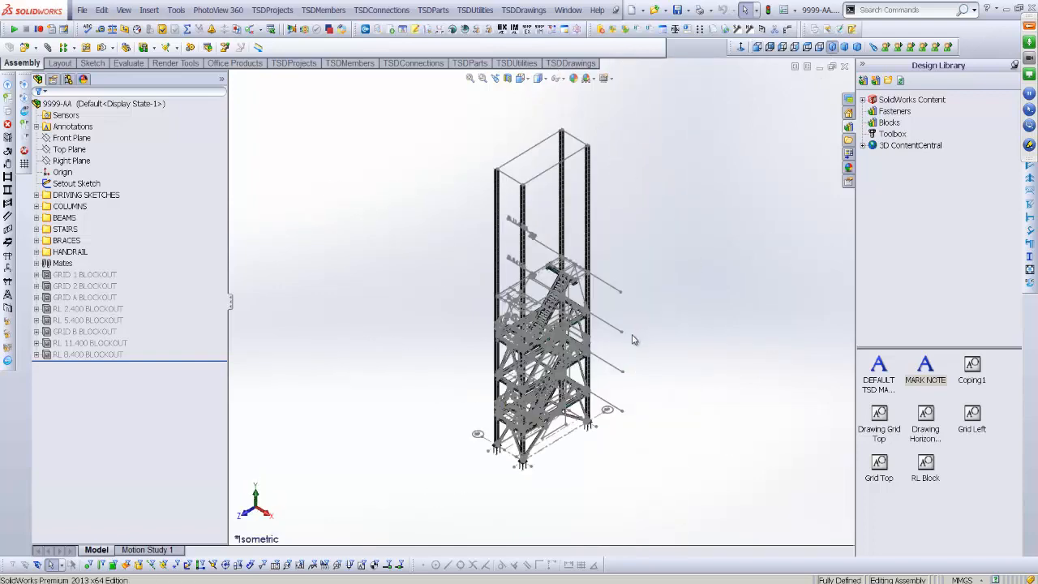
key("ctrl+5")
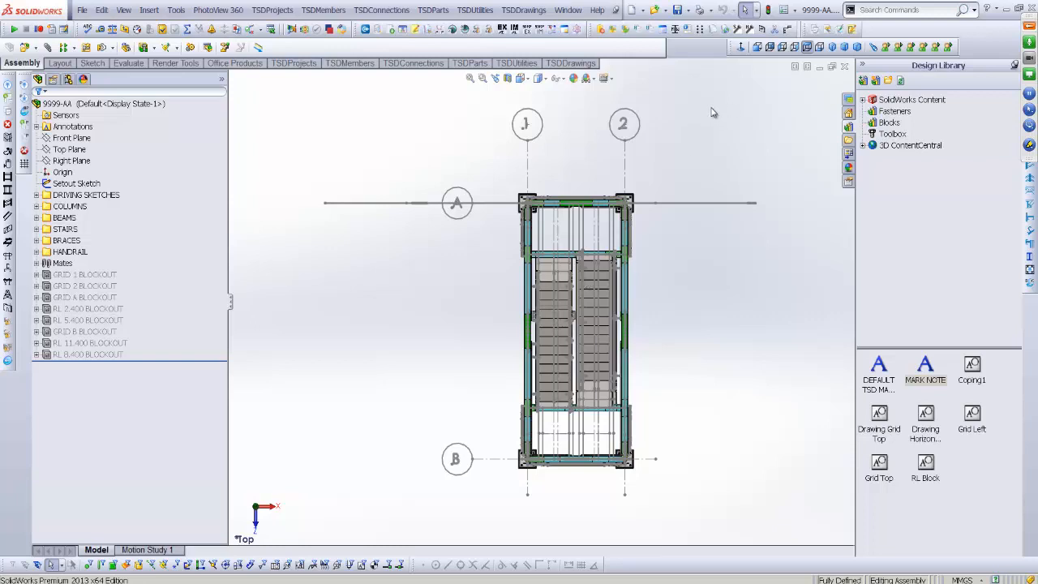
left_click(832, 49)
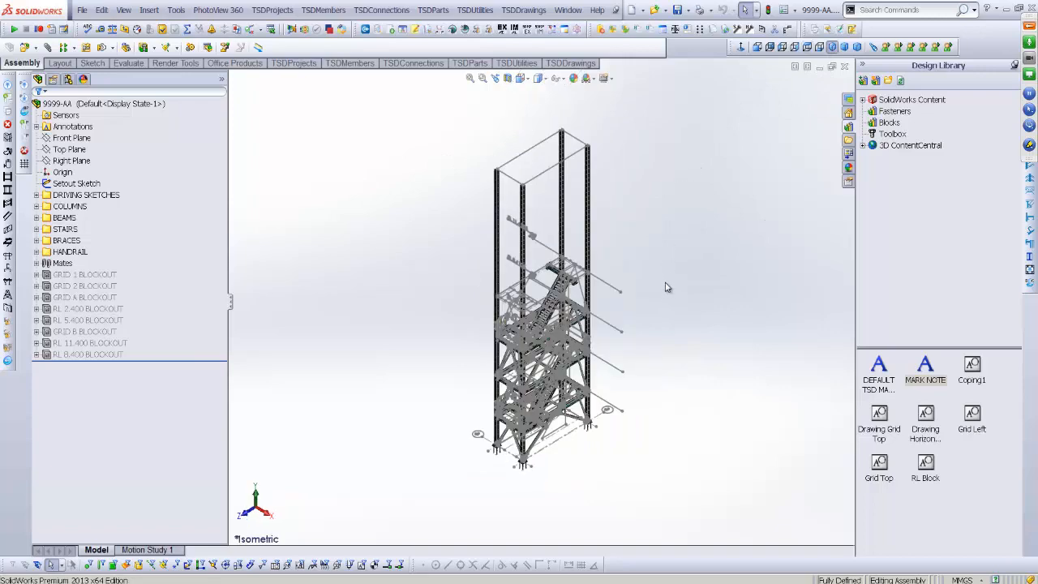
scroll(667, 284, "down", 3)
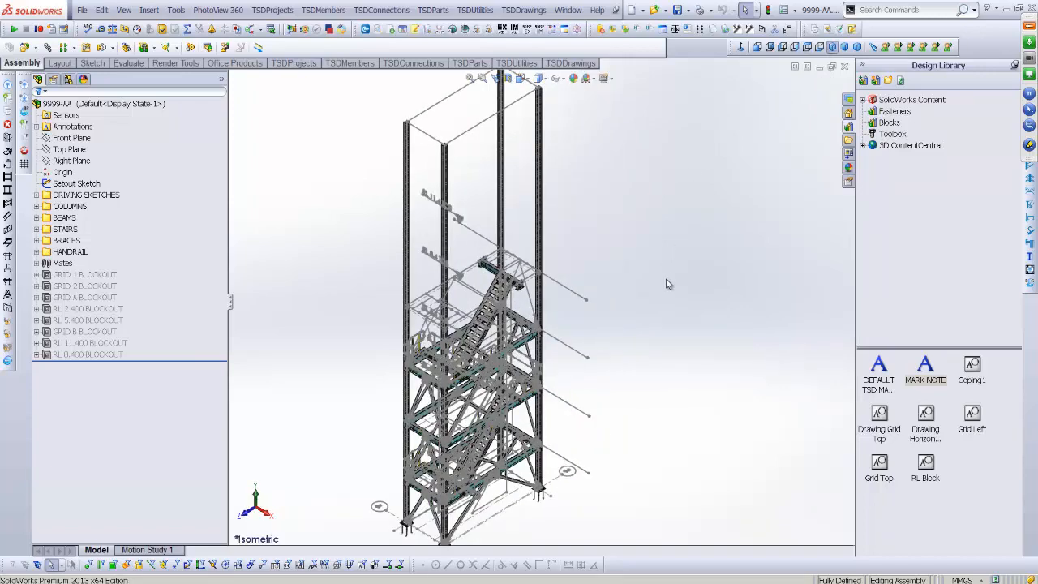
scroll(667, 284, "up", 1)
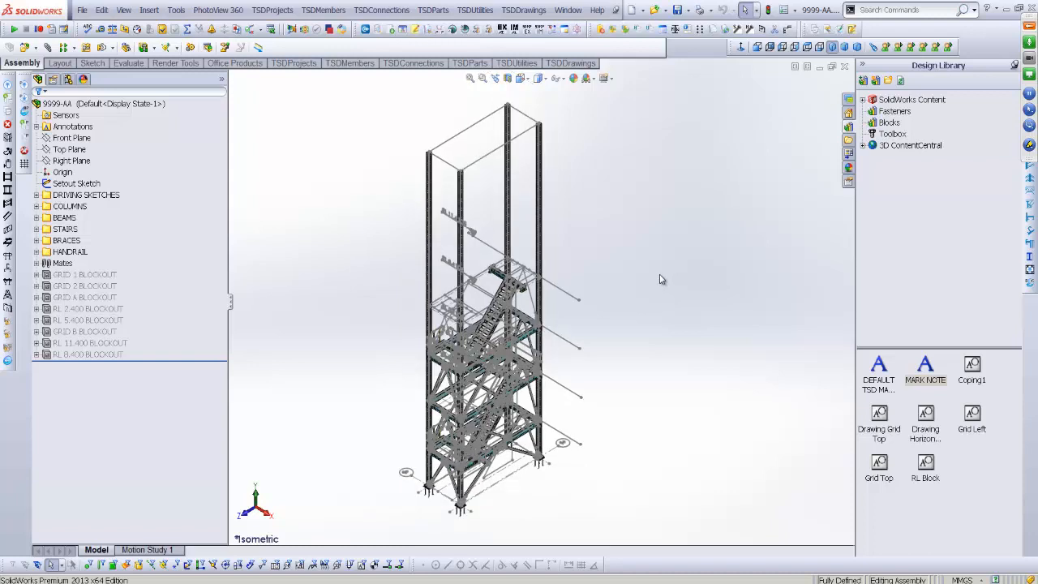
left_click(524, 10)
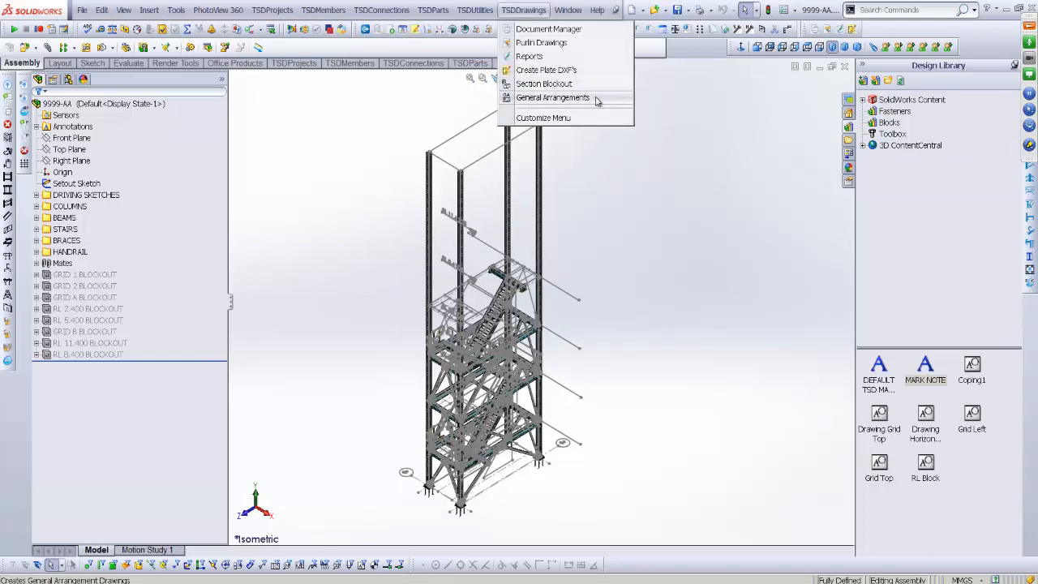
left_click(553, 97)
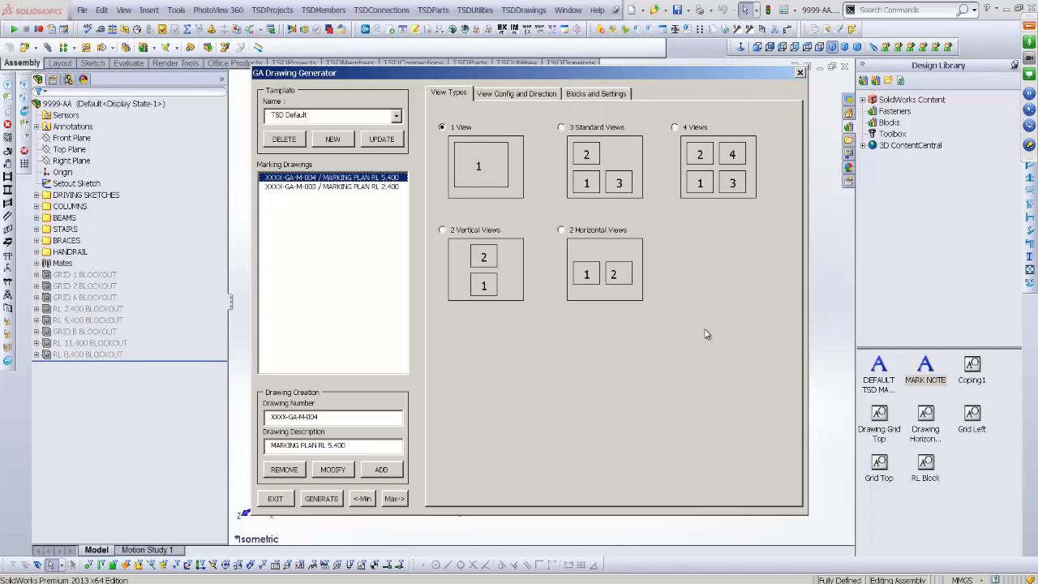
left_click(800, 73)
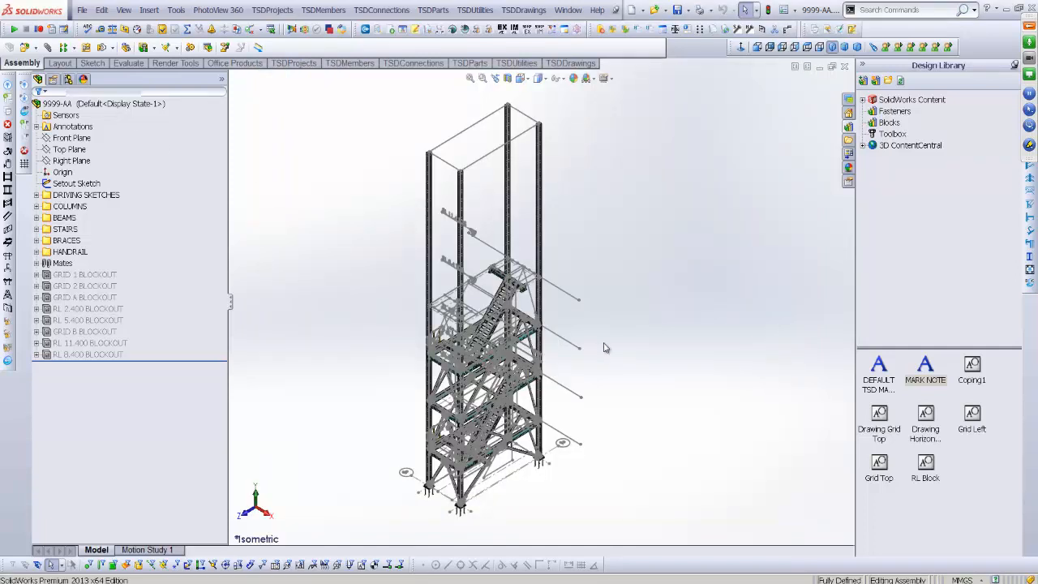
Activate the RL 11.400 BLOCKOUT configuration of 9999-AA and examine the members kept at that level
left_click(68, 79)
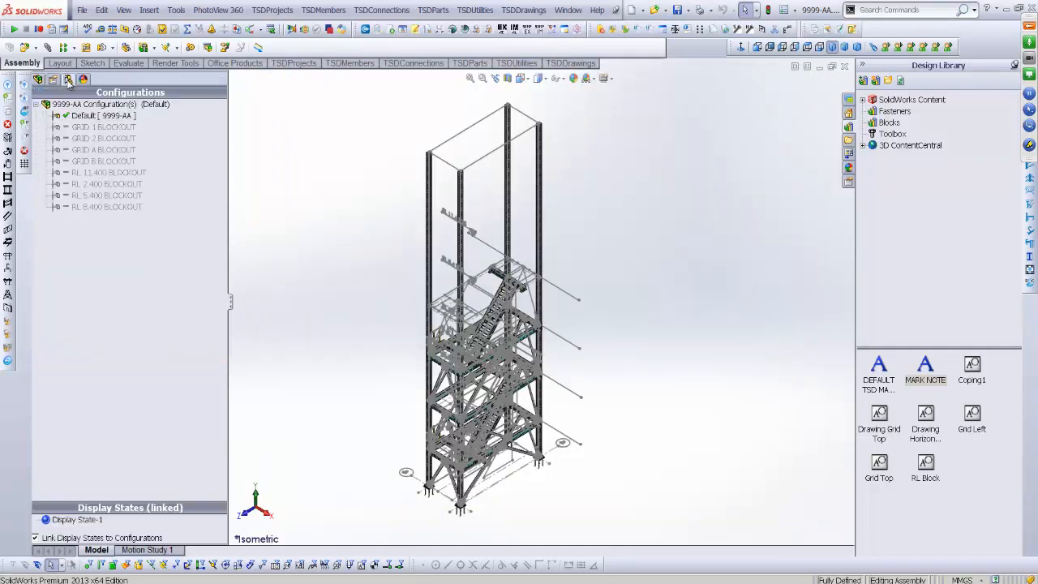
double_click(111, 174)
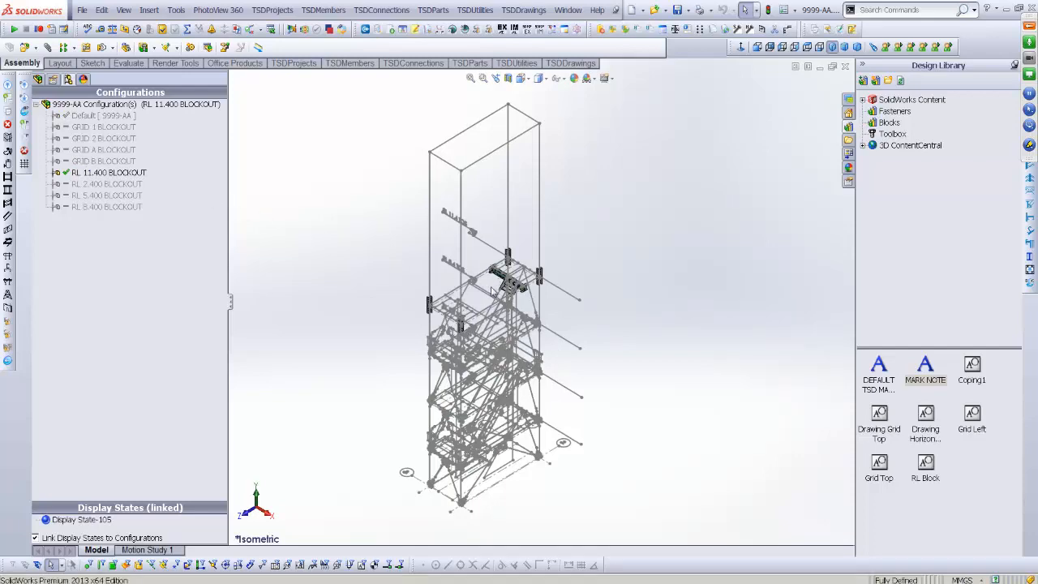
scroll(546, 296, "down", 5)
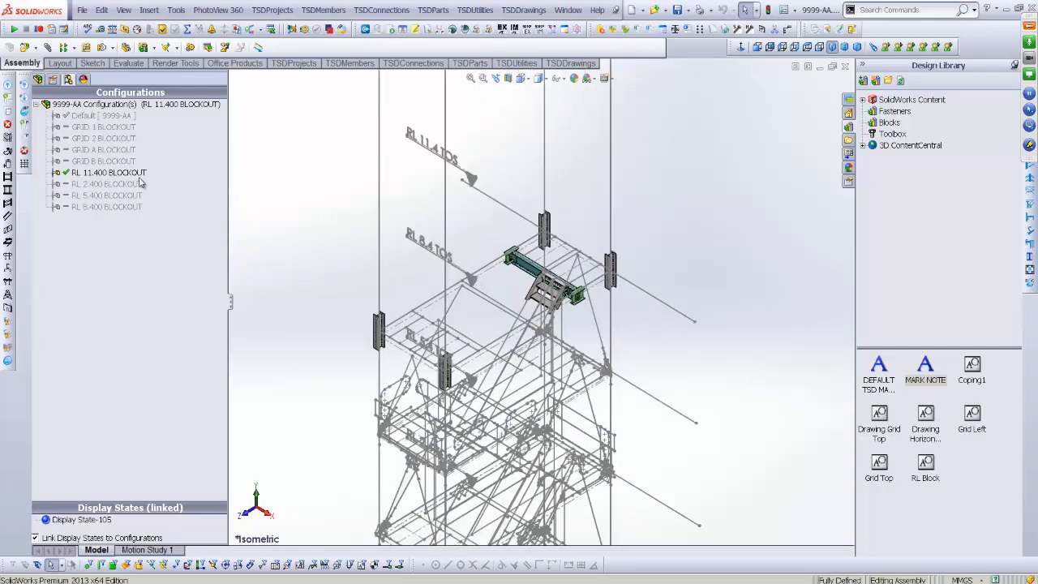
Activate the RL 2.400 BLOCKOUT configuration, examine its floor framing, and return the assembly to the Default configuration
double_click(103, 185)
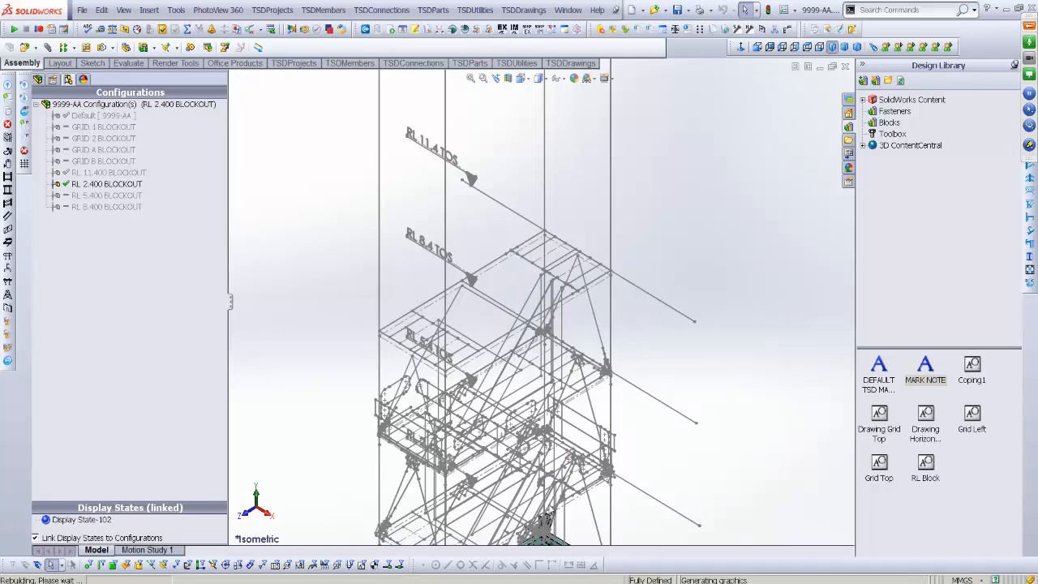
scroll(545, 519, "up", 3)
scroll(548, 511, "down", 5)
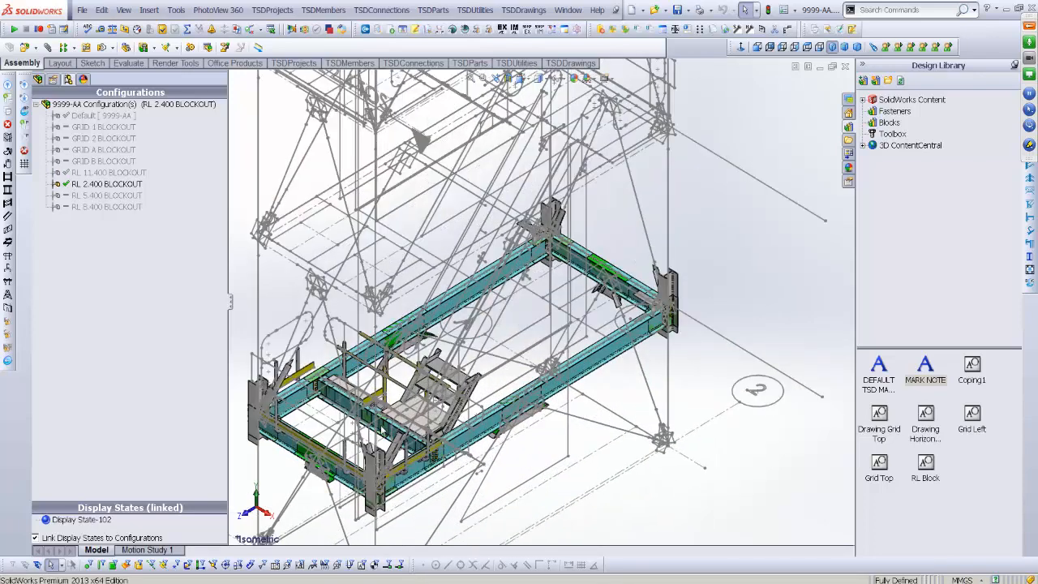
scroll(381, 429, "down", 2)
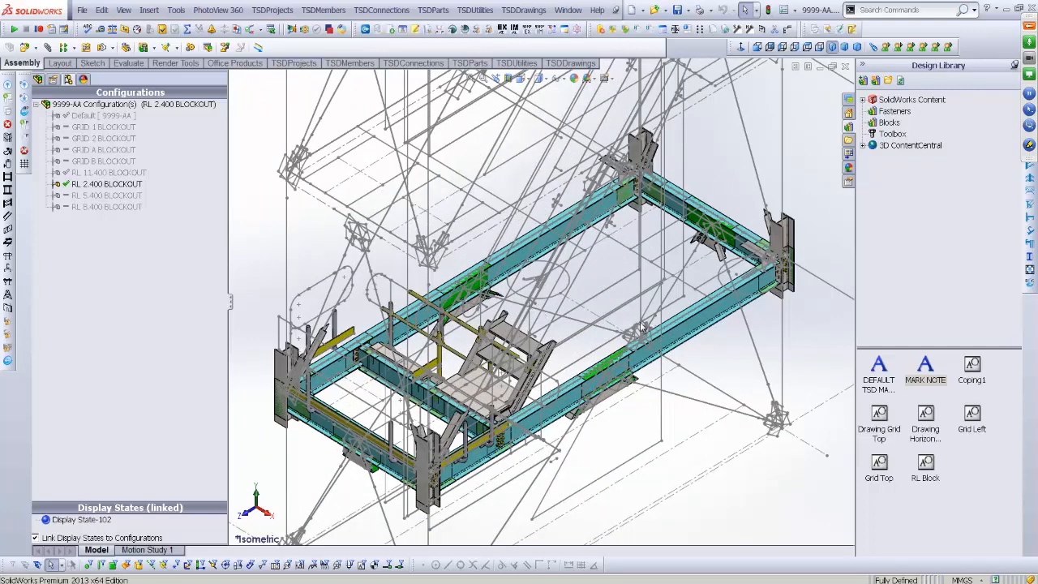
scroll(640, 327, "up", 2)
scroll(610, 330, "up", 5)
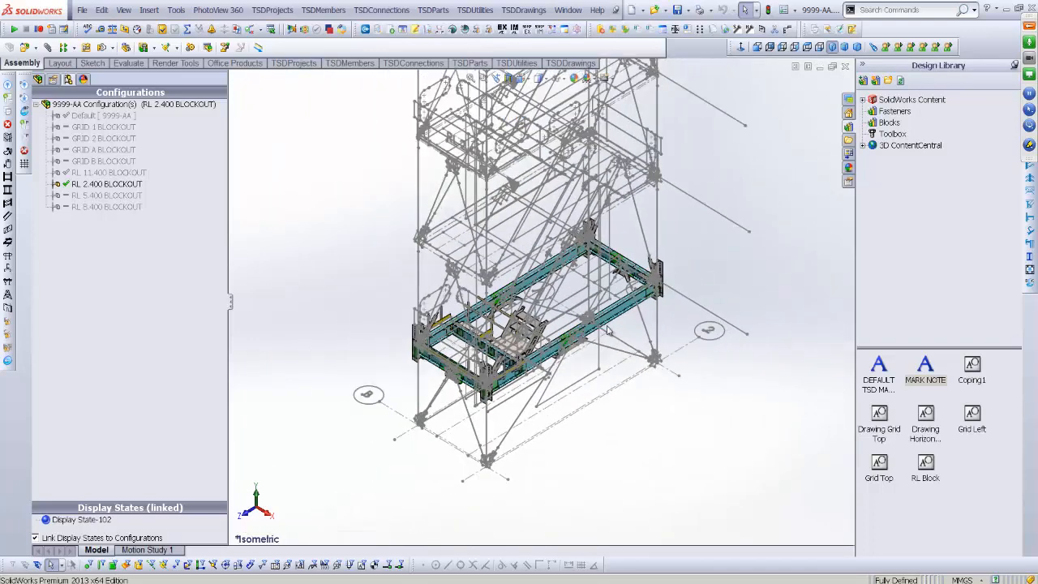
scroll(632, 118, "down", 2)
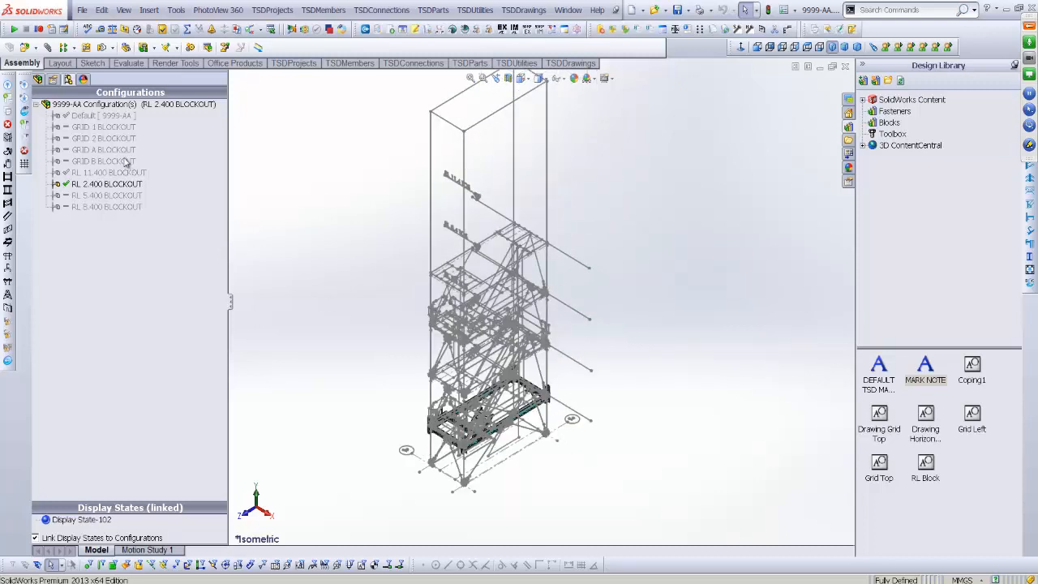
double_click(102, 116)
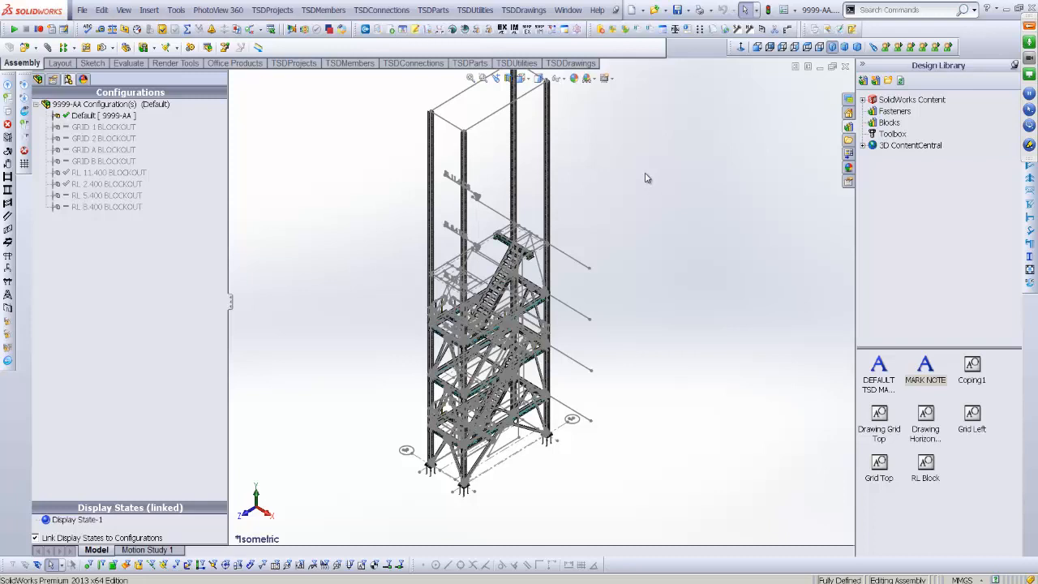
Open the General Arrangements drawing generator, position its window over the model, and show the view configuration and direction settings
left_click(524, 9)
left_click(554, 102)
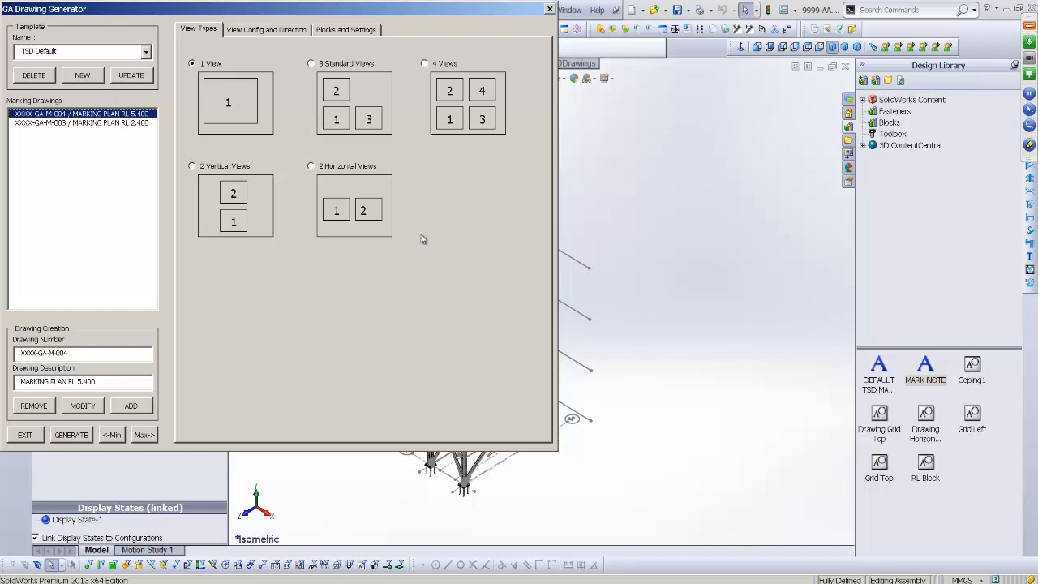
left_click_drag(307, 9, 510, 73)
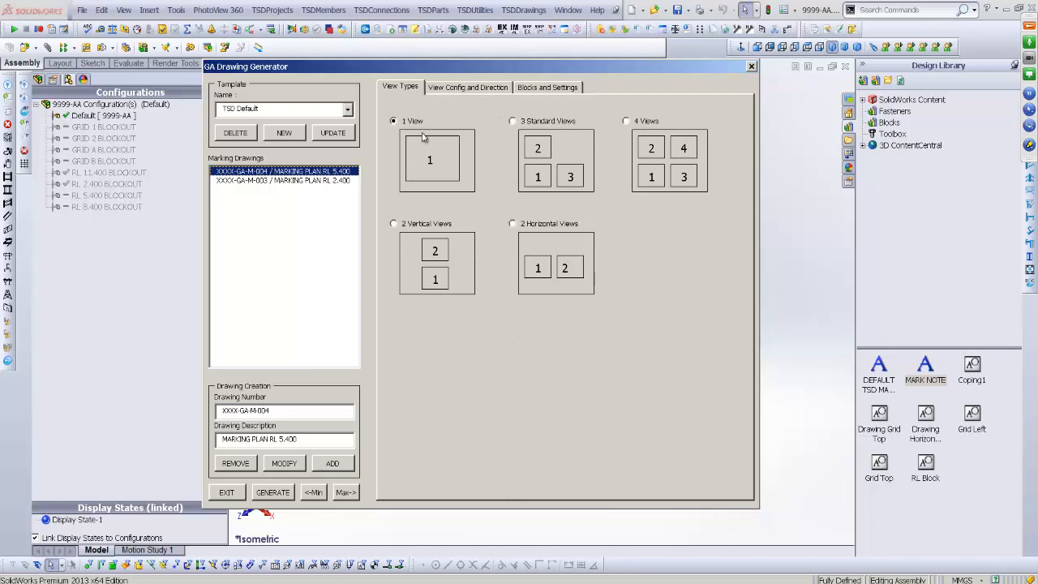
left_click(459, 88)
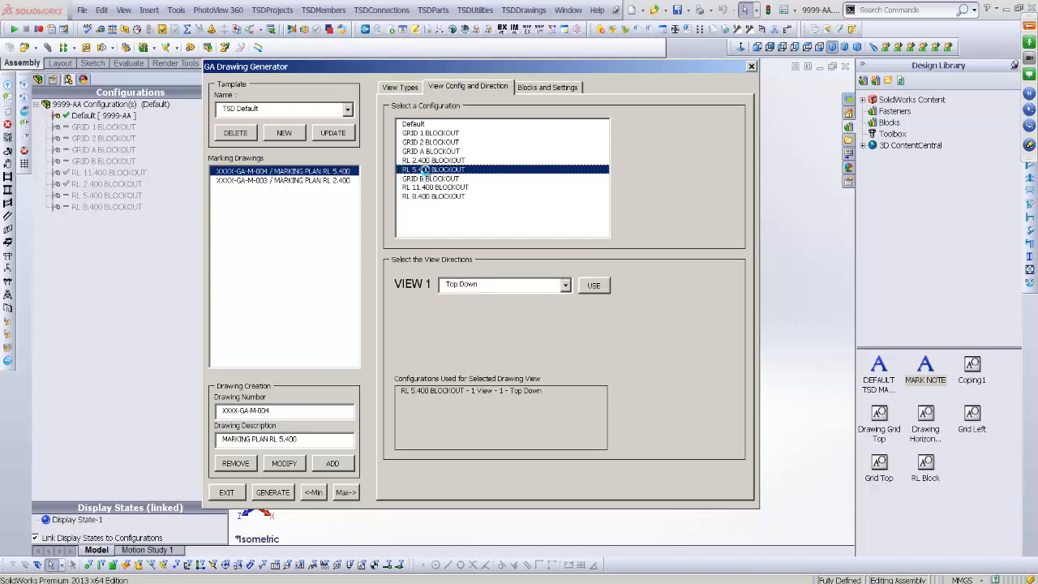
Compare the view settings of marking drawings XXXX-GA-M-003 and XXXX-GA-M-004, and review the direction options for View 1
left_click(283, 181)
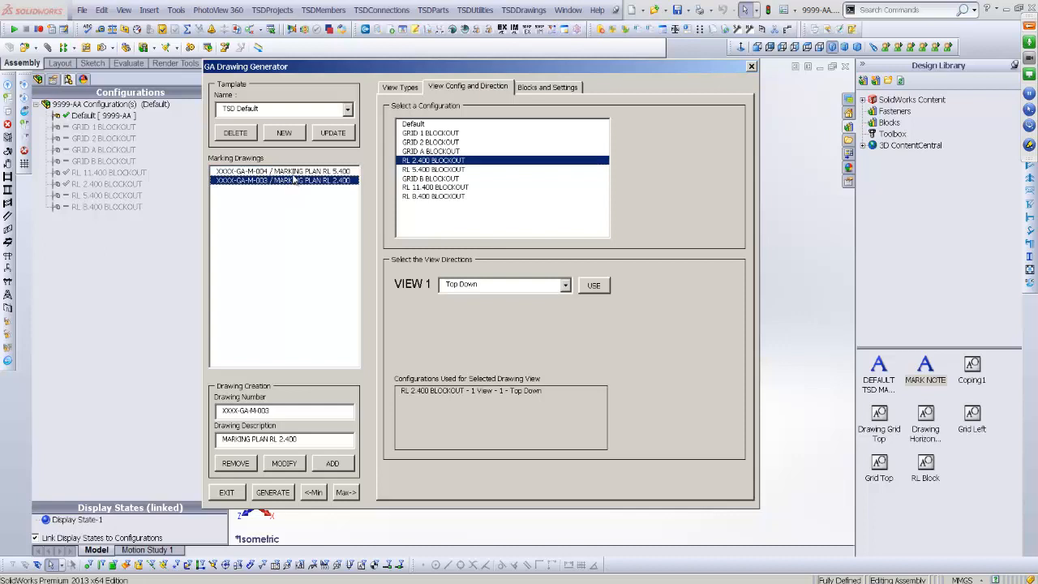
key("Up")
left_click(293, 180)
left_click(292, 174)
left_click(293, 182)
left_click(293, 174)
left_click(293, 182)
left_click(293, 173)
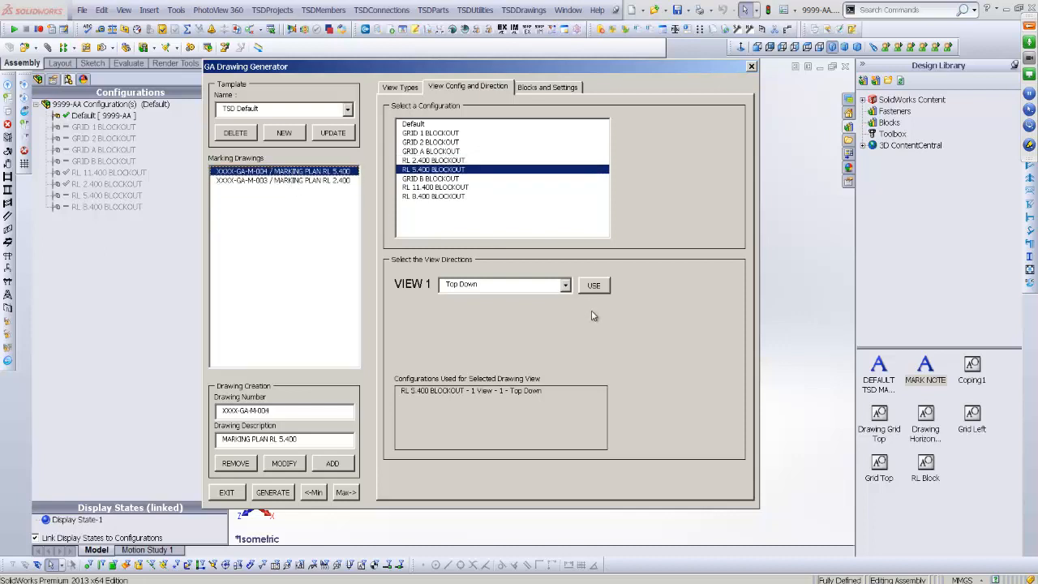
left_click(565, 286)
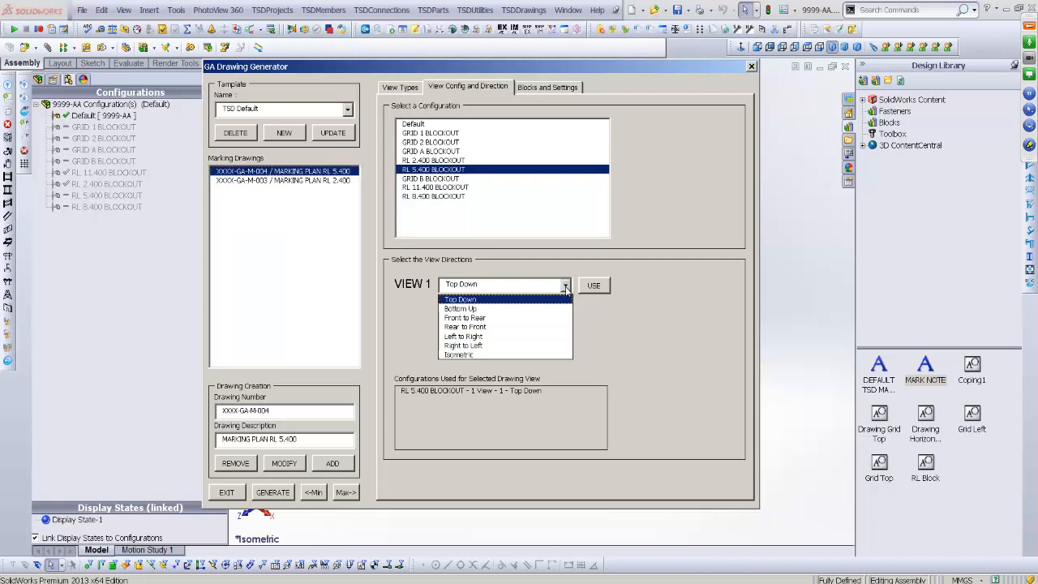
left_click(565, 287)
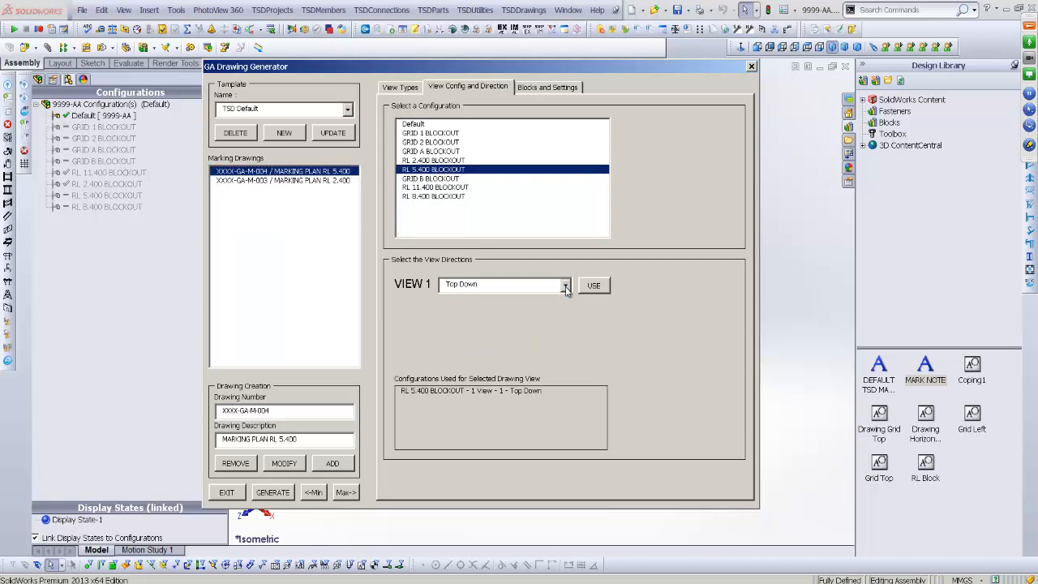
Review the mark number and custom property options in the notation settings, and show the view types for XXXX-GA-M-003
left_click(544, 88)
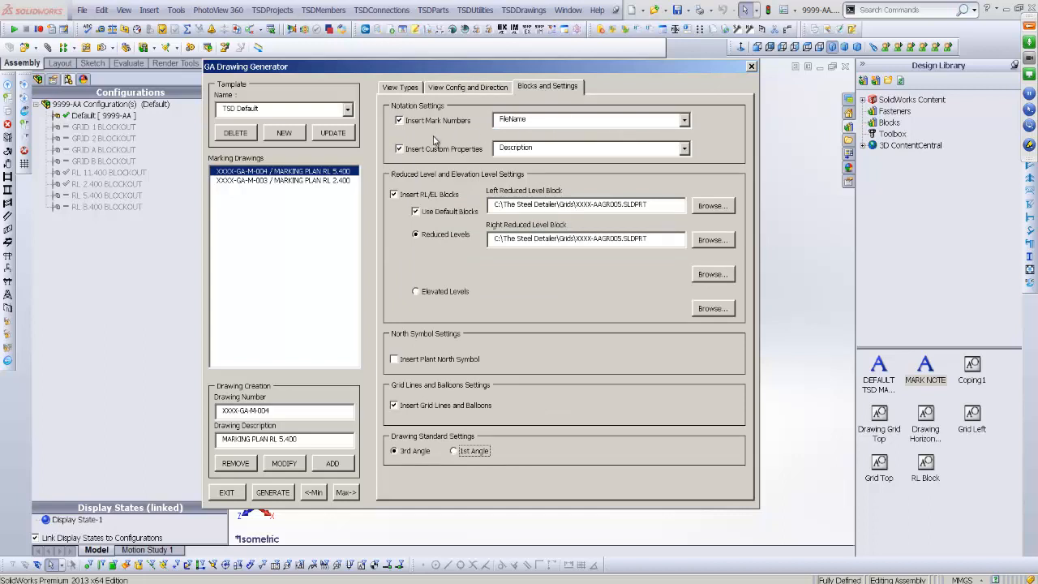
left_click(683, 121)
left_click(684, 121)
left_click(685, 148)
left_click(685, 149)
left_click(260, 181)
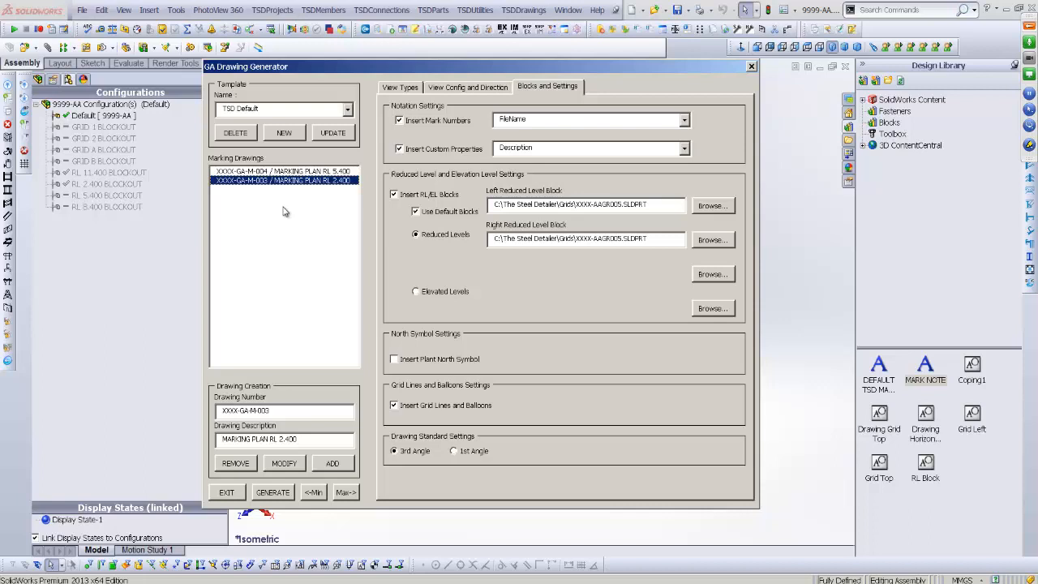
left_click(391, 87)
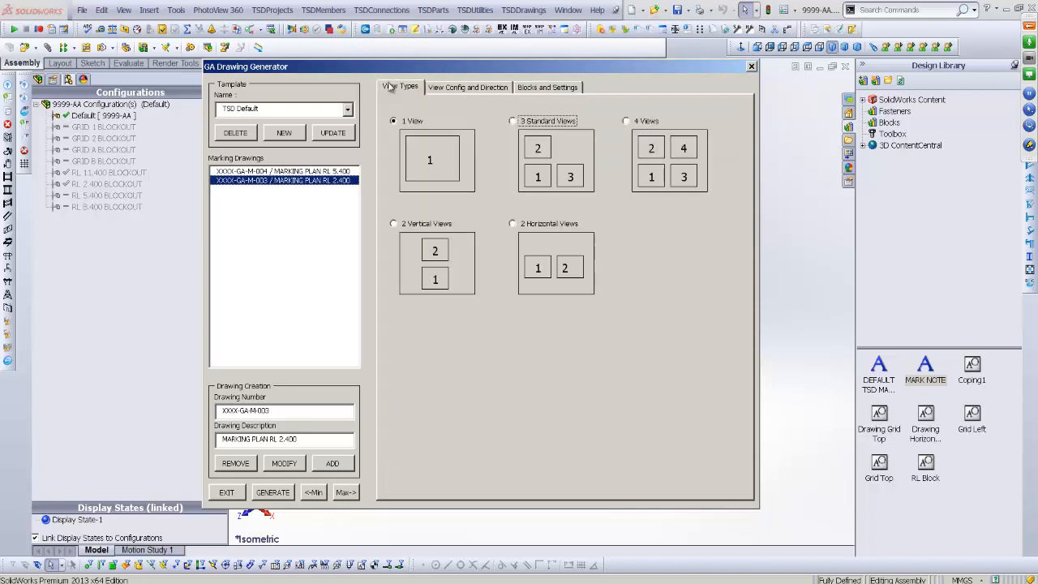
Collapse the generator window, move it clear of the model, and generate the listed marking drawings
left_click(313, 492)
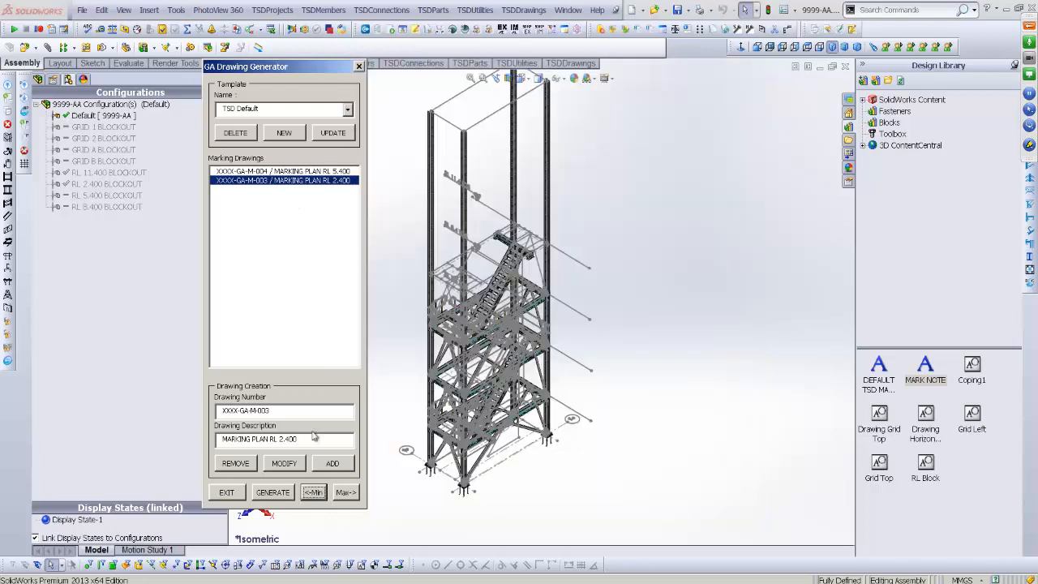
left_click_drag(257, 73, 87, 74)
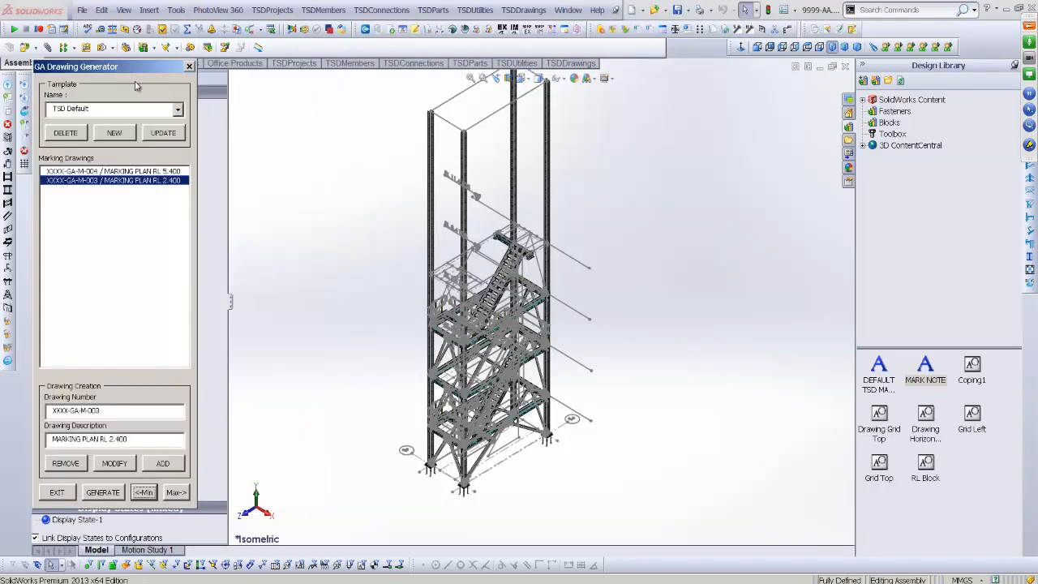
left_click(110, 490)
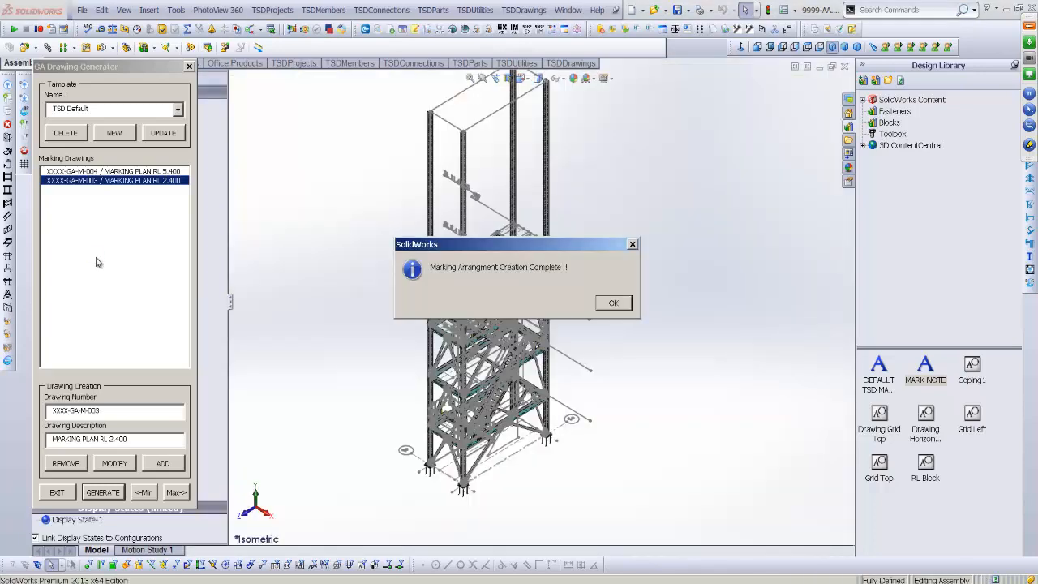
left_click(608, 304)
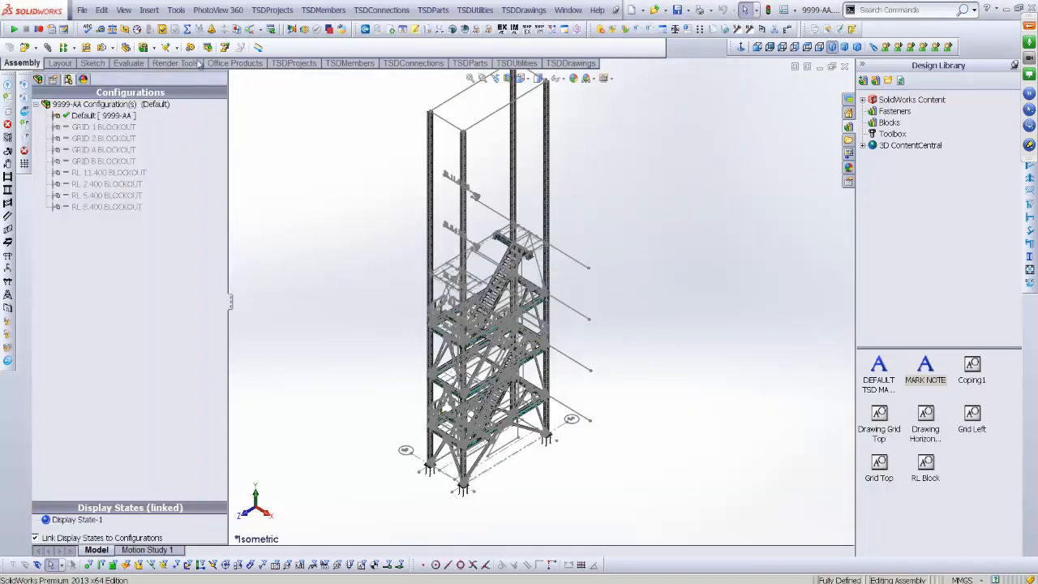
Open the generated drawing XXXX-GA-M-003.slddrw and examine the mark notes and grid lines on its plan view
left_click(82, 9)
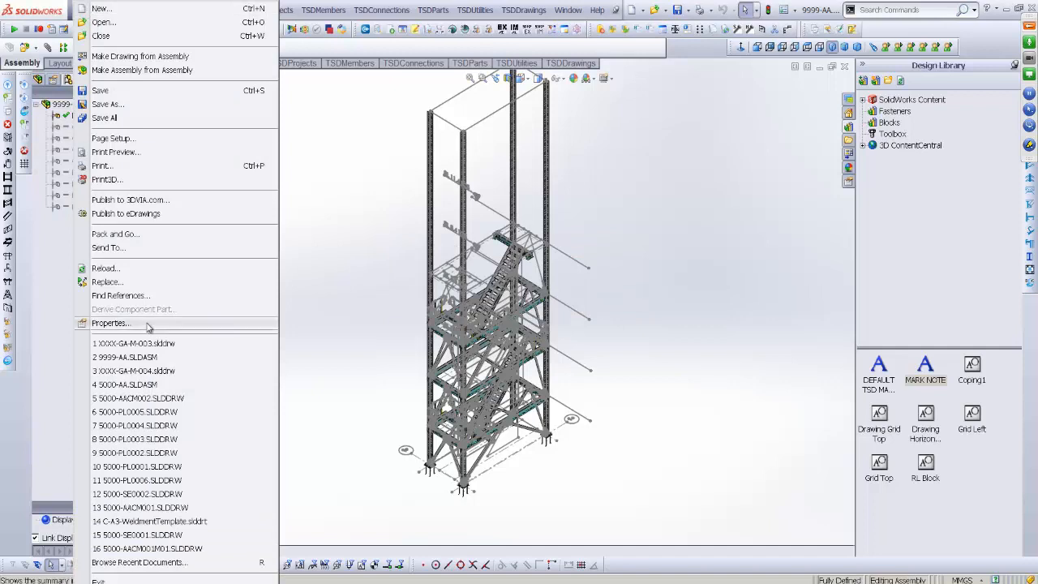
left_click(134, 343)
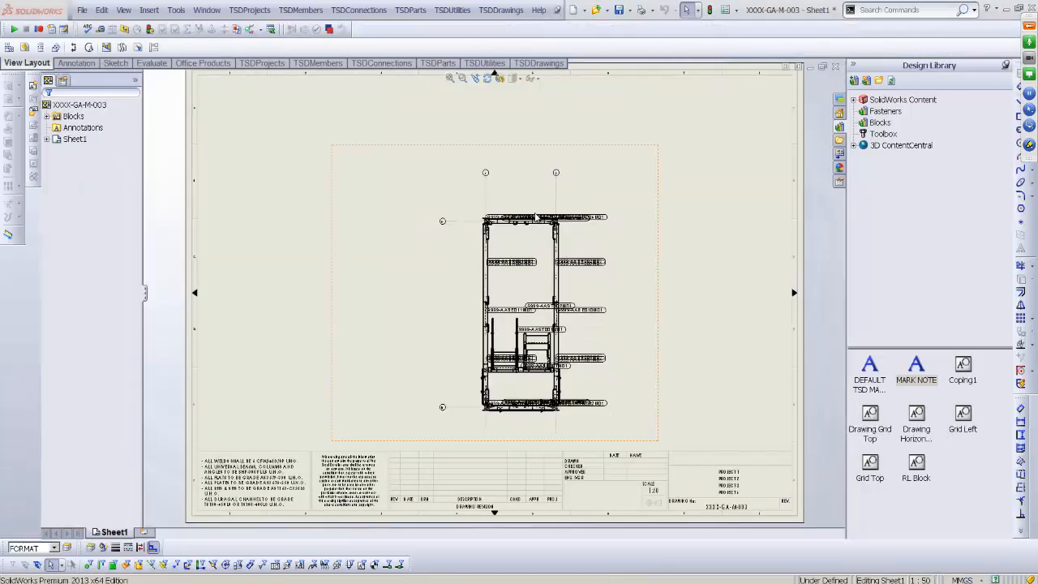
scroll(533, 202, "down", 1)
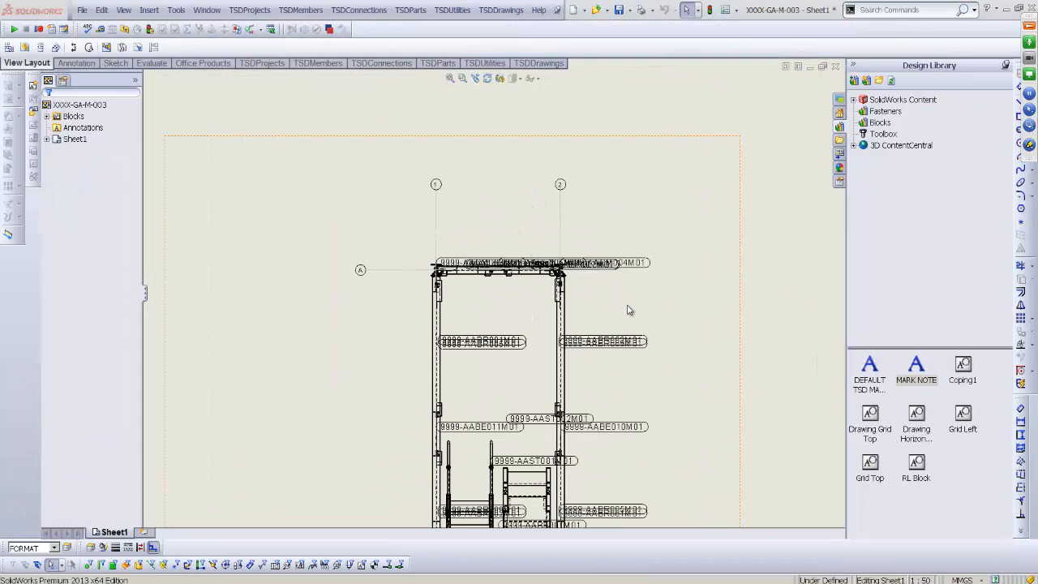
scroll(487, 251, "down", 3)
mouse_move(743, 392)
middle_mouse_down()
mouse_move(746, 208)
mouse_move(721, 250)
middle_mouse_up()
scroll(691, 310, "up", 1)
scroll(718, 248, "up", 1)
scroll(721, 234, "up", 1)
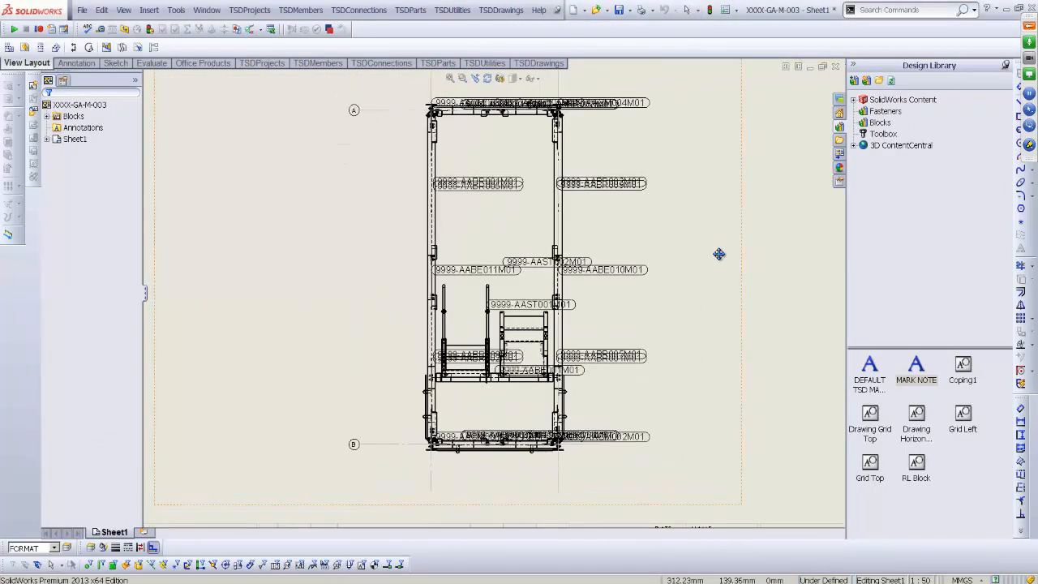
scroll(597, 236, "down", 1)
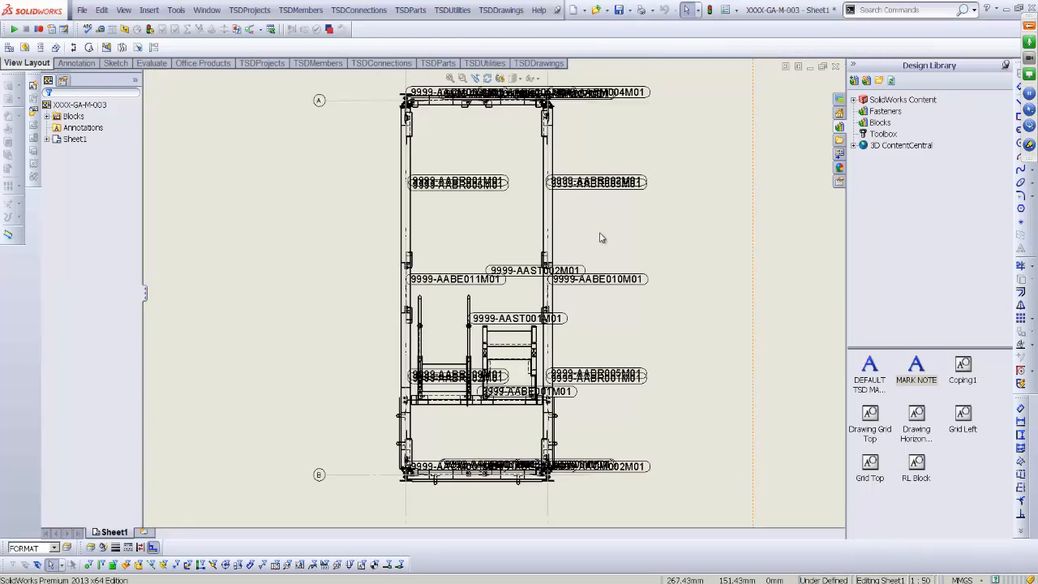
Add straight leaders to all the mark notes in the plan view
scroll(476, 184, "up", 2)
mouse_move(399, 128)
left_mouse_down()
mouse_move(651, 333)
mouse_move(677, 446)
left_mouse_up()
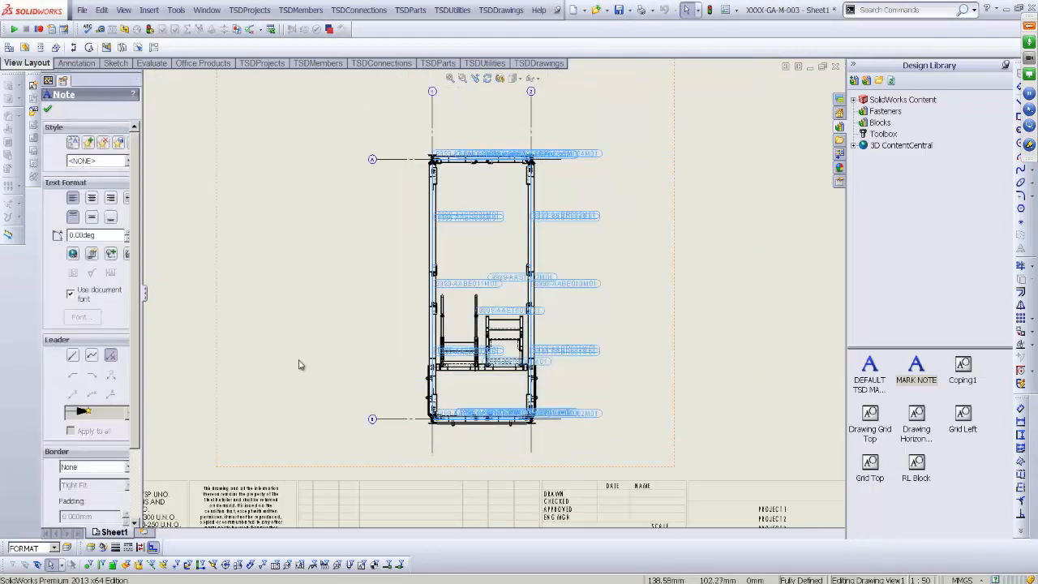
left_click(73, 357)
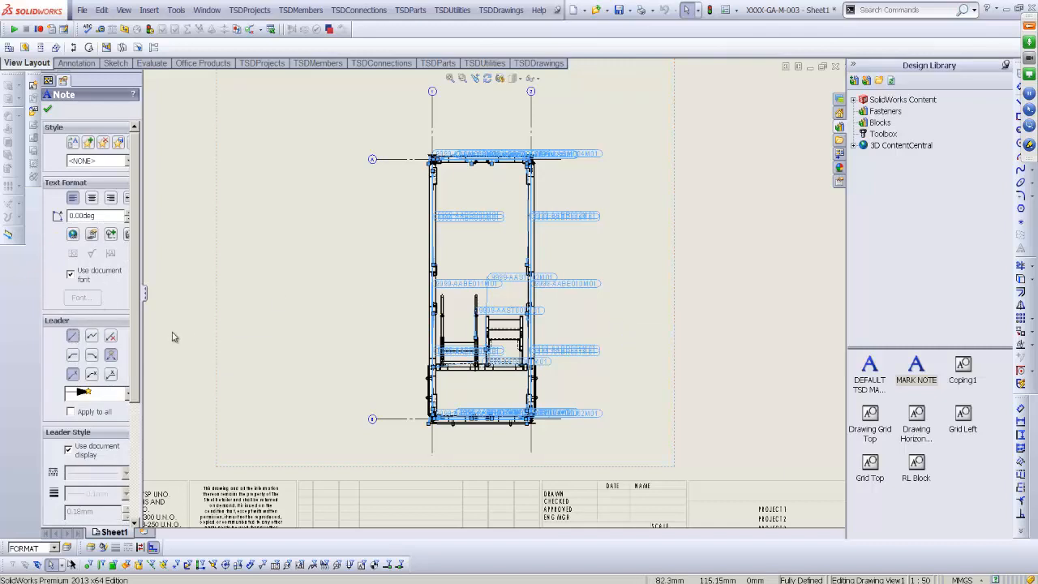
left_click(702, 282)
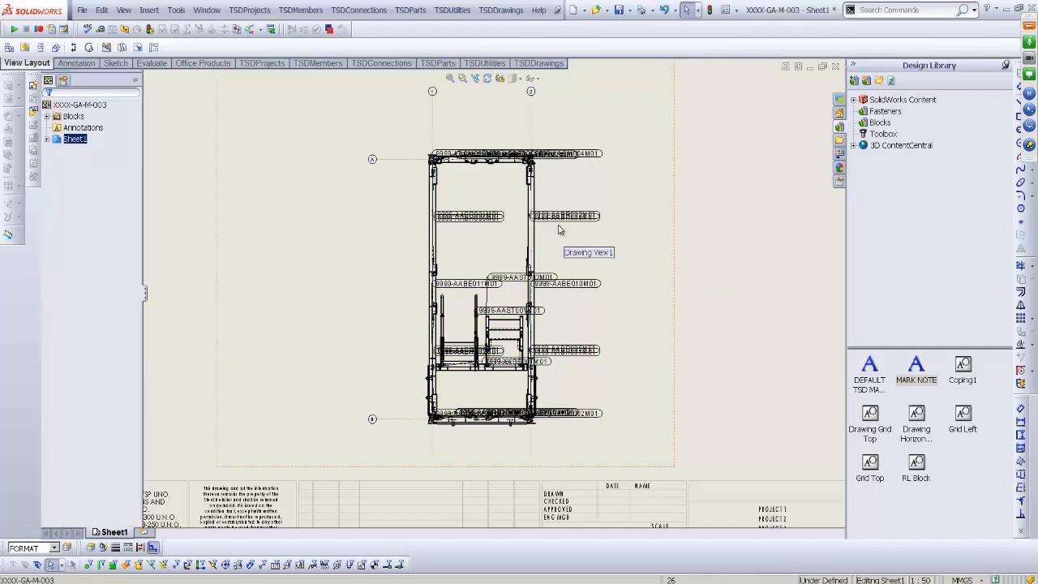
Spread out the overlapping mark notes AABR002M01, AABR009M01, AABR001M01, AABR005M01, AABR007M01 and AACM004M01 around the upper half of the plan view
left_click_drag(559, 224, 609, 247)
left_click_drag(566, 219, 621, 199)
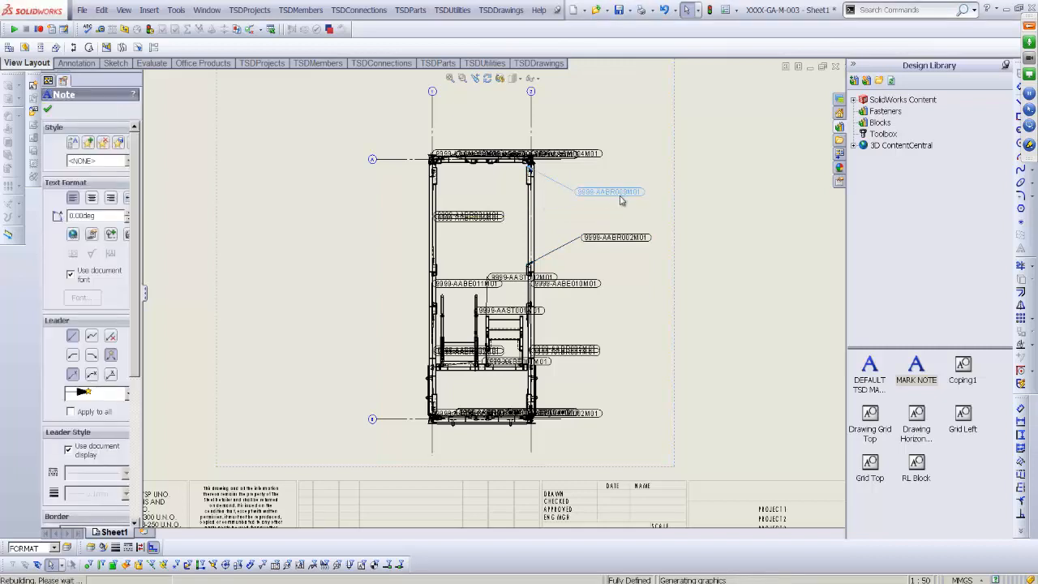
left_click_drag(480, 216, 363, 217)
left_click_drag(463, 216, 487, 203)
left_click_drag(545, 153, 637, 119)
left_click_drag(596, 154, 495, 120)
Reposition mark note 9999-AABR001M01 inside the frame level with 9999-AABR002M01, and shift 9999-AACM004M01 slightly down
scroll(565, 239, "down", 5)
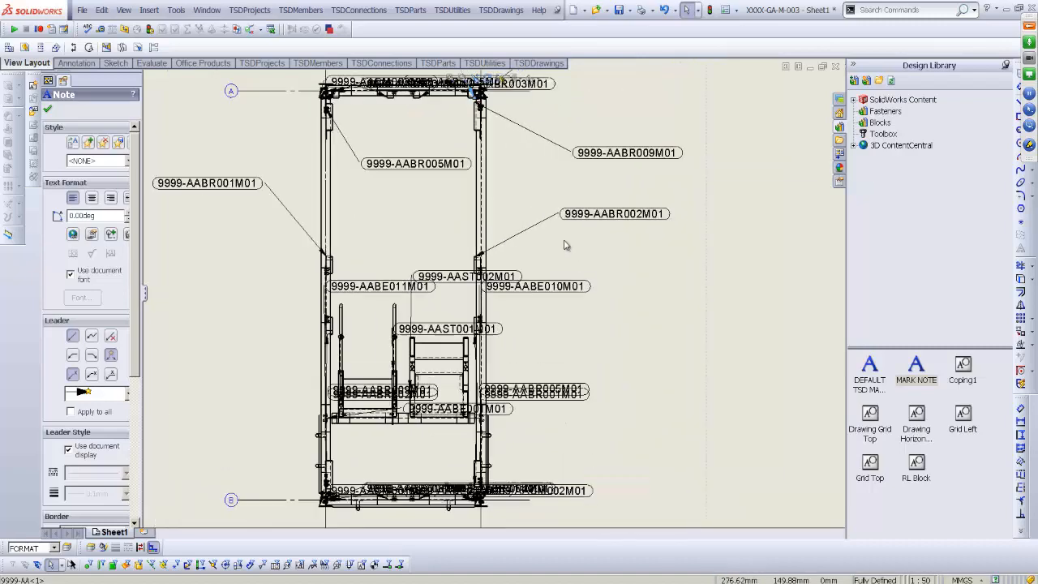
scroll(565, 241, "down", 2)
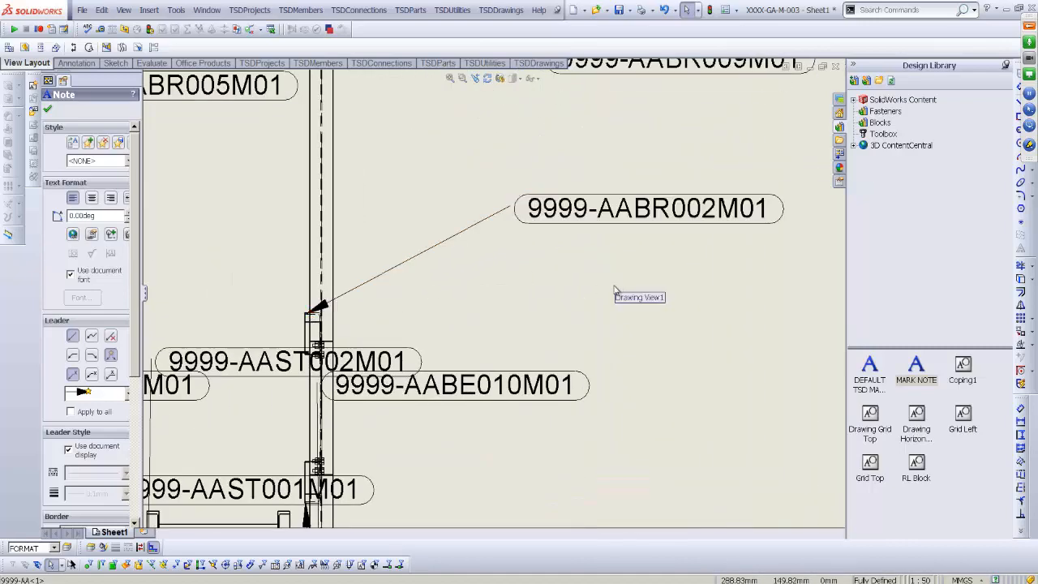
scroll(582, 295, "up", 3)
mouse_move(553, 300)
middle_mouse_down()
mouse_move(589, 266)
mouse_move(568, 296)
middle_mouse_up()
left_click(313, 241)
left_click_drag(329, 243, 445, 261)
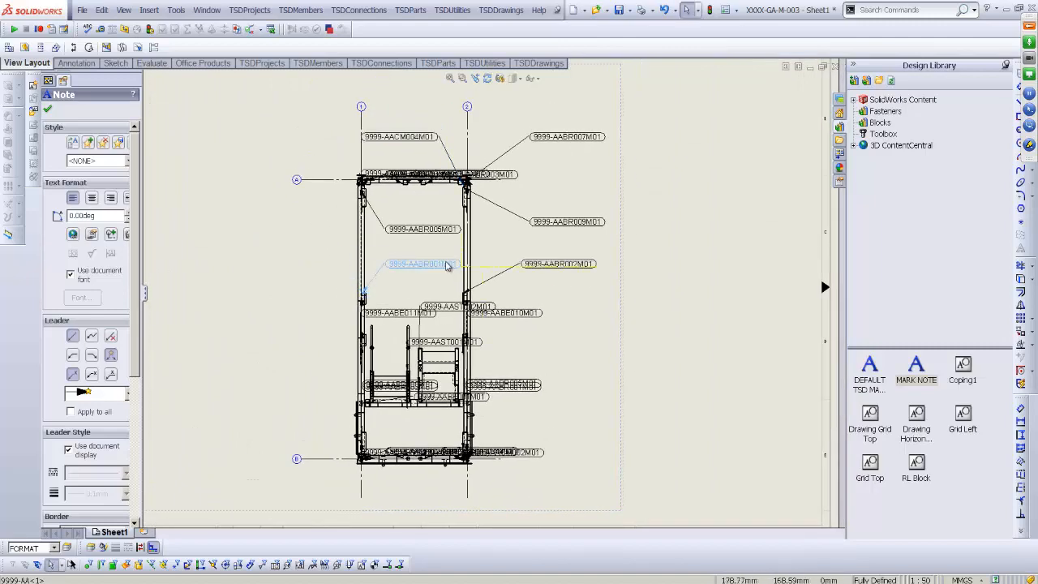
left_click_drag(413, 134, 413, 140)
Append the MARK property of the attached component to all the mark notes in the plan view
mouse_move(316, 120)
left_mouse_down()
mouse_move(630, 429)
mouse_move(649, 475)
left_mouse_up()
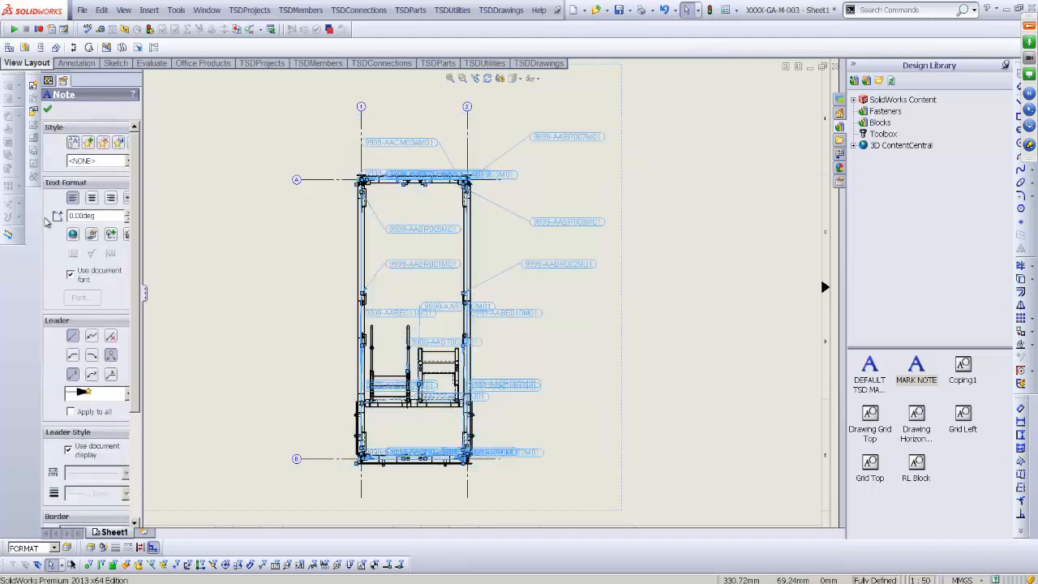
left_click(91, 234)
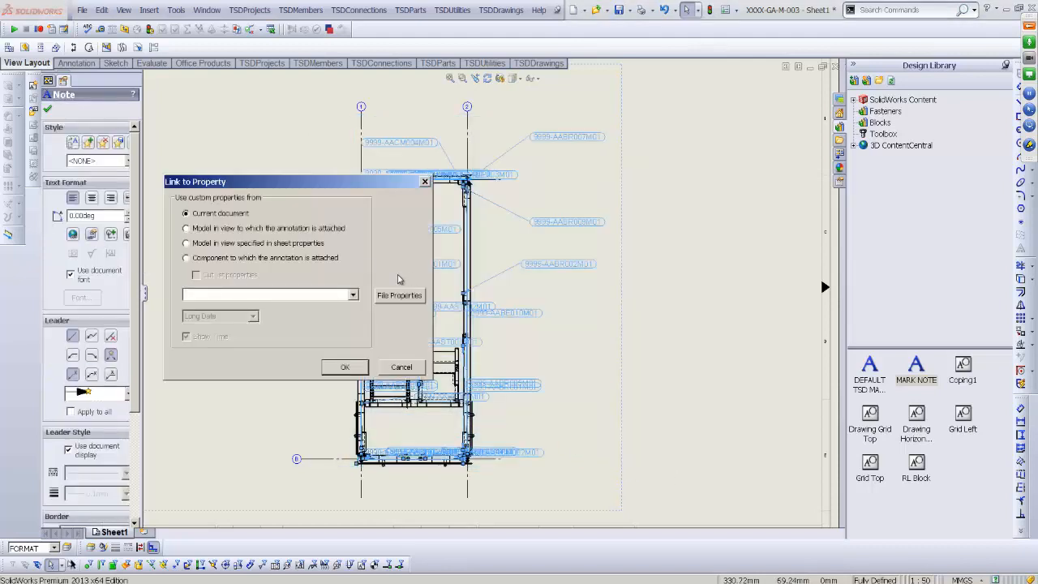
left_click(213, 258)
left_click(353, 295)
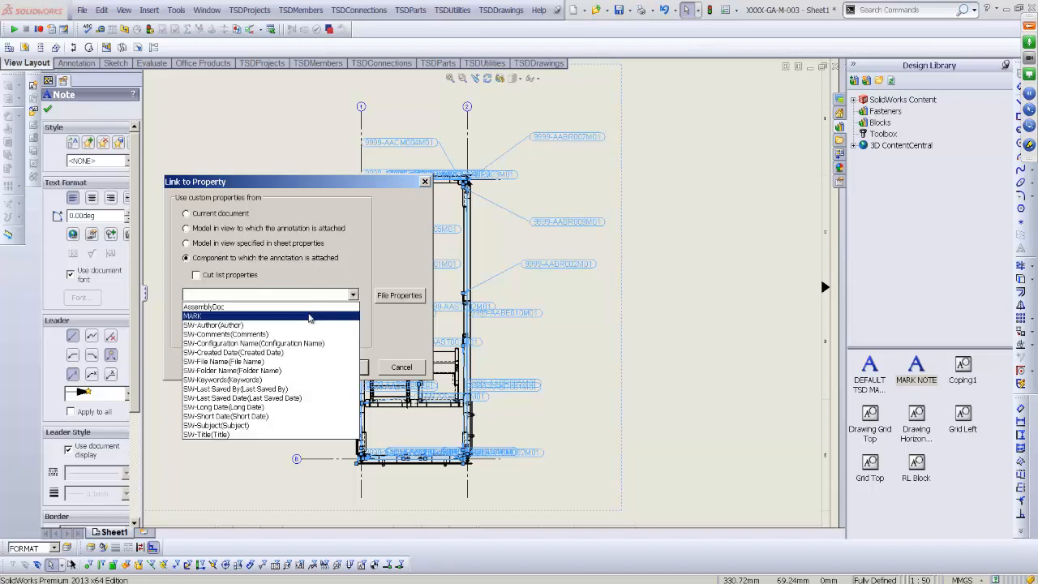
left_click(347, 317)
left_click(345, 368)
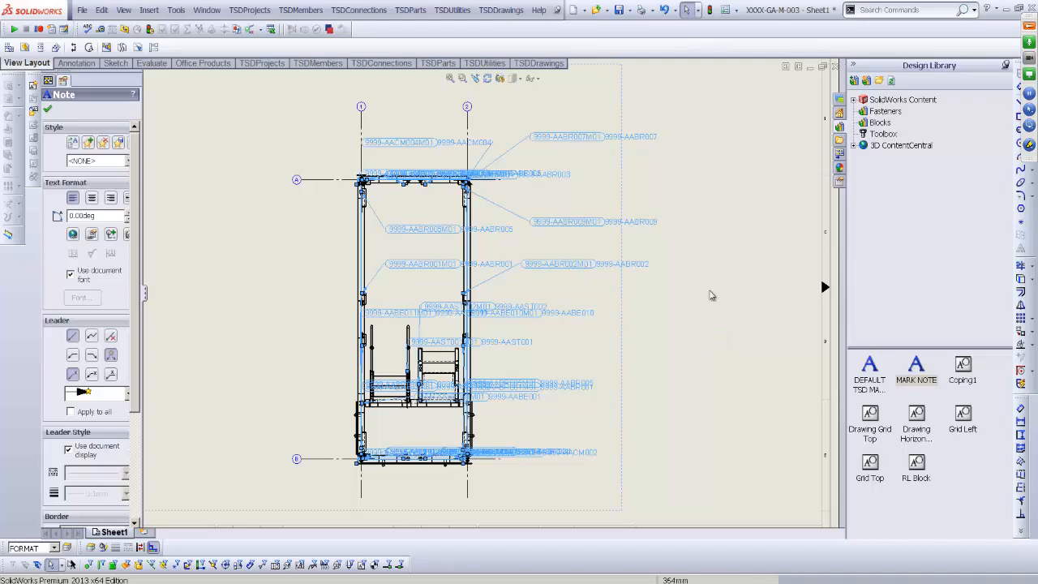
scroll(603, 148, "down", 3)
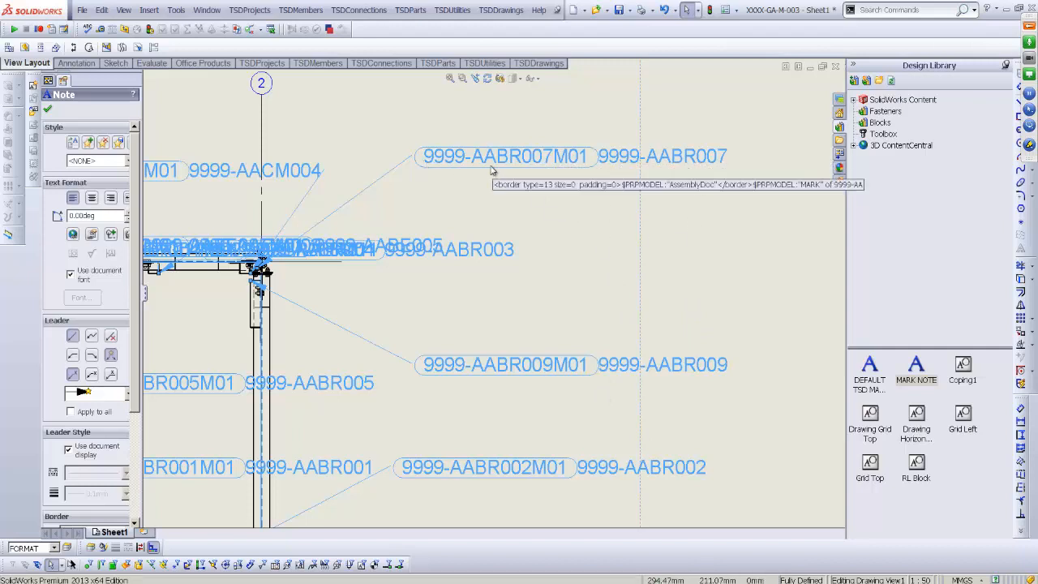
double_click(490, 162)
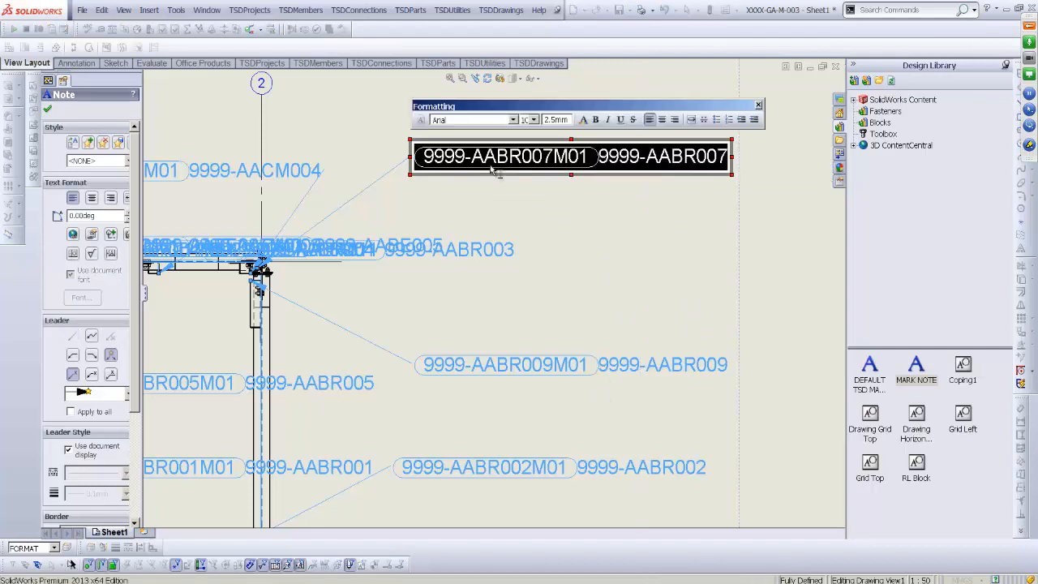
left_click(730, 162)
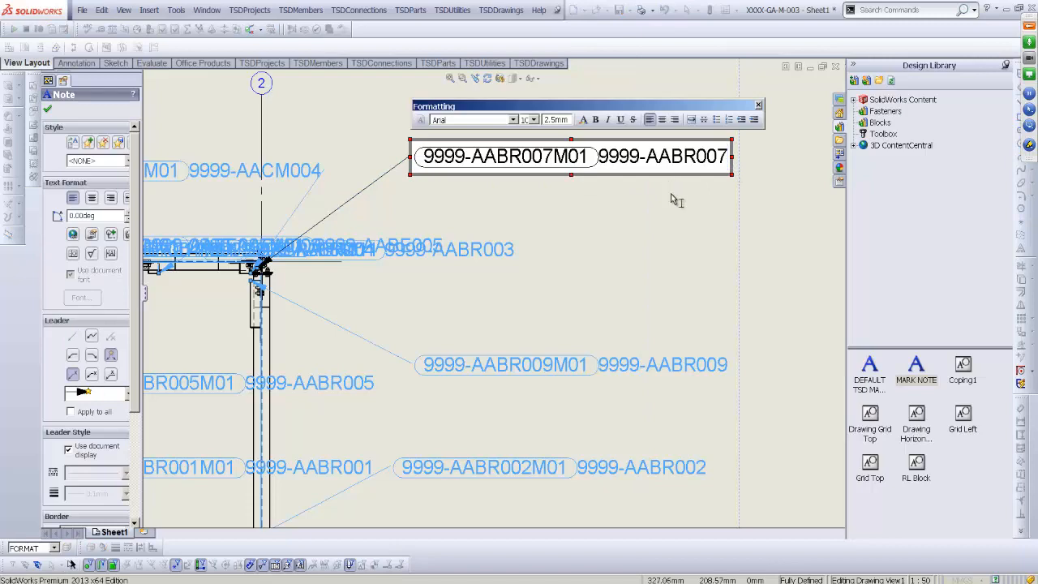
left_click(672, 196)
Inspect the attached component's properties available for linking in the 9999-AABR007M01 note, and cancel without inserting one
left_click(542, 165)
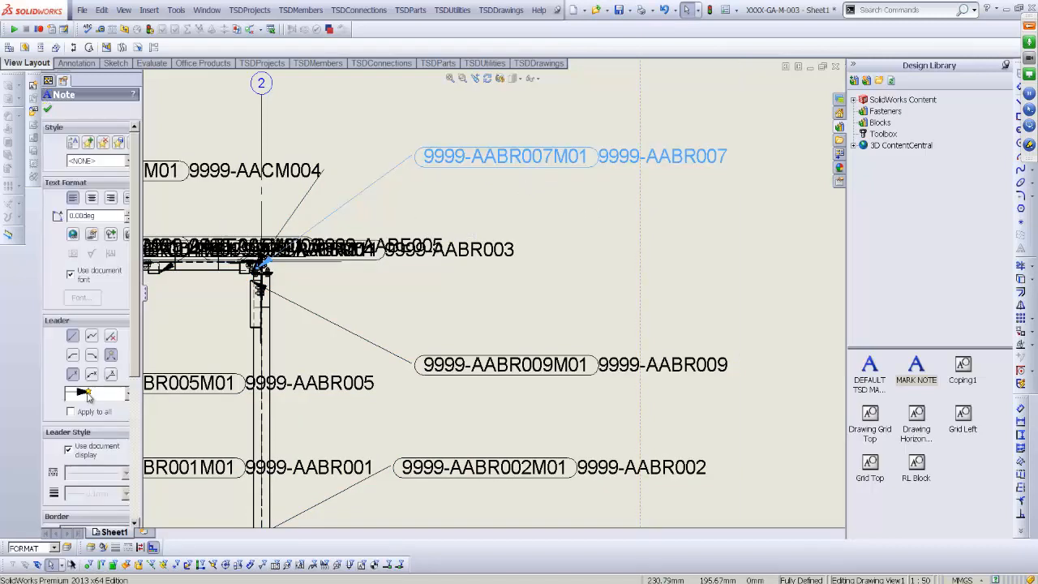
double_click(708, 166)
left_click(727, 162)
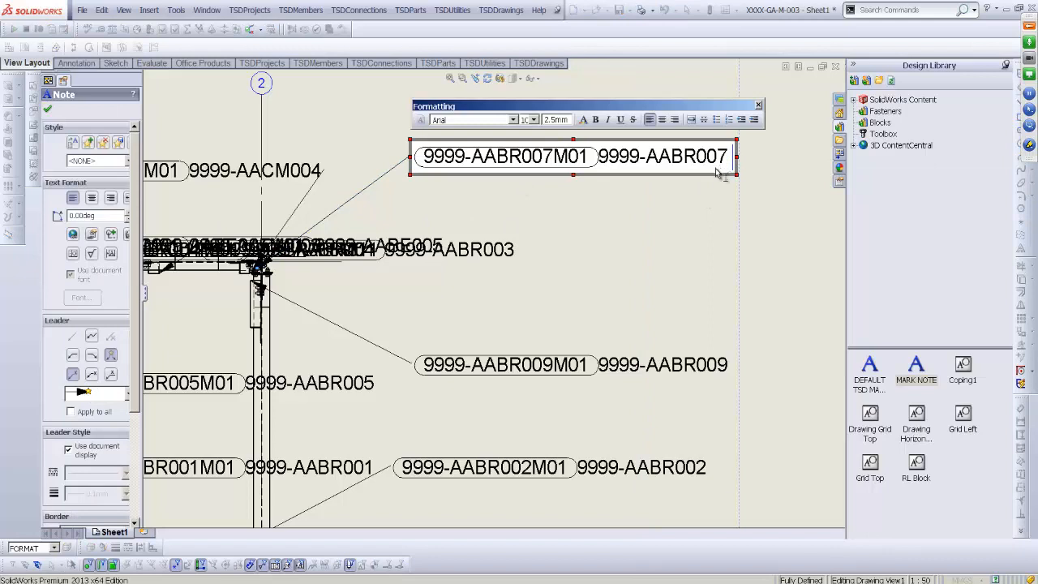
left_click(93, 237)
left_click(263, 259)
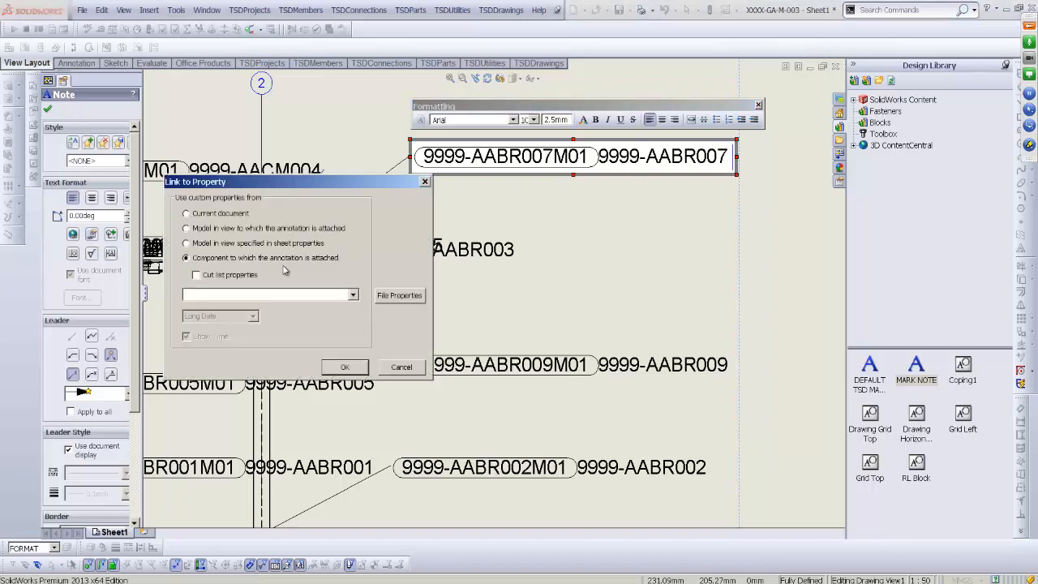
left_click(354, 295)
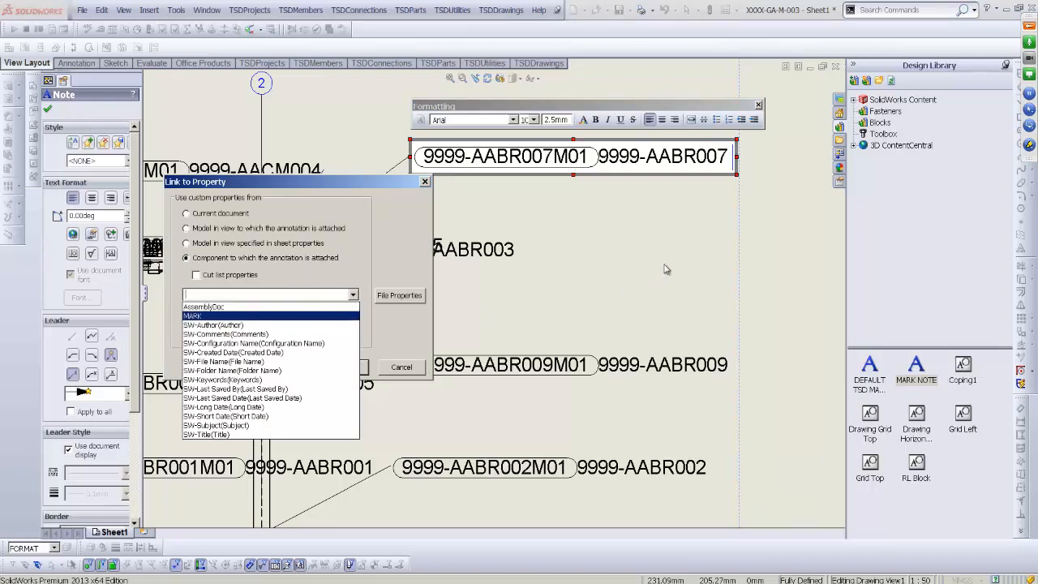
key("Escape")
key("Escape")
key("Escape")
Replace the lower 9999-AABR007M01 text in the bordered note with the appended MARK property so only the mark remains inside the border
scroll(538, 271, "up", 3)
mouse_move(534, 232)
middle_mouse_down()
mouse_move(516, 240)
mouse_move(531, 185)
mouse_move(522, 204)
middle_mouse_up()
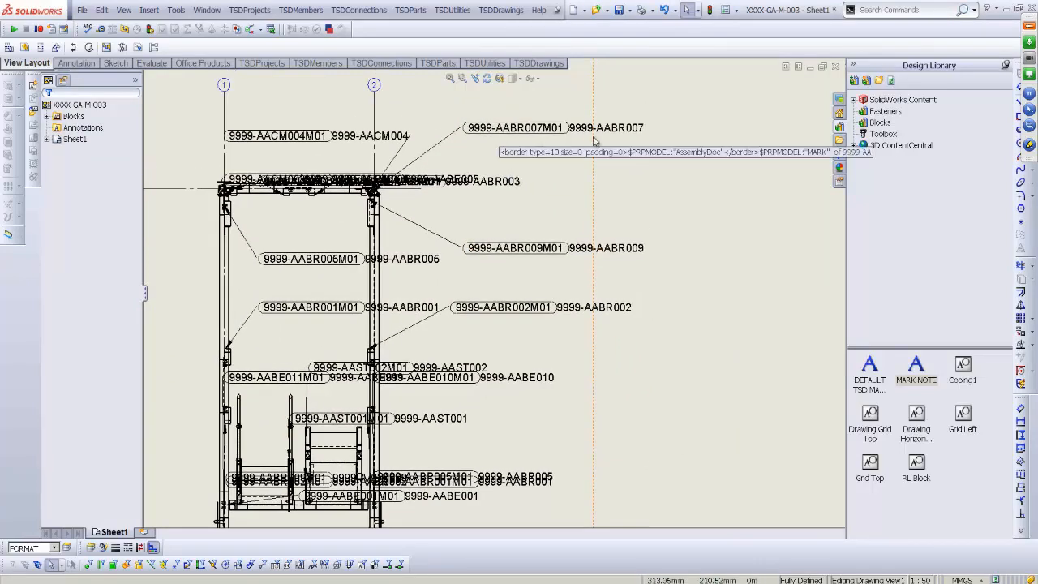
scroll(677, 299, "up", 4)
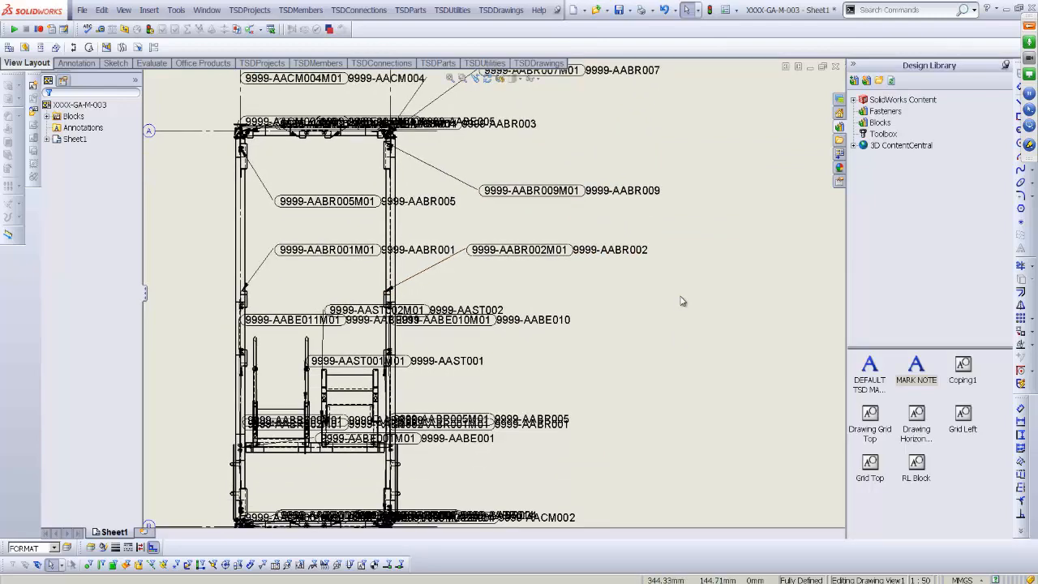
scroll(527, 106, "down", 2)
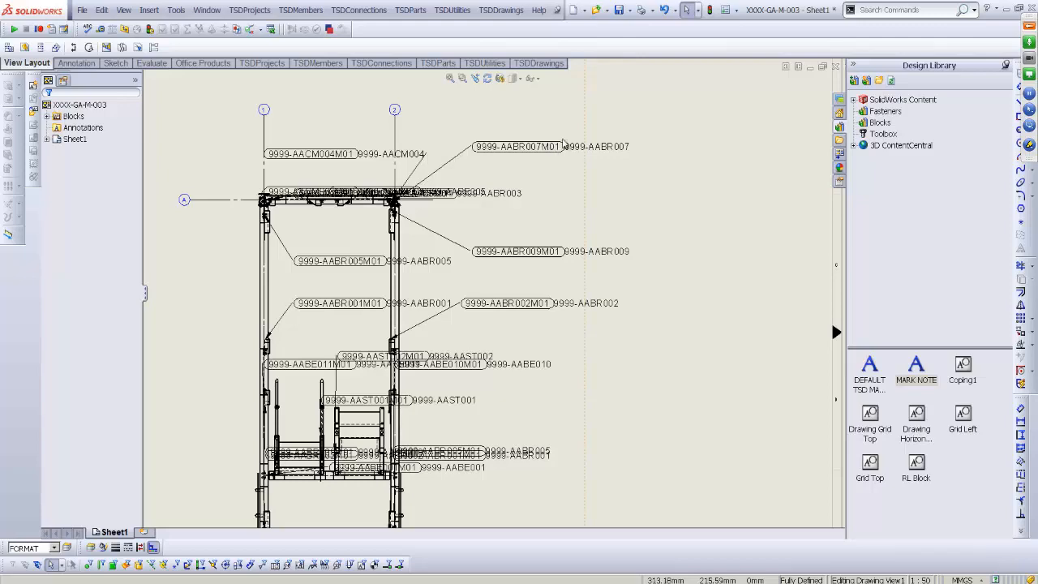
scroll(554, 146, "down", 4)
double_click(480, 212)
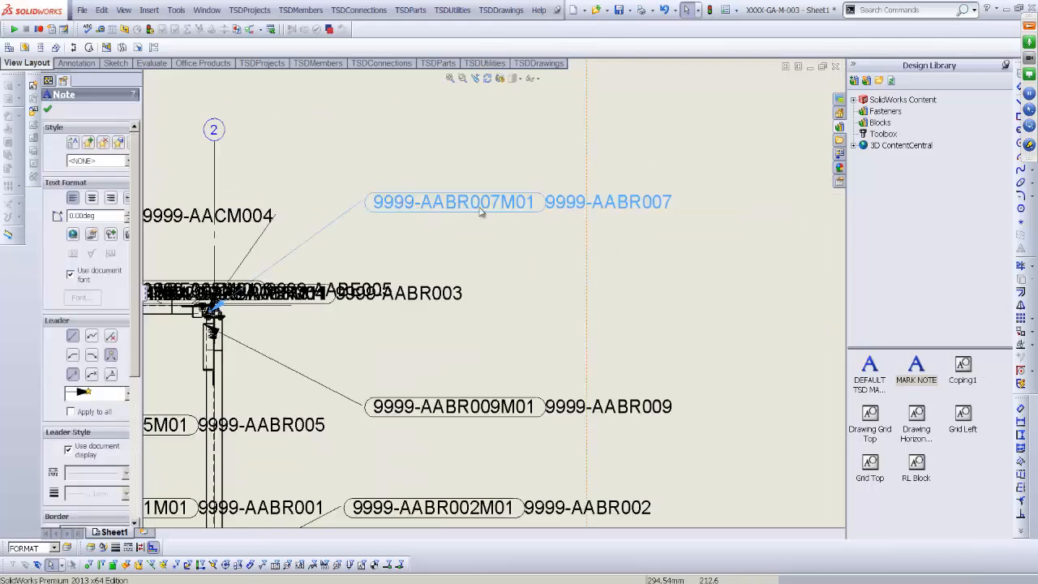
left_click(551, 209)
left_click_drag(545, 205, 665, 209)
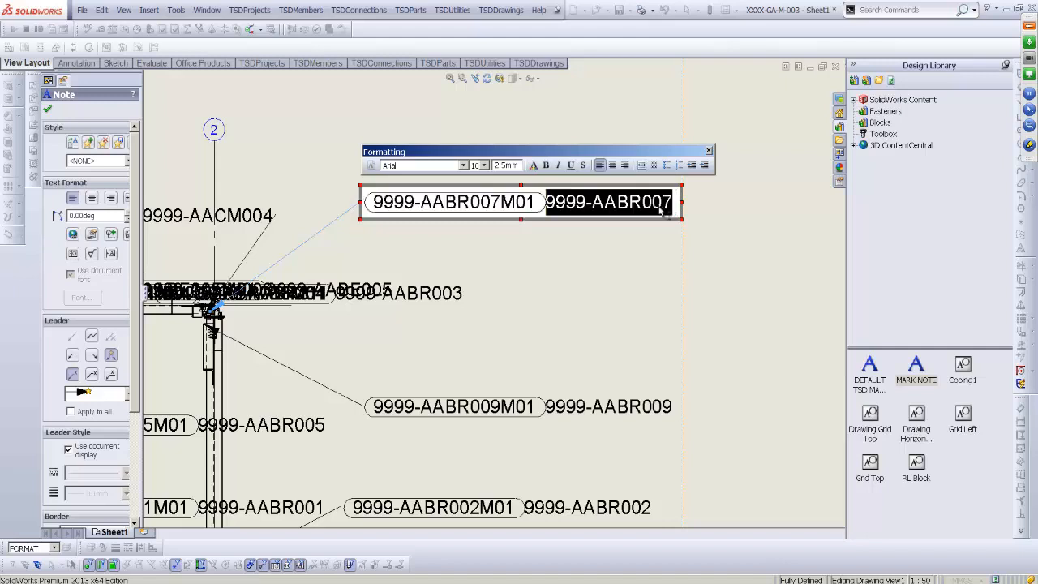
key("ctrl+x")
key("ctrl+a")
key("ctrl+v")
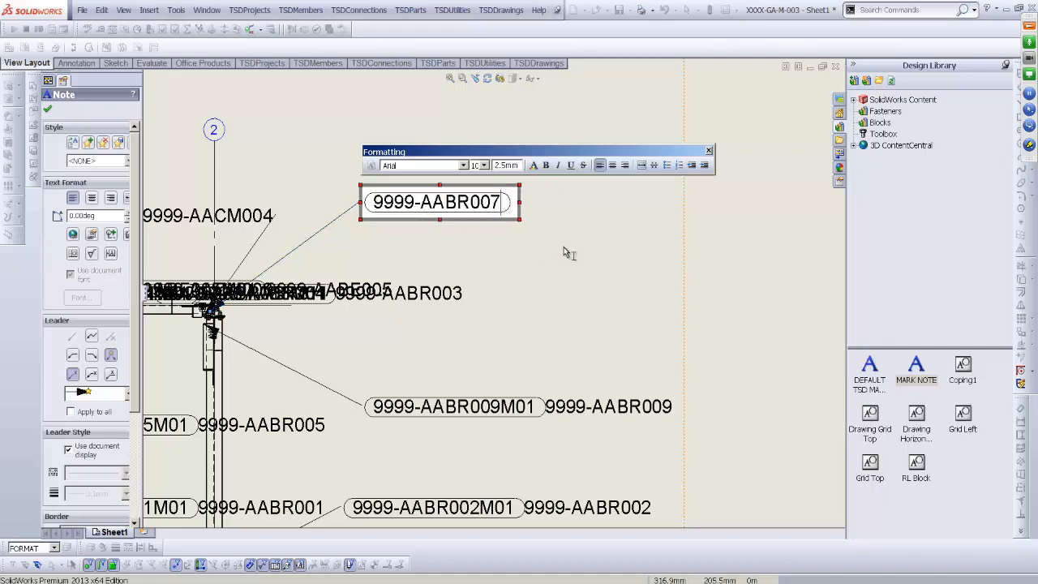
left_click(570, 251)
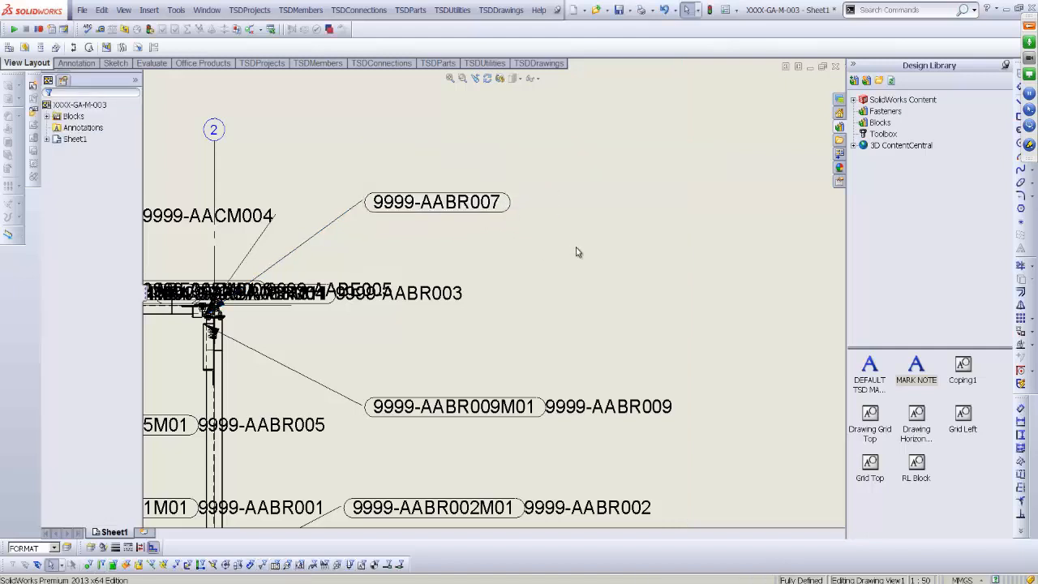
left_click(438, 217)
Add a bordered mark note with a leader to the grid 2 side beam and place it just above the 9999-AABR009M01 note
scroll(558, 265, "up", 6)
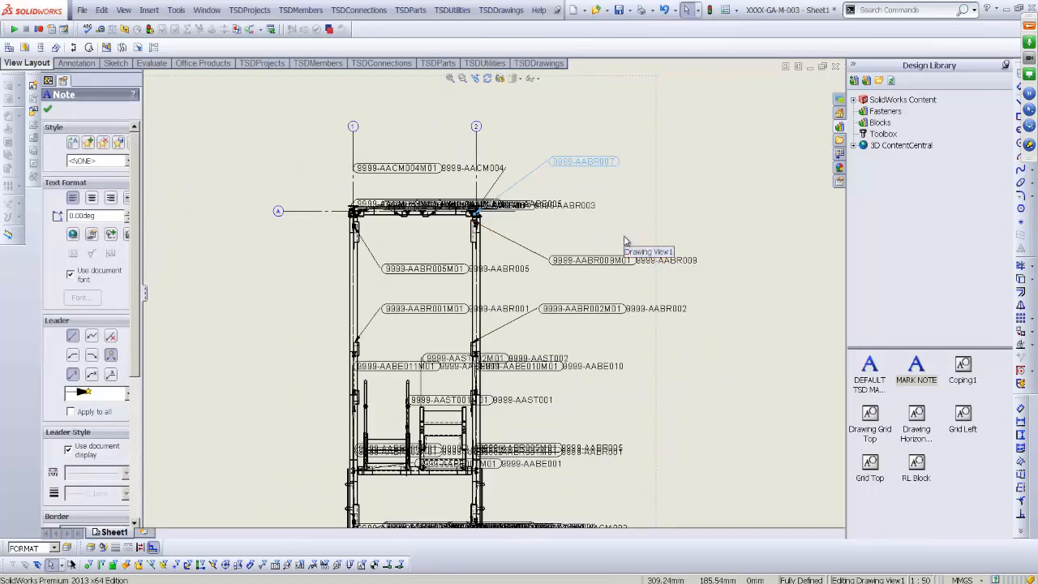
scroll(579, 261, "down", 5)
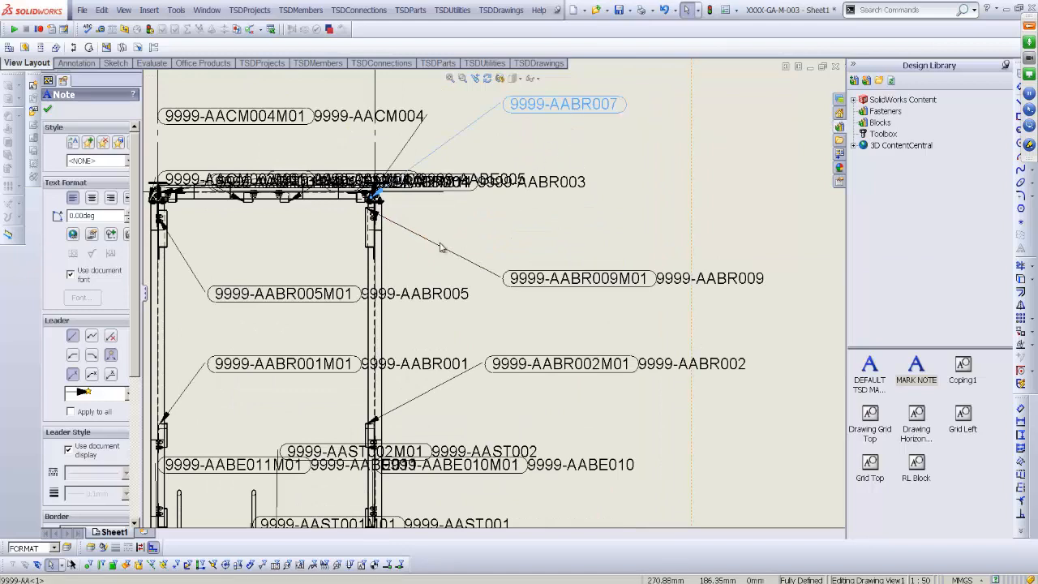
left_click(381, 268)
key("n")
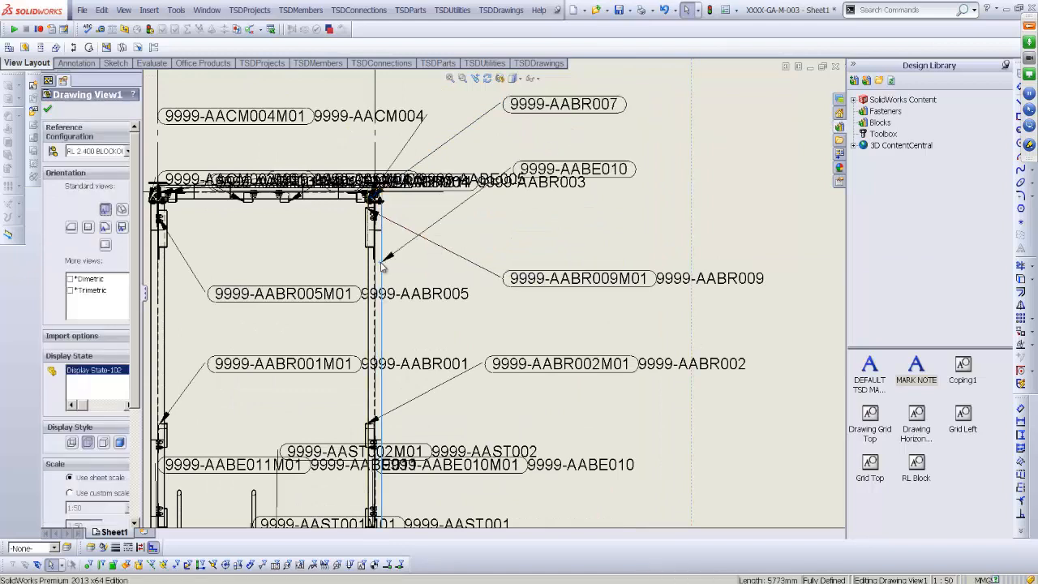
left_click_drag(618, 166, 597, 220)
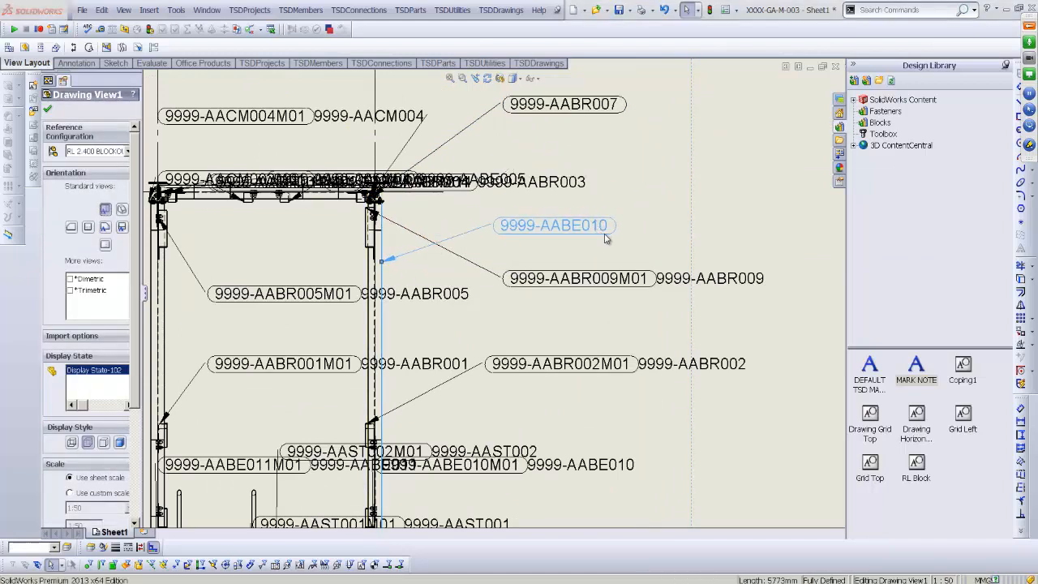
left_click(599, 226)
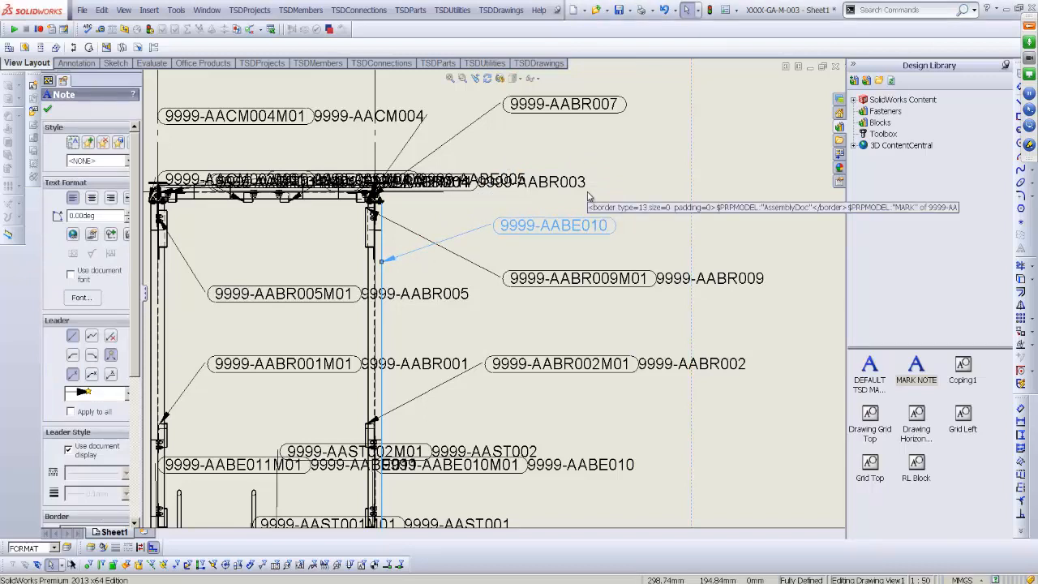
left_click(650, 230)
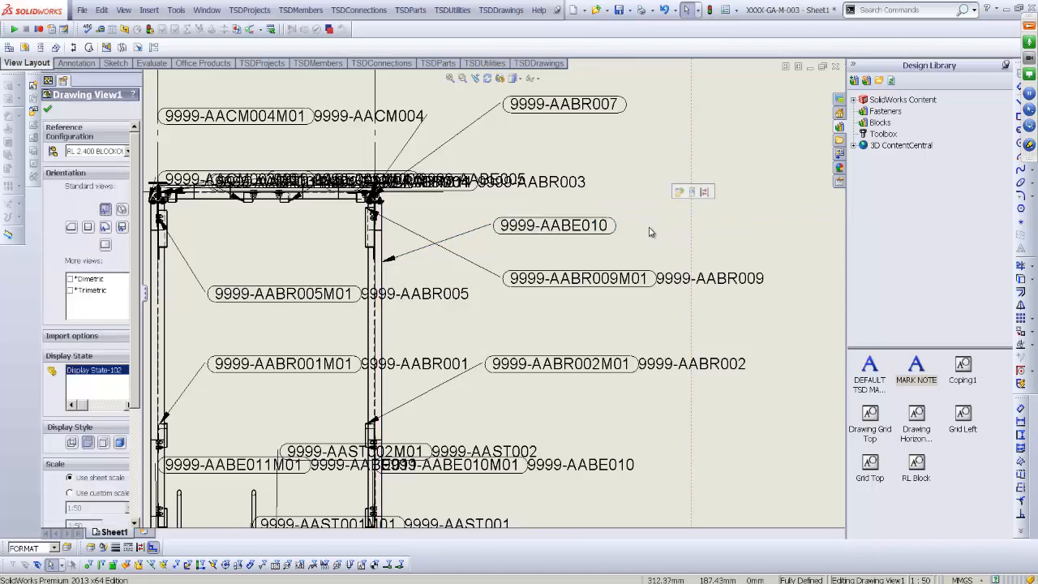
Replace the new beam note's entire content with a link to the attached component's MARK property
double_click(545, 232)
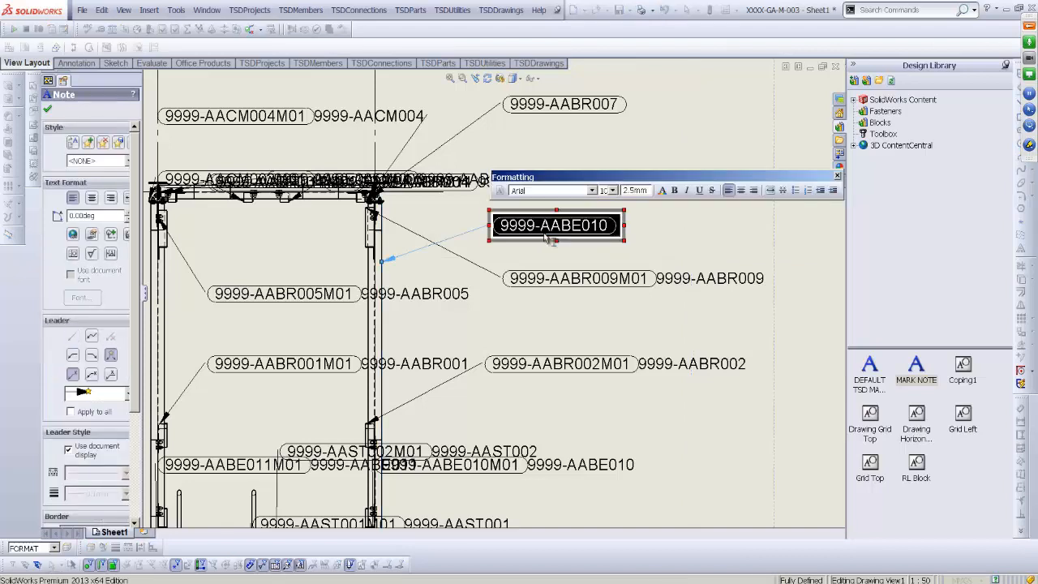
left_click(93, 234)
left_click(230, 258)
left_click(353, 294)
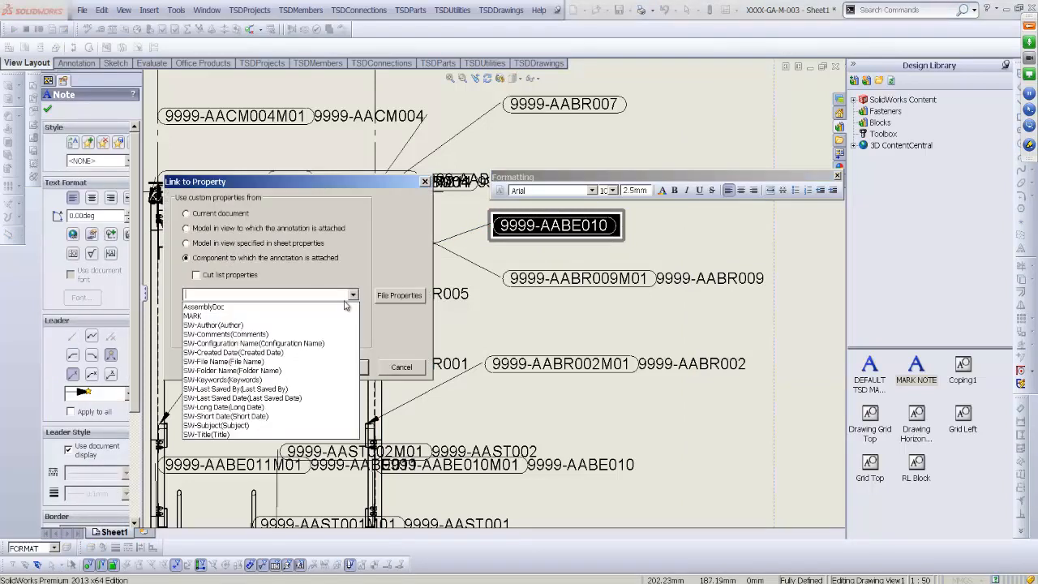
left_click(280, 321)
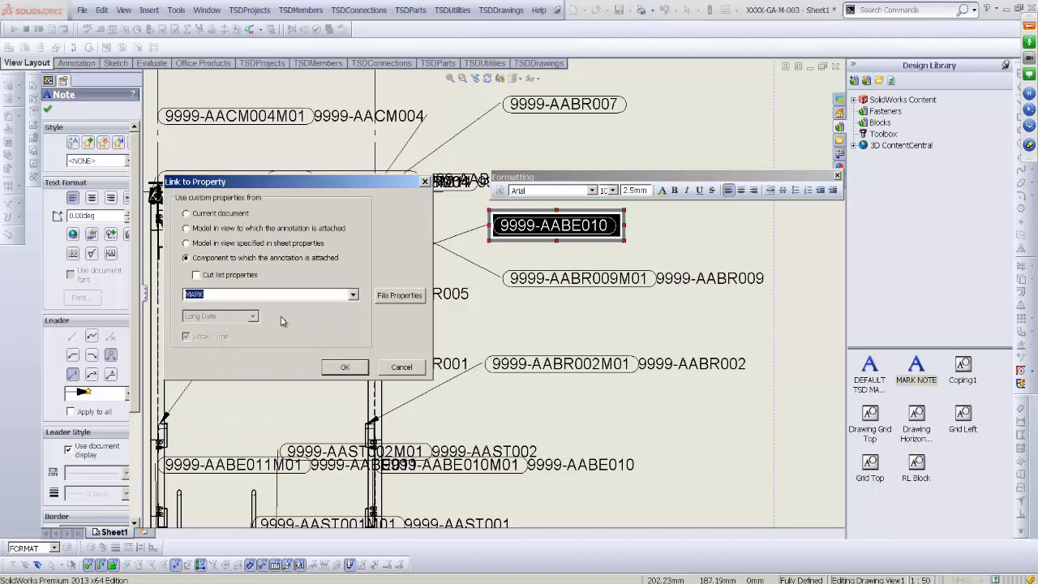
left_click(344, 367)
left_click(666, 227)
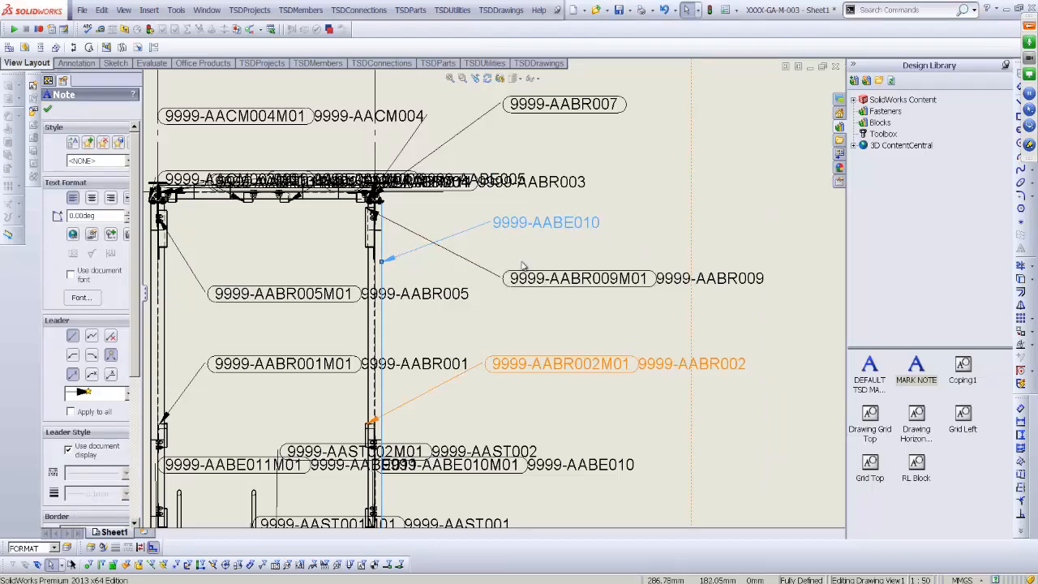
Move the plan view toward the left side of the drawing sheet
scroll(486, 341, "down", 3)
scroll(600, 300, "down", 5)
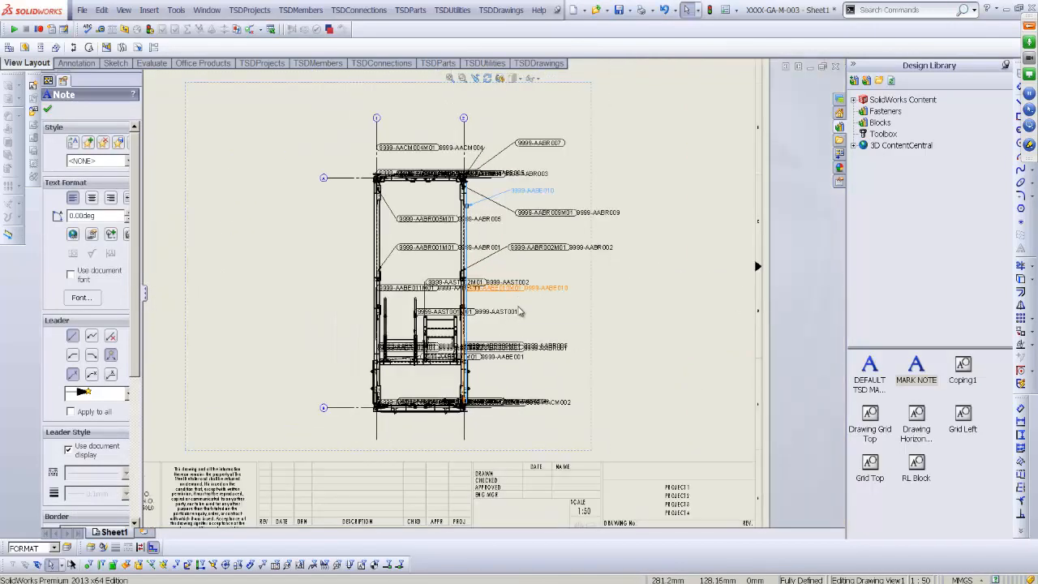
key("f")
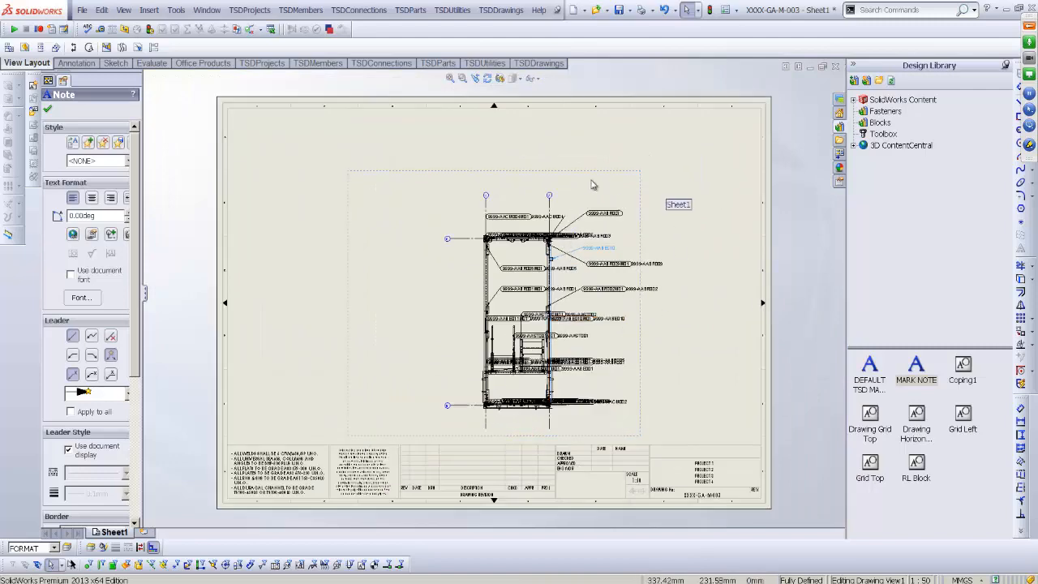
left_click_drag(610, 171, 502, 164)
left_click(623, 322)
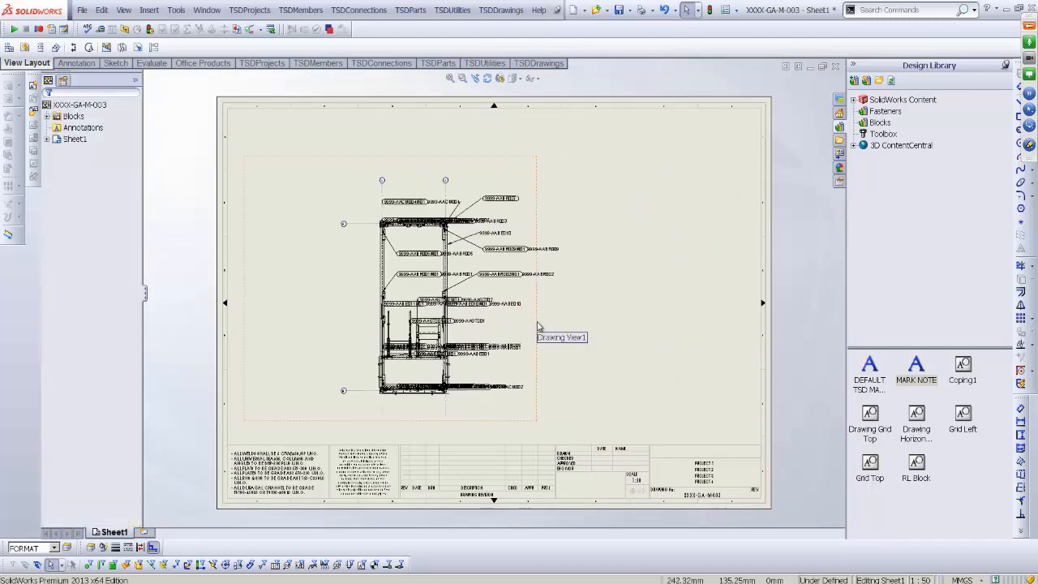
Spread mark notes AABR004M01, AABE004M01, AACM001M01, AACM002M01, AABR011M01 and AABR003M01 around the frame's grid B end
scroll(487, 428, "up", 2)
scroll(485, 407, "up", 3)
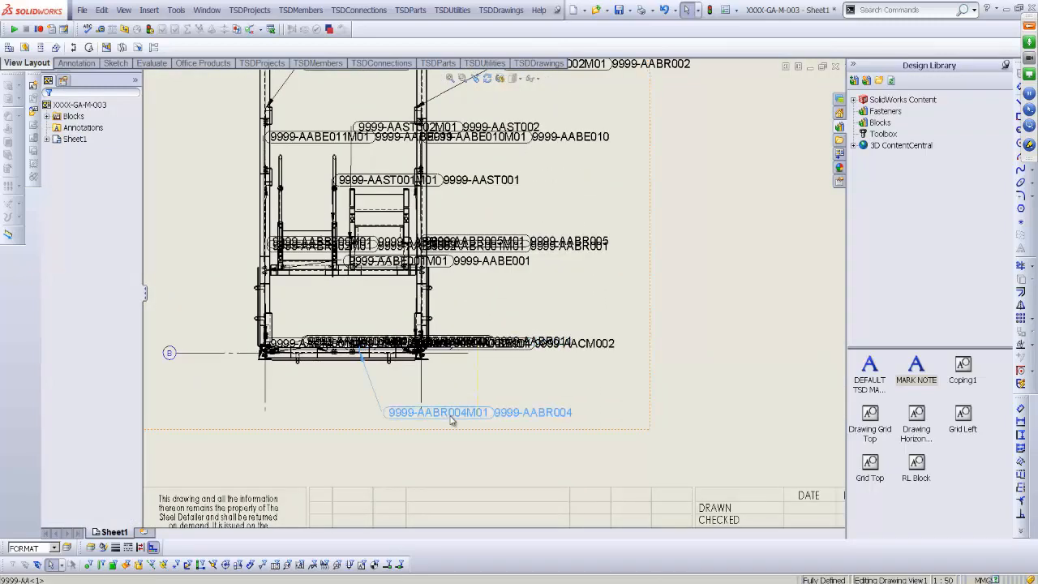
left_click_drag(468, 349, 468, 401)
left_click_drag(345, 344, 213, 408)
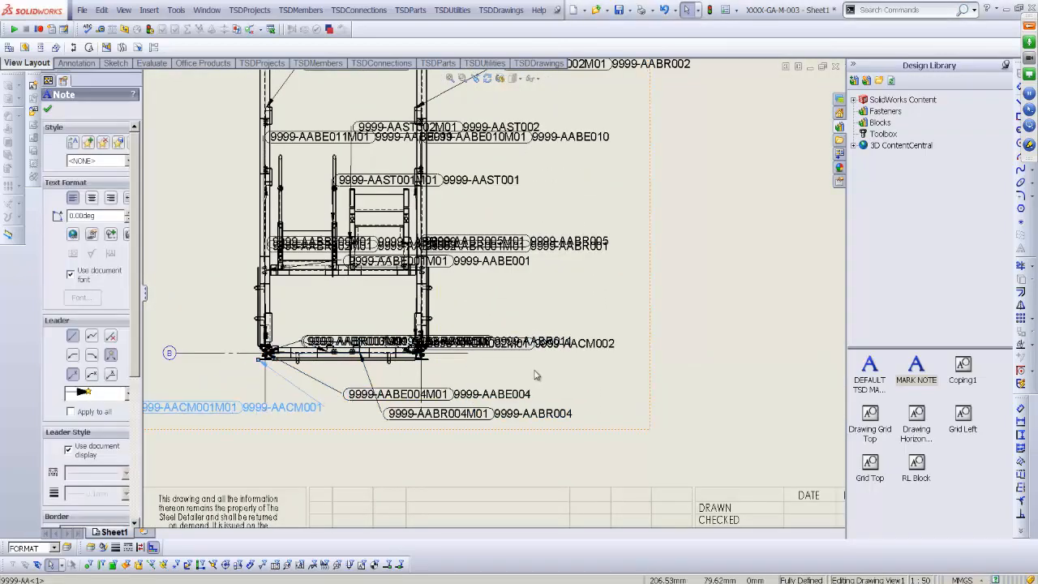
left_click_drag(541, 347, 566, 423)
left_click_drag(503, 346, 557, 313)
left_click_drag(451, 342, 665, 375)
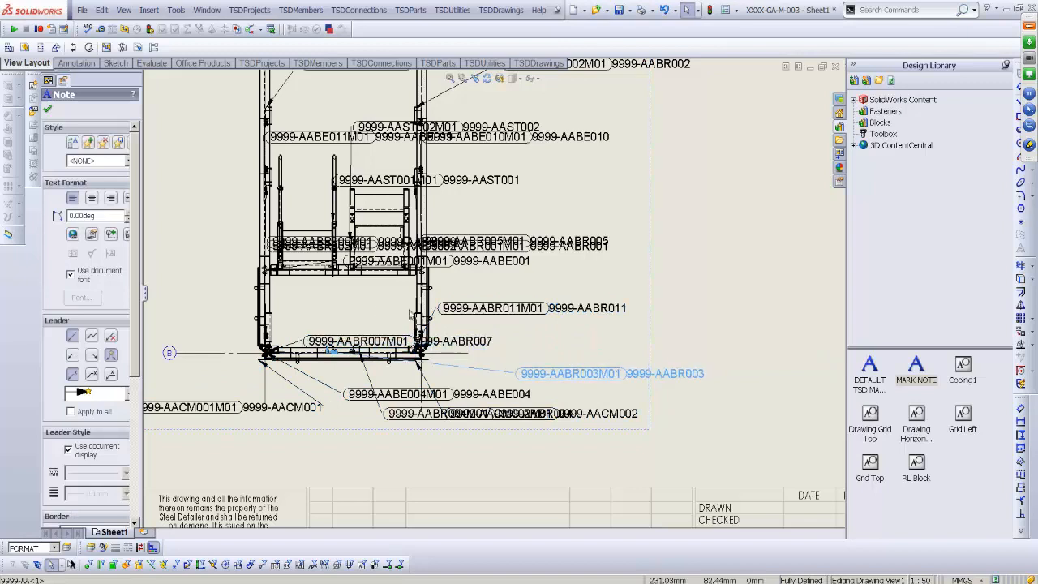
Shift AABR007M01 beyond the frame's grid 1 side and AABR011M01 further outward, and stack AABR004M01 and AABE004M01 below AACM002M01
left_click_drag(349, 341, 191, 281)
left_click_drag(526, 310, 565, 315)
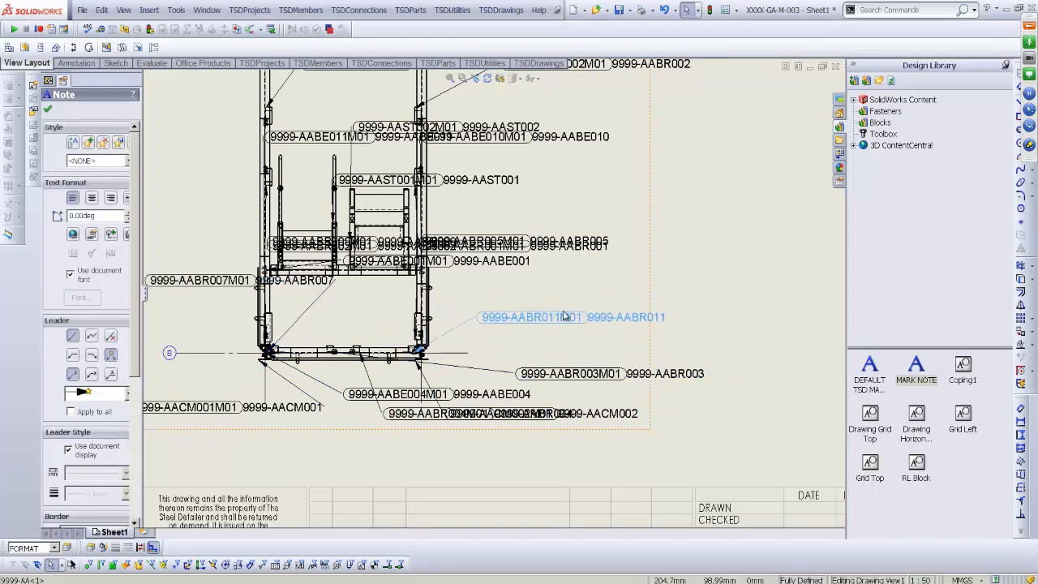
left_click_drag(387, 398, 454, 464)
left_click_drag(426, 416, 482, 440)
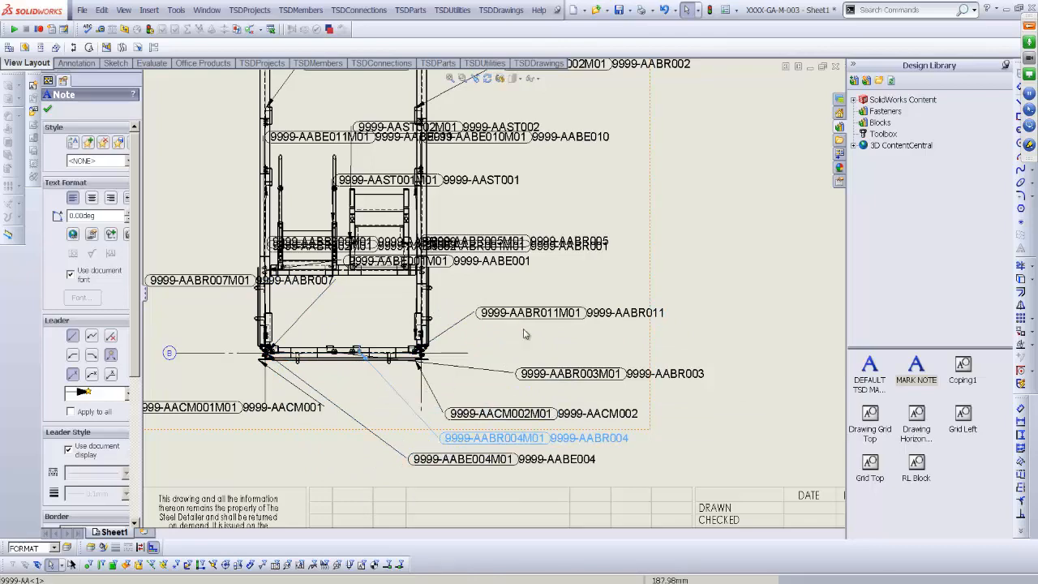
Open the recent drawing XXXX-GA-M-004.slddrw
scroll(545, 325, "up", 6)
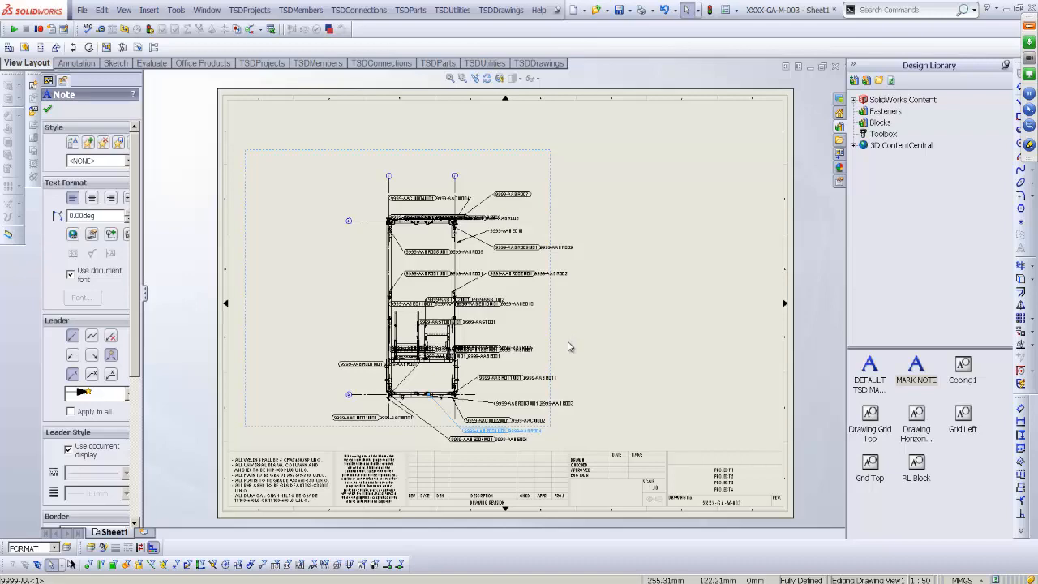
middle_click_drag(655, 368, 662, 350)
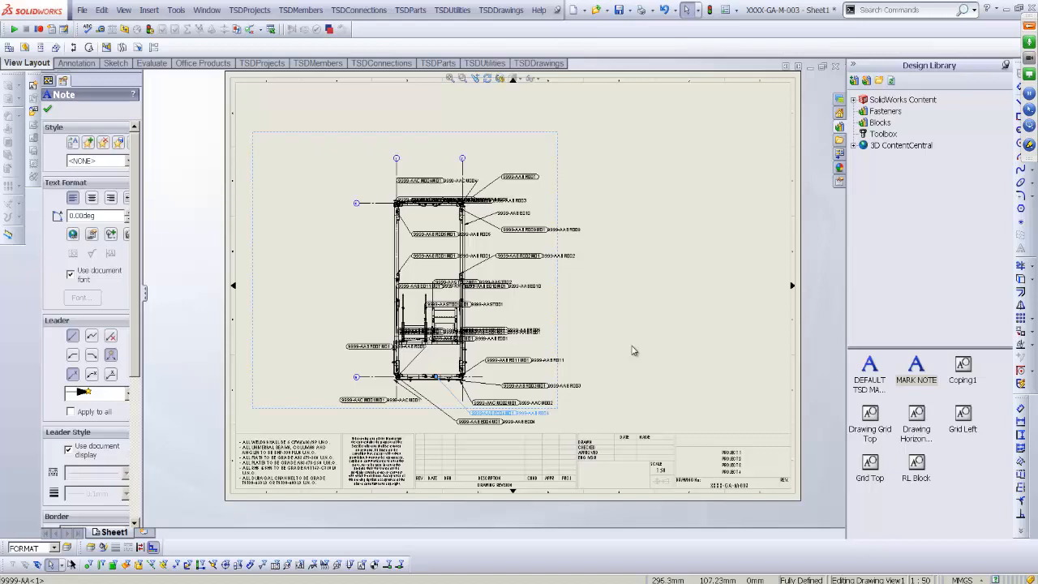
middle_click_drag(638, 325, 620, 338)
scroll(396, 340, "down", 3)
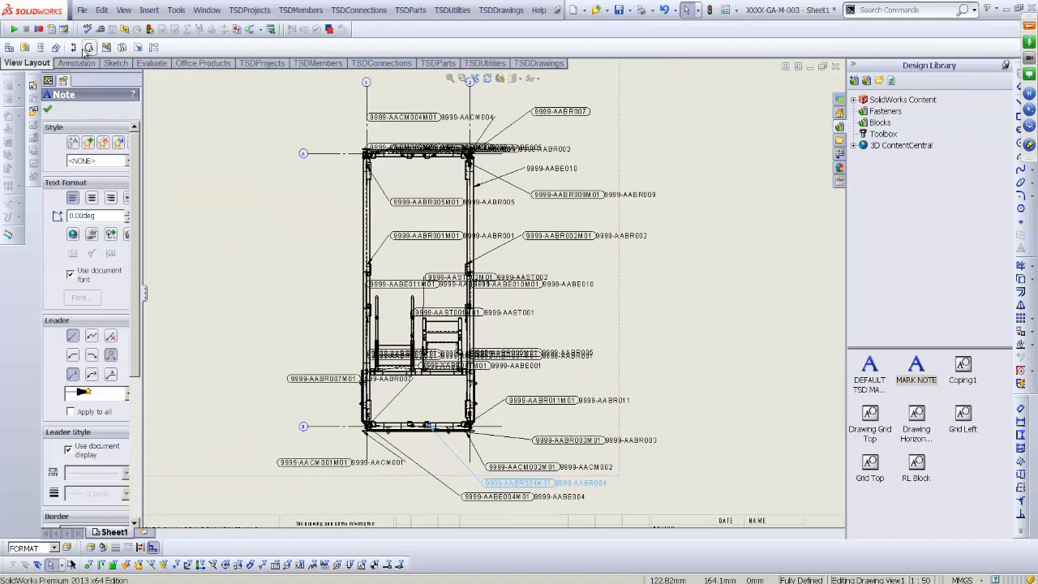
left_click(82, 10)
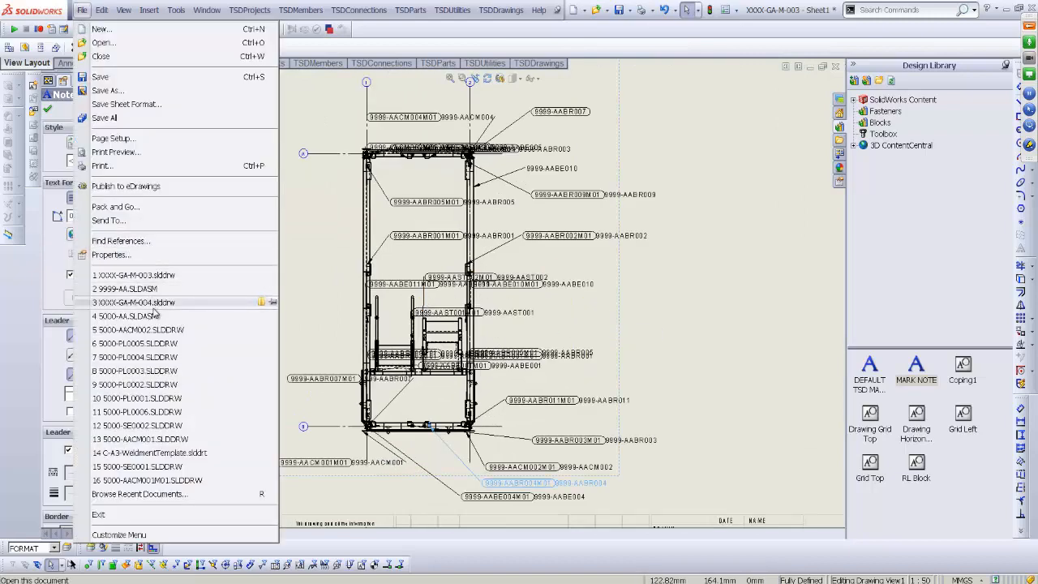
left_click(156, 304)
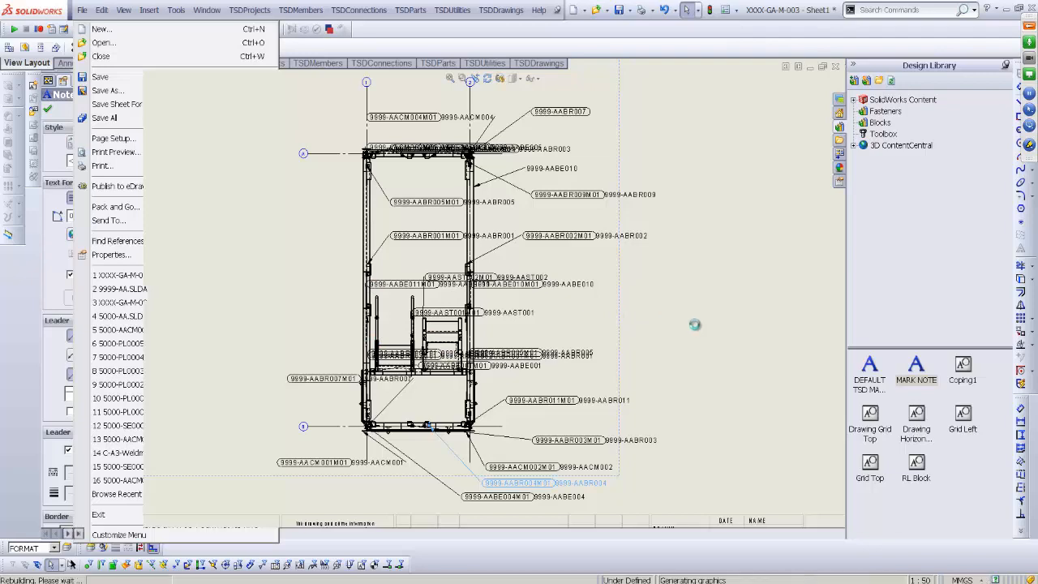
Examine the marking plan and its notes on the whole sheet of XXXX-GA-M-004, and close the drawing without saving
scroll(592, 292, "down", 5)
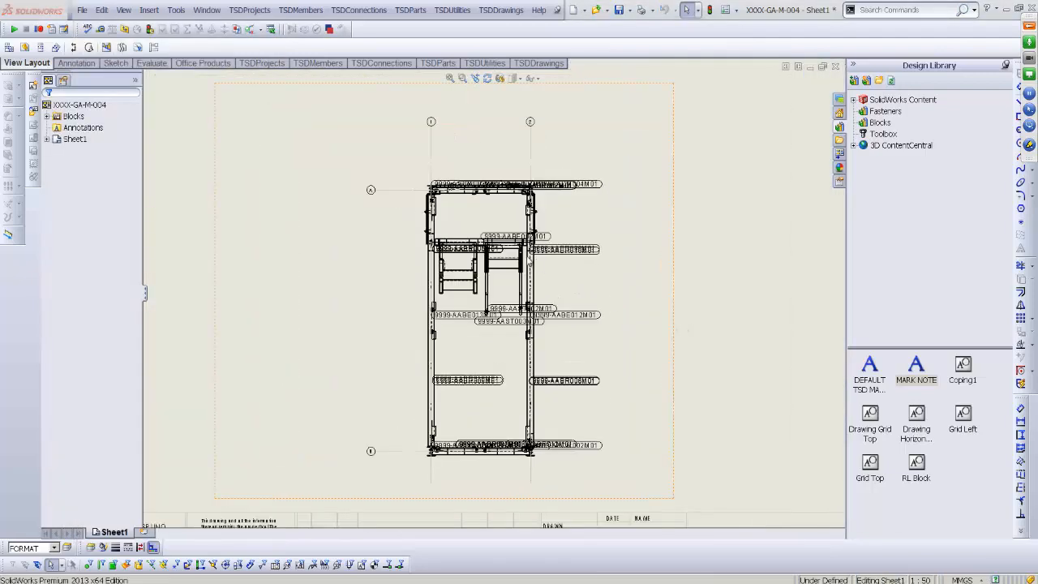
left_click(450, 80)
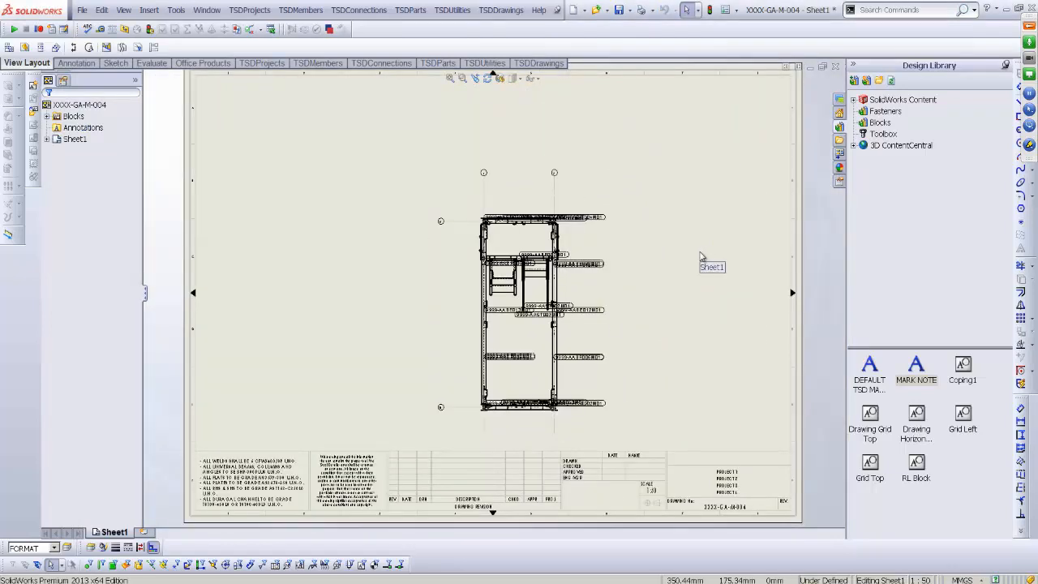
mouse_move(727, 250)
middle_mouse_down()
mouse_move(690, 245)
mouse_move(675, 262)
middle_mouse_up()
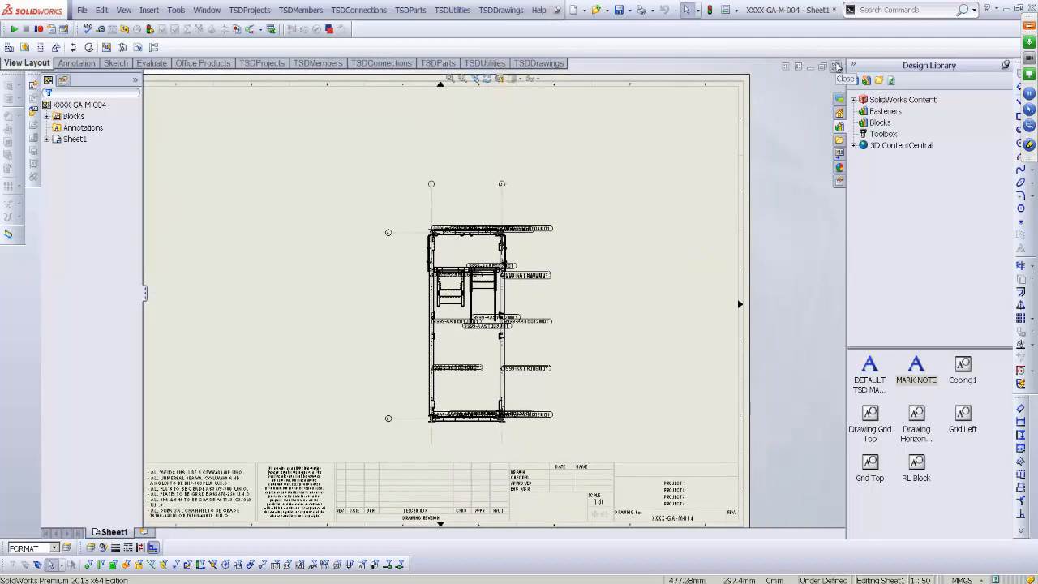
left_click(836, 67)
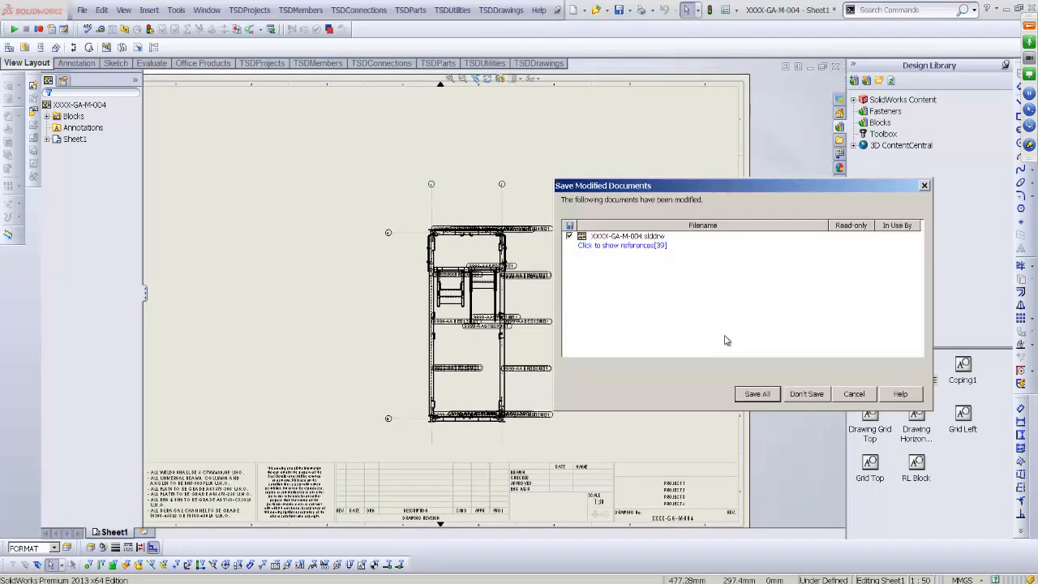
left_click(792, 396)
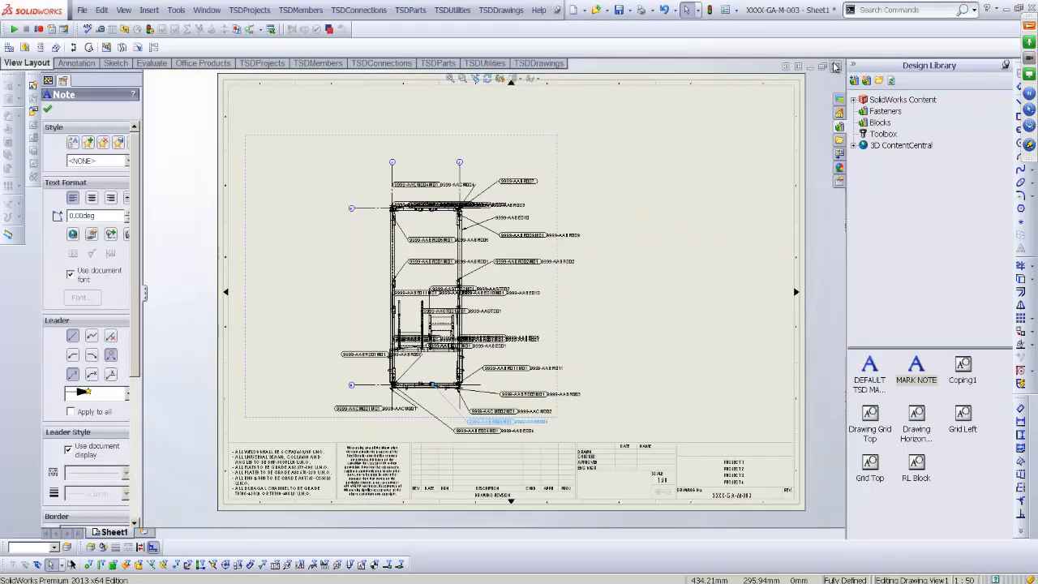
Close the XXXX-GA-M-003 drawing and open the TSD Document Manager for the tutorial project from the 9999-AA assembly
left_click(808, 394)
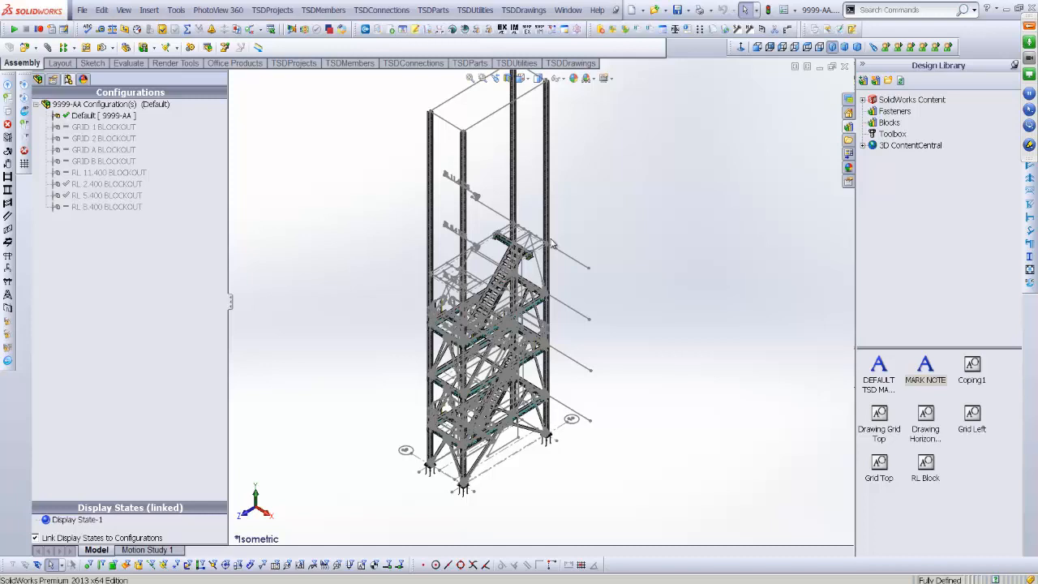
left_click(524, 10)
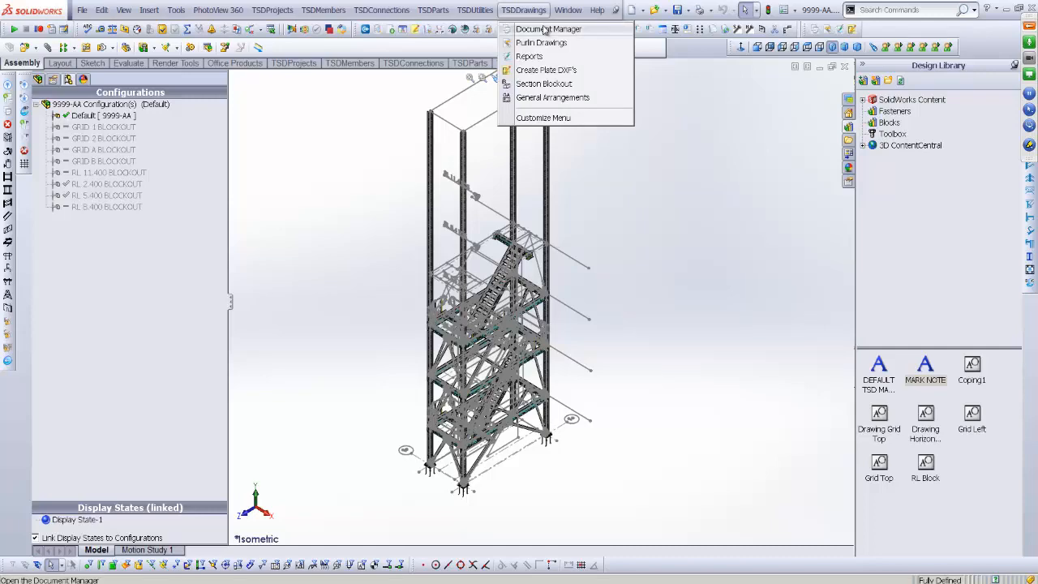
left_click(539, 29)
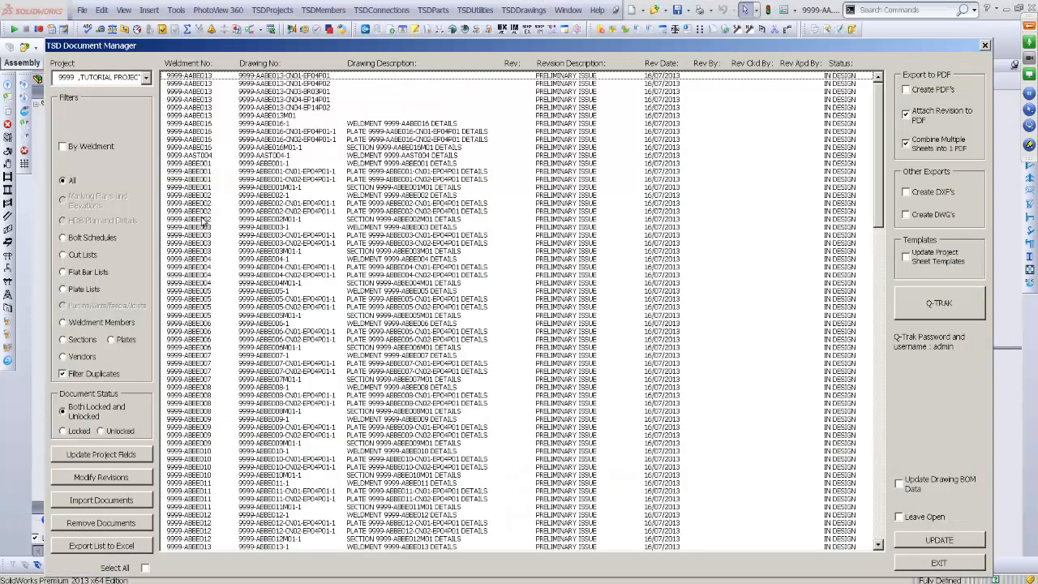
Set drawings 9999-AABE016-1 through 9999-ABBE005M01-1 for a project sheet template update, and exit the Document Manager without running it
left_click(307, 197)
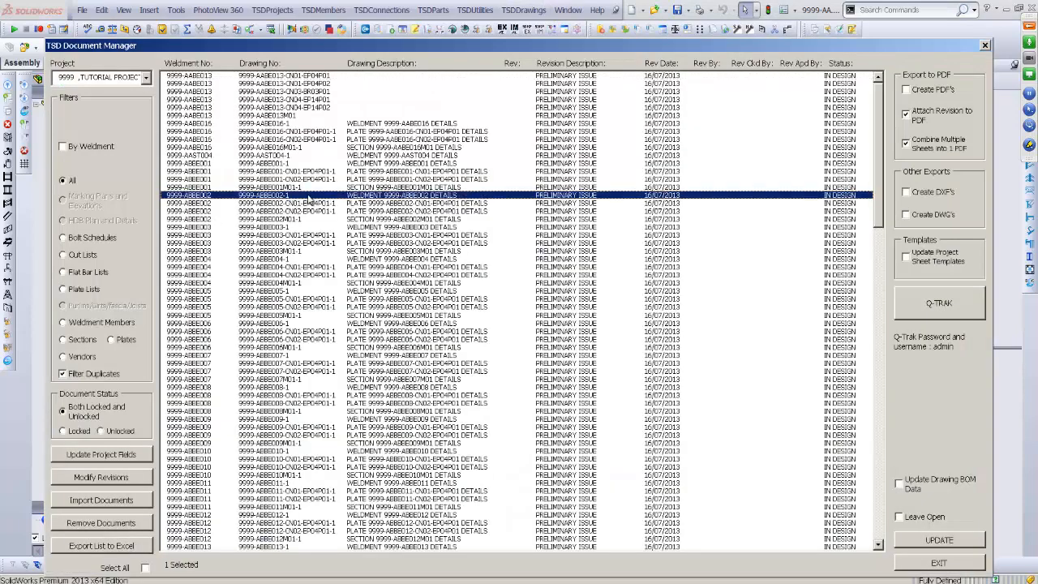
left_click_drag(308, 199, 311, 107)
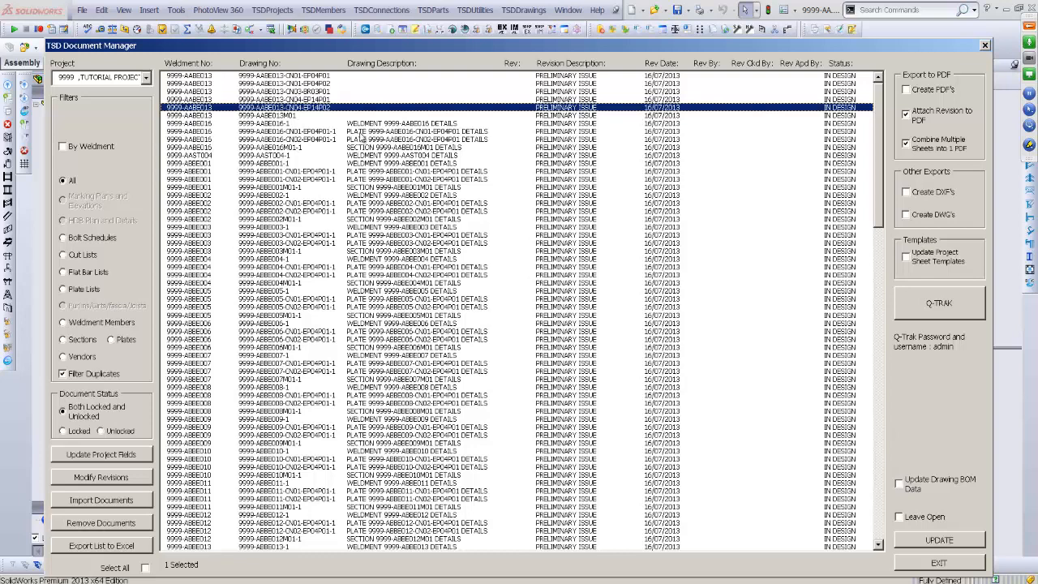
left_click_drag(364, 124, 381, 323)
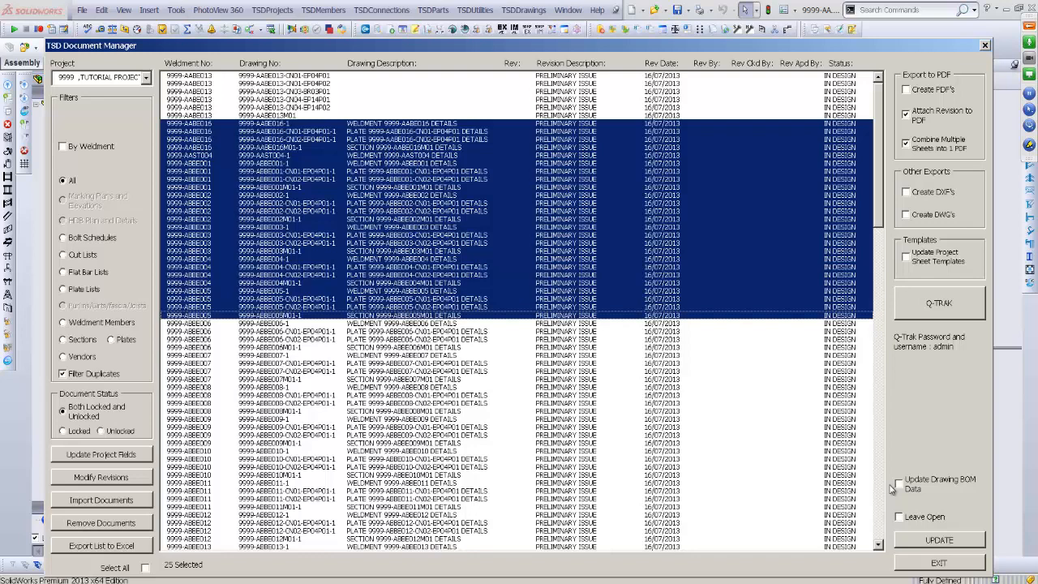
left_click(914, 260)
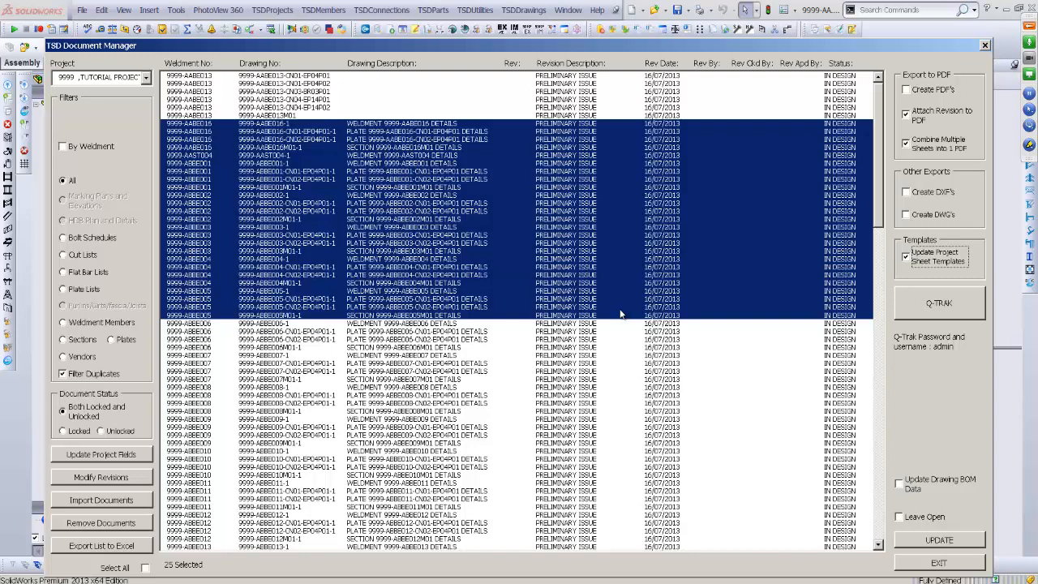
left_click(944, 563)
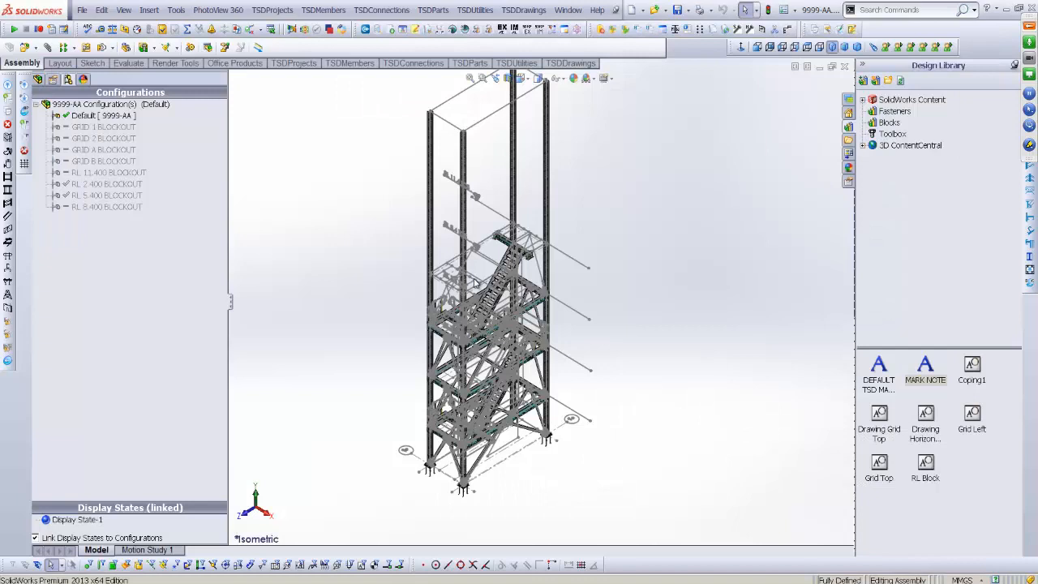